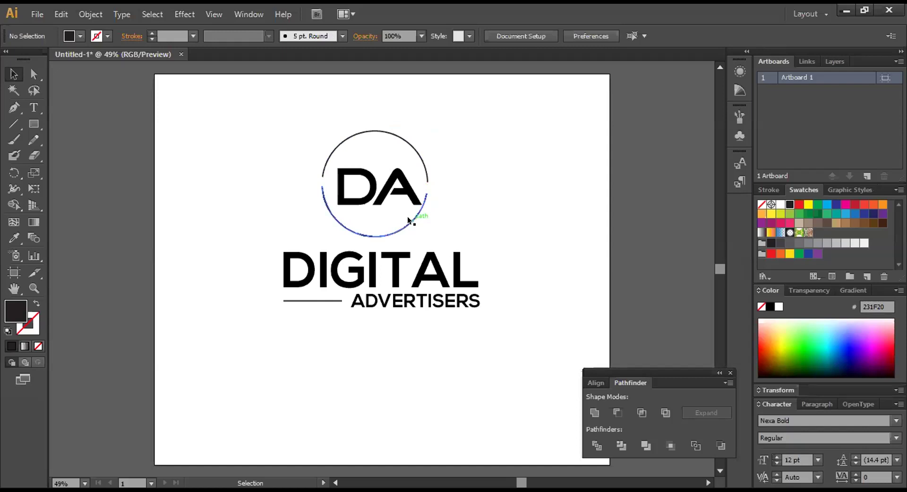
left_click(411, 150)
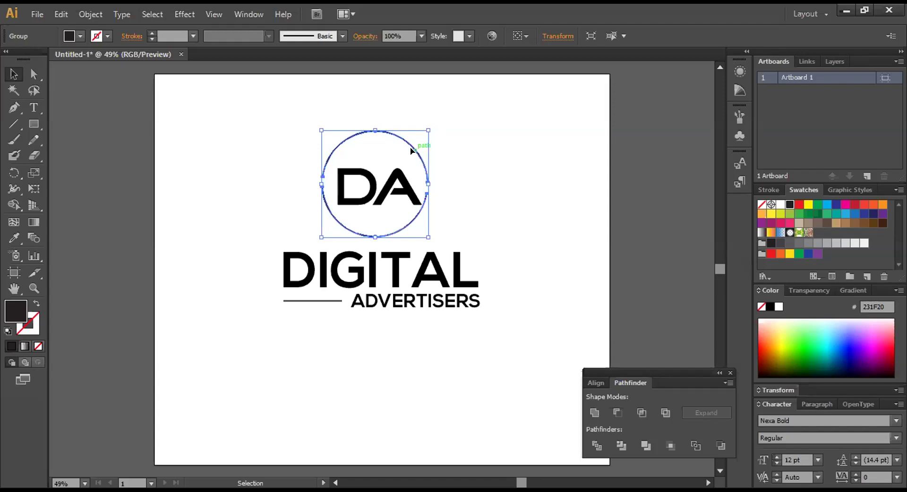
left_click(480, 223)
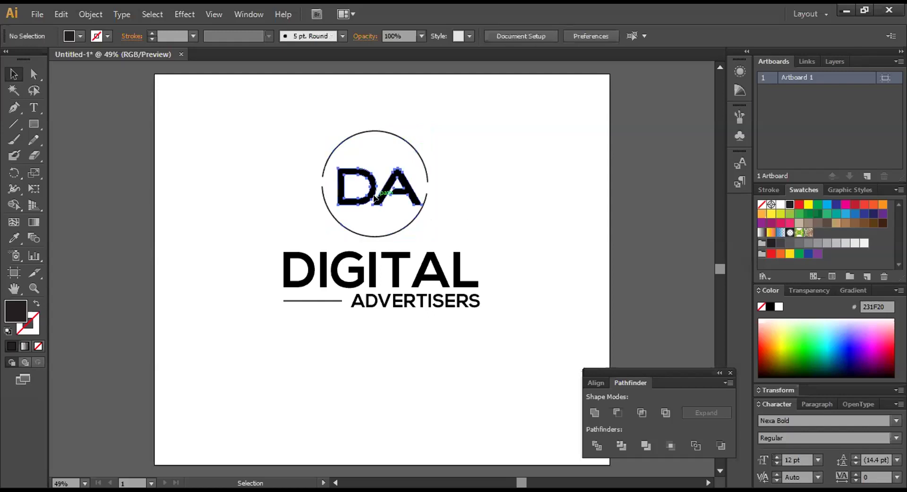
left_click(388, 196)
left_click(439, 223)
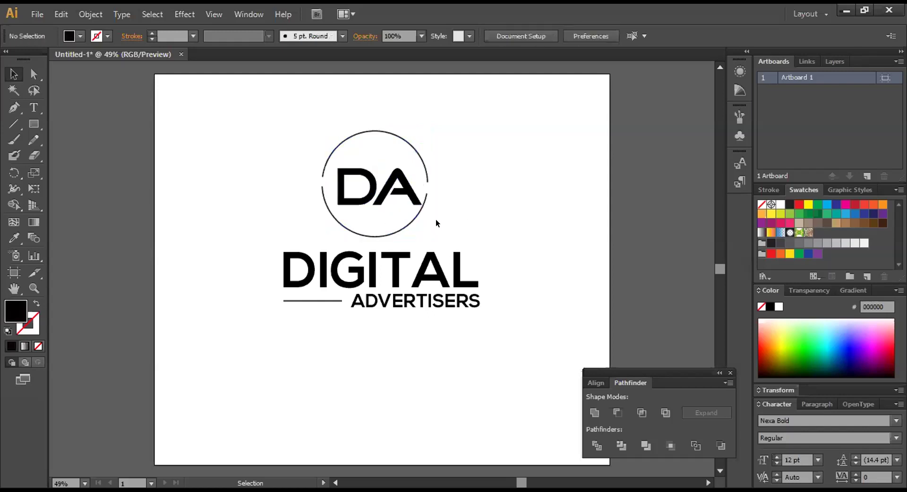
Step: Set the stroke weight of the broken ring around the DA monogram to 8 pt
left_click(413, 220)
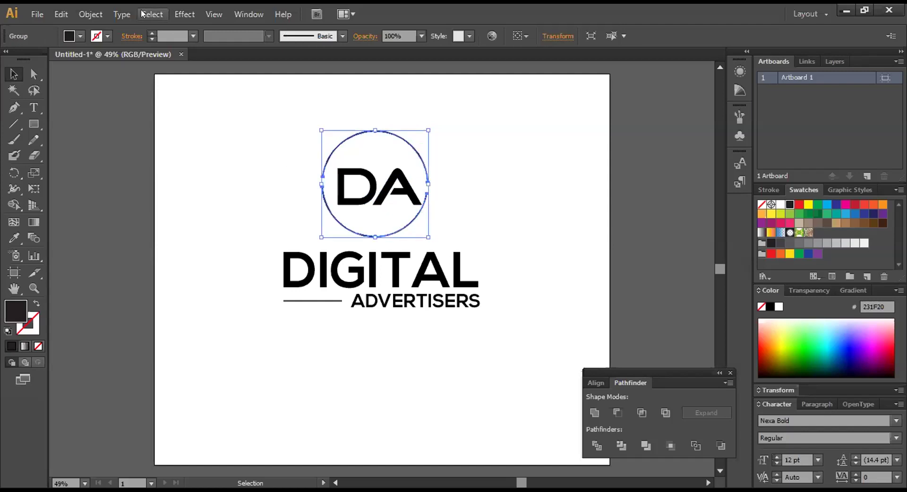
left_click(151, 32)
left_click(151, 31)
left_click(151, 31)
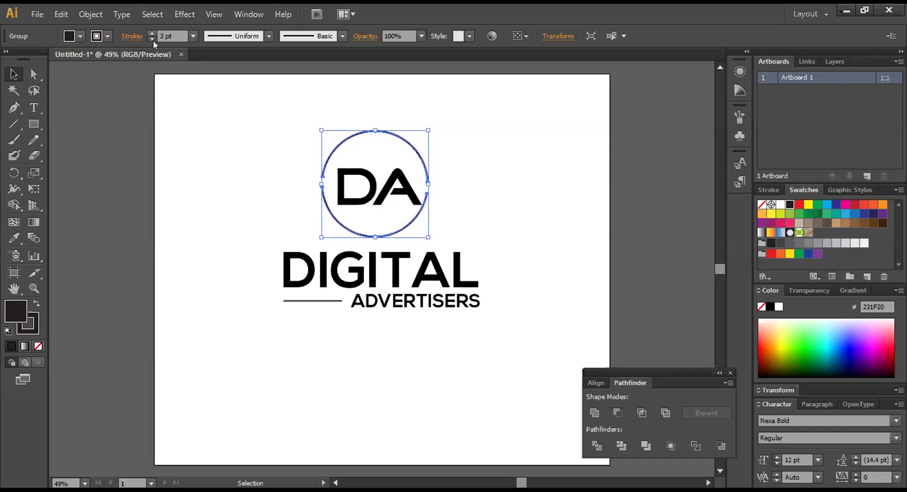
left_click(176, 127)
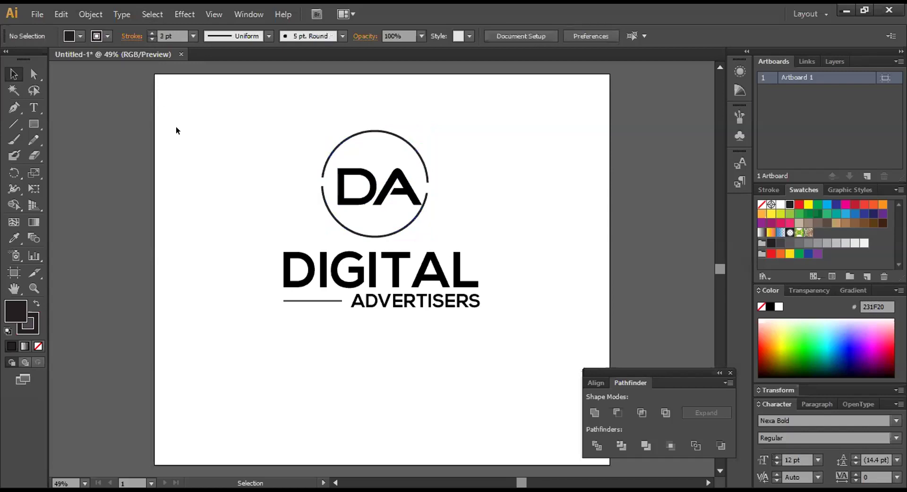
left_click(331, 209)
left_click(151, 32)
left_click(152, 33)
left_click(152, 32)
left_click(152, 32)
left_click(152, 32)
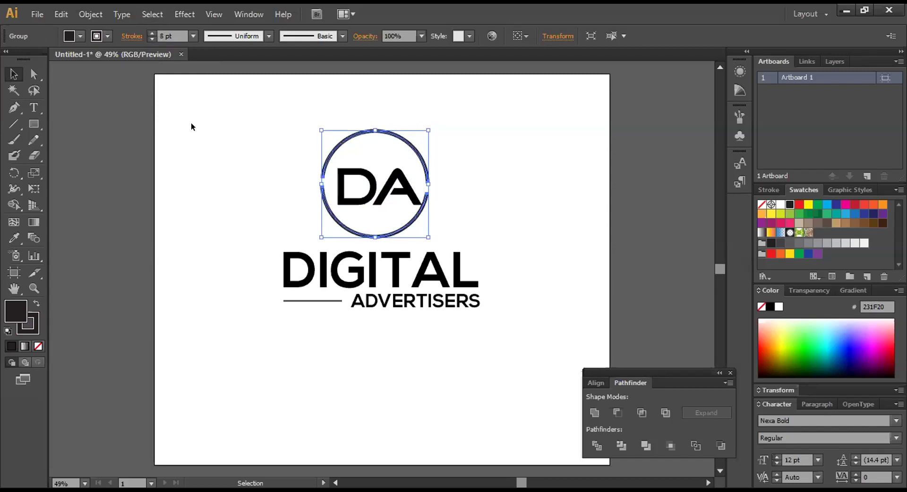
left_click(215, 160)
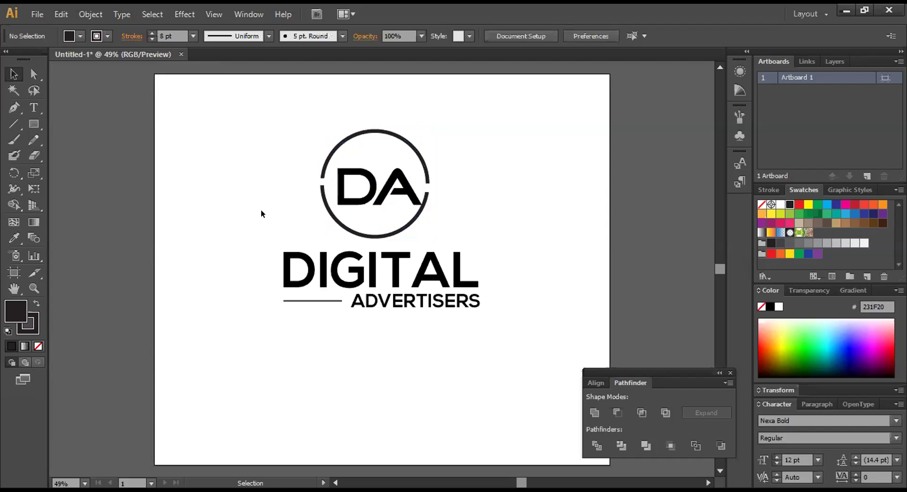
Step: Expand the ring's fill and stroke into shapes and merge them with Pathfinder Unite
left_click(331, 213)
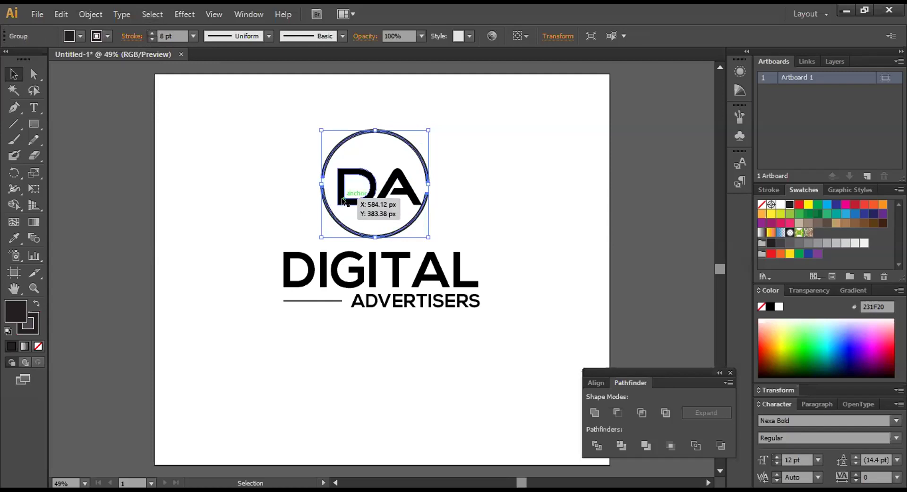
left_click(278, 213)
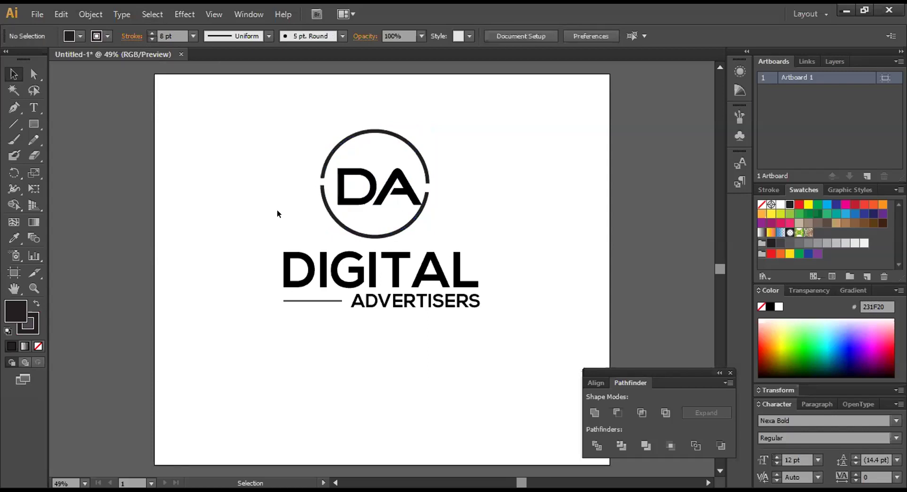
left_click(340, 221)
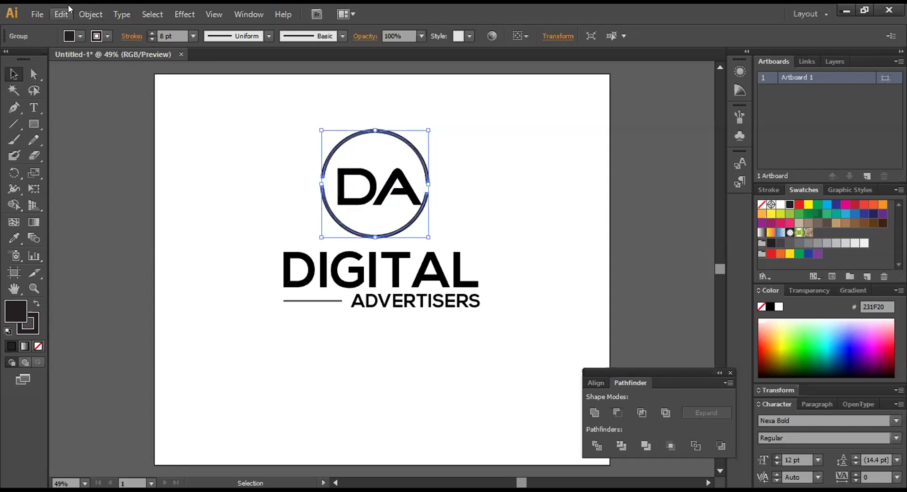
left_click(91, 14)
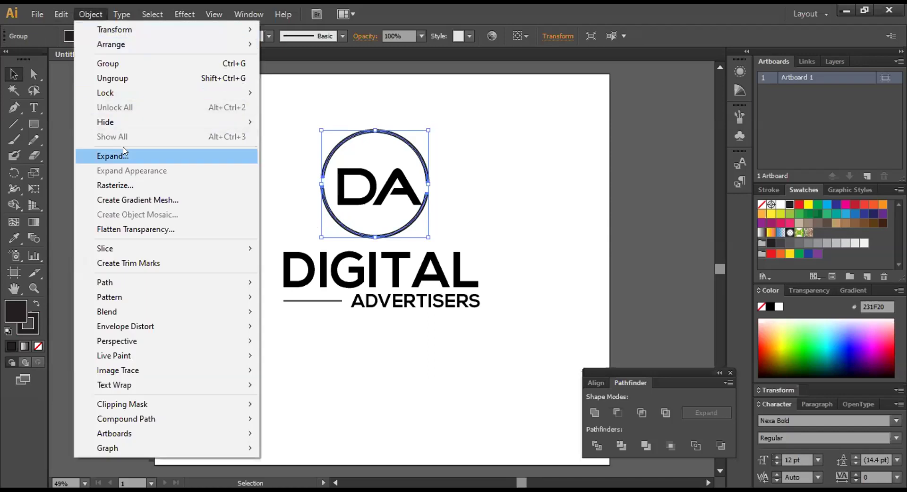
left_click(124, 156)
left_click(386, 325)
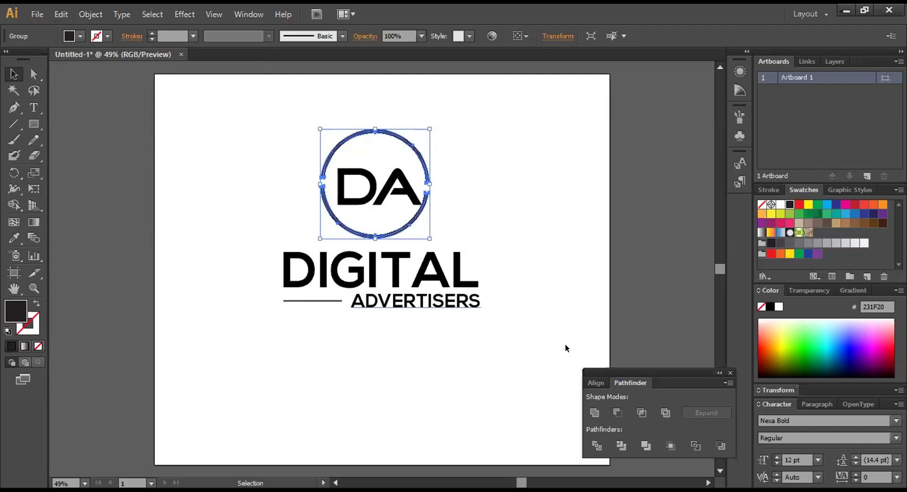
left_click(594, 413)
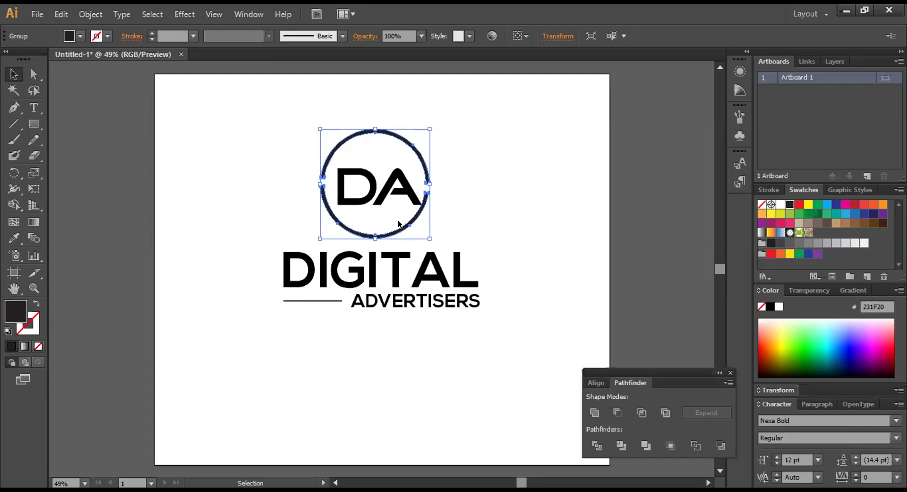
Step: Nudge the ring to the right until it is horizontally centred around the DA letters
key("Right")
key("Right")
key("Right")
key("Right")
key("Right")
key("Right")
key("Right")
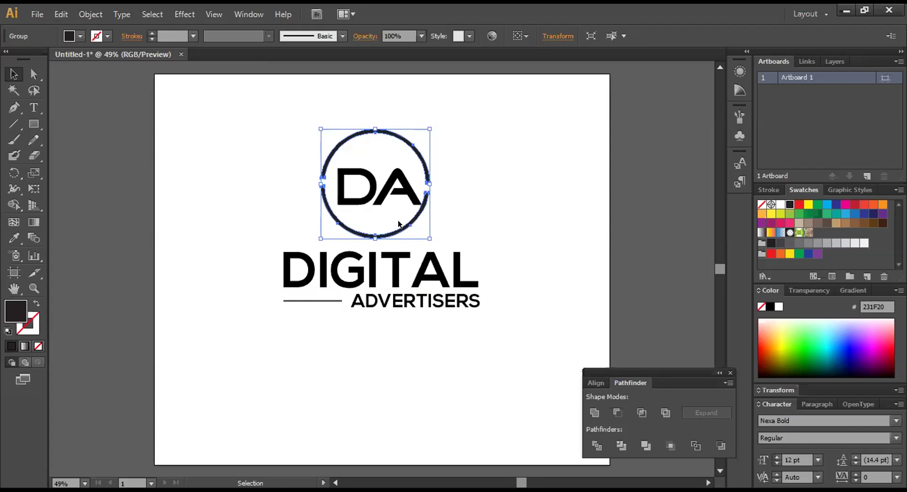
key("Right")
key("Right")
key("Right")
key("Right")
key("Right")
key("Right")
key("Right")
key("Right")
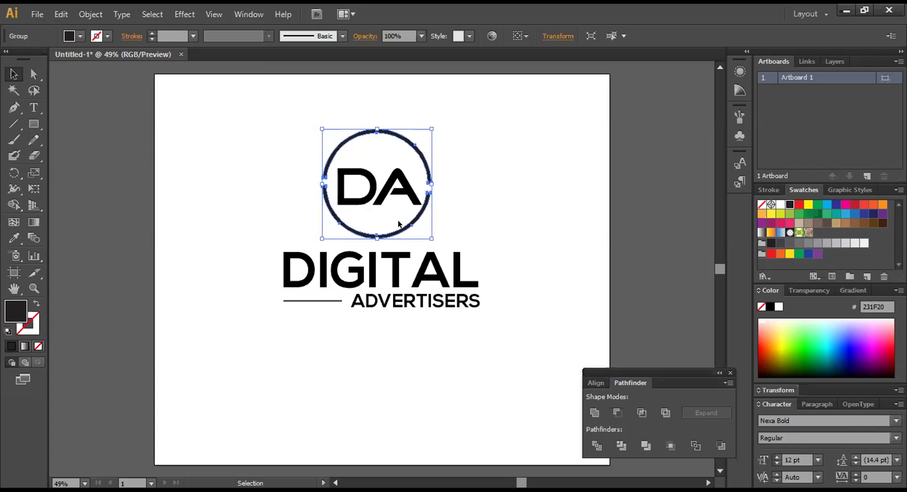
key("Right")
key("Right")
key("Right")
key("Right")
key("Right")
key("Right")
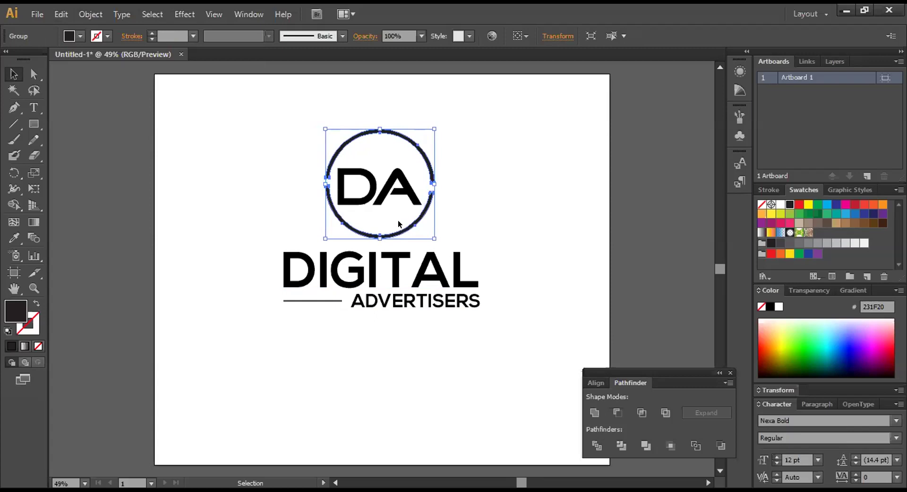
left_click(471, 187)
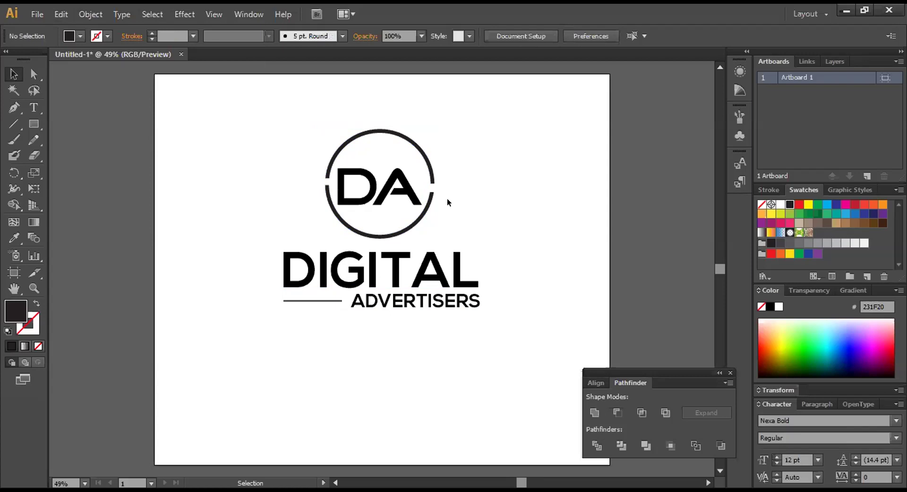
left_click(416, 218)
left_click(464, 219)
left_click(401, 189)
left_click(448, 238)
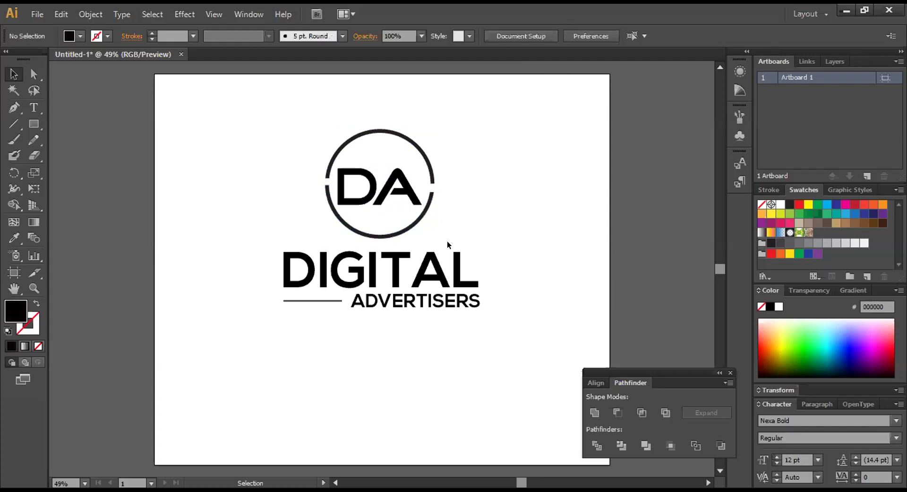
Step: Convert the DIGITAL and ADVERTISERS text objects to outlines
right_click(441, 268)
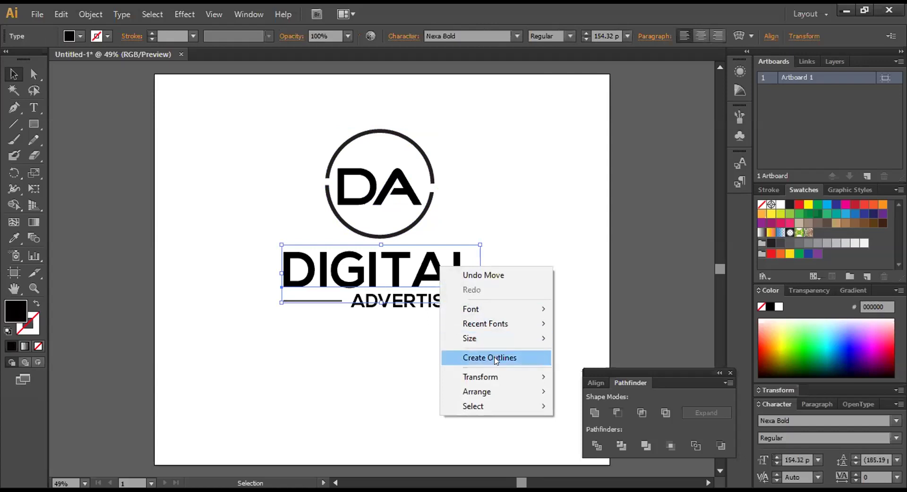
left_click(494, 358)
right_click(426, 303)
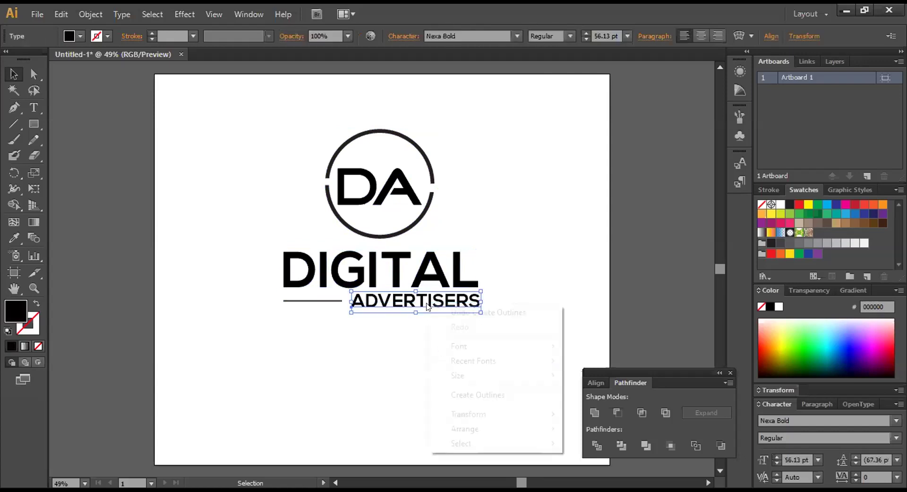
left_click(461, 393)
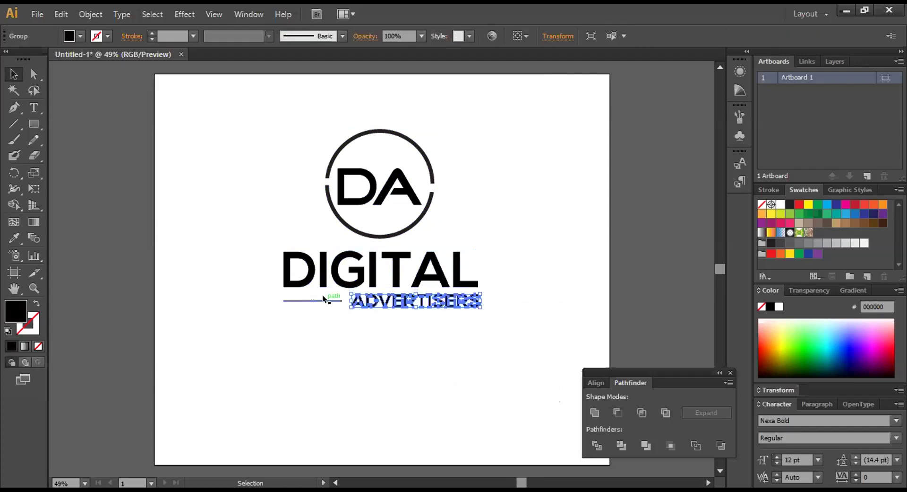
left_click(325, 313)
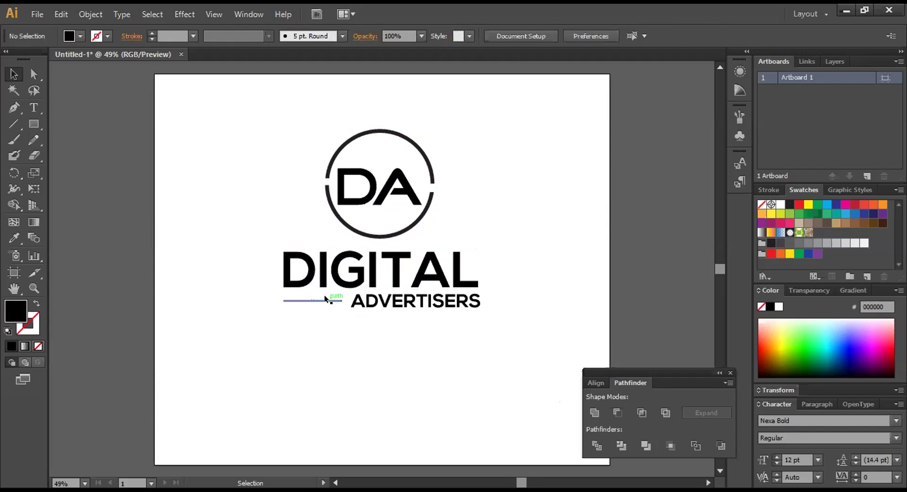
left_click(325, 298)
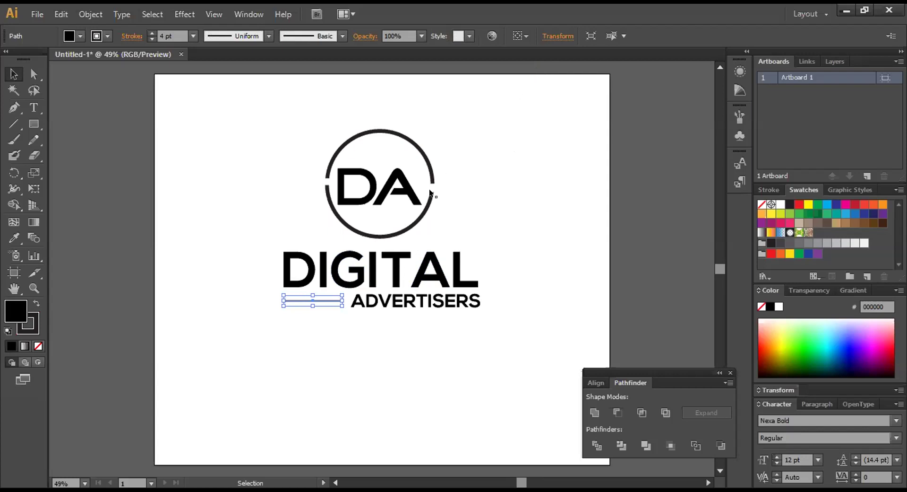
left_click(411, 221)
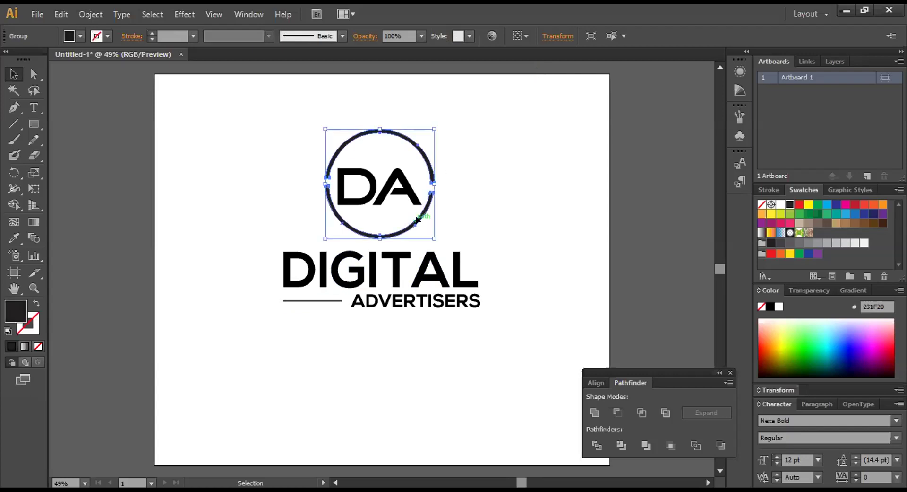
left_click(493, 186)
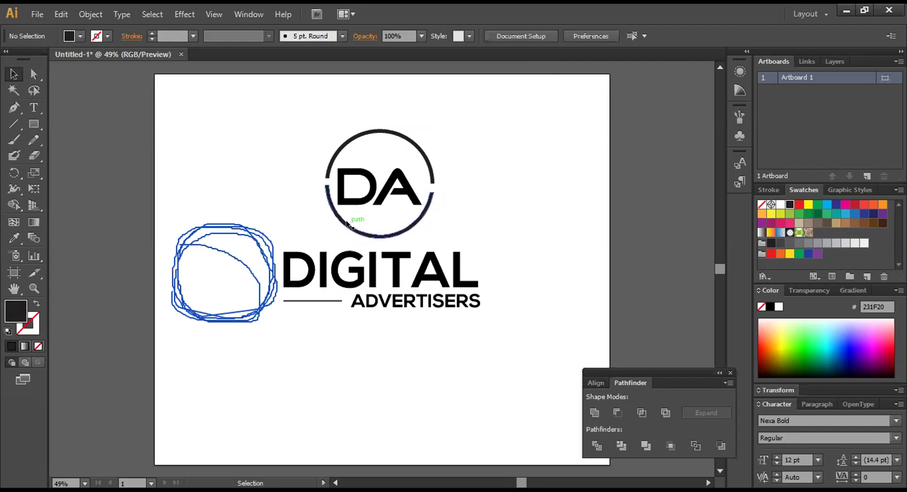
Step: Group the DA letters with the surrounding ring
left_click(358, 200)
left_click(364, 191)
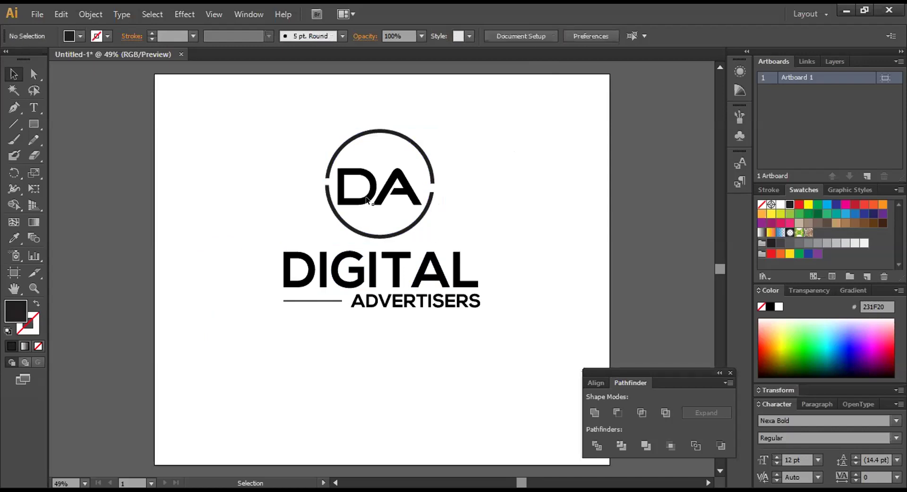
left_click(369, 198)
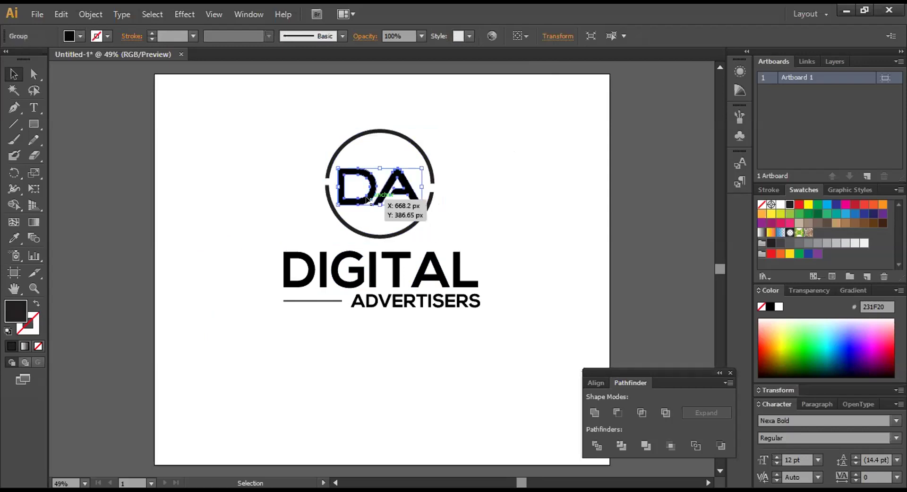
left_click(379, 234, "shift")
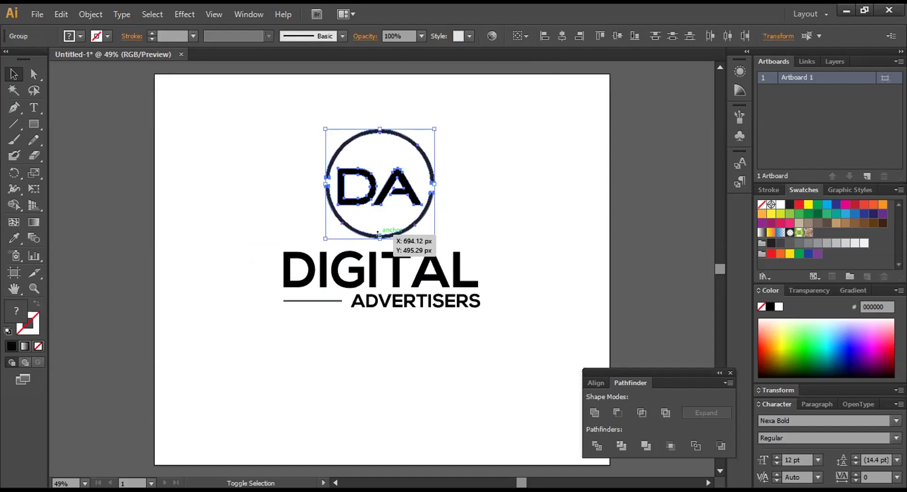
right_click(397, 229)
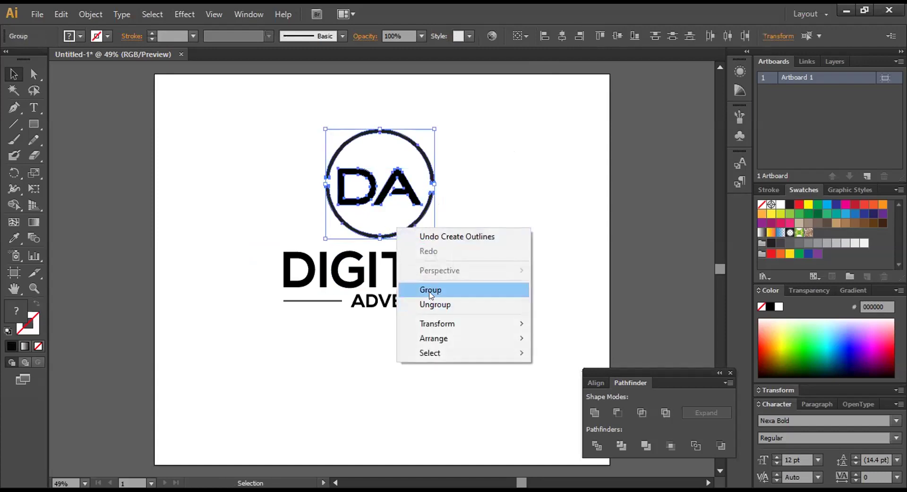
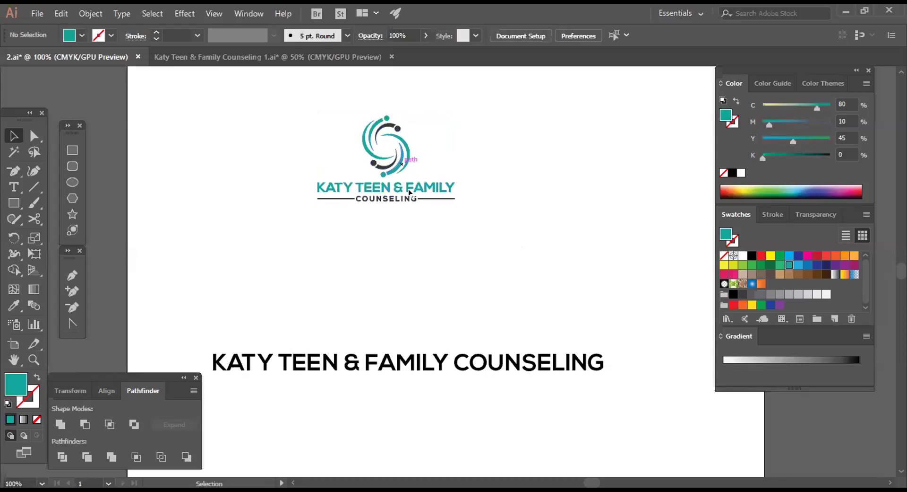
Step: Enlarge the Katy Teen & Family Counseling logo proportionally to about twice its size, keeping it centred above the single-line black title
left_click(393, 163)
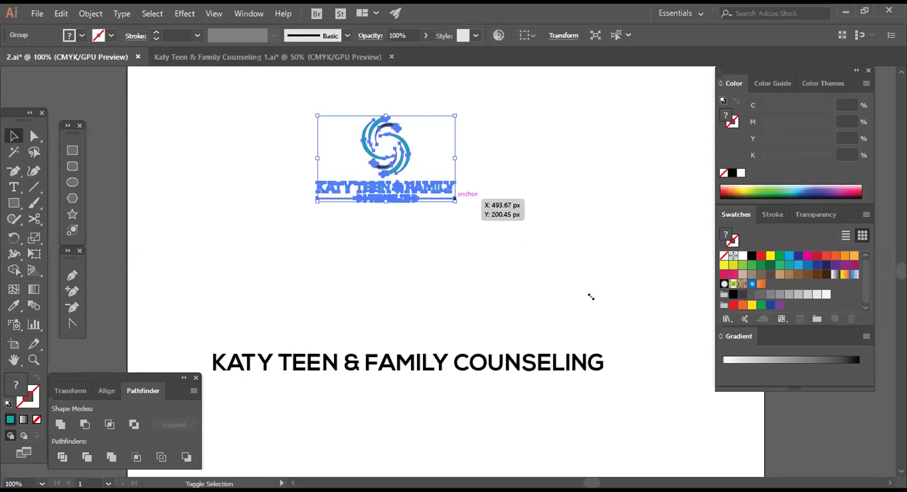
left_click_drag(524, 306, 630, 314)
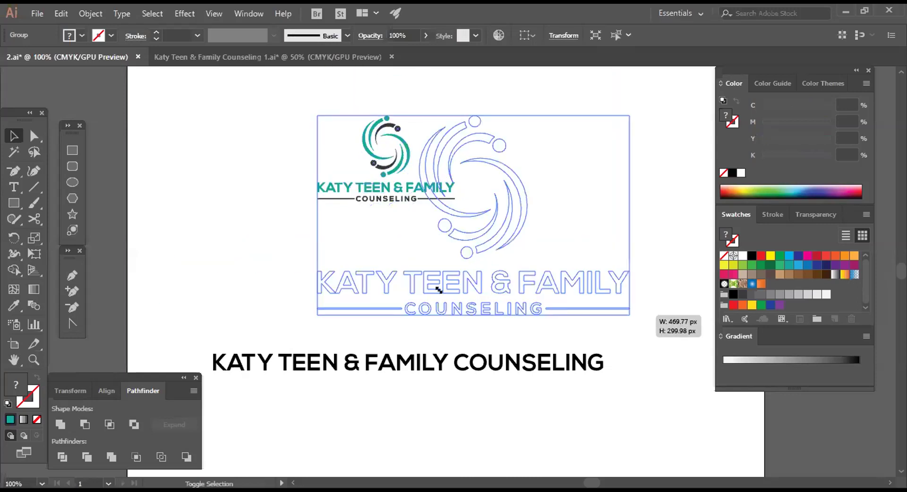
left_click_drag(348, 296, 293, 276)
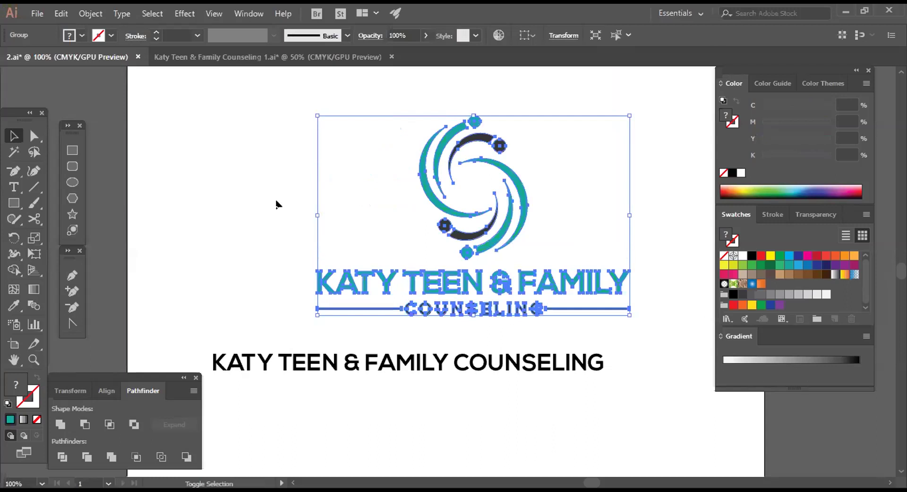
left_click_drag(629, 314, 456, 201)
left_click_drag(493, 232, 578, 239)
left_click(457, 217)
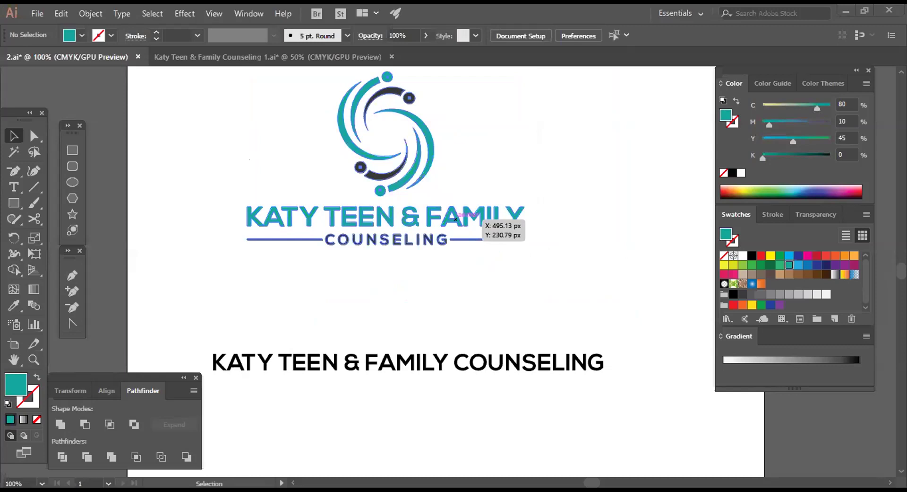
Step: Move the Katy Teen & Family Counseling logo down over the black single-line title, clearing the space above it
left_click(455, 218)
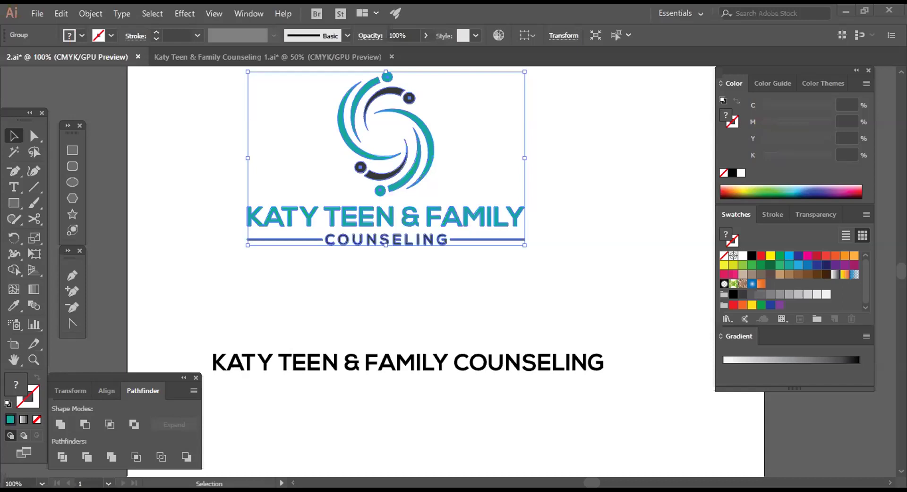
left_click(482, 296)
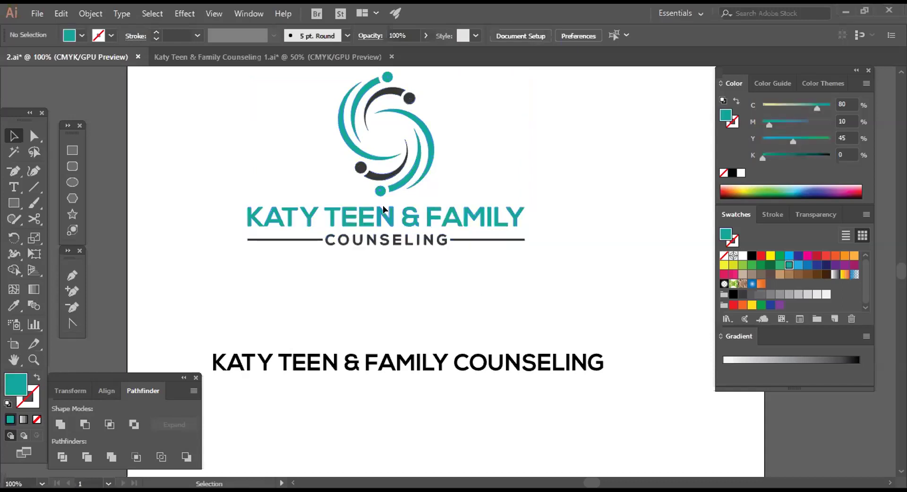
left_click_drag(430, 213, 431, 215)
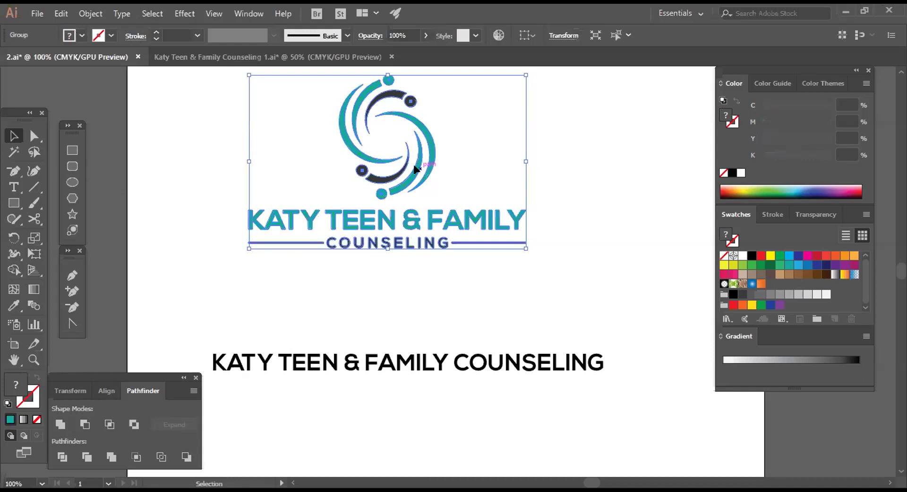
left_click_drag(431, 164, 429, 306)
left_click(490, 148)
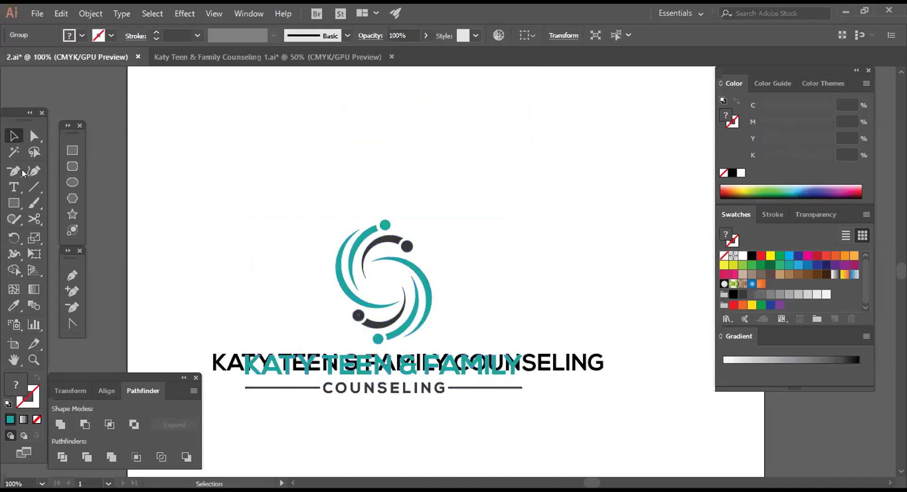
Step: Draw a teal circle about 164 px in diameter in the empty area above the logo
left_click(73, 182)
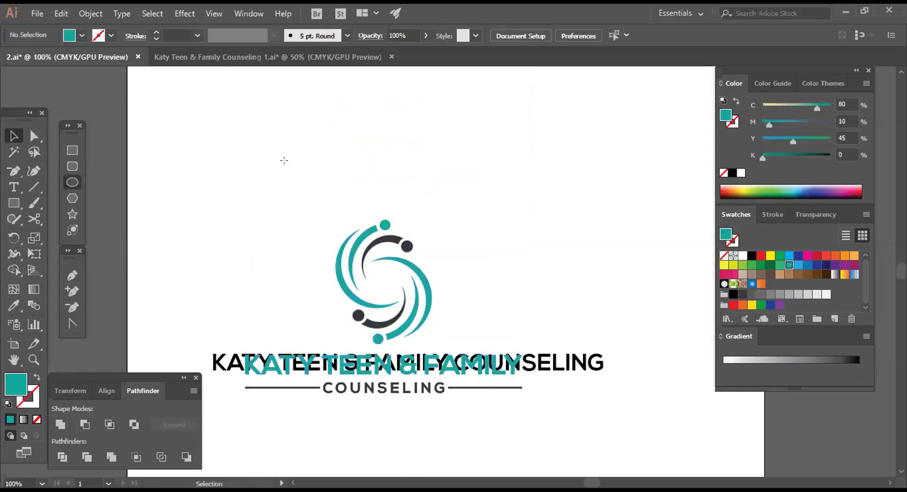
left_click_drag(303, 149, 358, 200)
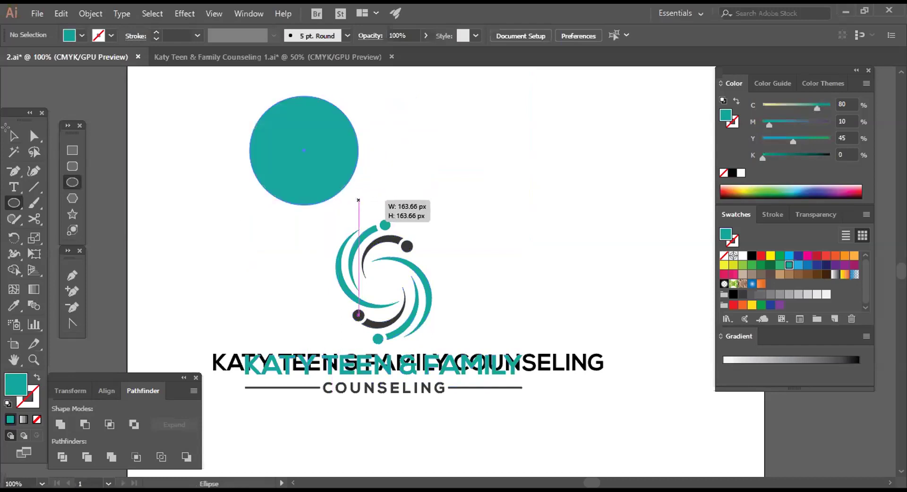
left_click(13, 137)
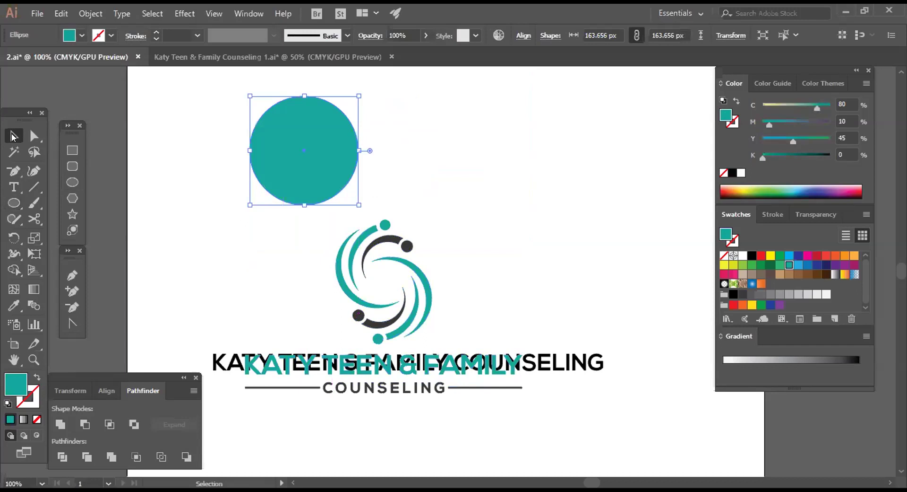
left_click(431, 152)
Step: Duplicate the teal circle slightly up and to the right, fill the copy white, and nudge it down one increment
left_click_drag(282, 156, 286, 152)
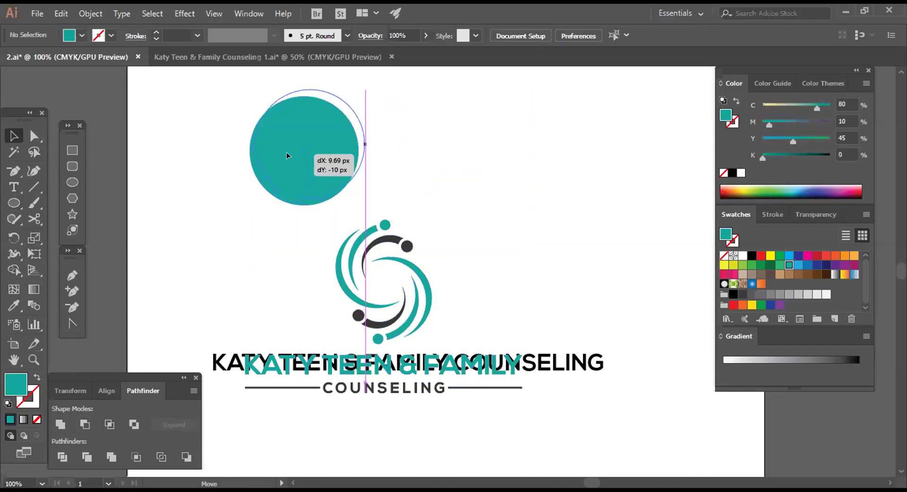
key("alt")
left_click_drag(287, 152, 287, 152)
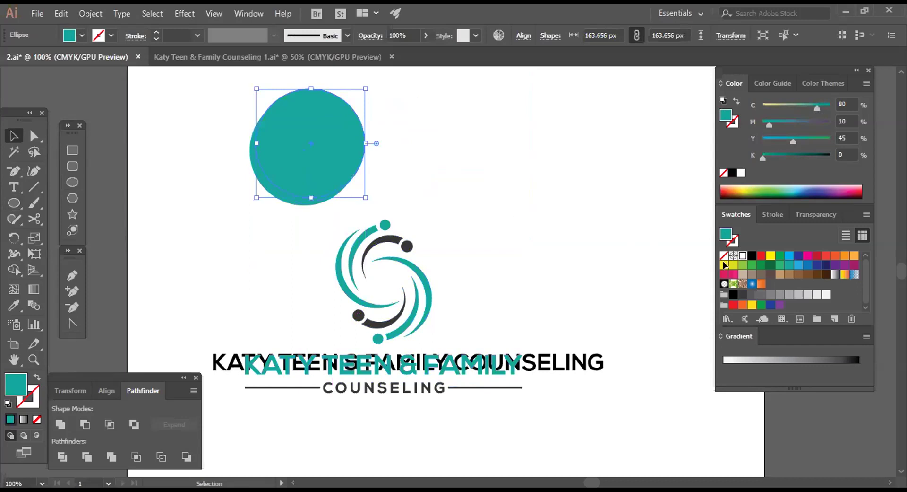
left_click(743, 258)
left_click(418, 155)
left_click_drag(210, 121, 441, 156)
left_click(441, 156)
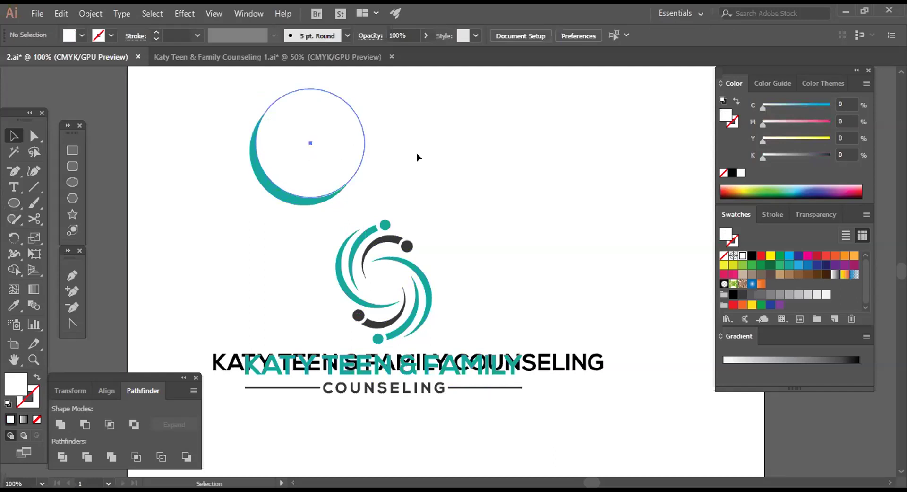
left_click(304, 167)
key("Down")
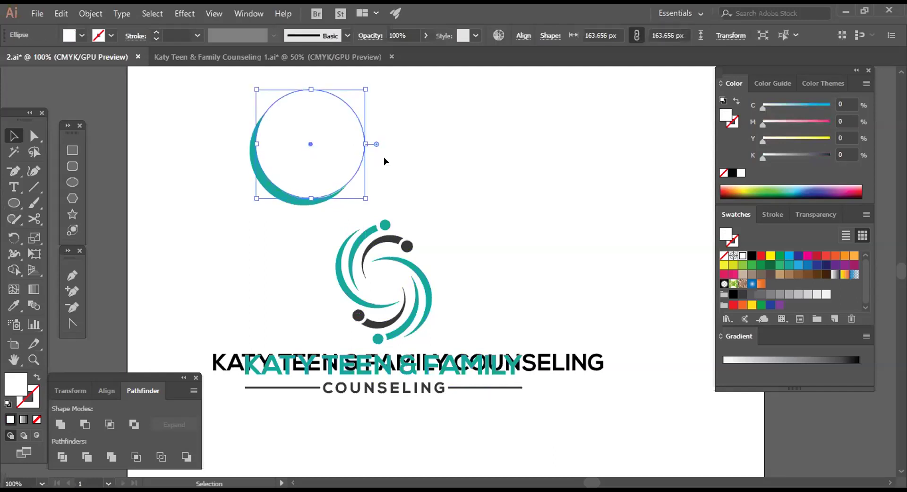
Step: Try offsetting the white circle farther up and to the right to make a thicker crescent
left_click(418, 156)
left_click(343, 147)
left_click_drag(370, 140, 395, 144)
left_click(419, 143)
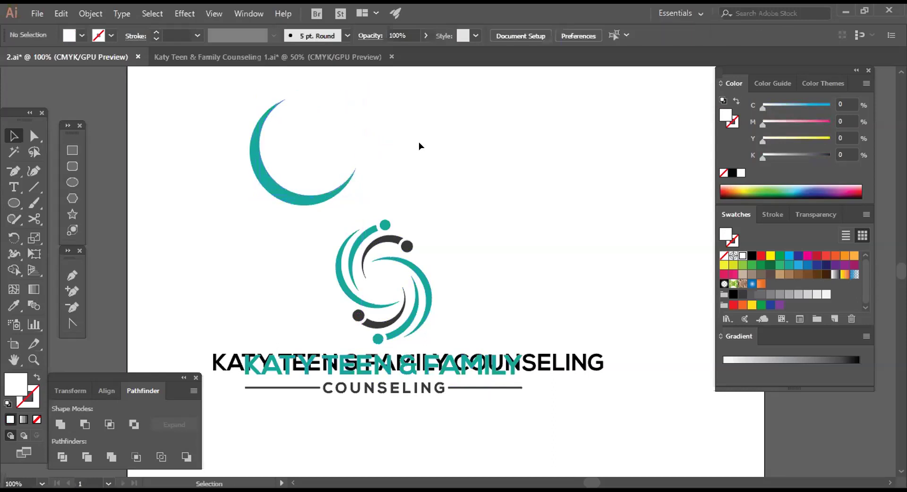
left_click(331, 145)
left_click(424, 138)
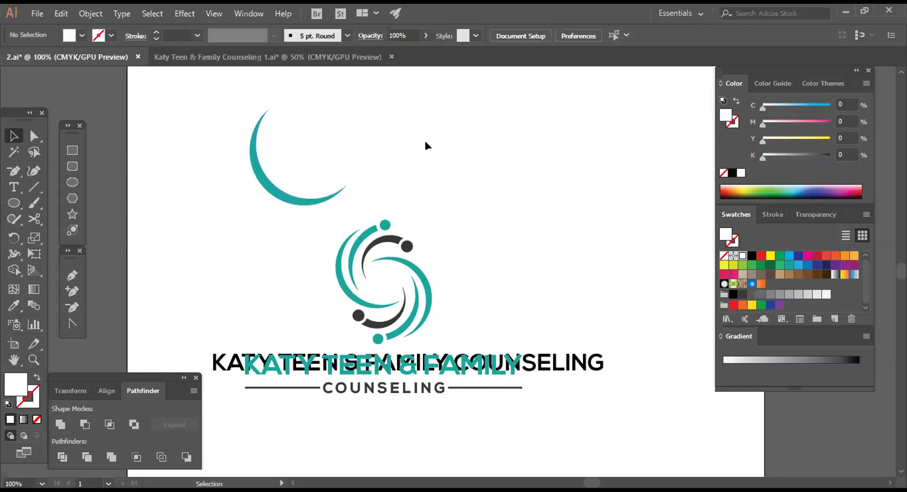
Step: Try to unite the teal and white circles with Pathfinder, and undo it
left_click(291, 151)
left_click(225, 223)
left_click_drag(218, 241, 328, 141)
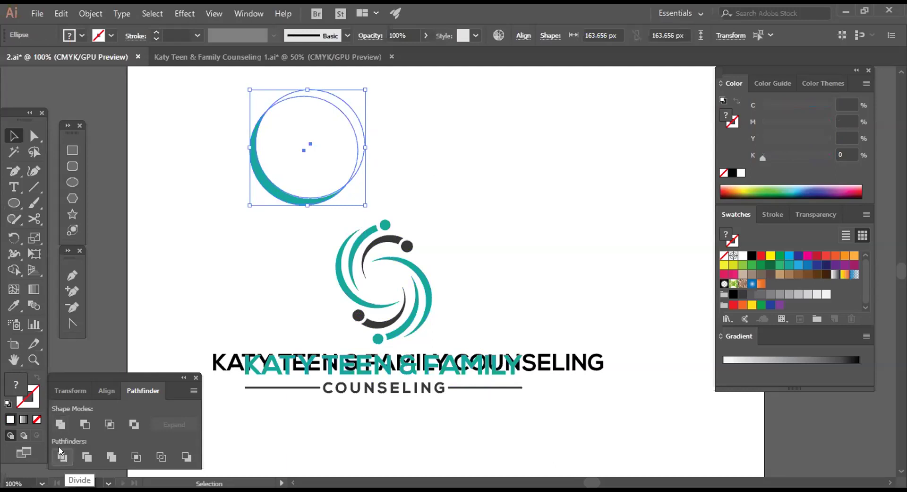
left_click(65, 422)
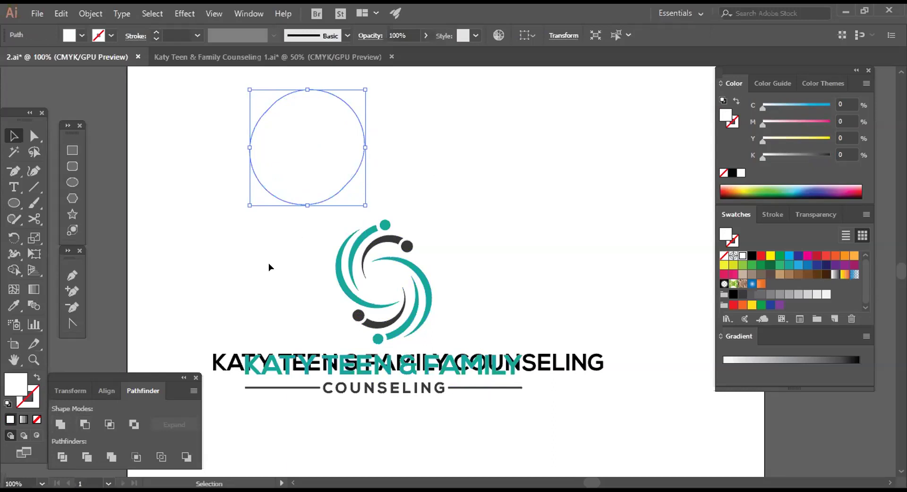
key("ctrl+z")
Step: Subtract the white circle from the teal circle to cut a crescent
left_click_drag(248, 246, 302, 132)
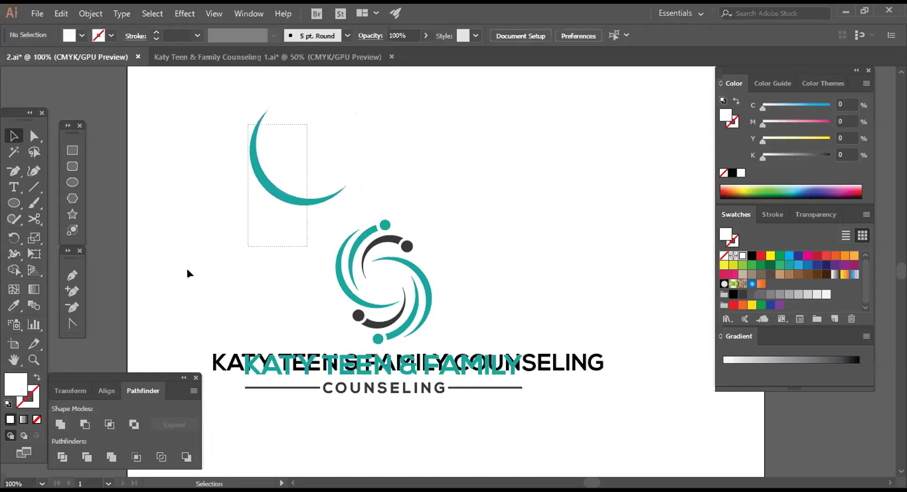
left_click(85, 424)
left_click(244, 232)
Step: Duplicate the teal crescent up and to the right of the original
left_click(282, 191)
left_click(395, 134)
left_click(279, 199)
left_click(276, 191)
left_click_drag(291, 166, 309, 133)
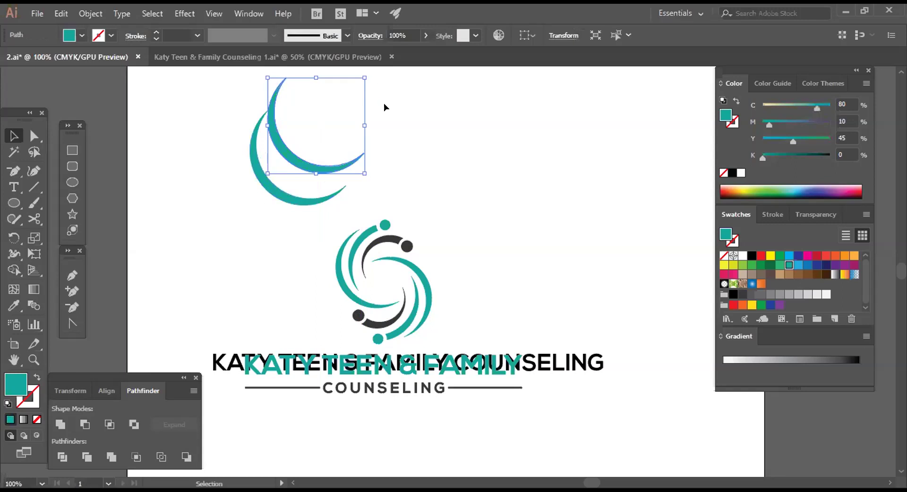
Step: Rotate the copied crescent about 32° clockwise and move it down inside the outer crescent
scroll(397, 155, "up", 2)
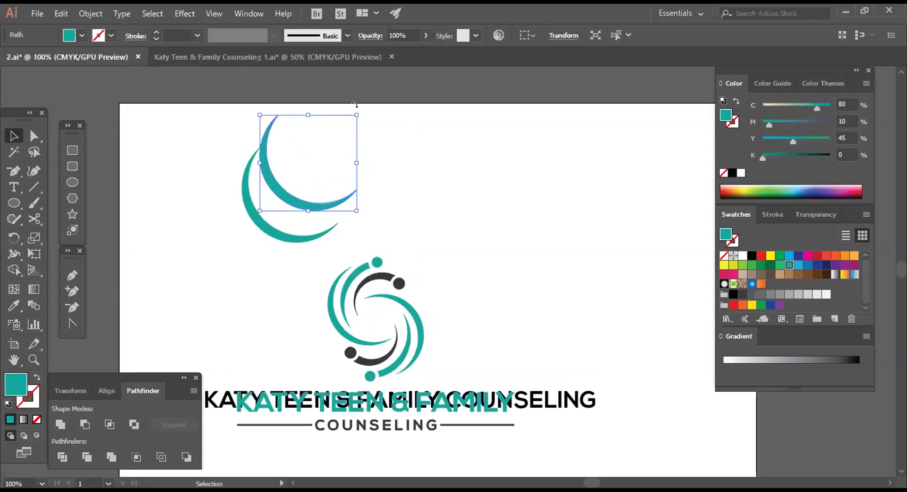
left_click_drag(356, 114, 359, 146)
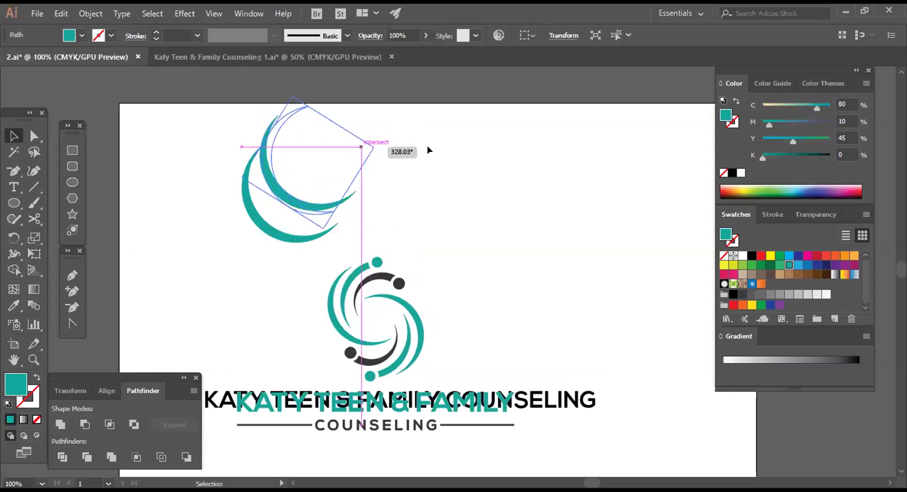
left_click_drag(429, 150, 429, 150)
left_click(288, 177)
left_click_drag(279, 191, 278, 199)
left_click(363, 175)
left_click(269, 153)
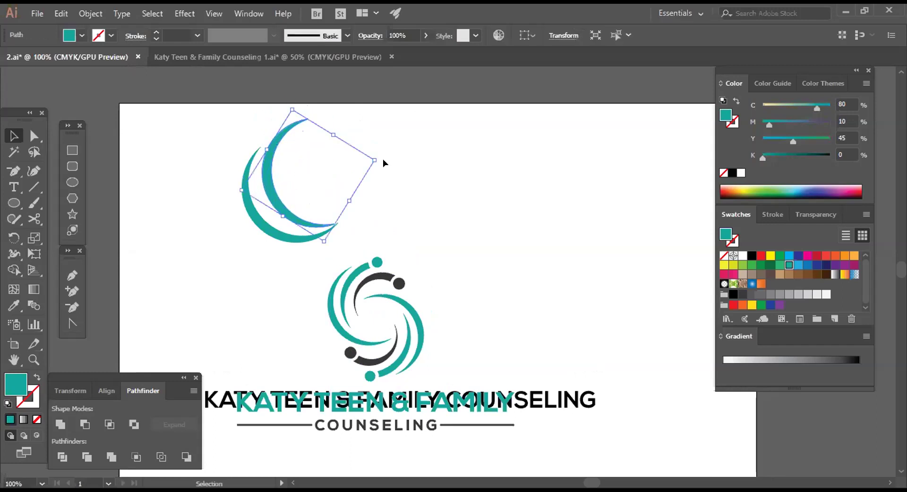
Step: Readjust the inner crescent's rotation, tilting it back so its lower tip extends just past the outer crescent's tip
left_click_drag(378, 157, 378, 168)
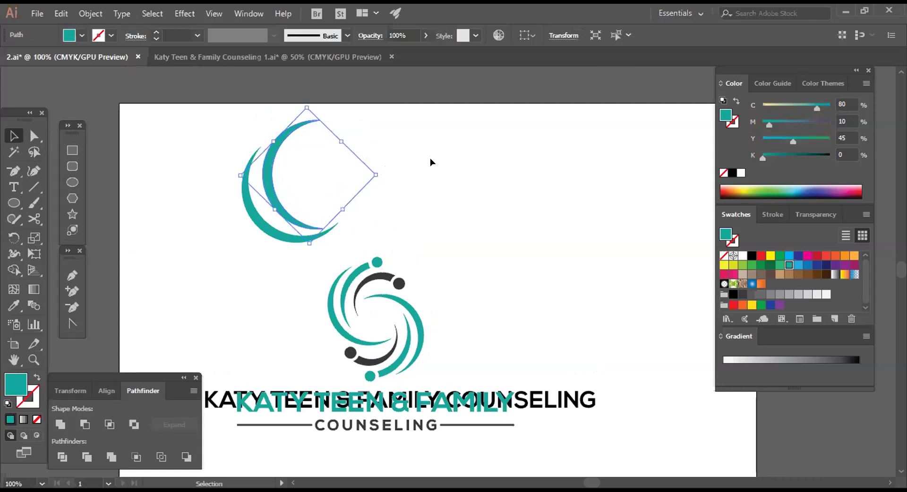
left_click(430, 158)
left_click(269, 190)
left_click_drag(379, 162, 411, 179)
left_click(411, 178)
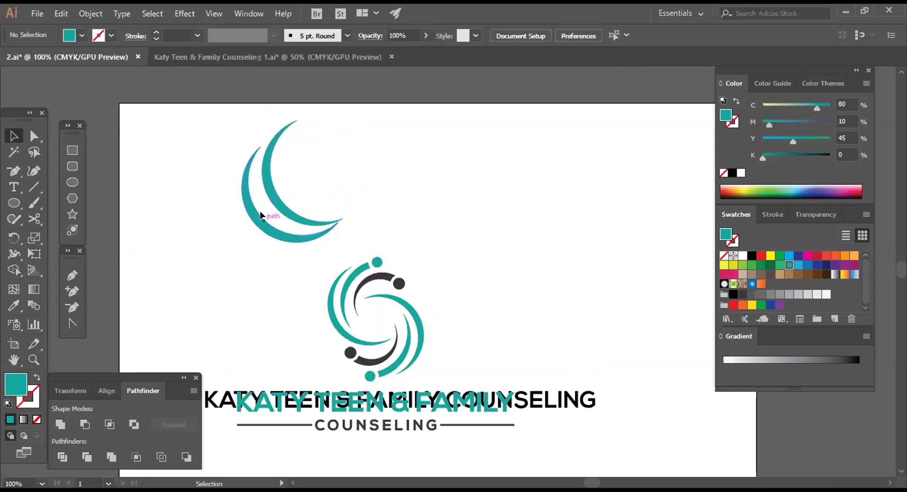
Step: Nudge the inner crescent four increments left and seven up, widening the gap to the outer crescent
left_click(279, 206)
key("Left")
key("Left")
key("Left")
key("Left")
key("Up")
key("Up")
key("Up")
key("Up")
key("Up")
key("Up")
key("Up")
left_click(415, 205)
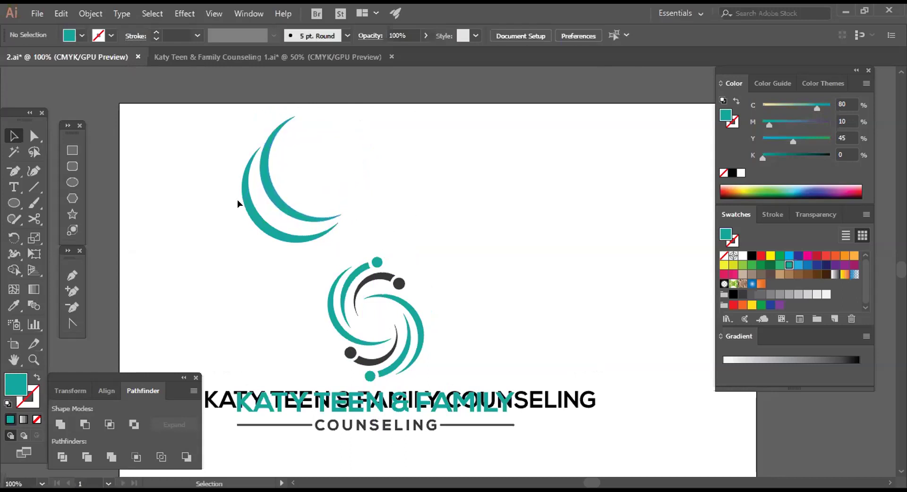
Step: Rotate the inner crescent clockwise again so its upper tip points farther to the right
left_click(282, 208)
left_click(311, 189)
left_click(273, 125)
left_click_drag(371, 138, 379, 146)
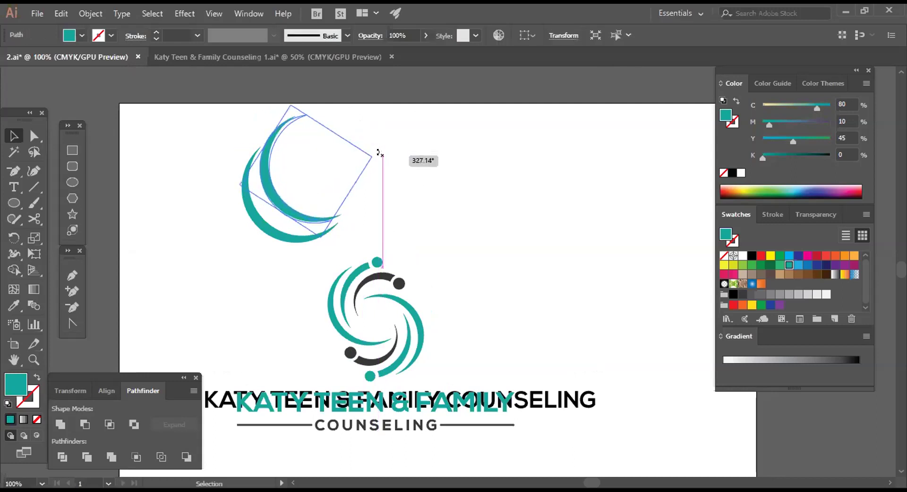
left_click(341, 181)
Step: Nudge the inner crescent down ten increments until its lower tip meets the outer crescent's tip
left_click(297, 209)
key("Down")
key("Down")
key("Down")
key("Down")
key("Down")
key("Down")
key("Down")
key("Down")
key("Down")
key("Down")
left_click(419, 189)
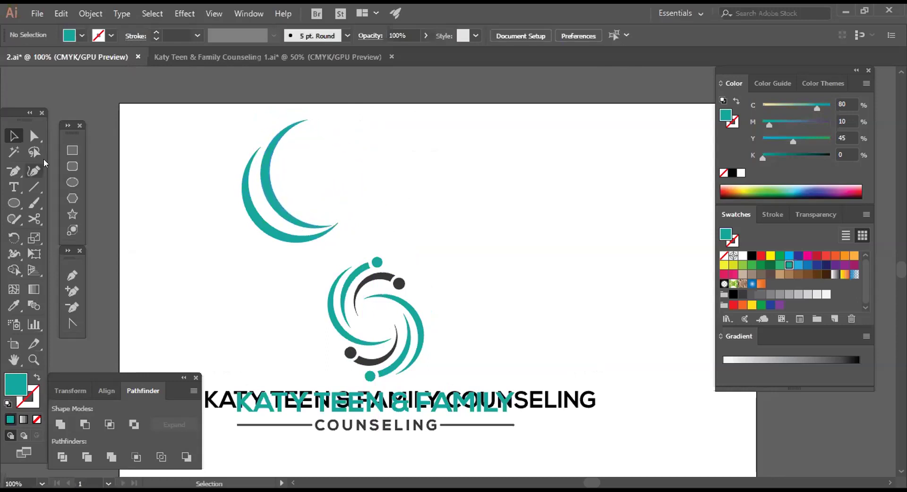
Step: Draw a teal dot about 31 px in diameter over the upper part of the inner crescent and select it
left_click(74, 181)
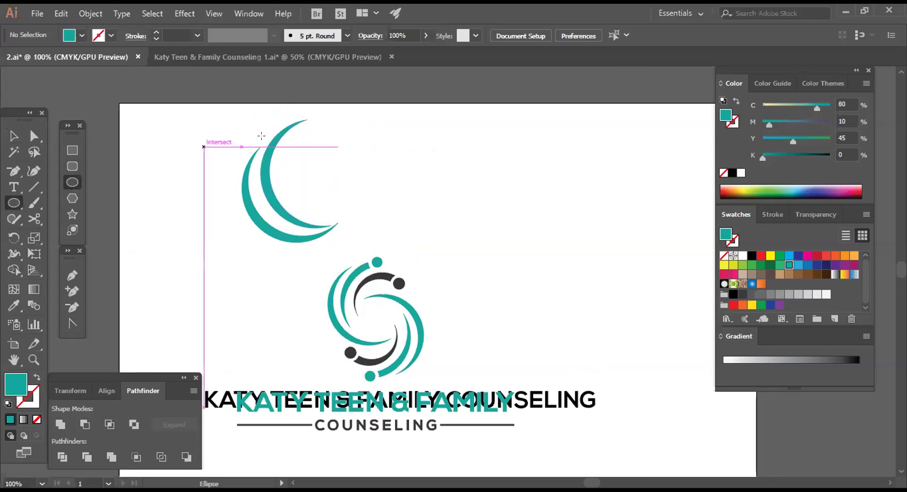
left_click_drag(278, 126, 290, 140)
left_click(13, 135)
left_click(134, 125)
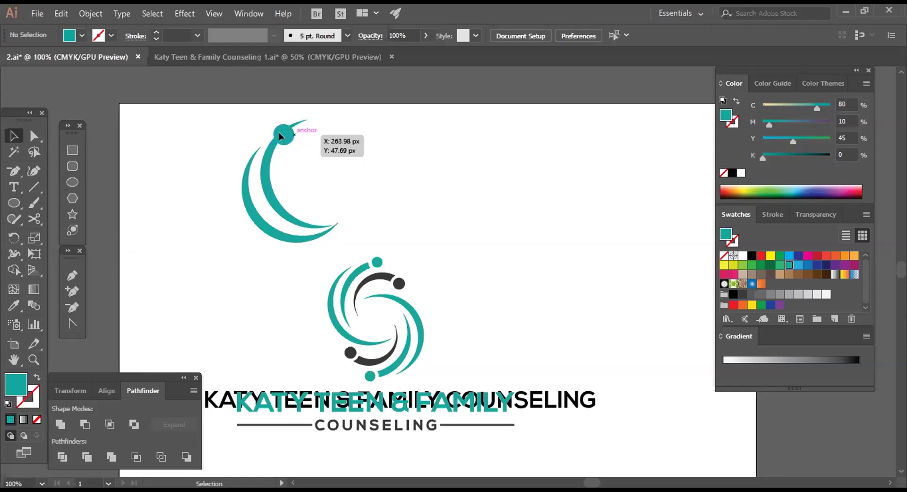
left_click(278, 134)
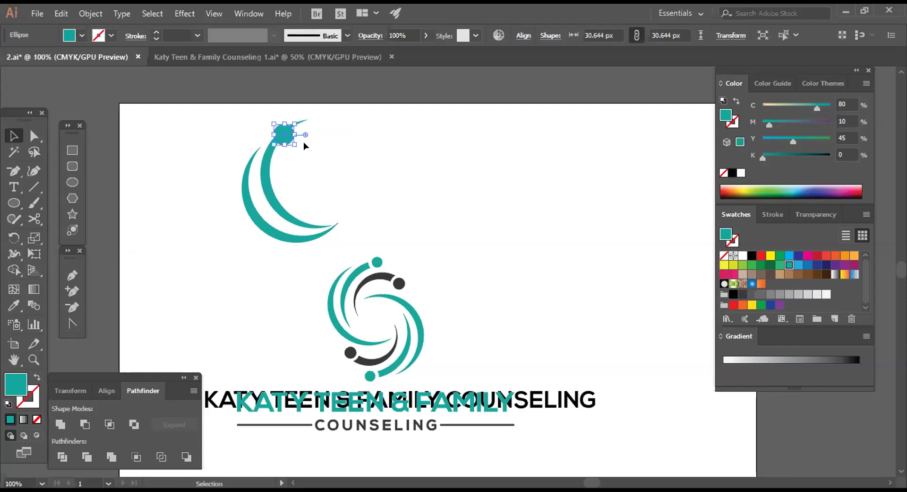
Step: Give the teal dot a 19 pt black stroke
key("a")
key("v")
left_click(155, 32)
left_click(156, 32)
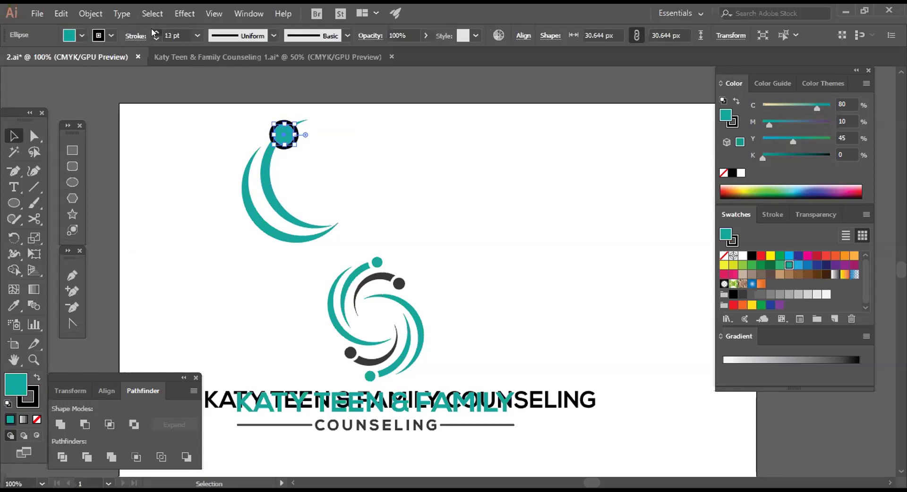
Step: Expand the dot's fill and stroke into separate shapes, and fill the black ring white
left_click(90, 14)
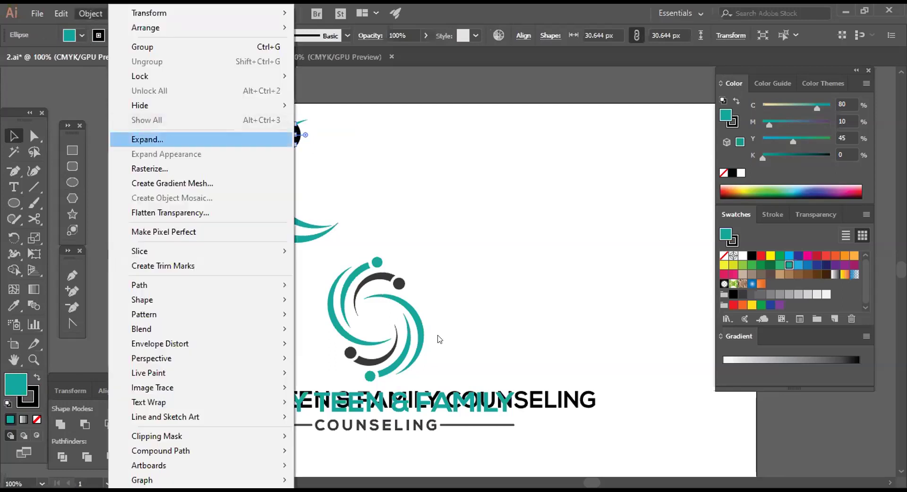
key("Return")
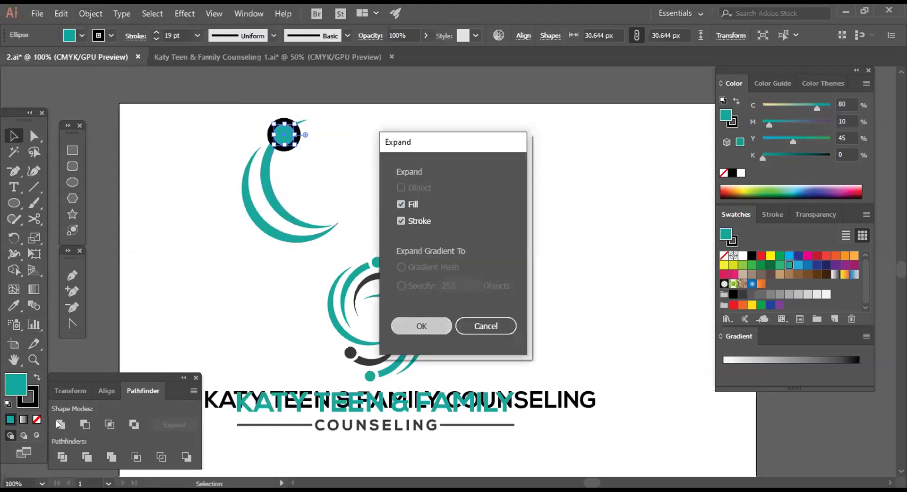
key("Return")
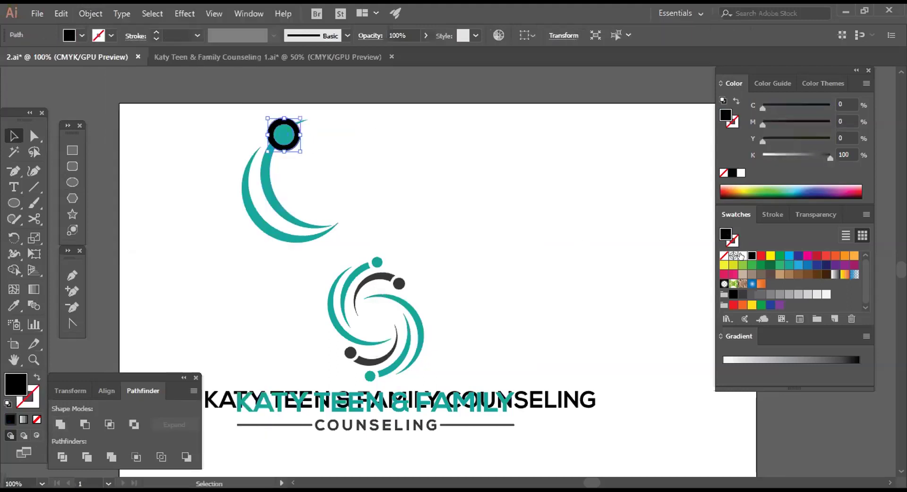
left_click(743, 256)
left_click(49, 197)
Step: Subtract the white ring from the inner crescent with Minus Front, and delete the crescent tip left beyond the dot
left_click(35, 135)
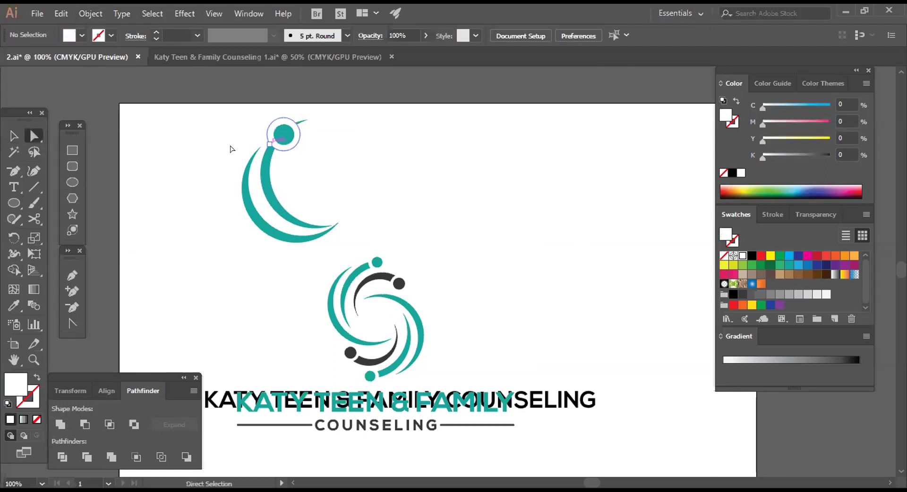
left_click(270, 177)
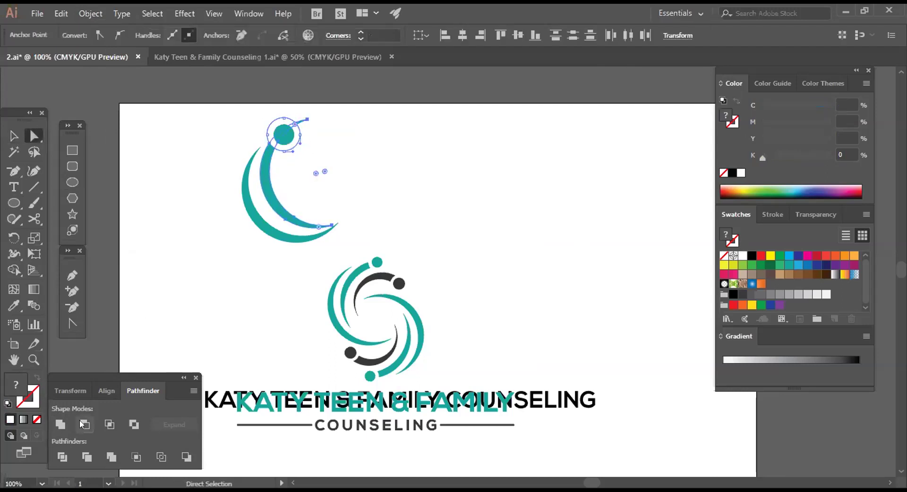
key("ctrl+shift+a")
left_click_drag(300, 116, 325, 129)
key("Delete")
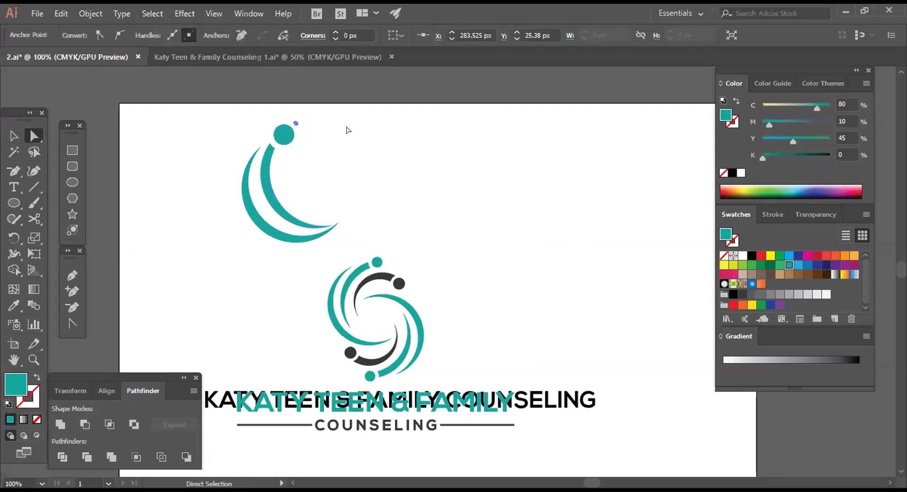
Step: Select the inner crescent with its dot and nudge both six increments left and six up
left_click(13, 136)
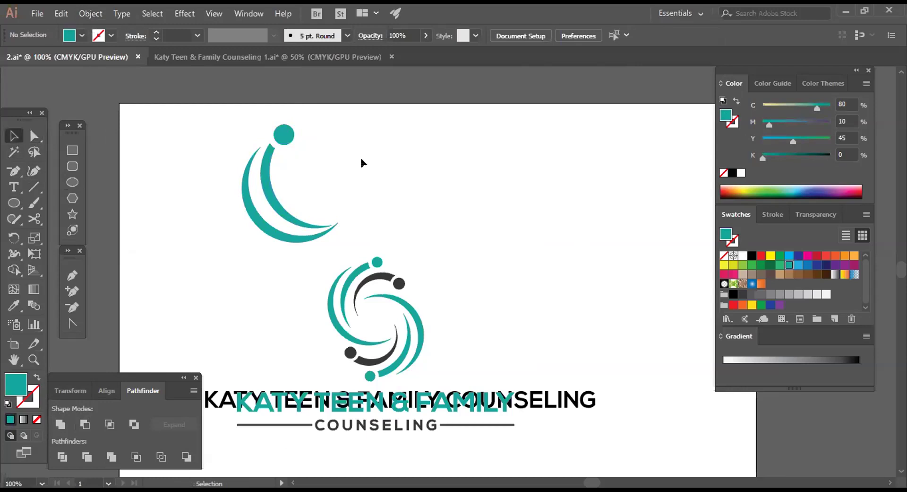
left_click(272, 149)
left_click(300, 154)
left_click_drag(341, 150, 373, 168)
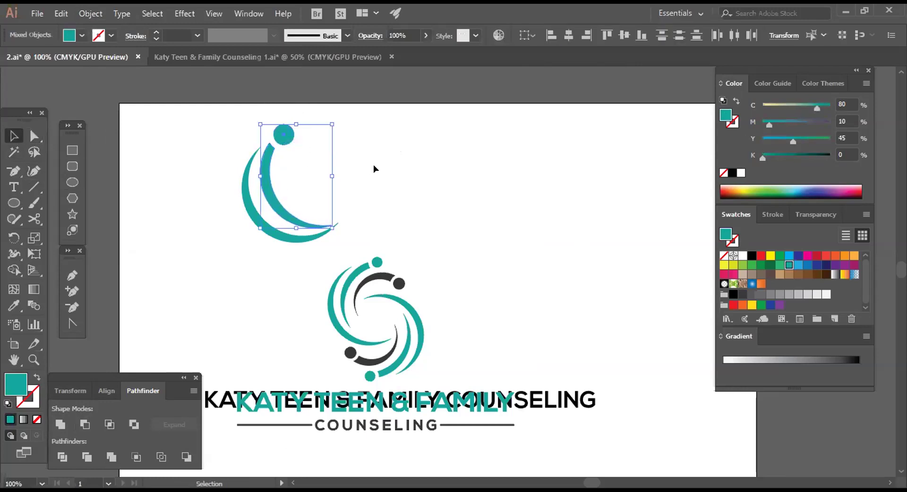
key("Left")
key("Left")
key("Left")
key("Left")
key("Left")
key("Left")
key("Up")
key("Up")
key("Up")
key("Up")
key("Up")
key("Up")
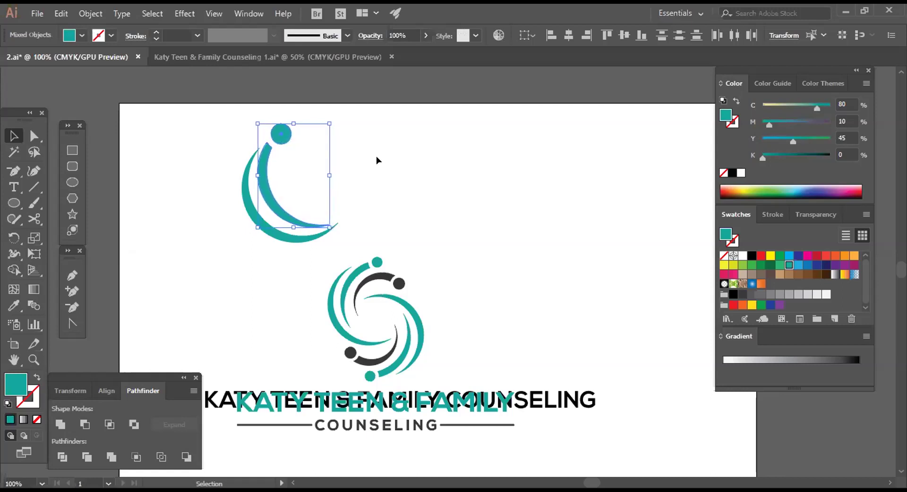
Step: Rotate the inner crescent and its dot about 20 degrees clockwise inside the outer crescent
left_click_drag(334, 114, 362, 136)
left_click(436, 149)
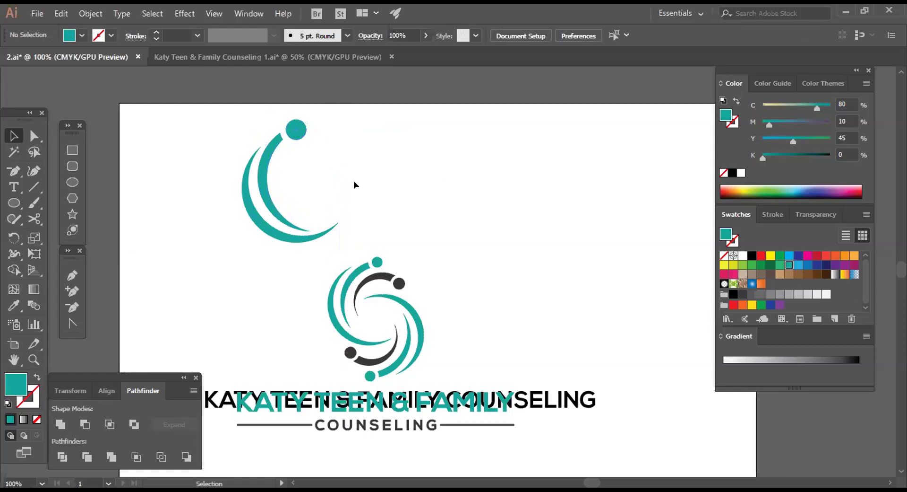
left_click(269, 150)
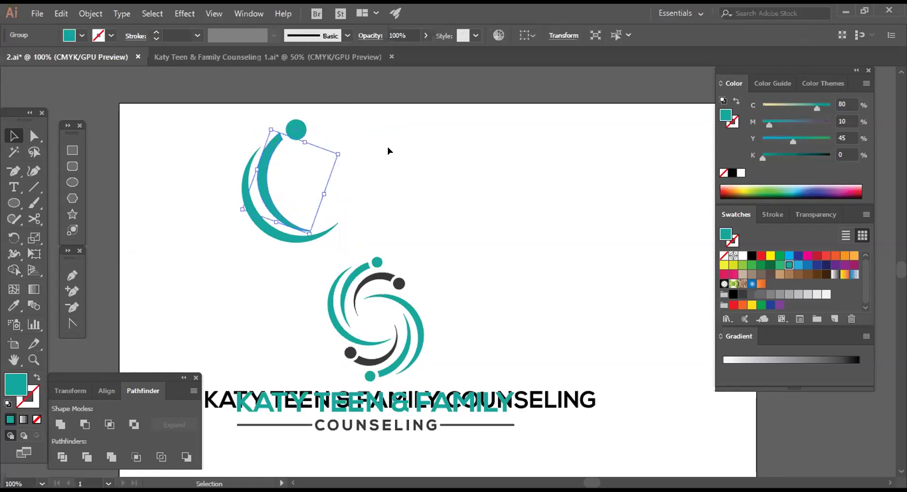
left_click(409, 145)
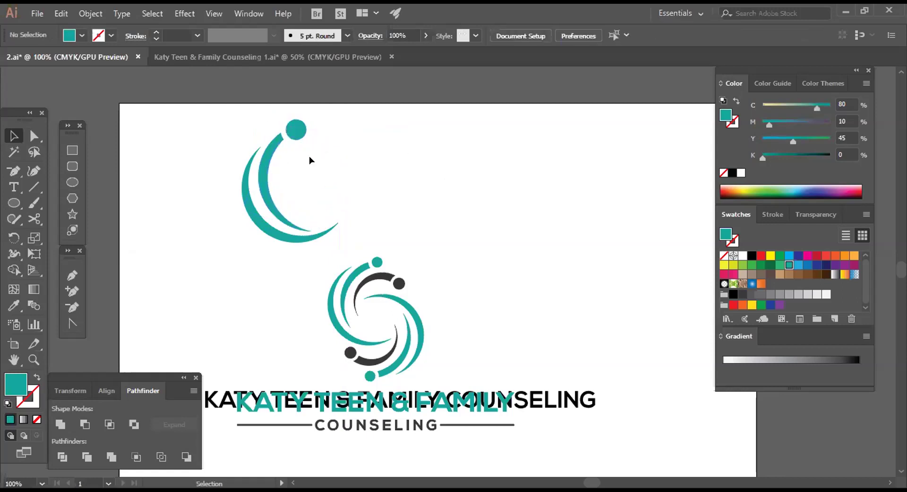
Step: Place a duplicate of the inner crescent and its dot to the right of the original
left_click(296, 127)
left_click(270, 121)
left_click(298, 134)
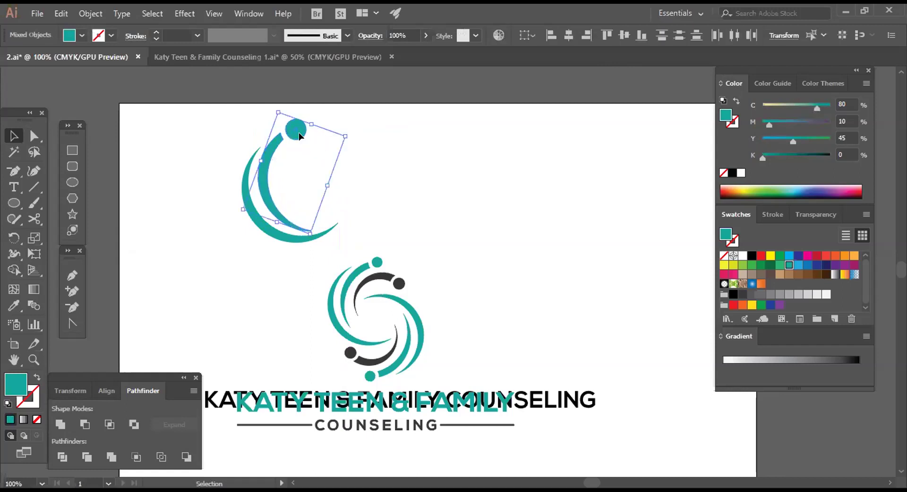
left_click_drag(339, 140, 393, 138)
left_click(275, 110)
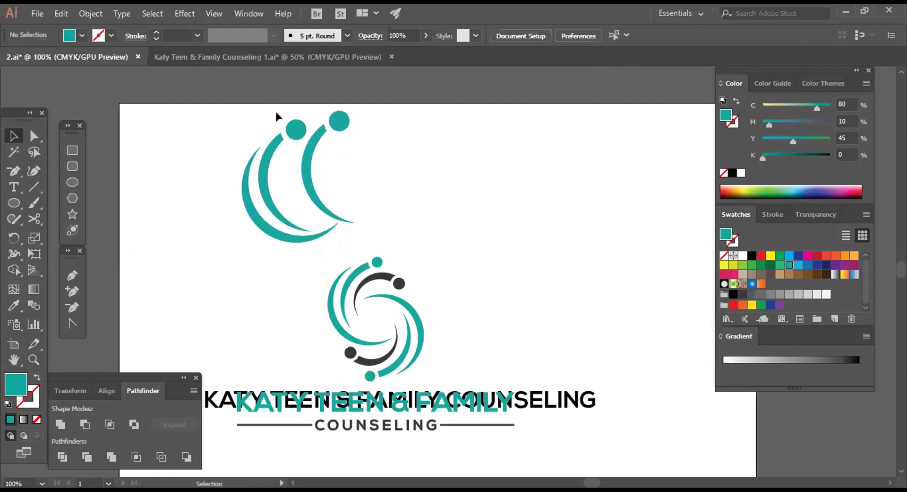
Step: Scale the original inner crescent and its dot down slightly and shift them left inside the outer crescent
left_click(283, 145)
mouse_move(304, 228)
left_mouse_down()
mouse_move(323, 232)
mouse_move(306, 230)
left_mouse_up()
key("ctrl+z")
key("ctrl+z")
key("ctrl+z")
key("ctrl+z")
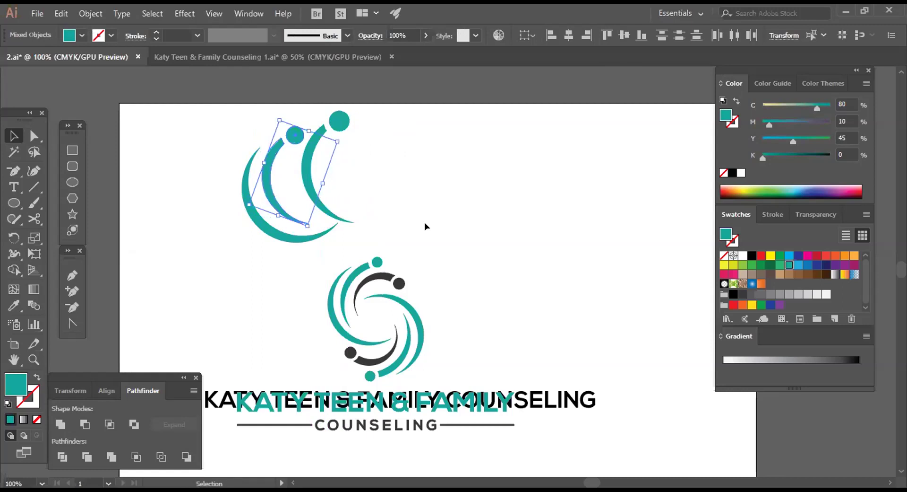
Step: Delete the spare crescent and dot to the right of the original pair
left_click(426, 219)
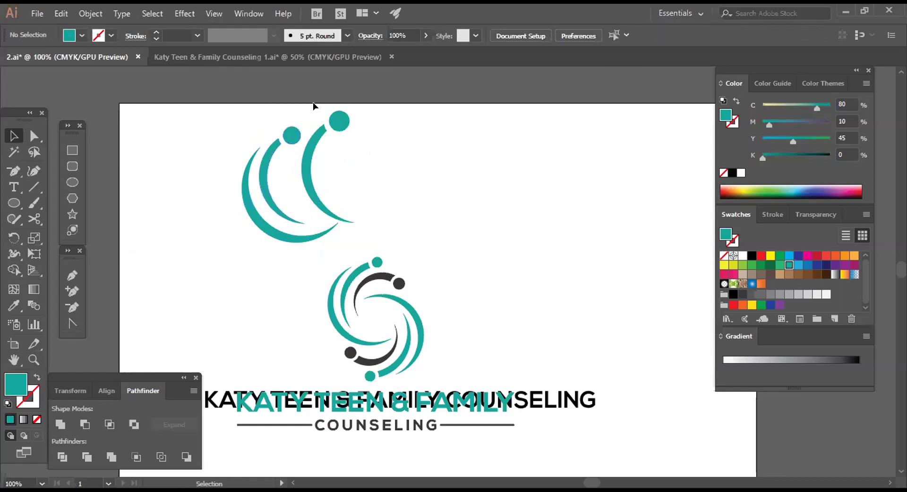
left_click(353, 154)
key("Delete")
Step: Rotate the inner crescent and its dot slightly further clockwise and nudge them into position within the outer crescent
left_click_drag(257, 103, 304, 157)
left_click_drag(335, 129, 395, 138)
key("Up")
key("Up")
key("Up")
key("Right")
key("Down")
key("Down")
key("Down")
key("Down")
key("Down")
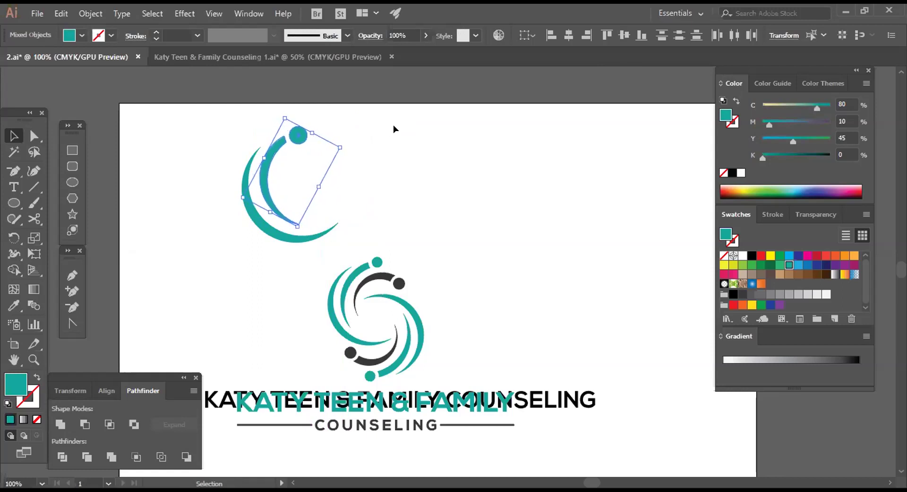
Step: Duplicate the inner crescent and dot to the right and rotate the copy about 20 degrees clockwise
left_click(290, 152)
left_click(270, 155)
mouse_move(275, 98)
left_mouse_down()
mouse_move(325, 178)
mouse_move(297, 159)
mouse_move(272, 136)
mouse_move(311, 149)
mouse_move(299, 151)
mouse_move(370, 142)
mouse_move(367, 166)
left_mouse_up()
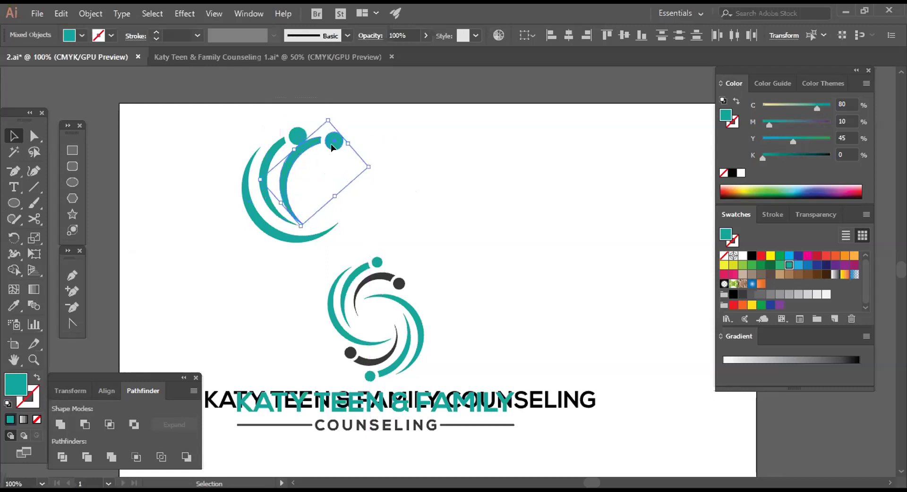
Step: Nudge the third crescent and its dot four increments up and fifteen right, away from the middle crescent
key("Up")
key("Up")
key("Up")
key("Up")
key("Right")
key("Right")
key("Right")
key("Right")
key("Right")
key("Right")
key("Right")
key("Right")
key("Right")
key("Right")
key("Right")
key("Right")
key("Right")
key("Right")
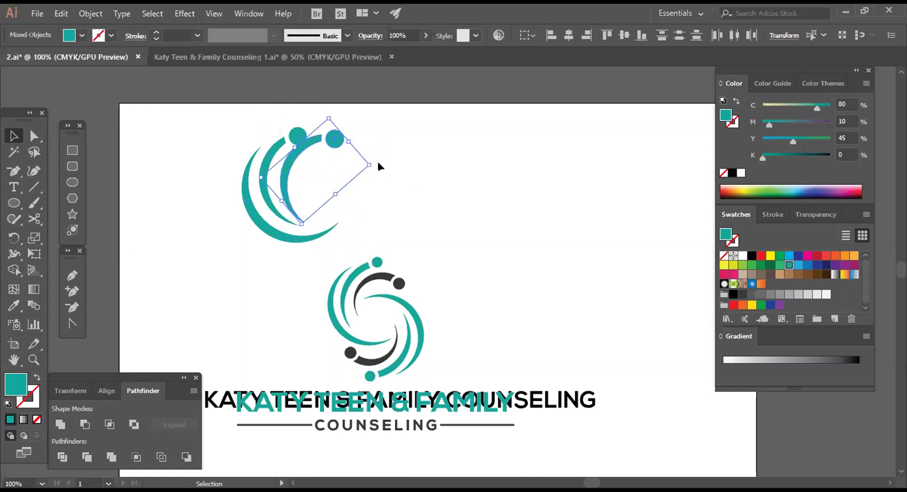
key("Right")
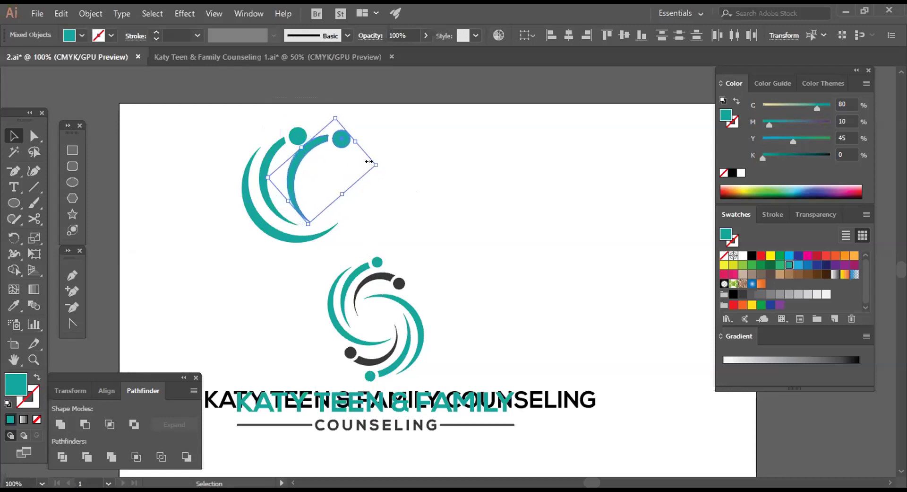
Step: Scale the third crescent and its dot down to about 80 percent and nudge them left and slightly down
left_click_drag(372, 161, 365, 165)
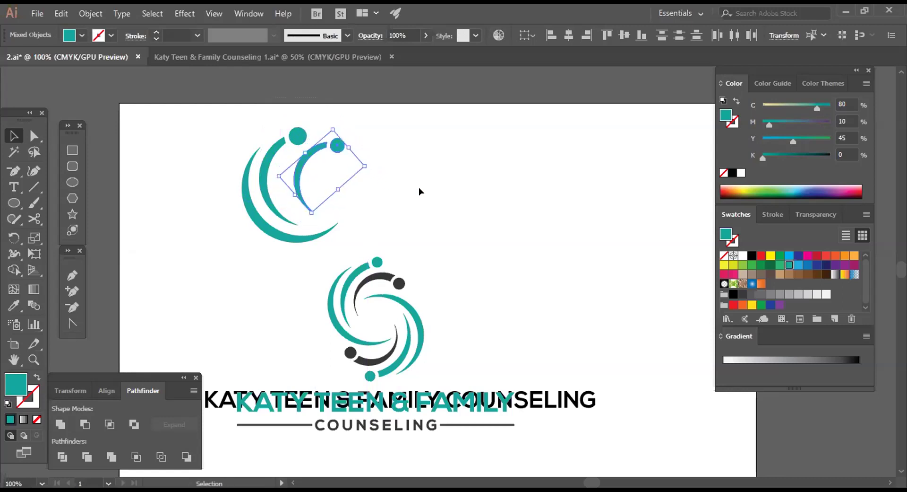
key("Left")
key("Left")
key("Left")
key("Left")
key("Left")
key("Left")
key("Left")
key("Left")
key("Left")
key("Left")
key("Left")
key("Left")
key("Left")
key("Left")
key("Left")
key("Left")
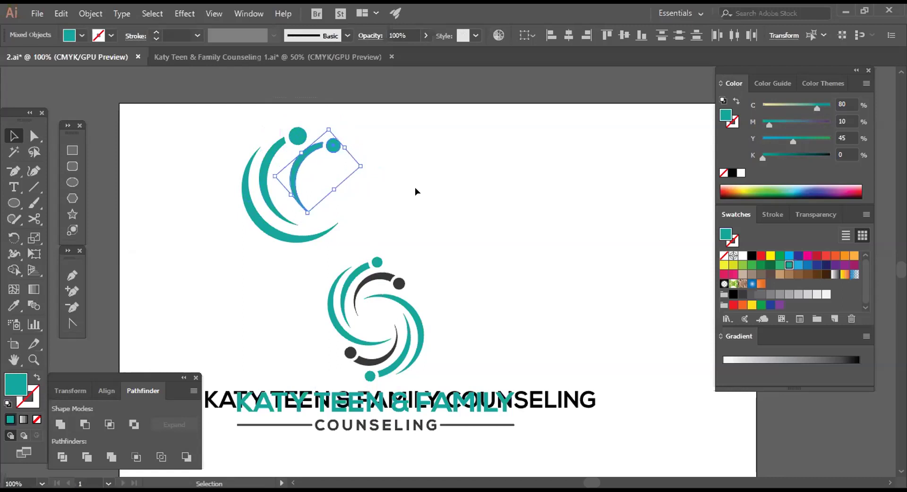
key("Down")
key("Down")
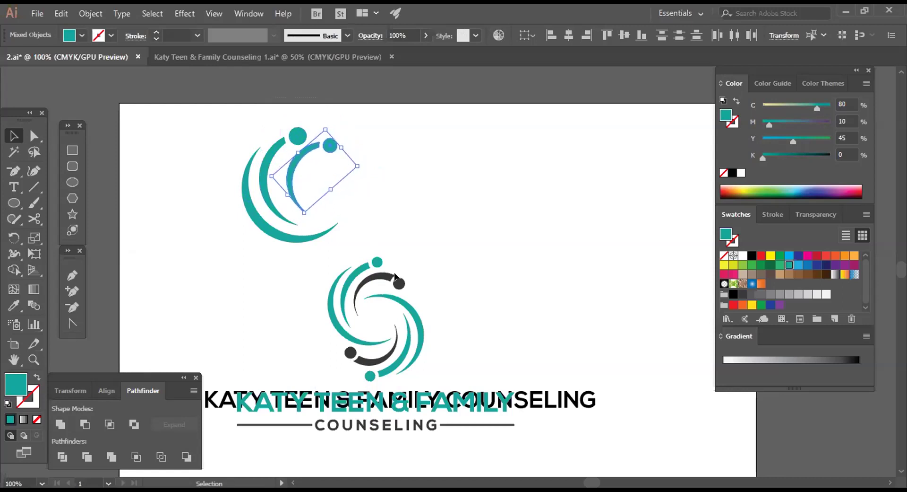
left_click(367, 299)
left_click(383, 307)
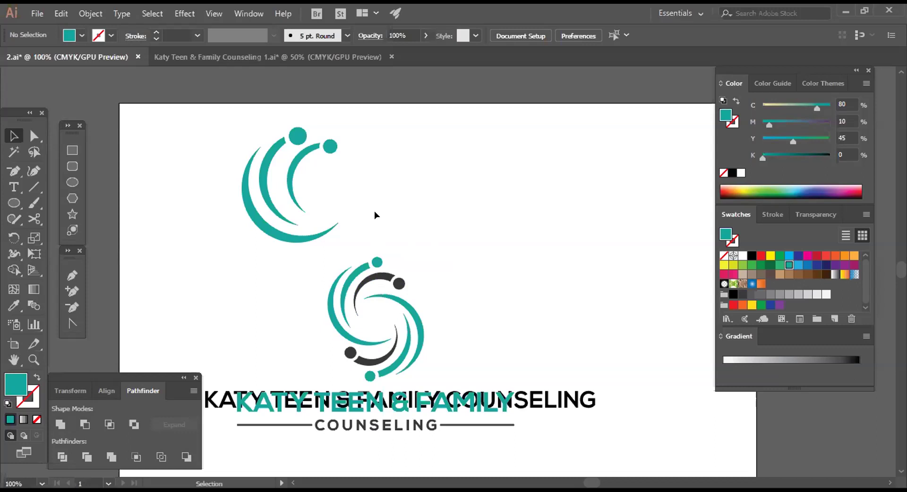
Step: Nudge the smallest crescent and its dot four increments left and three down
left_click_drag(306, 126, 371, 176)
key("Left")
key("Left")
key("Left")
key("Left")
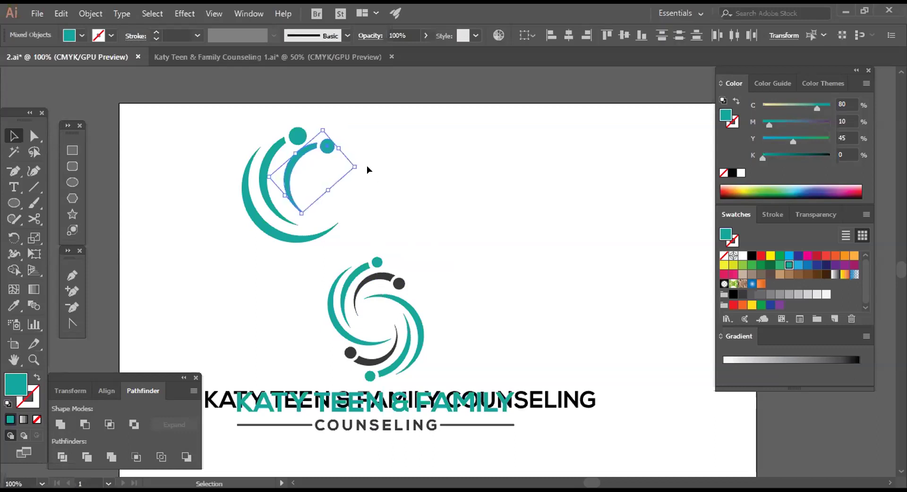
key("Down")
key("Down")
key("Down")
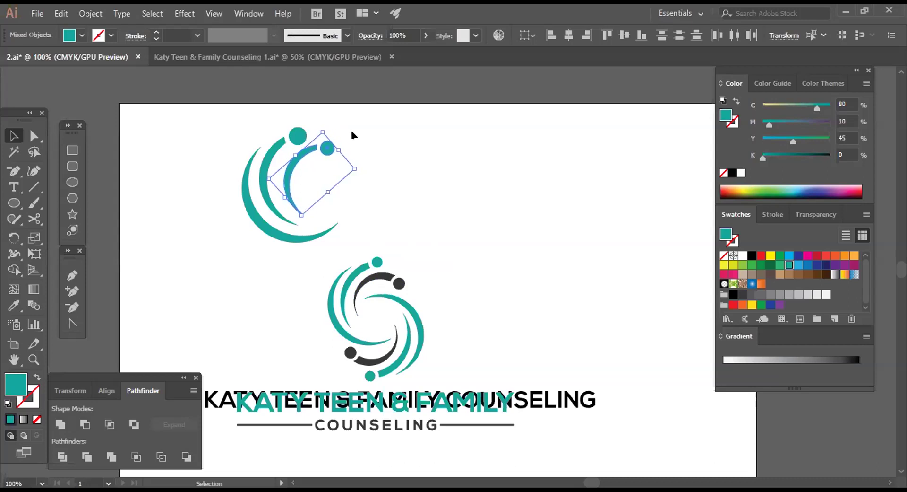
Step: Rotate the smallest crescent and its dot about 15 degrees further clockwise and adjust their height within the swirl
left_click_drag(358, 165, 377, 178)
key("Up")
key("Up")
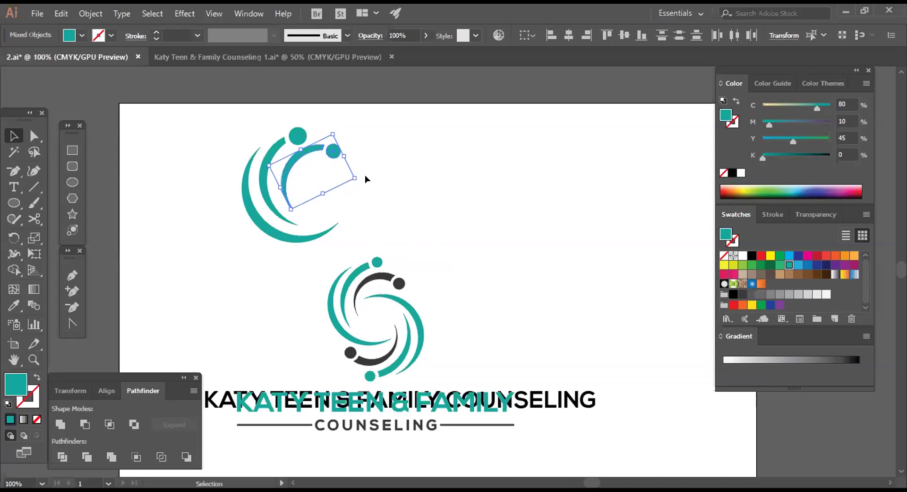
key("Down")
key("Down")
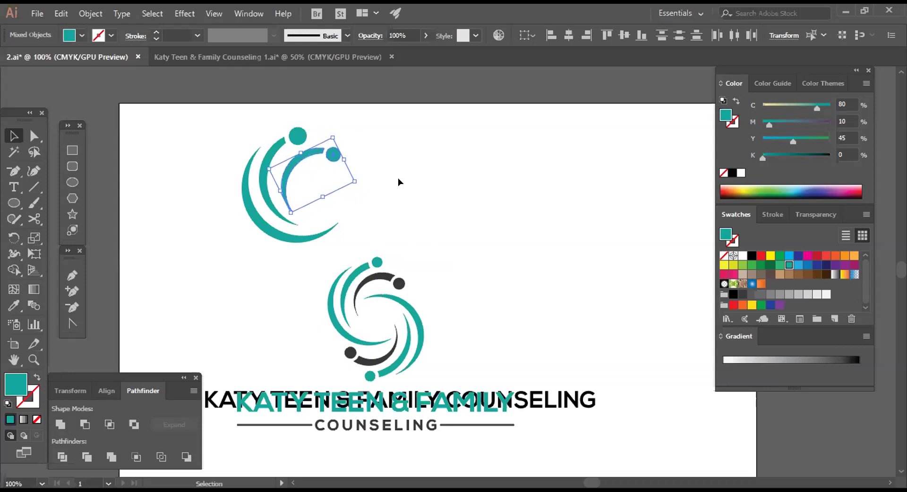
left_click(398, 178)
Step: Group each of the two head dots with its crescent, and shift the smallest group slightly left and down
left_click(334, 155)
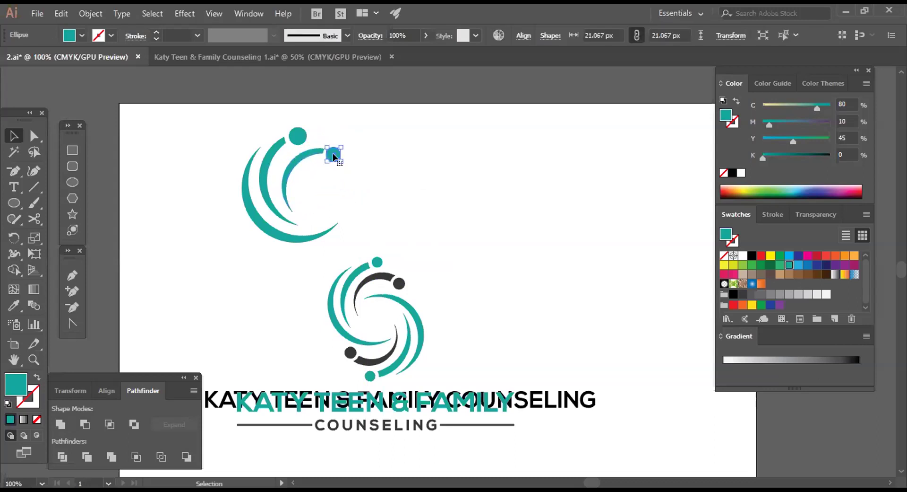
left_click(322, 132)
left_click_drag(330, 165, 289, 123)
right_click(333, 151)
left_click(364, 230)
left_click(268, 120)
right_click(289, 124)
left_click(369, 205)
left_click(360, 161)
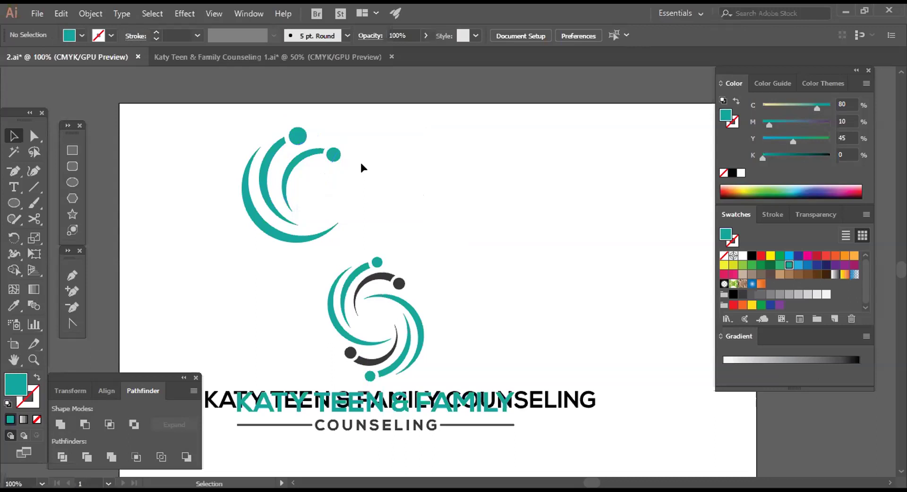
left_click(309, 153)
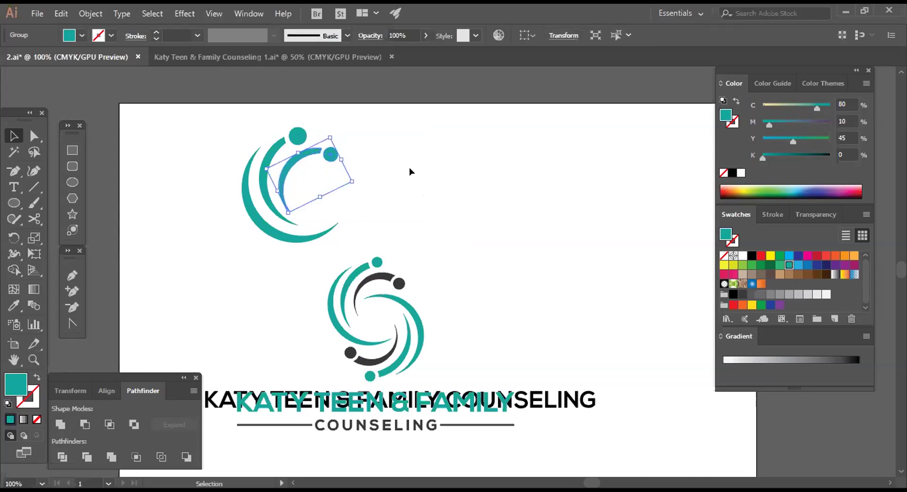
left_click(396, 159)
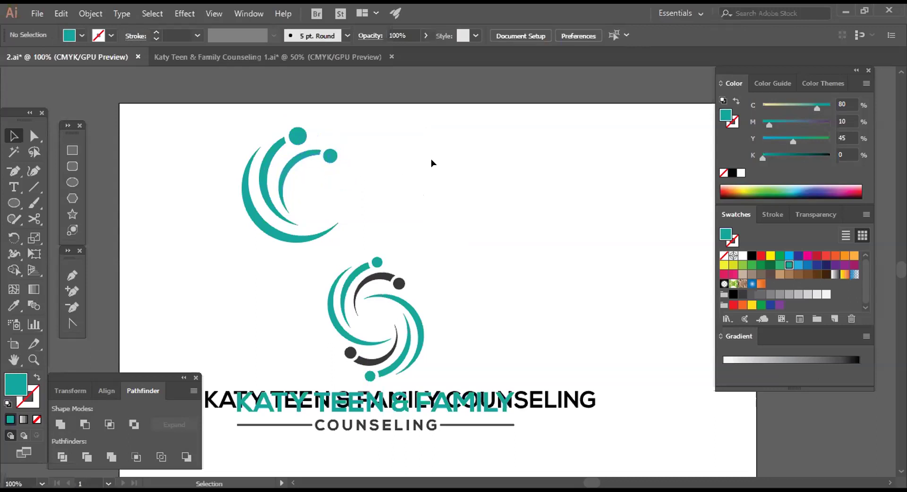
Step: Select all three crescents with their dots and group them as one emblem half
left_click_drag(211, 135, 316, 240)
left_click(218, 125)
left_click_drag(209, 121, 330, 216)
right_click(277, 166)
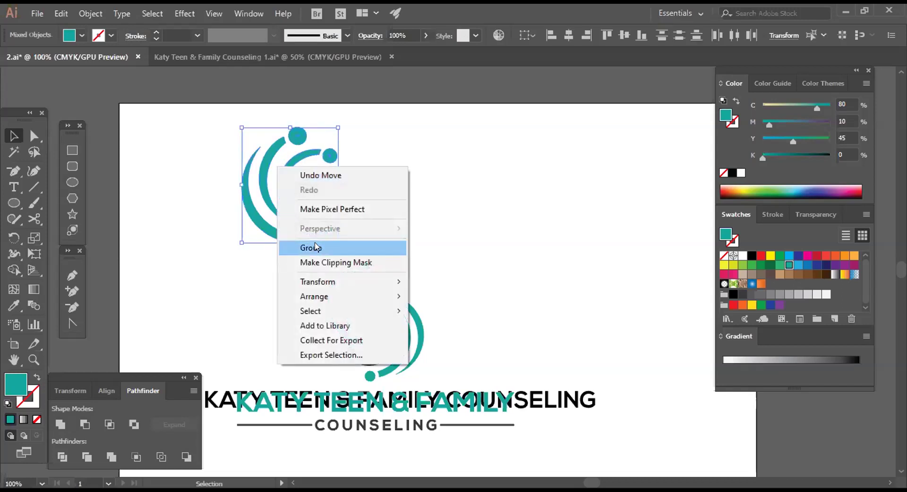
left_click(316, 246)
Step: Create a copy of the emblem half reflected across the vertical axis and place it to the lower right of the original
right_click(274, 169)
mouse_move(332, 282)
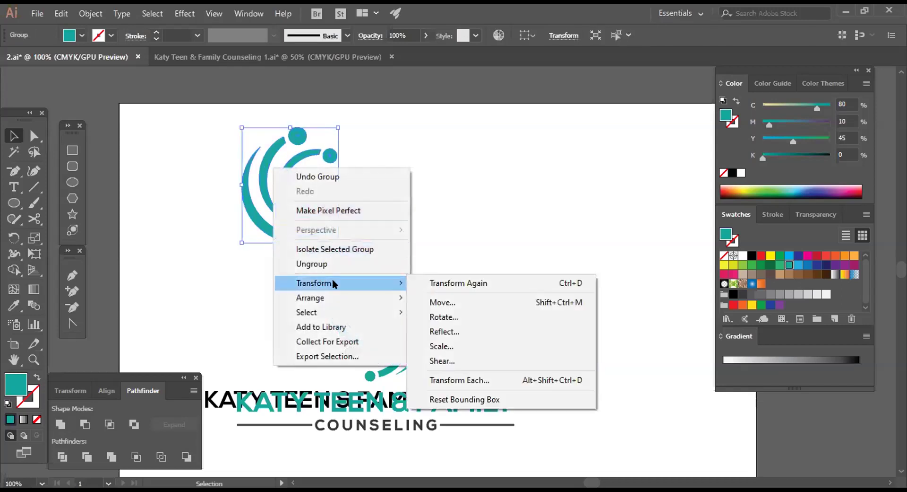
left_click(447, 326)
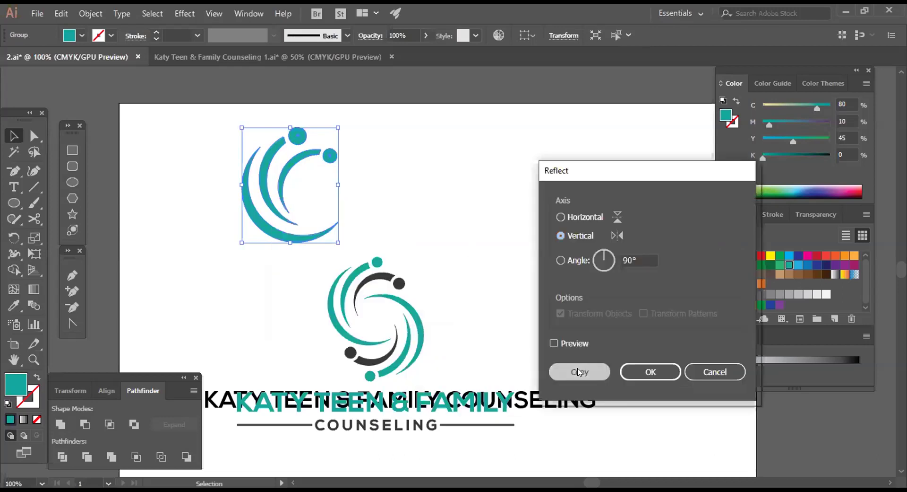
left_click(580, 372)
left_click_drag(329, 174, 410, 209)
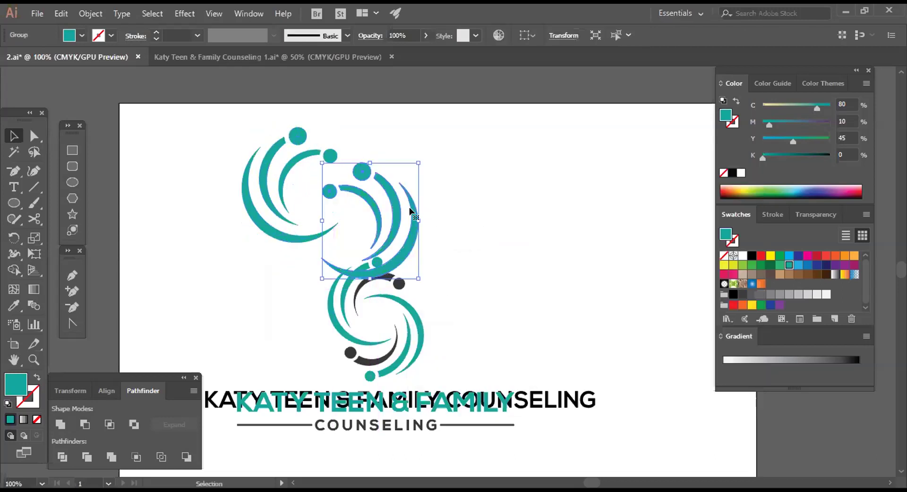
Step: Turn the copied emblem half upside down, then reflect it across the vertical axis and fit it against the original half
left_click_drag(423, 156, 306, 295)
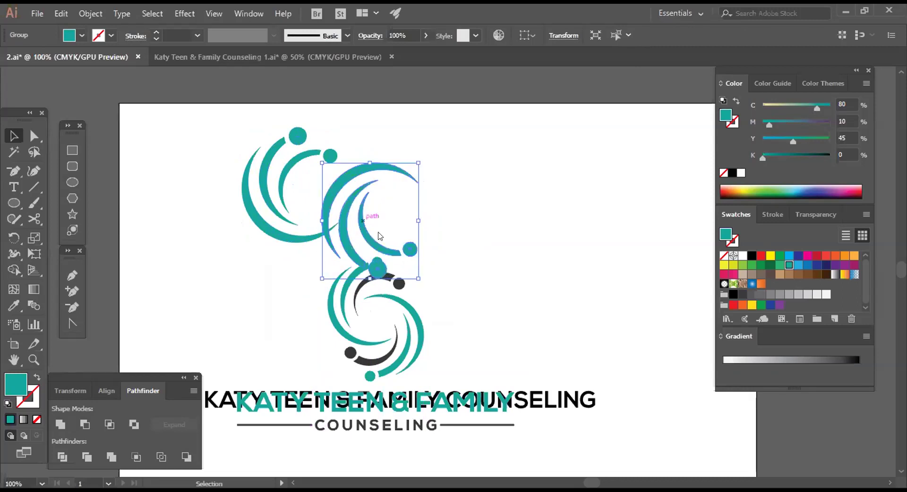
right_click(368, 220)
mouse_move(461, 333)
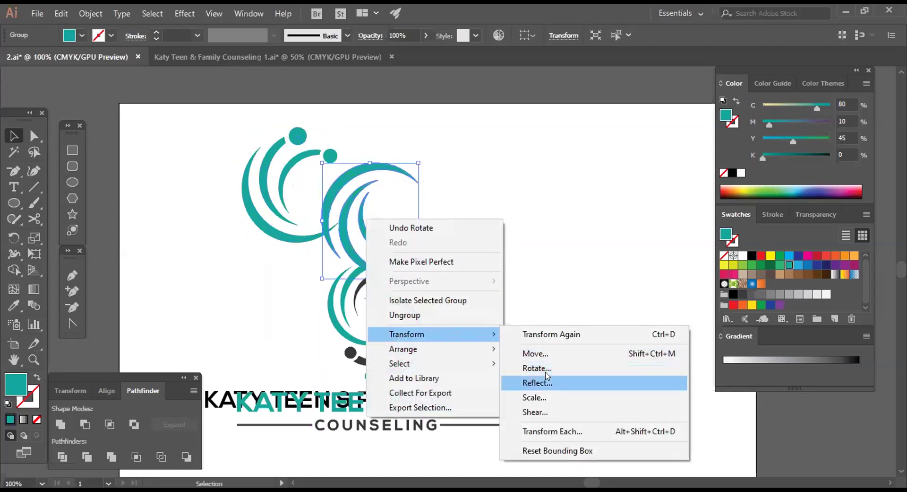
left_click(546, 378)
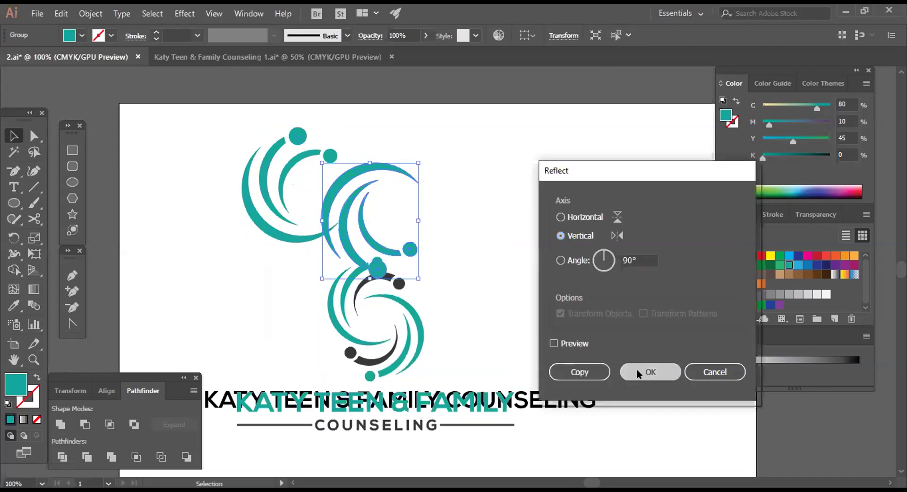
left_click(637, 369)
left_click_drag(373, 236, 348, 240)
Step: Move both emblem halves together to the upper right area of the artboard, clear of the reference logo
left_click(245, 129)
left_click_drag(314, 202, 617, 223)
left_click(612, 223)
Step: Nudge the lower-right emblem half left and slightly down so the two halves interlock as an even swirl
left_click(607, 222)
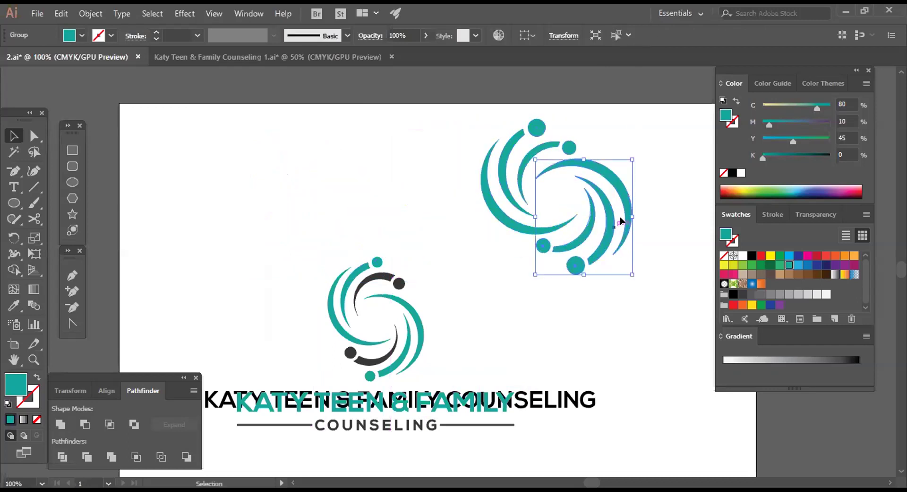
key("Left")
key("Left")
key("Left")
key("Left")
key("Left")
key("Left")
key("Left")
key("Down")
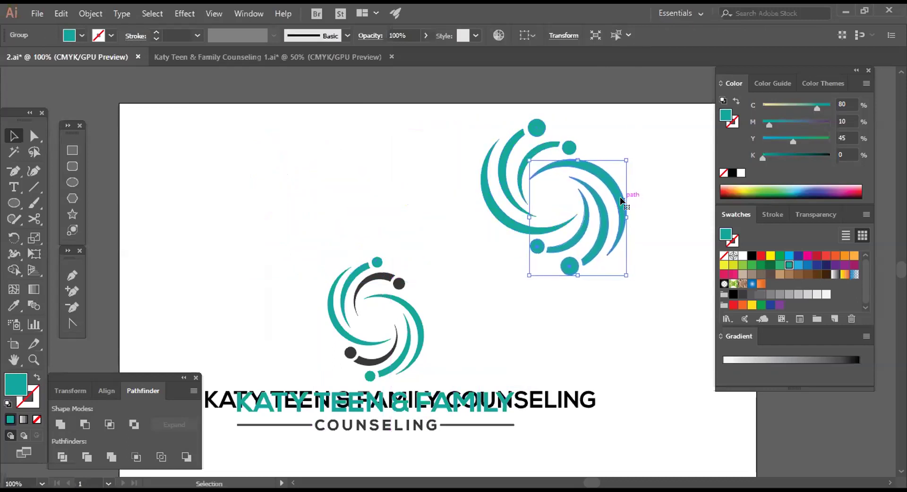
key("Left")
key("Left")
key("Left")
left_click(637, 141)
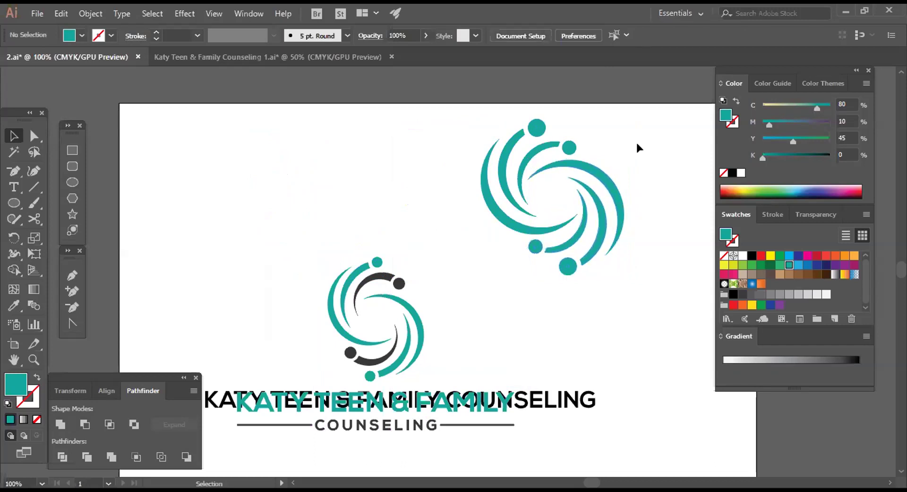
left_click_drag(335, 137, 642, 328)
left_click(652, 297)
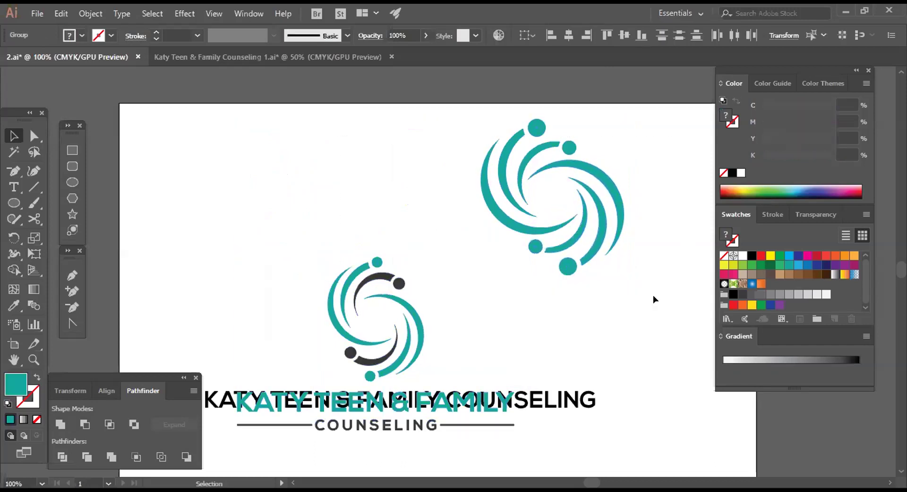
left_click_drag(452, 107, 645, 298)
left_click(644, 326)
Step: Move the reference logo with its lettering to the artboard's upper left corner, away from the black company name
left_click_drag(314, 230, 440, 310)
left_click(441, 310)
left_click_drag(404, 344, 349, 221)
left_click(495, 347)
left_click_drag(407, 278, 353, 250)
left_click(489, 308)
left_click_drag(460, 113, 631, 310)
left_click(631, 307)
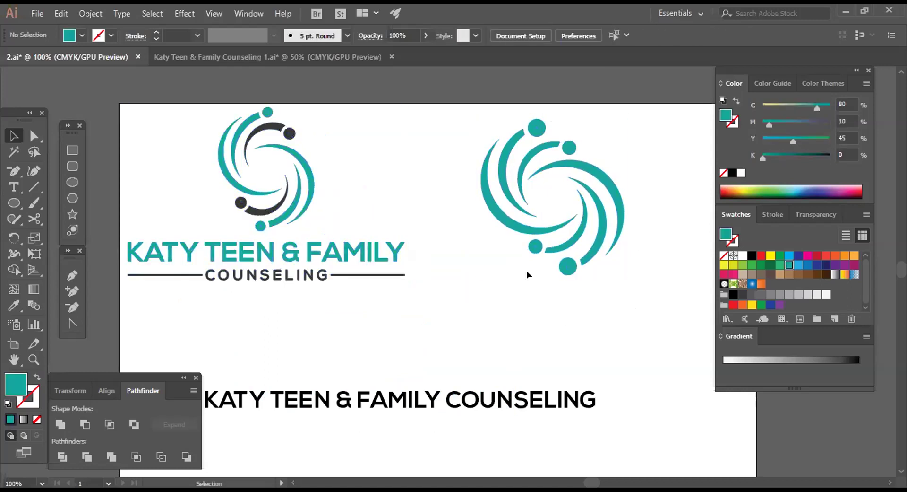
left_click_drag(457, 137, 631, 257)
left_click(620, 317)
left_click_drag(436, 105, 643, 294)
left_click(644, 294)
Step: Group the two emblem halves and move the finished emblem up so it overlaps the artboard's upper edge
left_click_drag(446, 122, 591, 257)
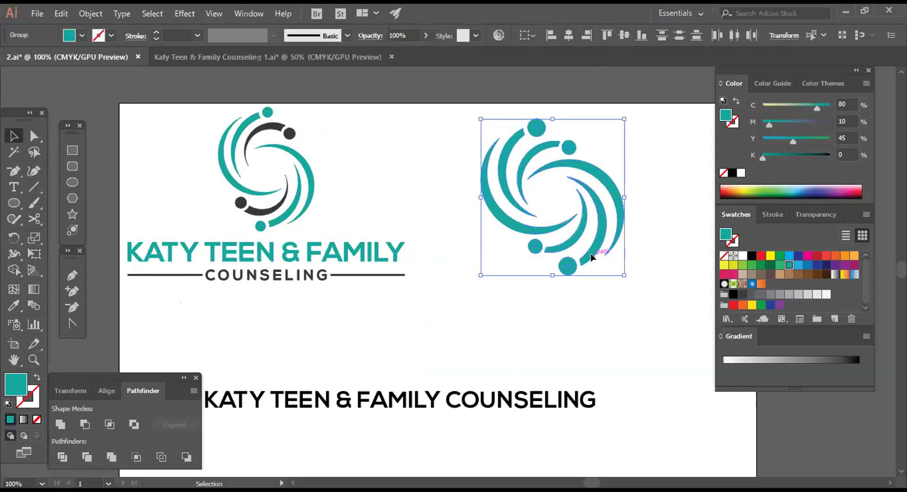
right_click(562, 190)
left_click(597, 270)
left_click_drag(610, 211, 617, 155)
key("ctrl+shift+a")
Step: Draw a teal circle about 198 px in diameter in the empty space below the new emblem
left_click(77, 178)
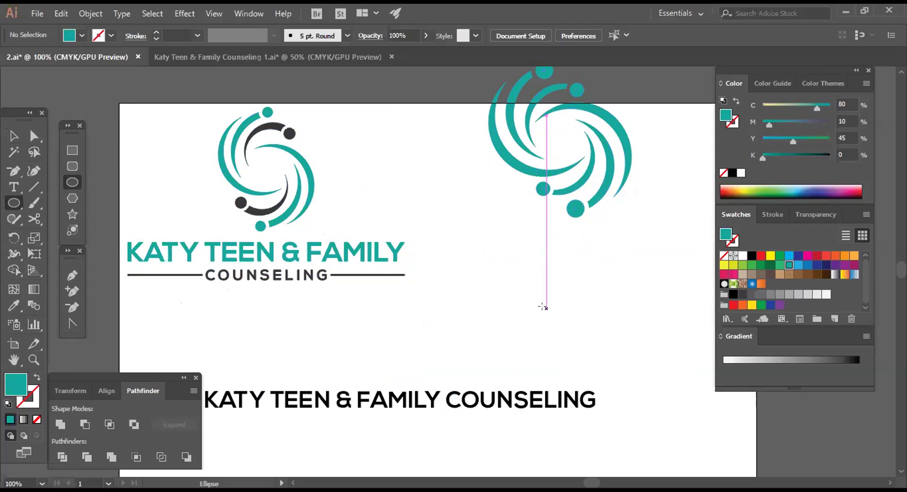
left_click_drag(543, 304, 574, 366)
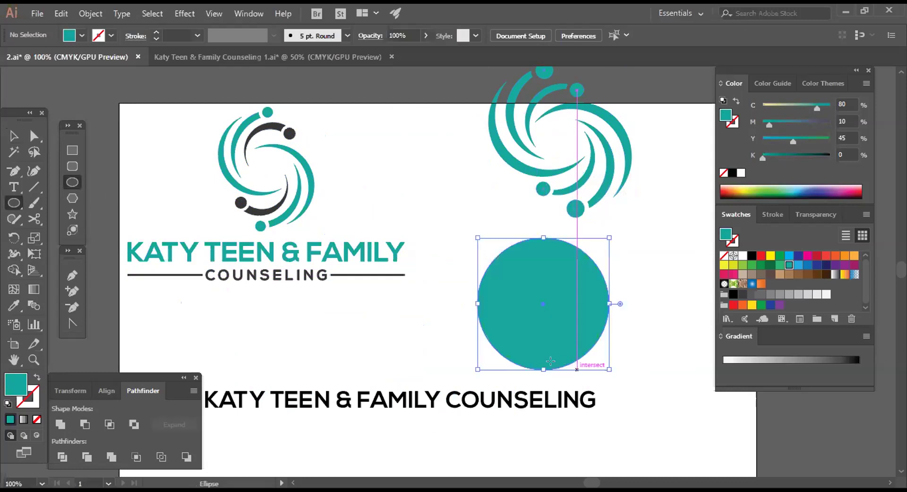
left_click(9, 137)
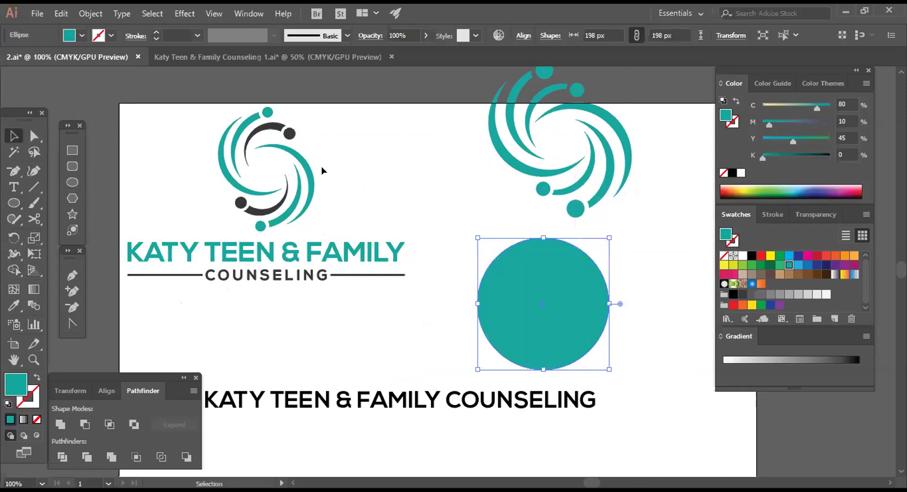
left_click(438, 263)
Step: Duplicate the teal circle slightly to the right and fill the copy with white
left_click(533, 312)
left_click_drag(528, 326, 539, 325)
left_click(743, 255)
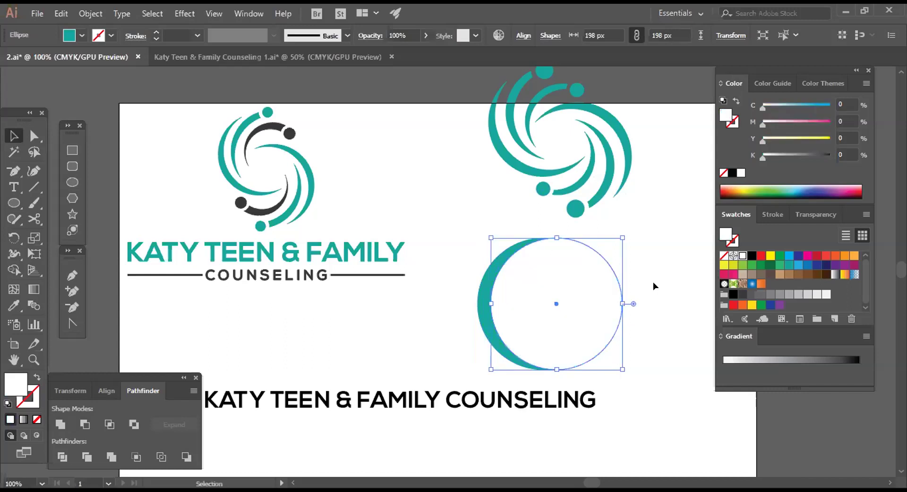
left_click(654, 281)
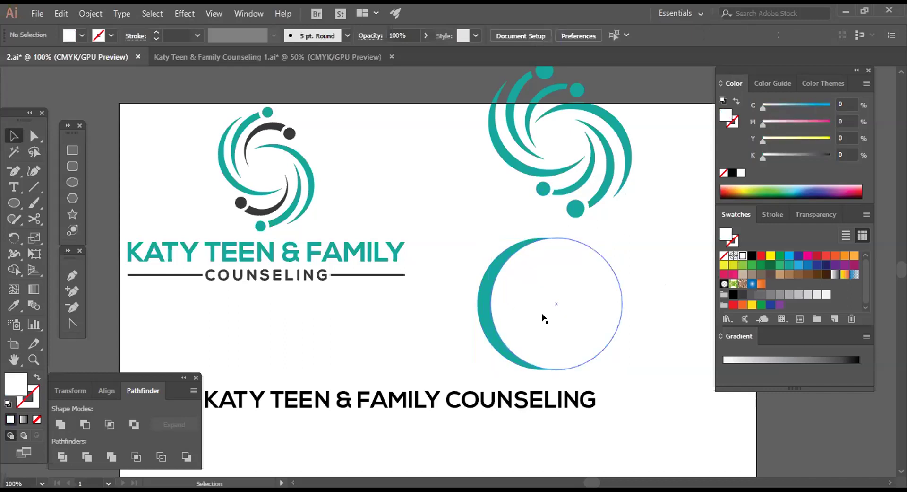
Step: Subtract the white circle from the teal one with Minus Front and move the resulting crescent a little to the left
left_click_drag(447, 252, 516, 290)
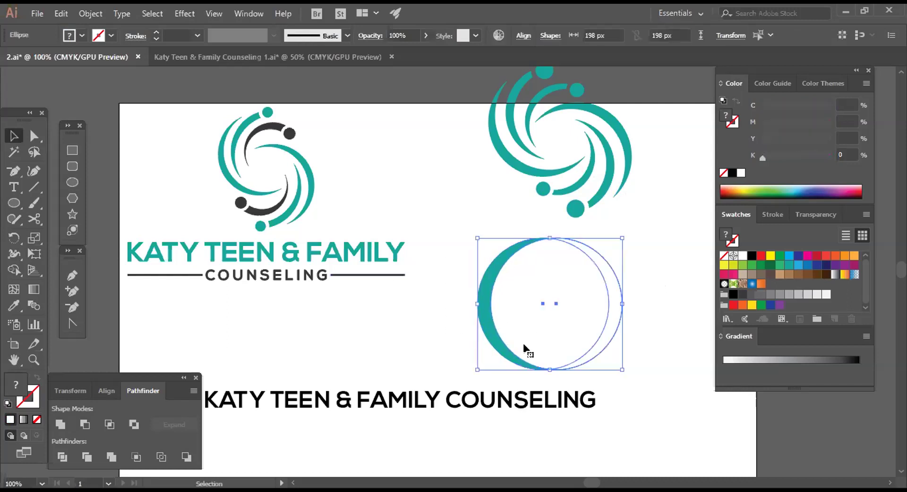
left_click(85, 423)
left_click(449, 329)
left_click_drag(483, 308, 452, 321)
left_click(532, 325)
left_click(552, 316)
left_click(565, 334)
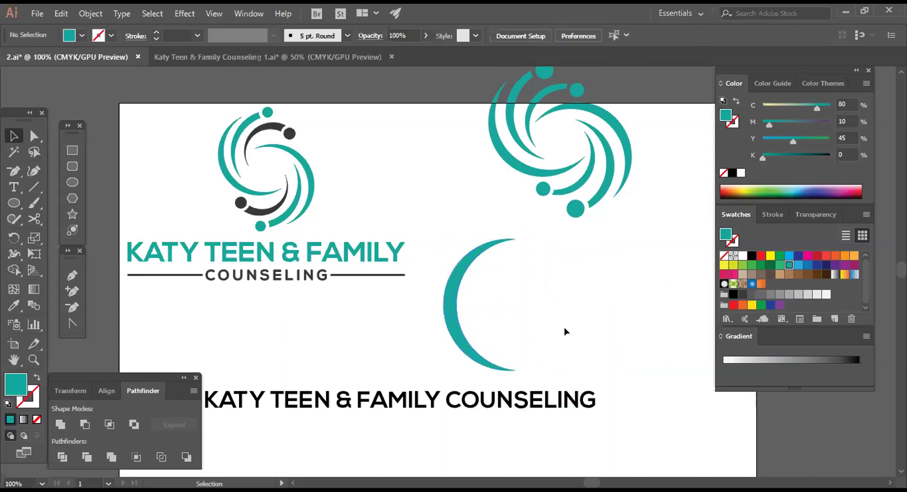
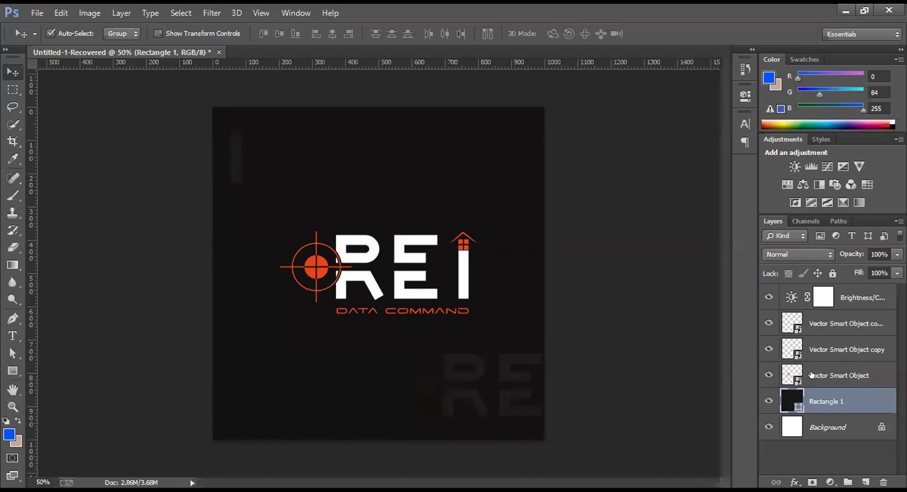
Step: Switch to the REI Data Command design in Photoshop and hide both faint logo copies to view it without them
left_click(672, 277)
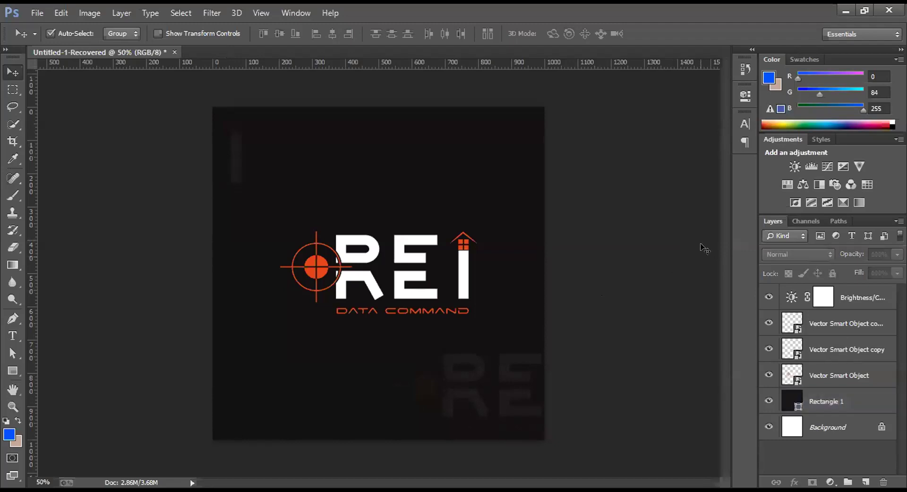
left_click(835, 374)
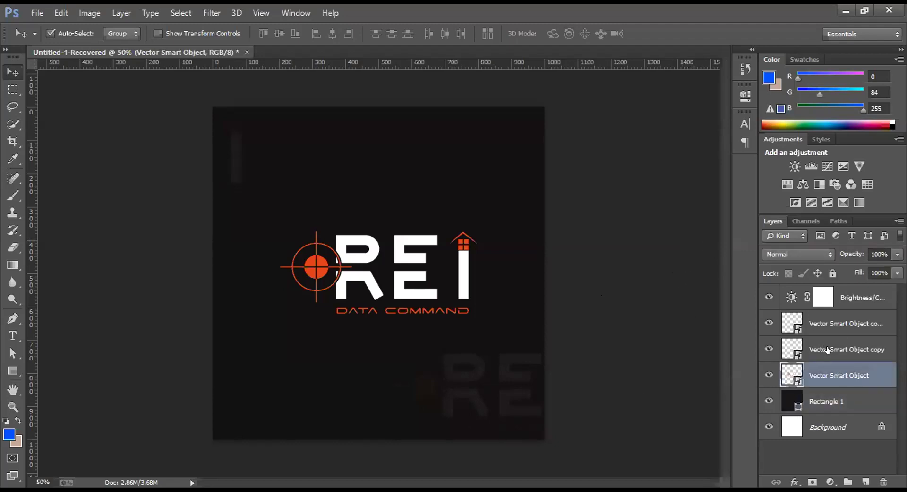
left_click(834, 349)
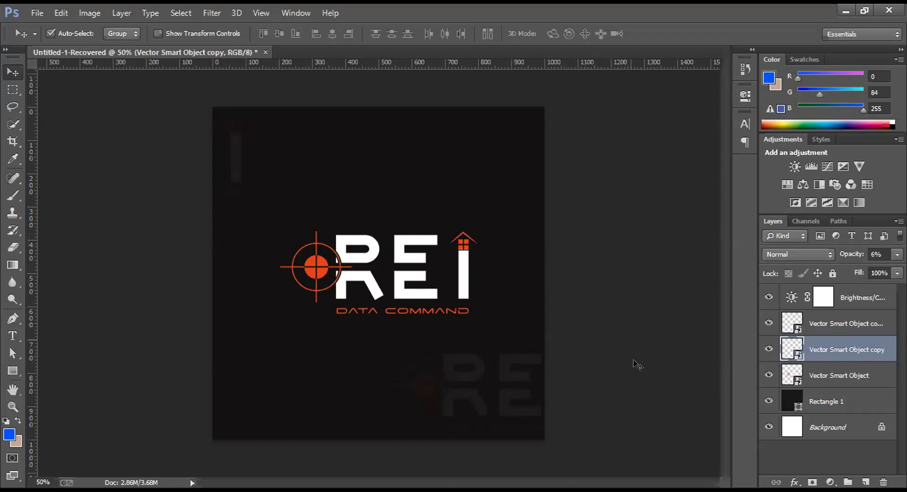
left_click(765, 350)
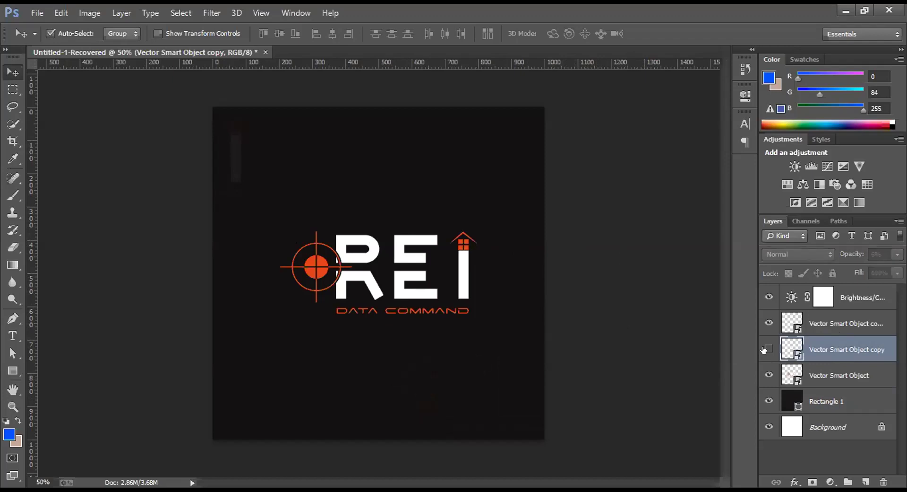
left_click(765, 349)
left_click(765, 349)
left_click(765, 350)
left_click(768, 346)
left_click(767, 324)
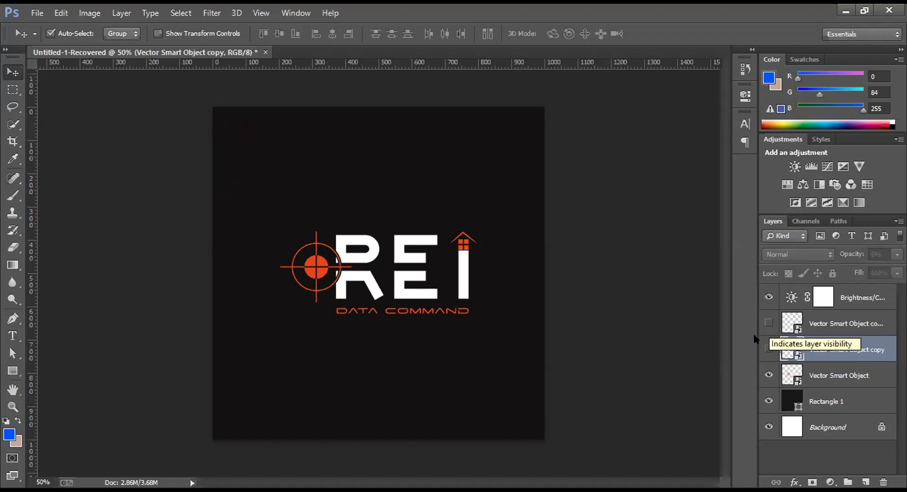
left_click(673, 363)
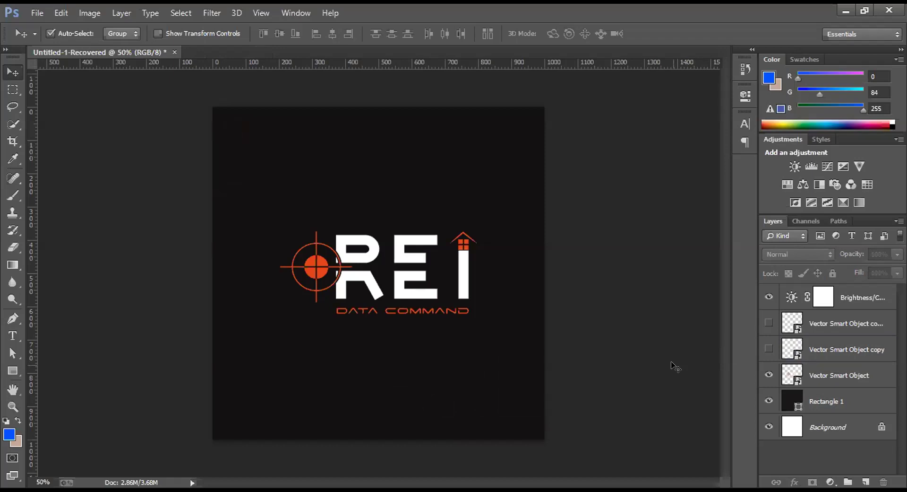
Step: Toggle both faint logo copies back on to compare the background with and without them
left_click(768, 349)
left_click(768, 348)
left_click(768, 349)
left_click(769, 322)
left_click(769, 322)
left_click(766, 323)
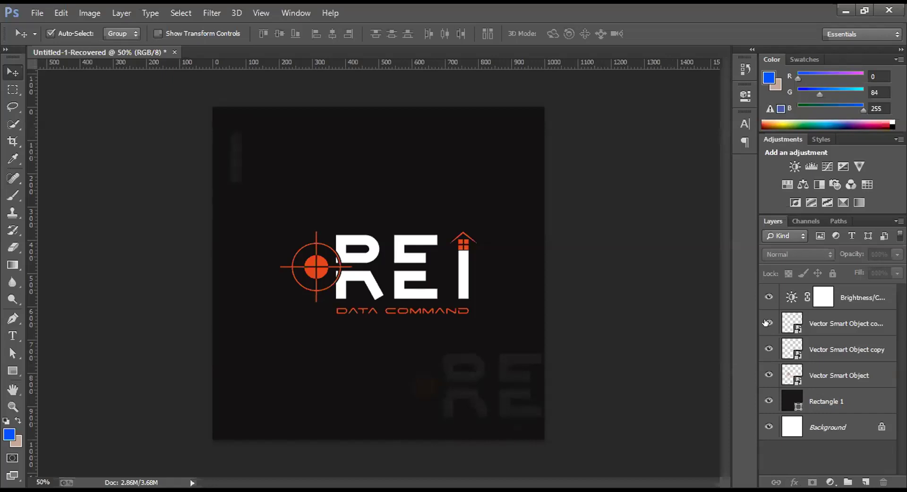
Step: Lower the opacity of both faint logo copies to 2%
left_click(828, 323)
left_click_drag(849, 255, 847, 255)
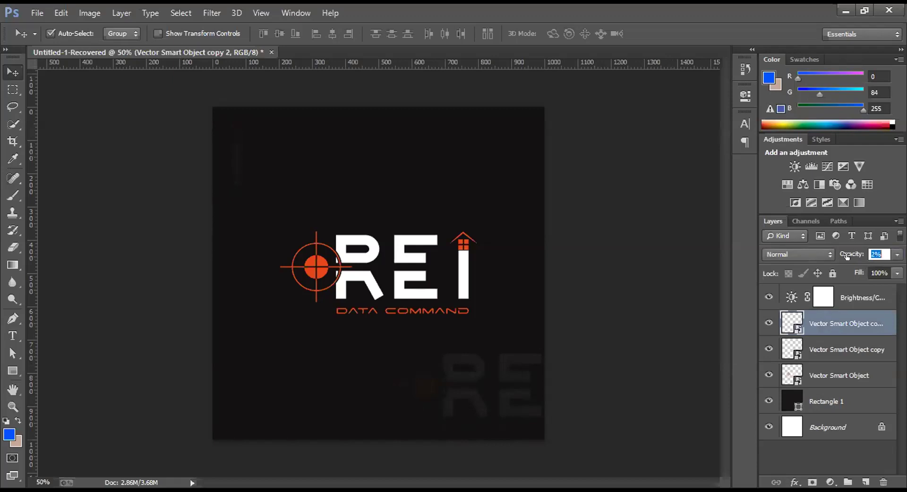
left_click(829, 351)
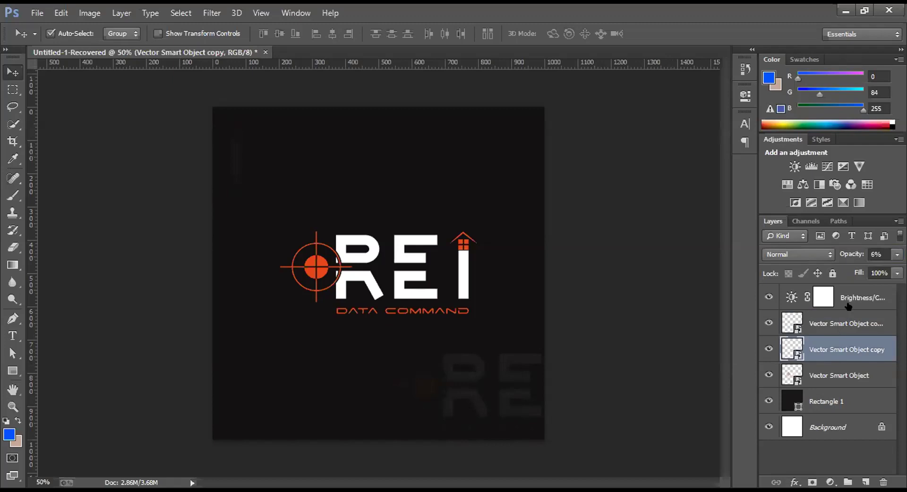
left_click_drag(850, 255, 846, 255)
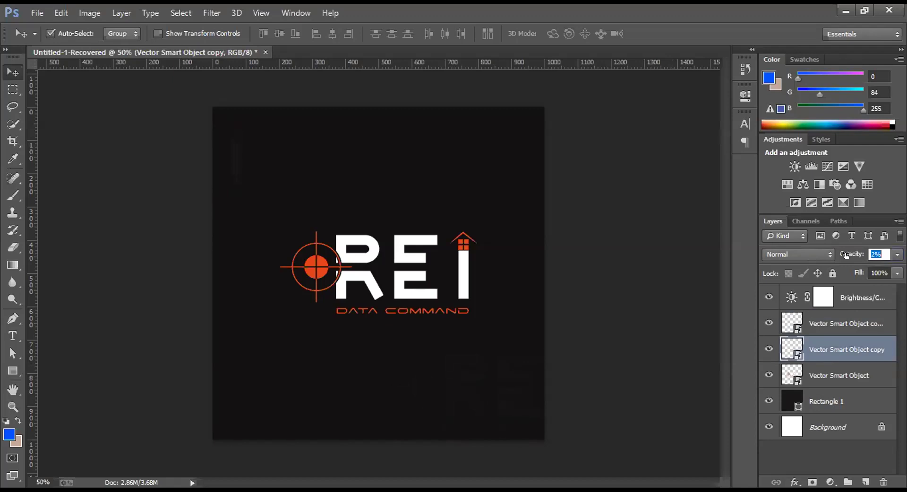
key("Return")
Step: Set the opacity of the Vector Smart Object copy layer to 6% and raise the opacity of the second copy
left_click_drag(847, 254, 849, 254)
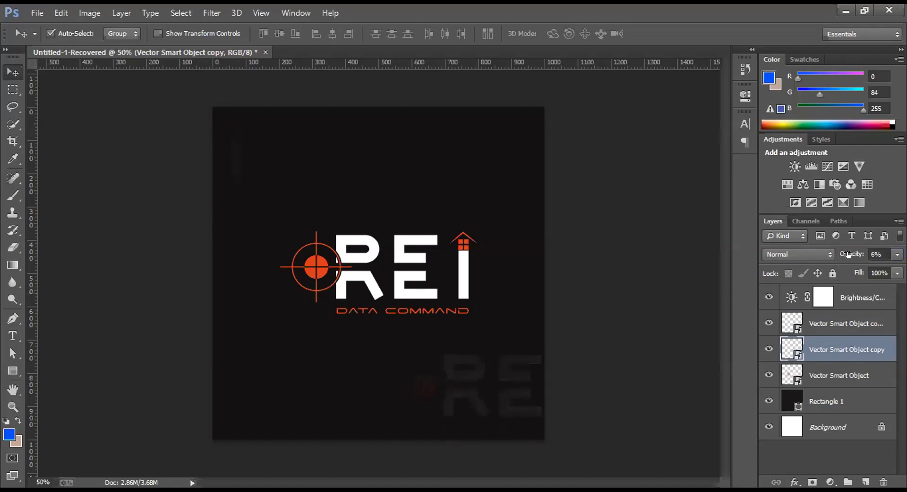
left_click(833, 321)
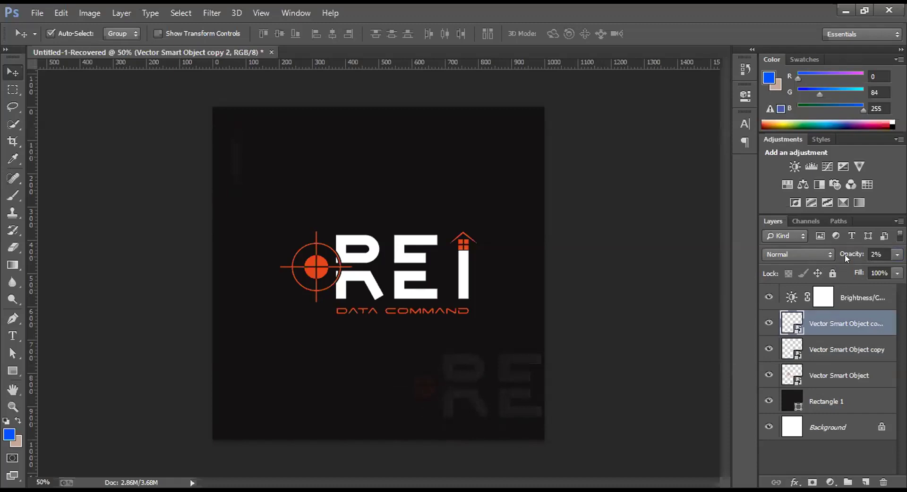
left_click_drag(844, 254, 848, 255)
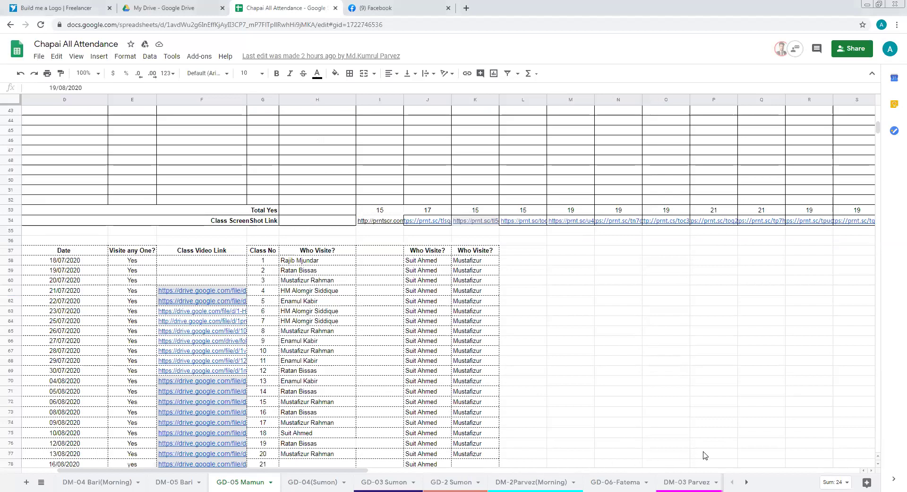
Step: Mark the first two students, rows 8 and 9, as "no" in the Class-31 attendance column
scroll(662, 425, "up", 4)
scroll(627, 321, "right", 10)
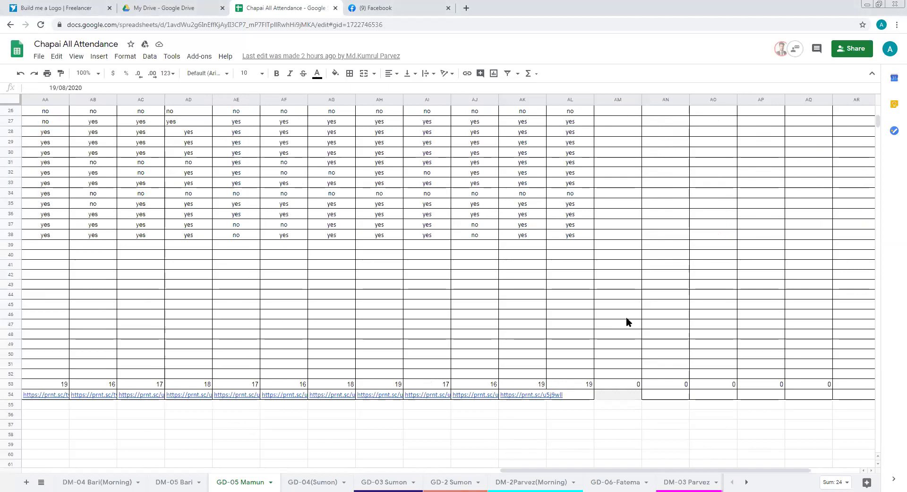
scroll(625, 316, "up", 1)
scroll(632, 201, "up", 5)
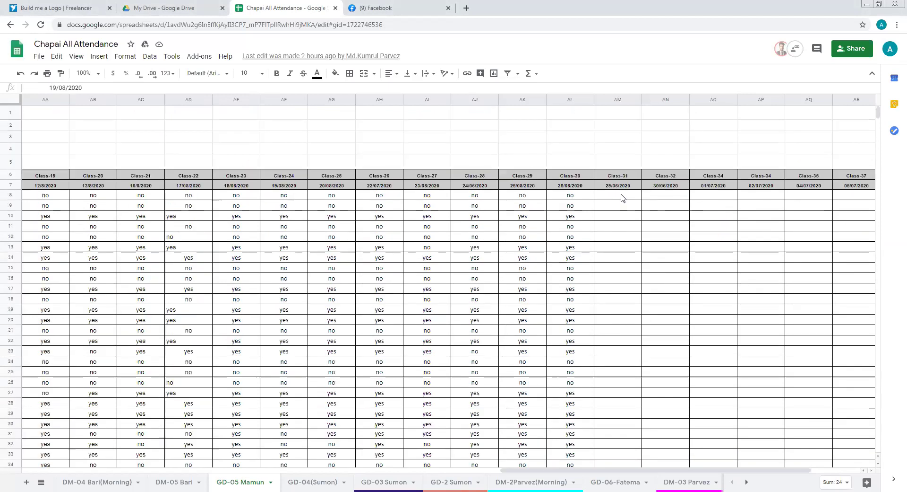
left_click(622, 195)
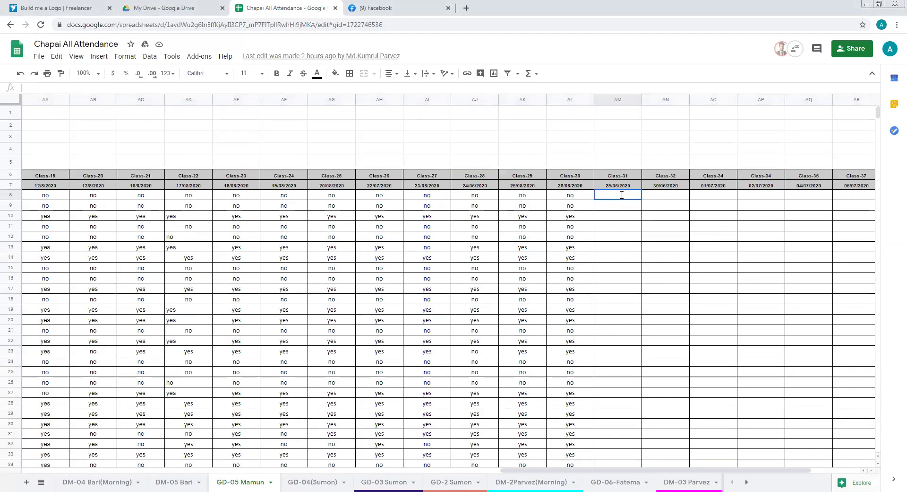
type("no")
left_click(625, 207)
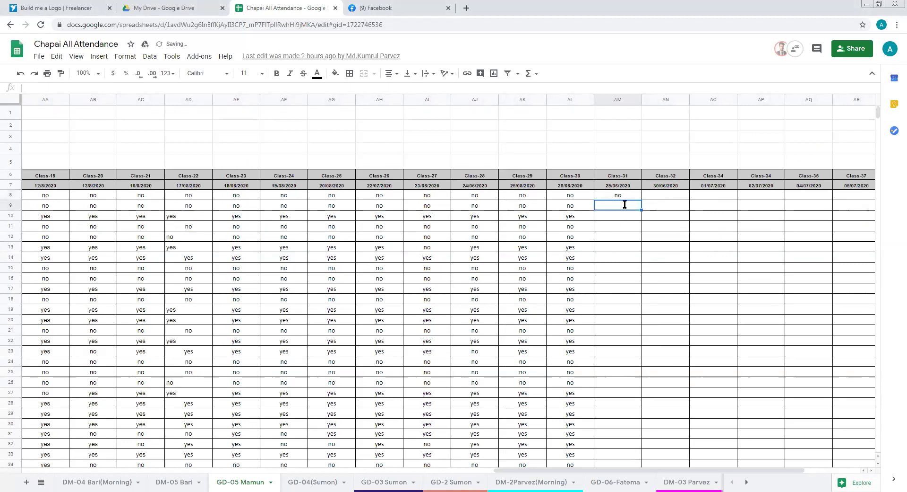
type("n")
type("o")
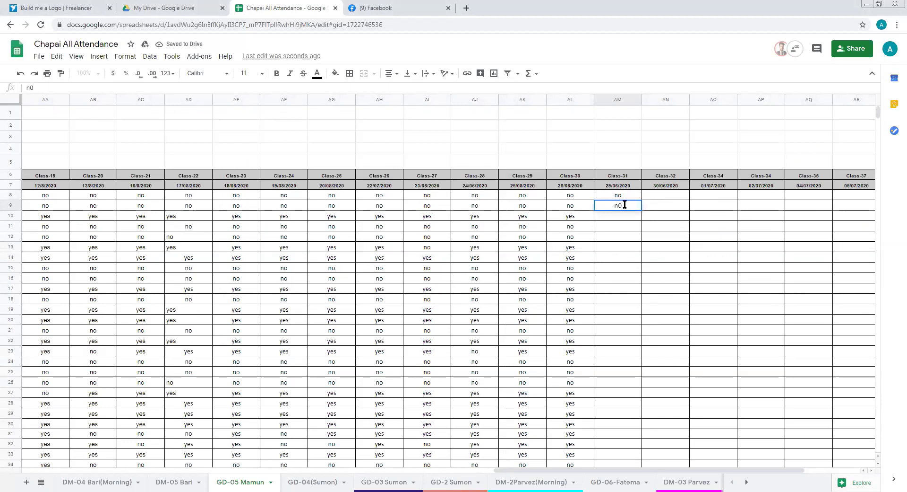
key("BackSpace")
type("o")
Step: Record Class-31 attendance as "yes" for row 10 and "no" for rows 11 and 12
left_click(609, 217)
type("yes")
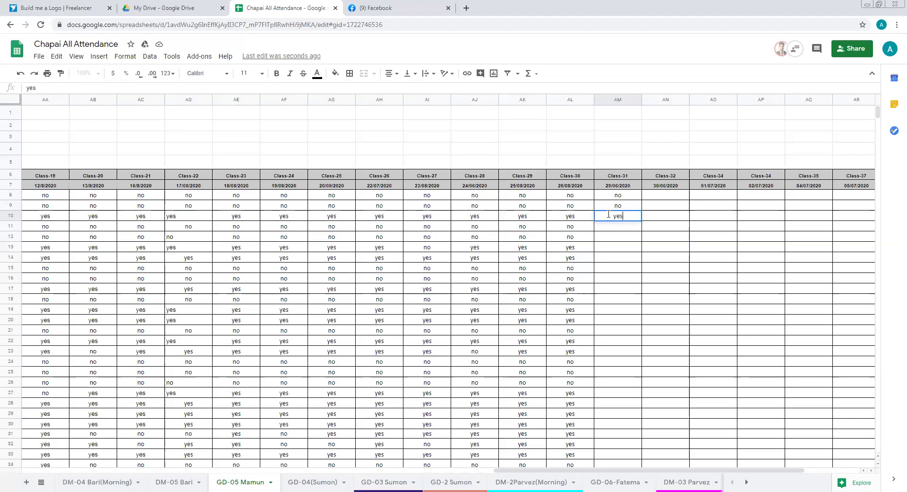
key("Return")
type("no")
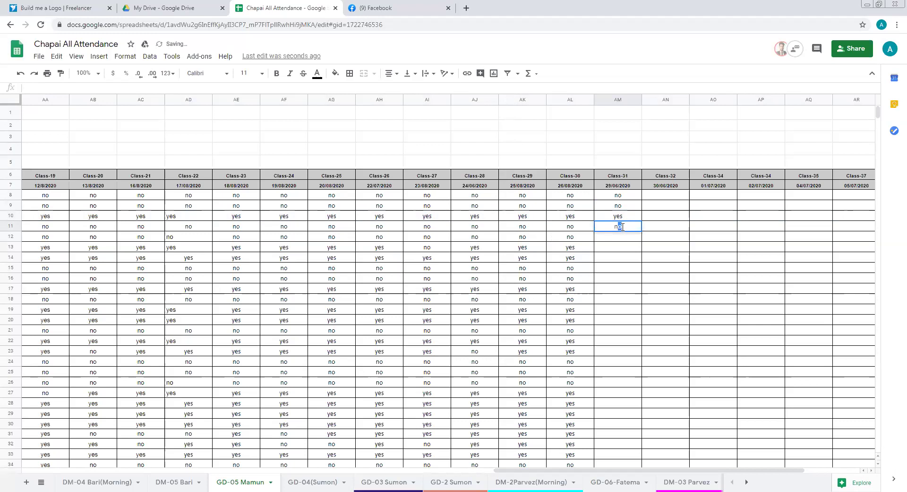
key("Return")
type("no")
key("Return")
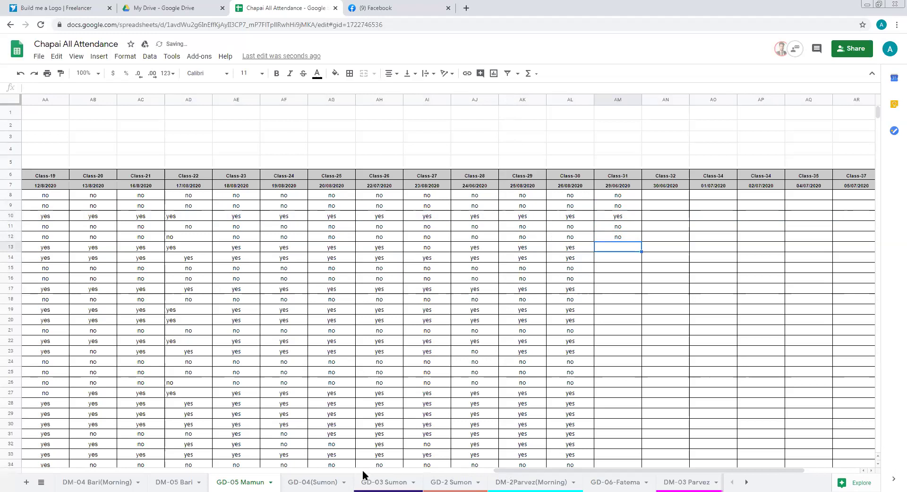
Step: Highlight row 13 to identify its student and record "yes" in that row's Class-31 cell
key("shift+space")
scroll(94, 461, "left", 3)
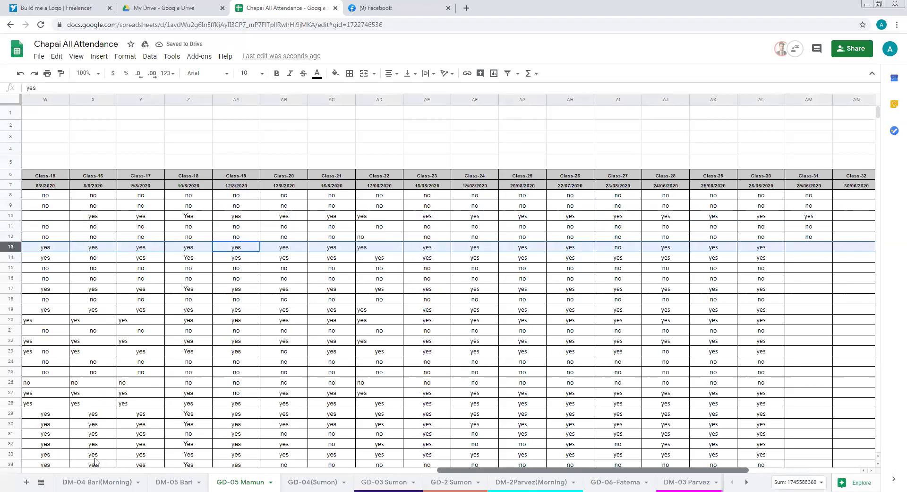
scroll(95, 461, "left", 10)
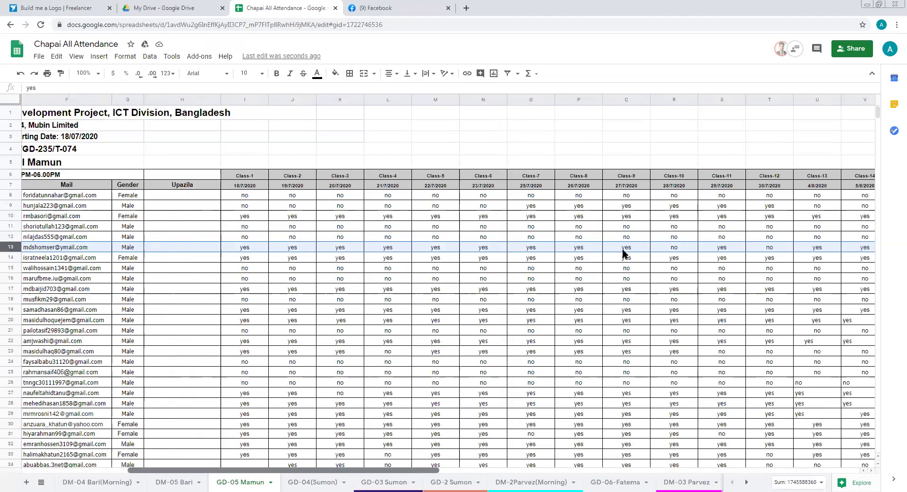
scroll(623, 254, "left", 2)
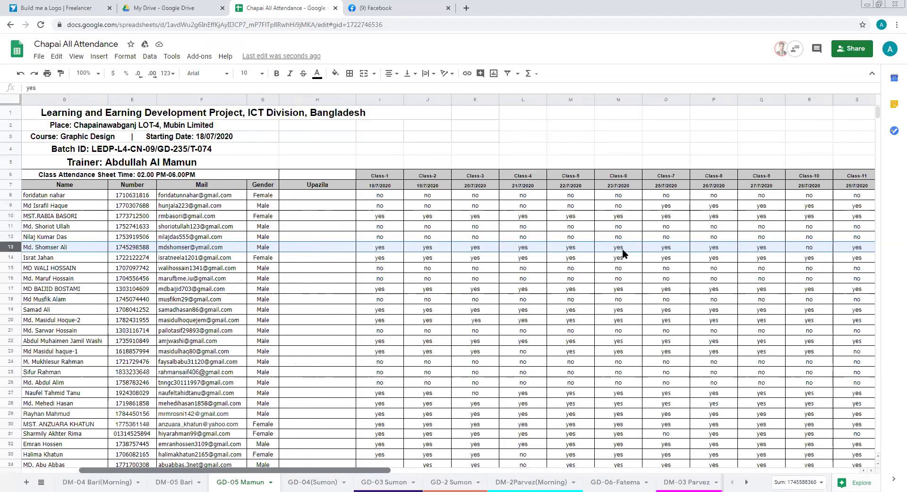
scroll(623, 253, "right", 15)
left_click(622, 248)
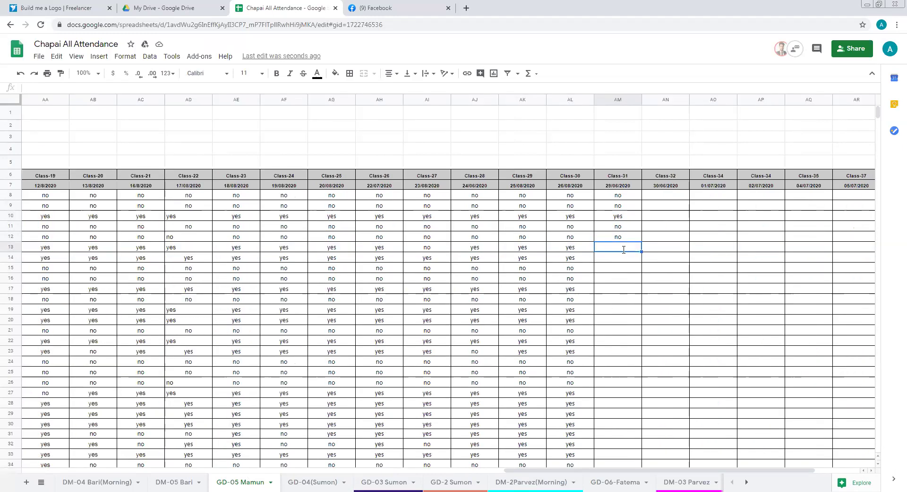
type("yes")
key("Return")
Step: Identify the student in row 14, then enter Class-31 attendance as "yes" for row 14 and "no" for rows 15 and 16
key("shift+space")
scroll(183, 465, "left", 3)
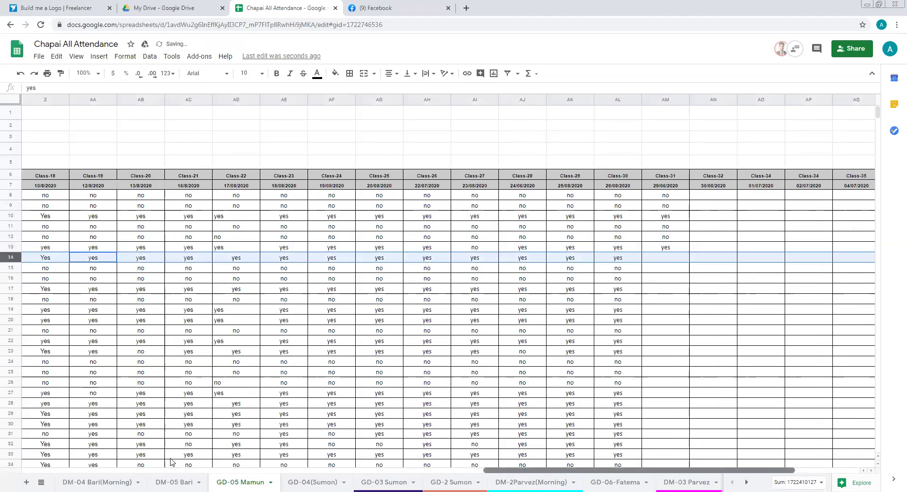
scroll(137, 459, "left", 9)
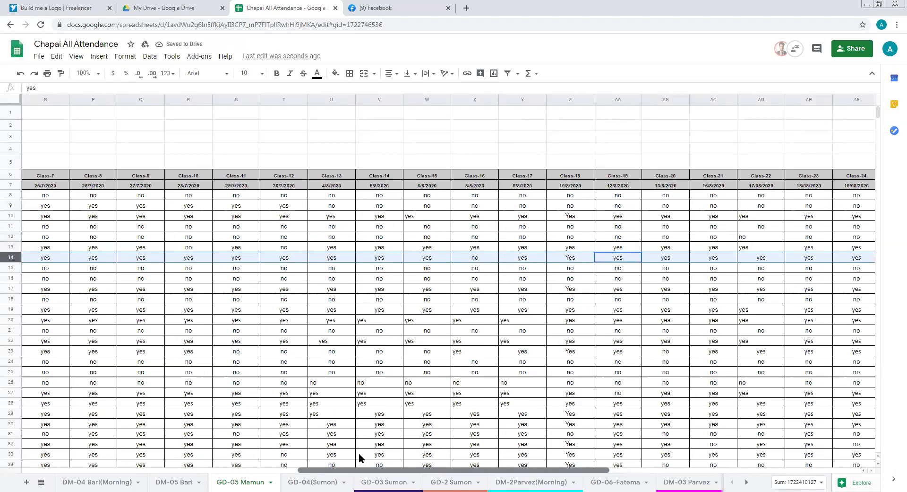
scroll(520, 456, "left", 9)
scroll(550, 289, "left", 5)
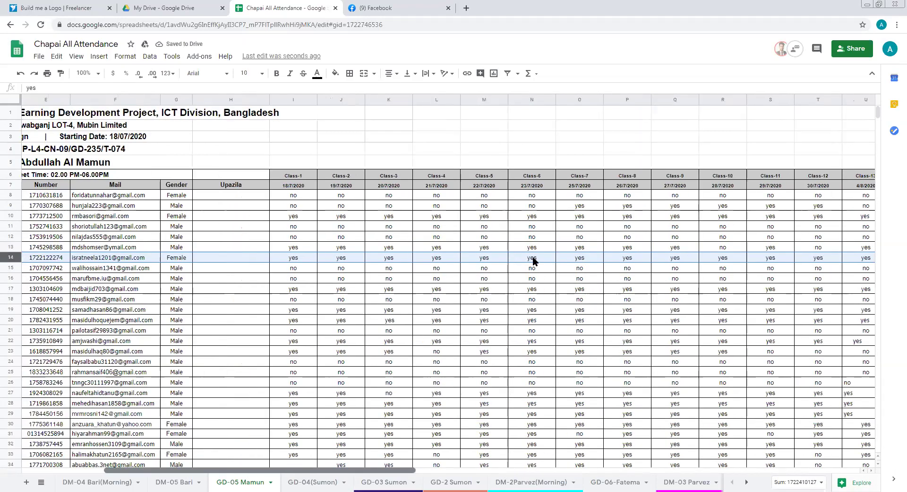
scroll(533, 259, "right", 20)
left_click(532, 256)
type("yes")
key("Return")
type("no")
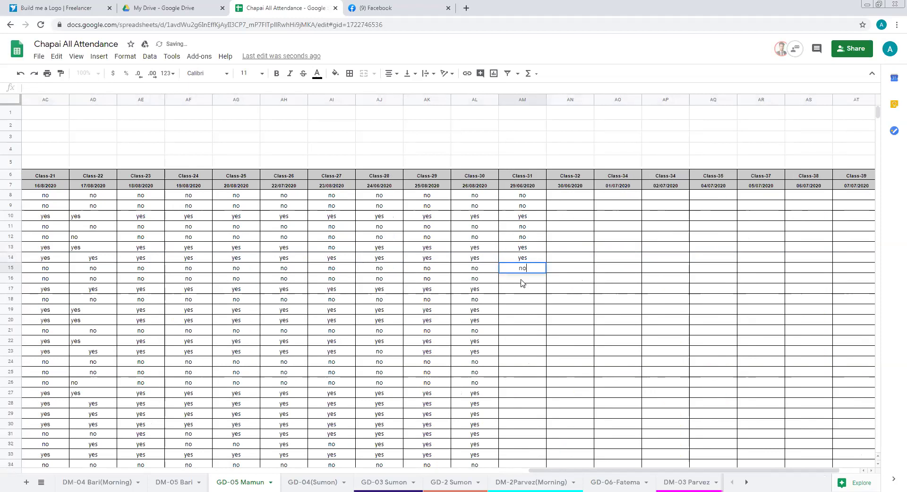
key("Return")
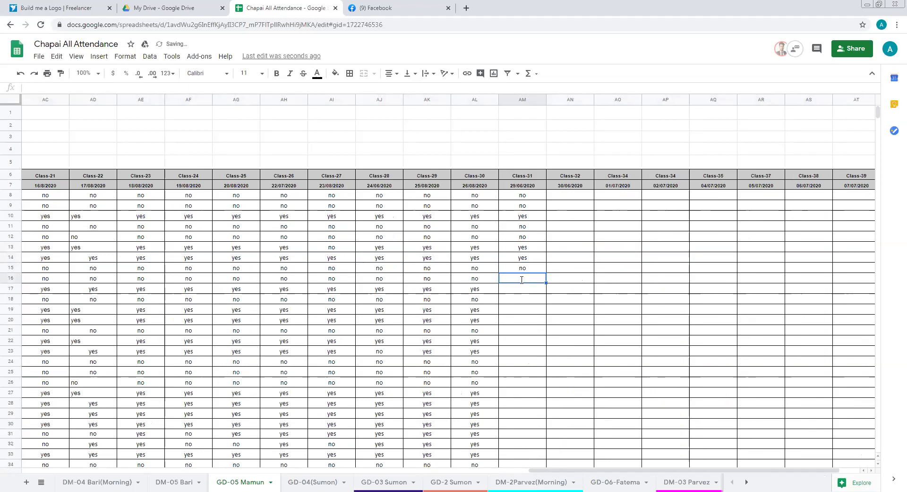
type("no")
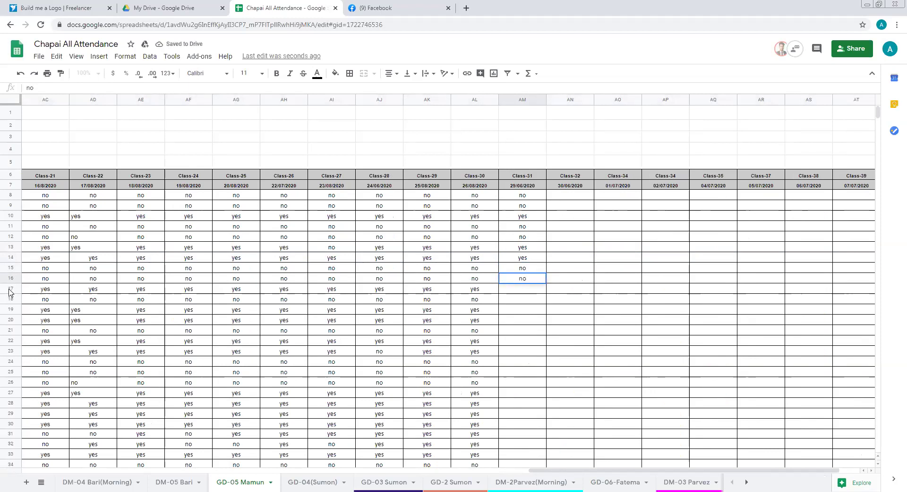
Step: Highlight row 17 to identify its student and enter Class-31 attendance as "yes" for row 17 and "no" for row 18
left_click(10, 288)
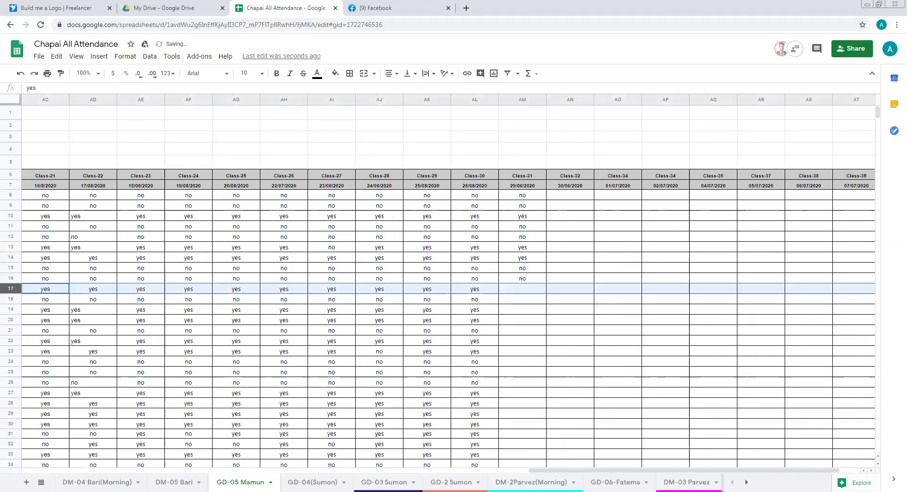
scroll(198, 469, "left", 3)
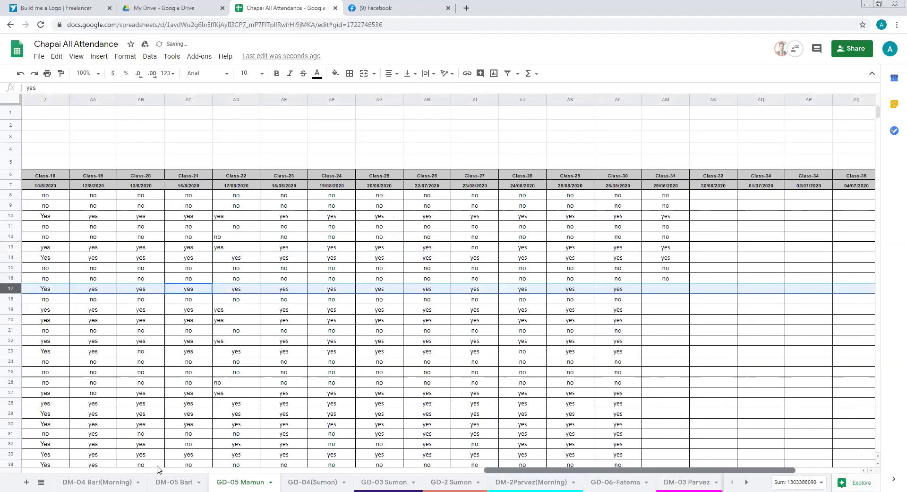
scroll(106, 464, "left", 5)
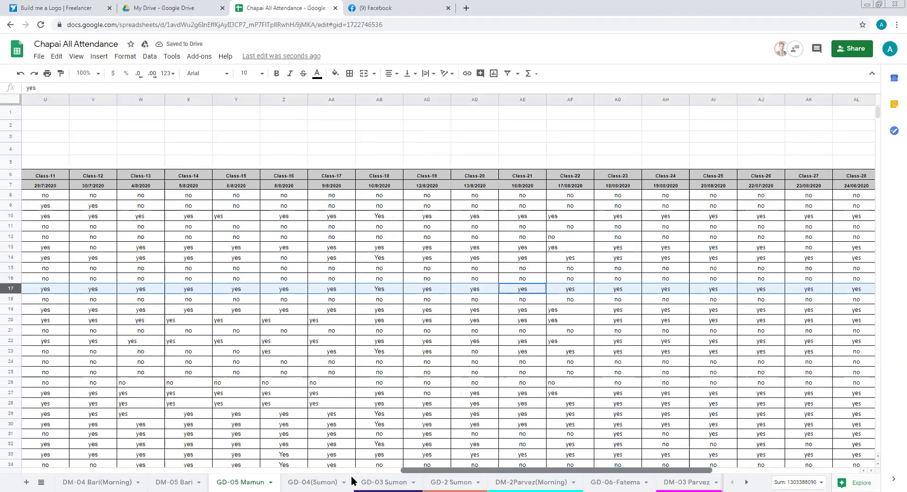
scroll(467, 480, "left", 15)
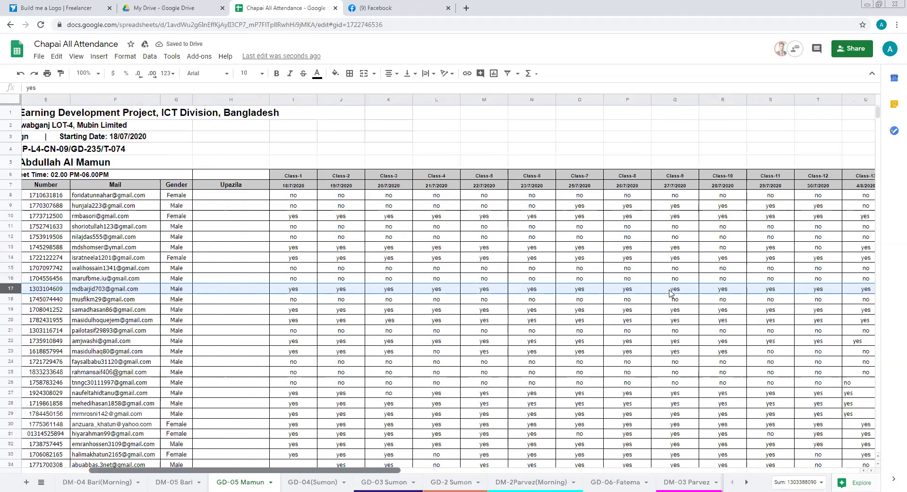
scroll(670, 291, "right", 8)
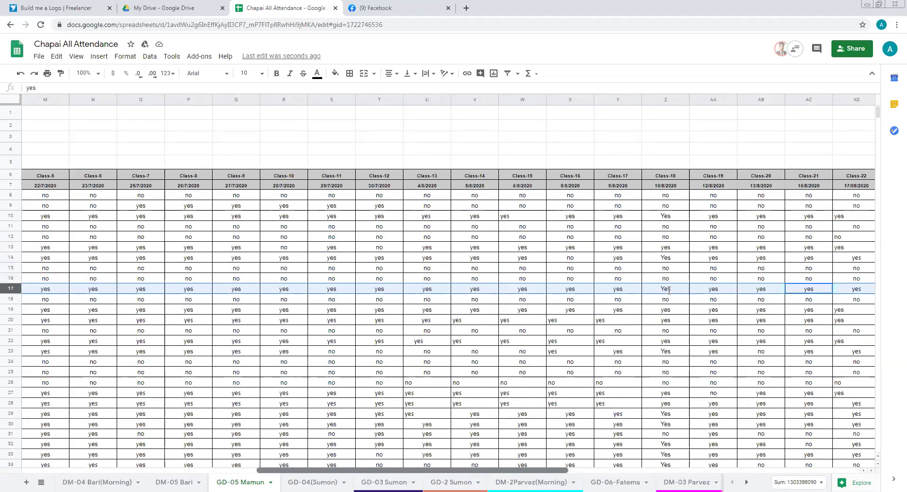
scroll(669, 291, "right", 13)
left_click(669, 290)
type("y")
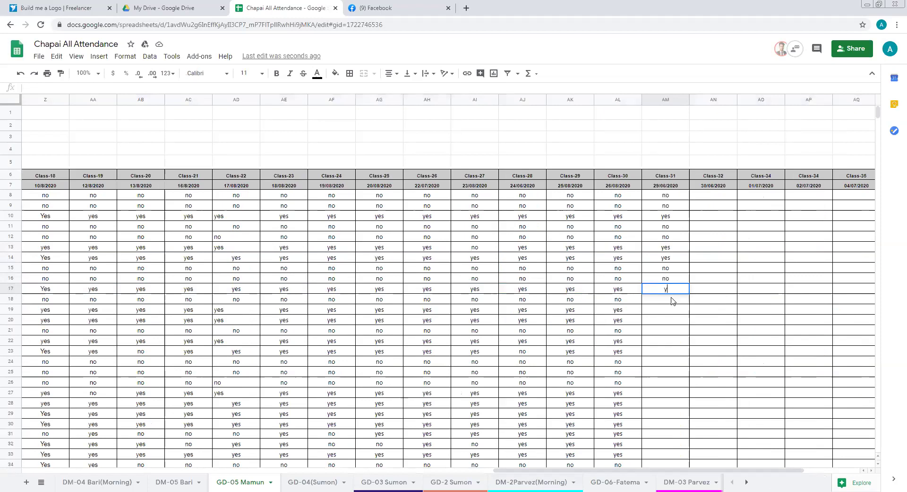
type("es")
key("Return")
type("no")
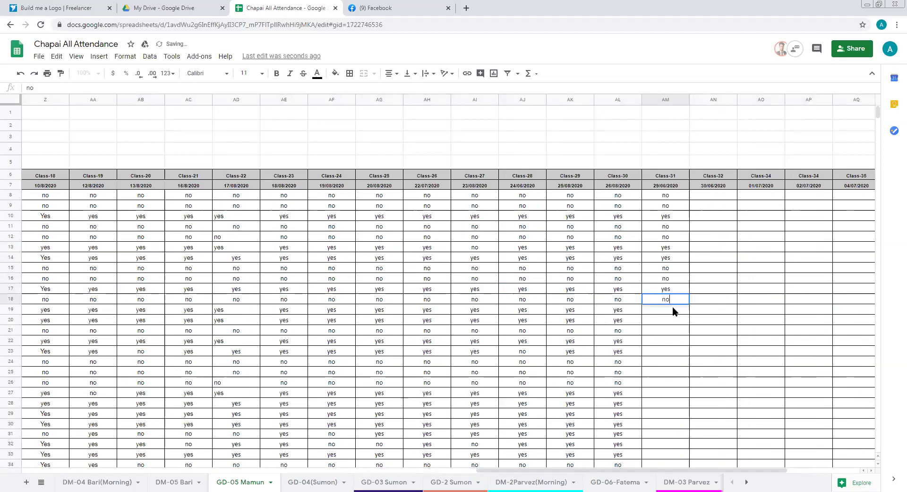
key("Return")
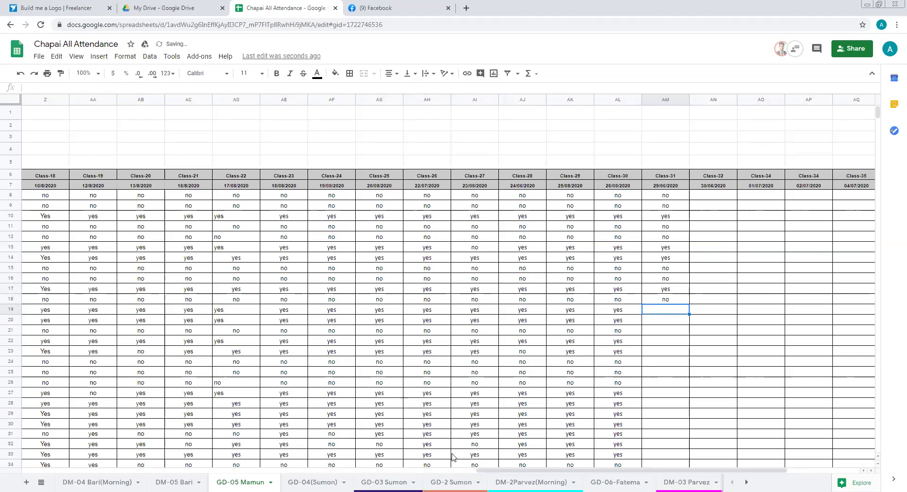
Step: Check which student row 19 belongs to and mark that student "yes" for Class-31
key("shift+space")
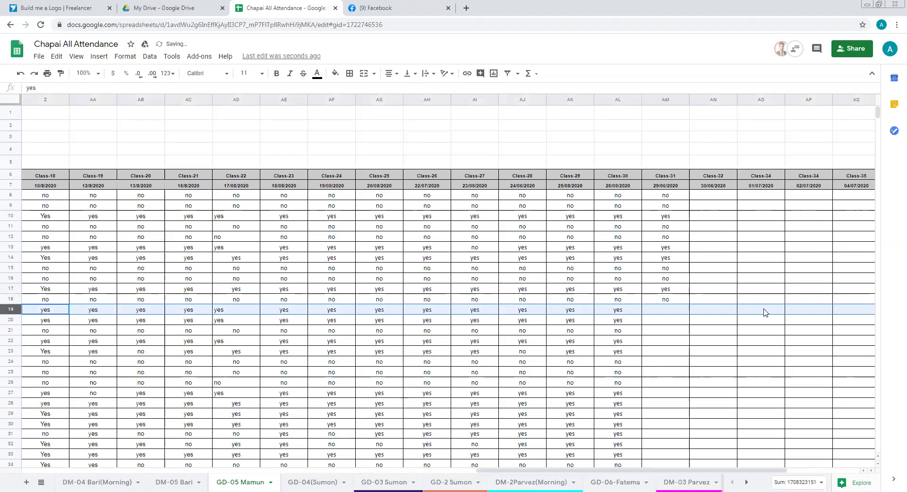
key("ctrl+z")
key("ctrl+z")
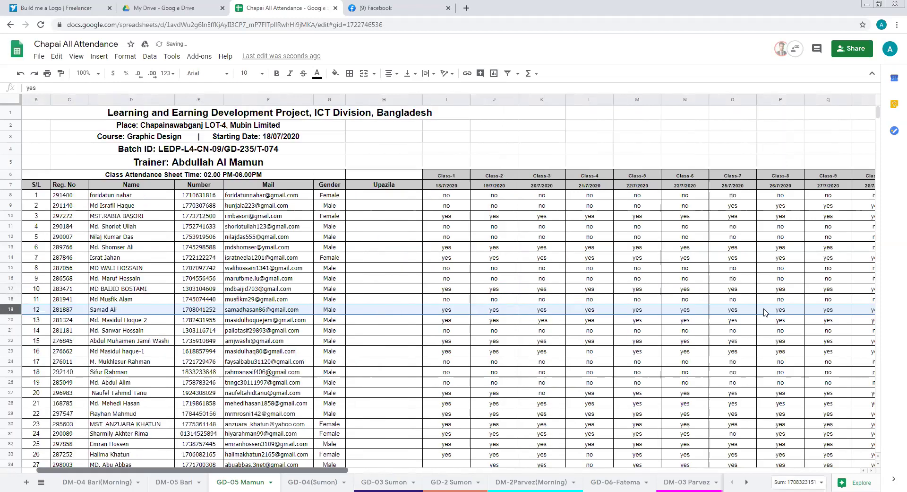
type("yes")
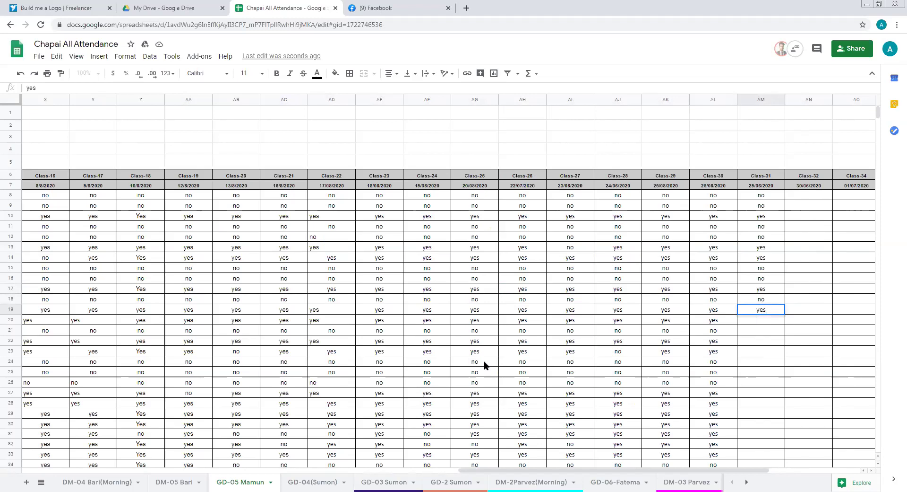
Step: Highlight row 20 to check its student, then enter "yes" for row 20 and "no" for row 21 under Class-31
left_click(12, 318)
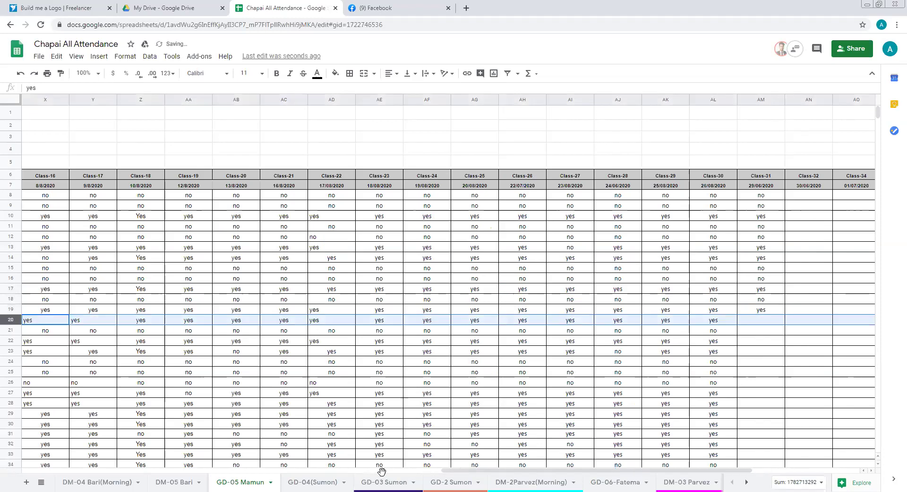
left_click_drag(756, 470, 586, 465)
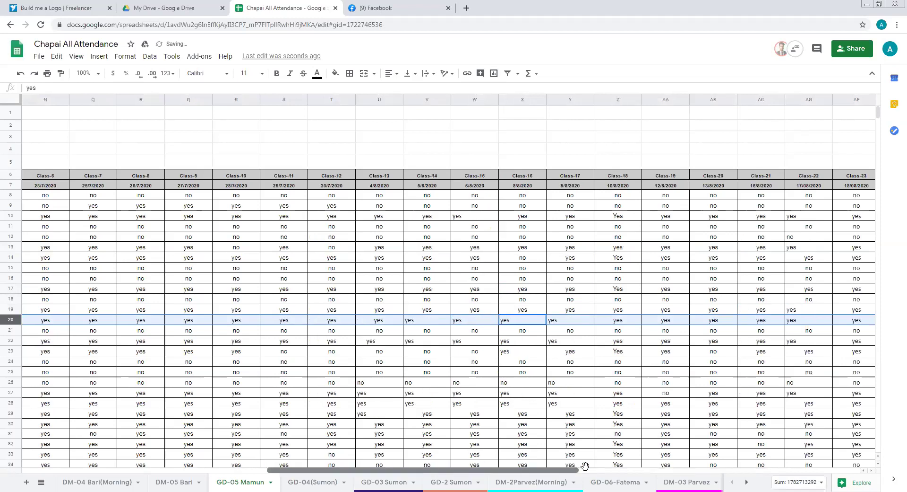
scroll(764, 313, "left", 5)
scroll(764, 313, "right", 2)
scroll(765, 317, "right", 10)
left_click(765, 320)
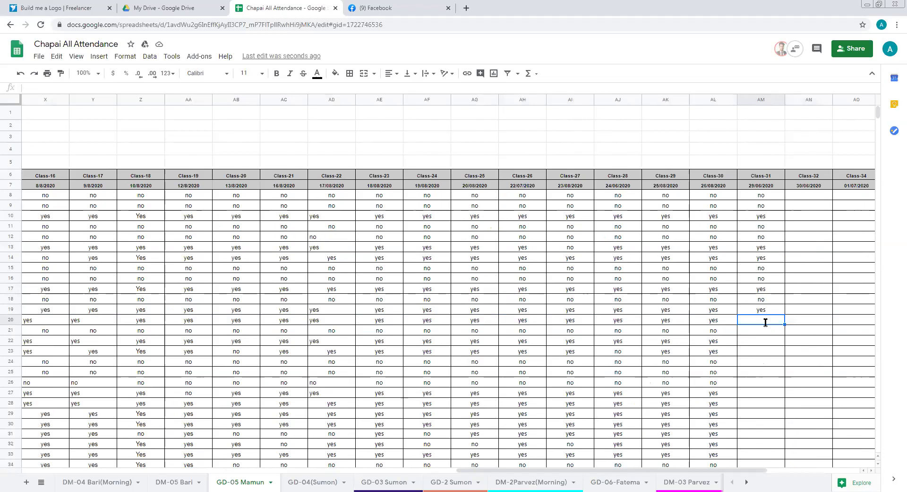
type("yes")
left_click(757, 330)
type("no")
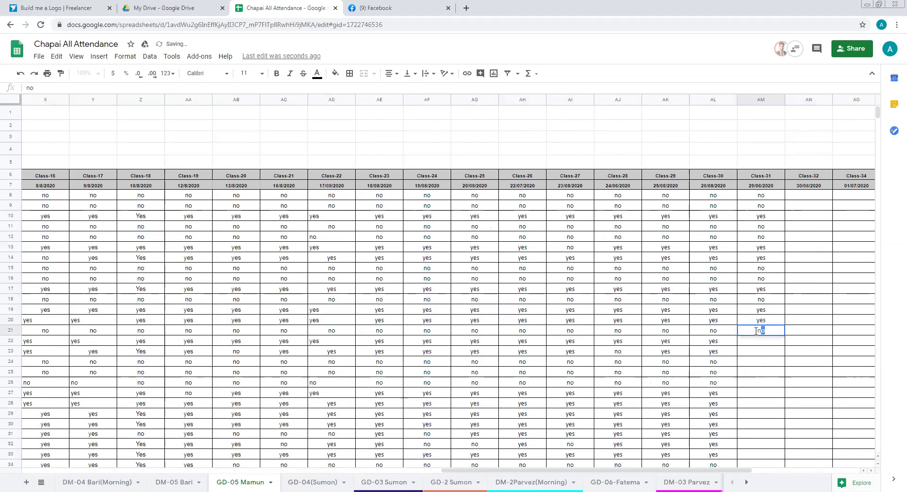
Step: Highlight row 22 to check its student and enter Class-31 attendance as "yes" for that row
left_click(9, 340)
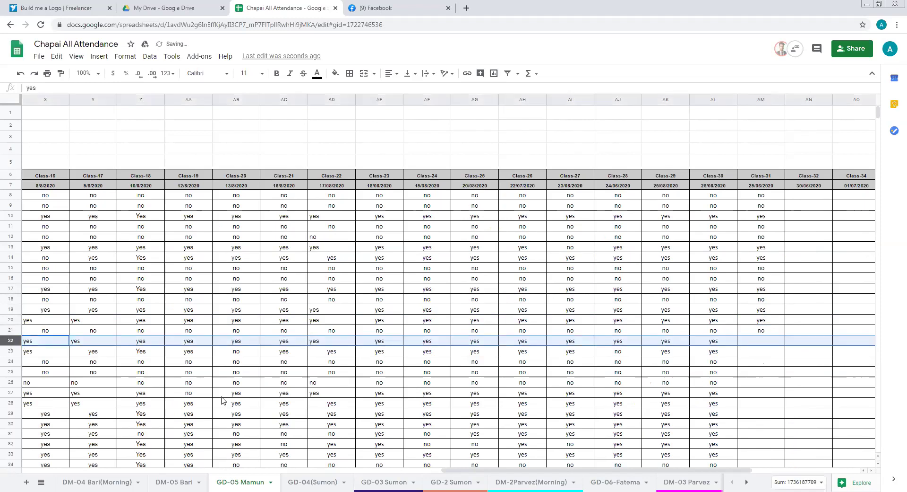
left_click_drag(598, 475, 224, 475)
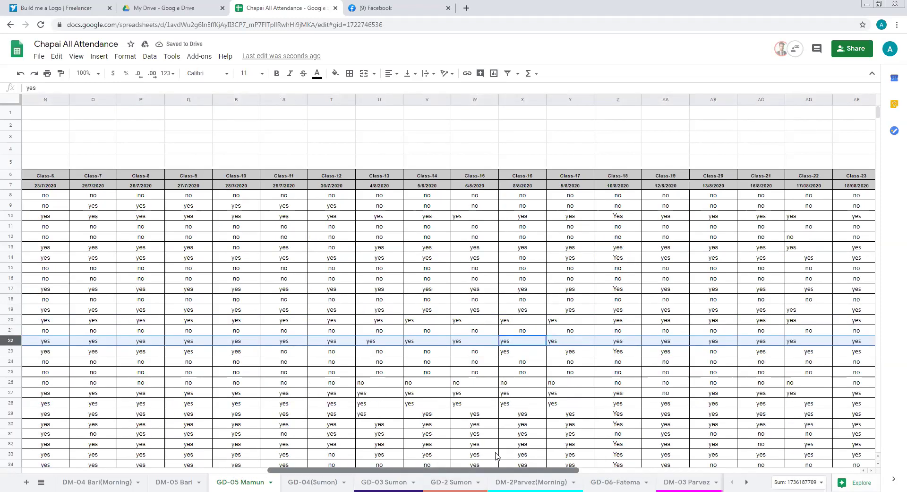
scroll(827, 348, "right", 12)
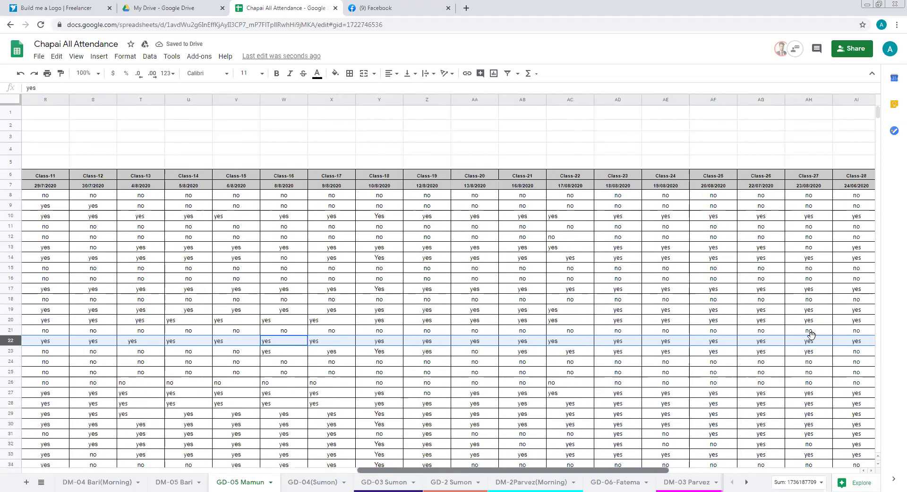
left_click(811, 337)
type("yes")
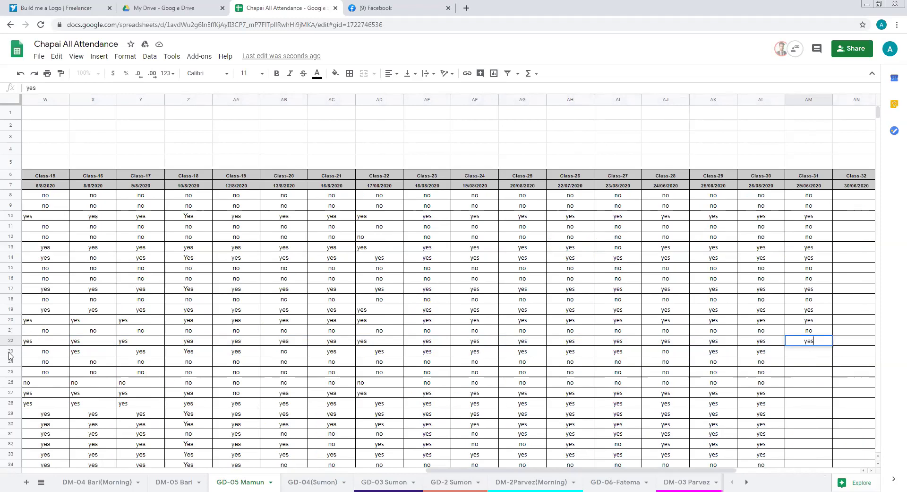
key("Return")
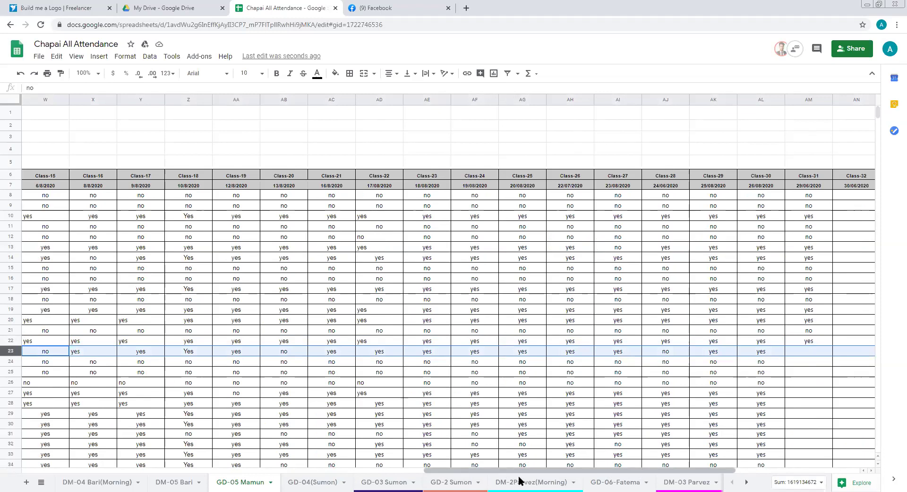
Step: Check the student in row 23, then enter Class-31 attendance as "no" for rows 23 and 24
scroll(716, 349, "left", 20)
scroll(657, 363, "right", 20)
left_click(712, 351)
type("no")
left_click(715, 362)
type("no")
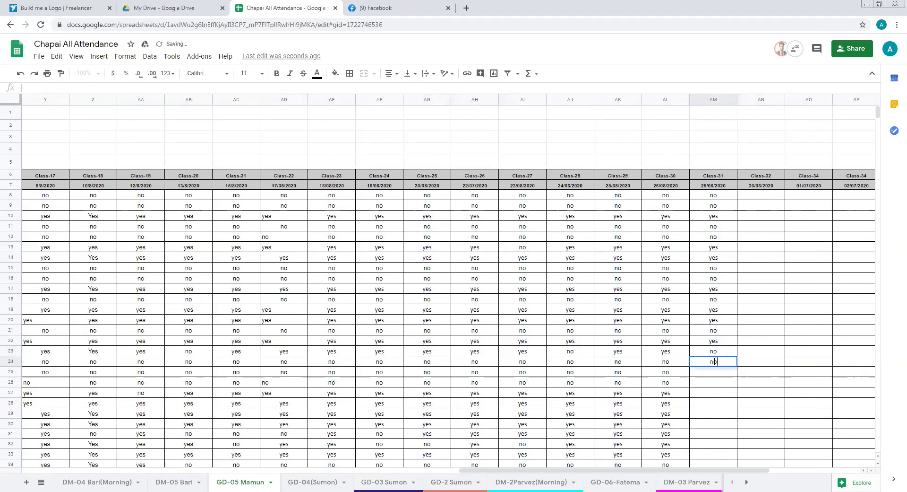
key("Return")
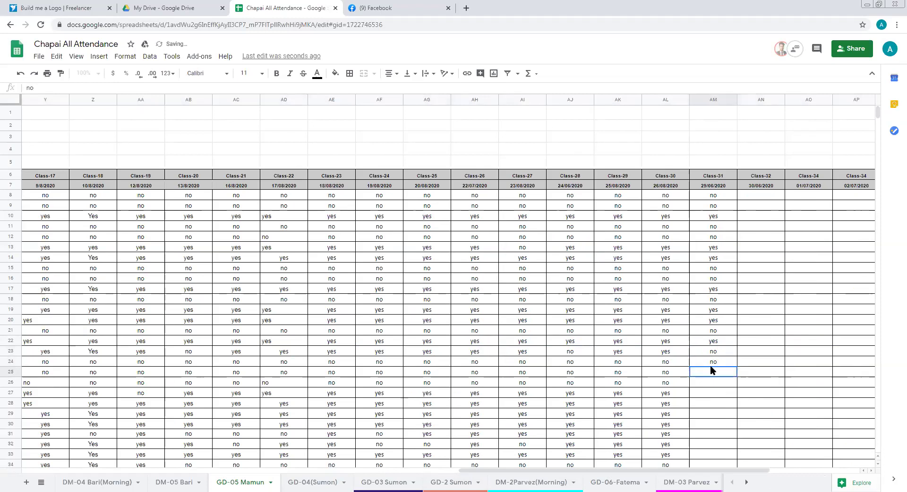
Step: Enter Class-31 attendance as "no" for rows 25 and 26
type("no")
key("Return")
type("no")
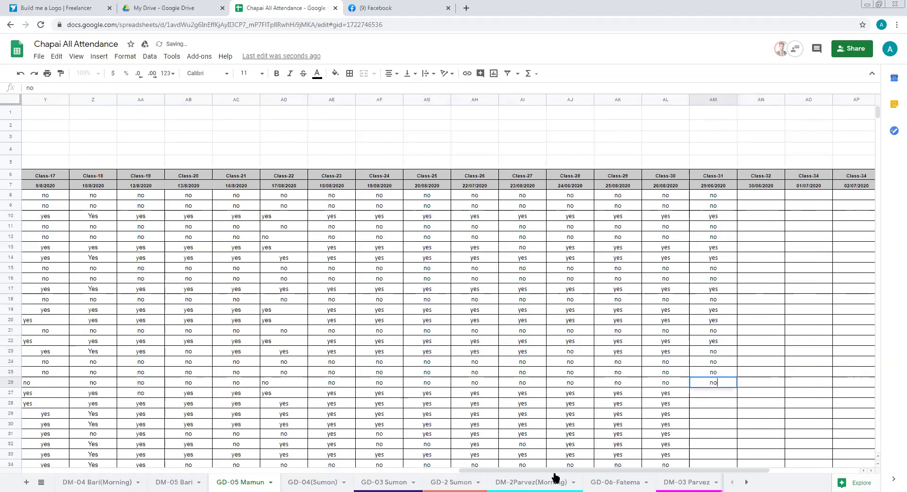
key("Return")
Step: Highlight row 27 to identify its student and mark that student "yes" for Class-31
key("shift+space")
scroll(284, 479, "left", 10)
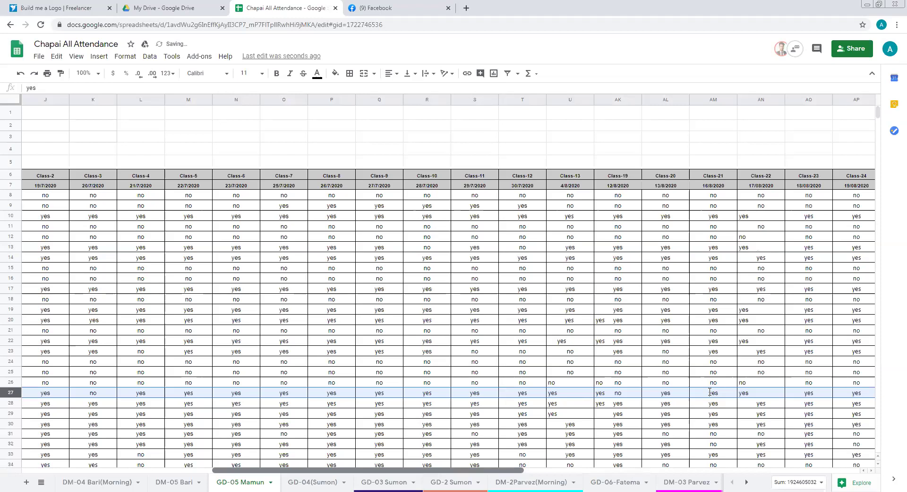
scroll(711, 393, "left", 5)
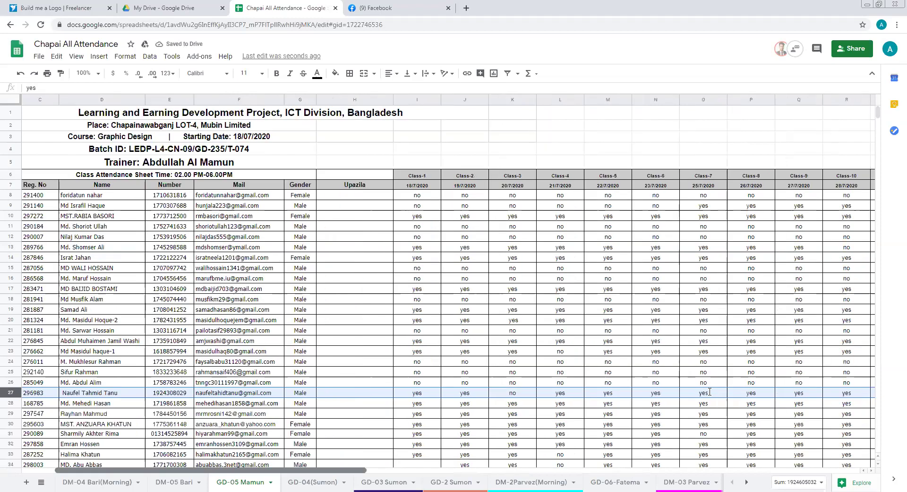
scroll(710, 392, "right", 15)
double_click(711, 392)
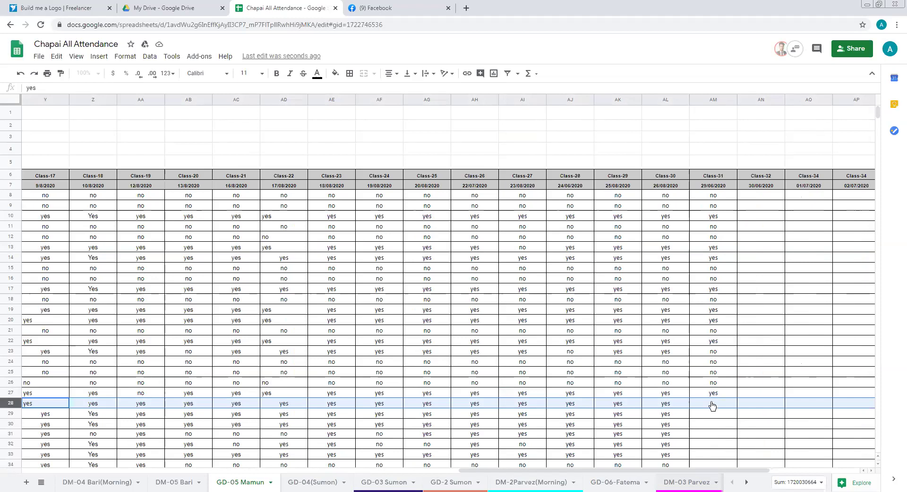
Step: Enter Class-31 attendance as "yes" for rows 28 and 29, and highlight row 29 to check its student
key("Return")
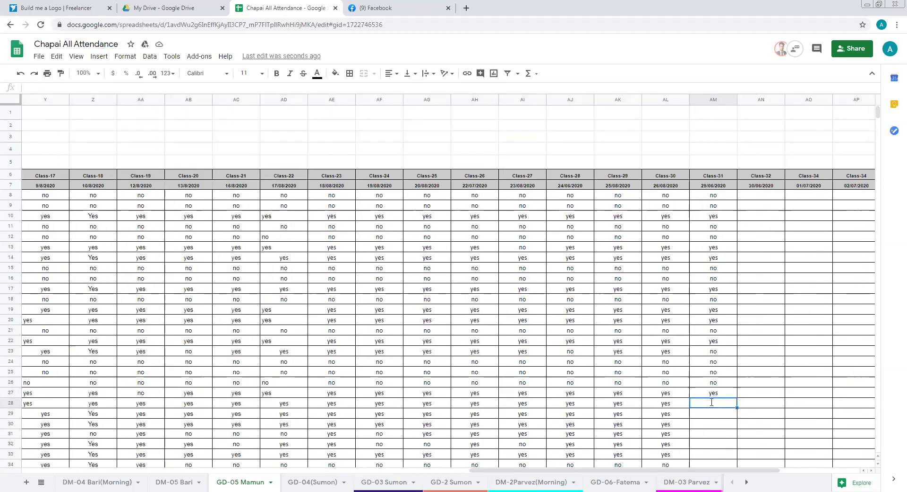
type("yes")
key("Return")
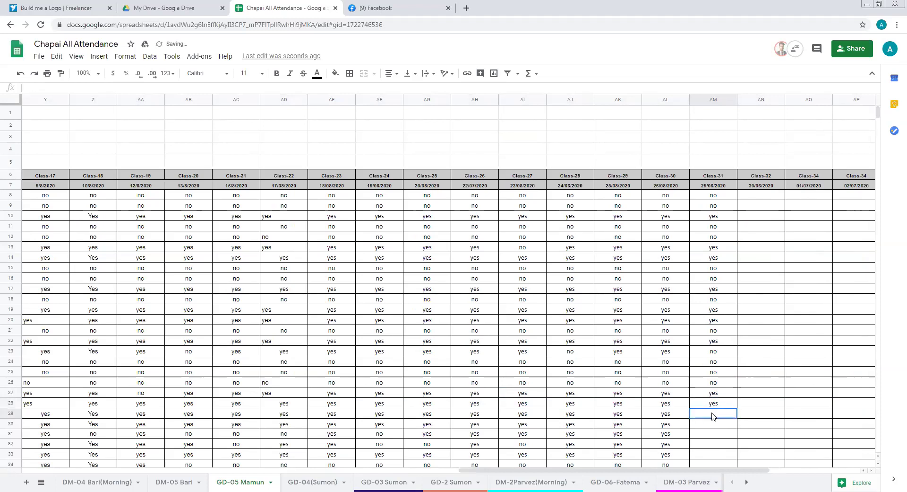
type("yes")
left_click(720, 424)
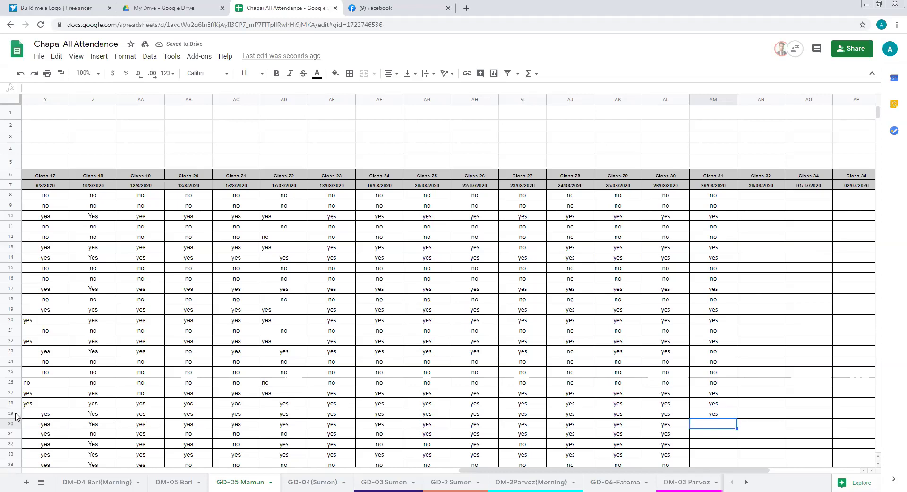
left_click(15, 414)
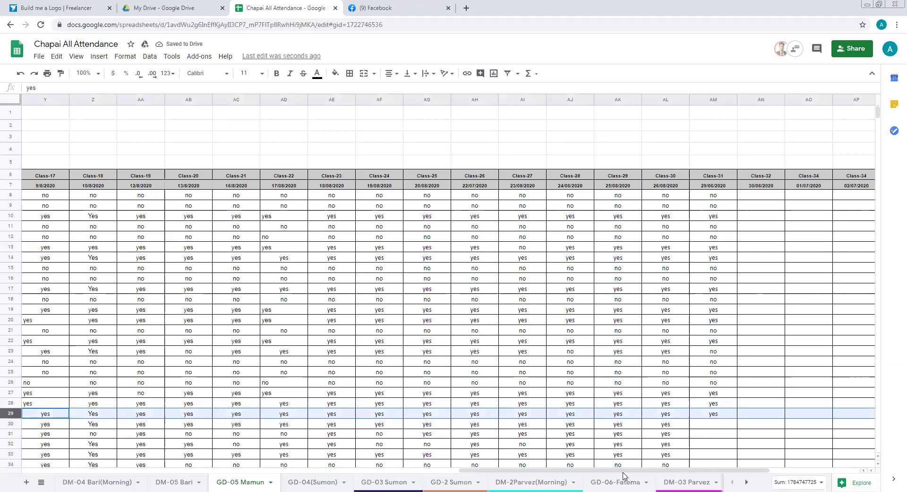
scroll(269, 465, "left", 1)
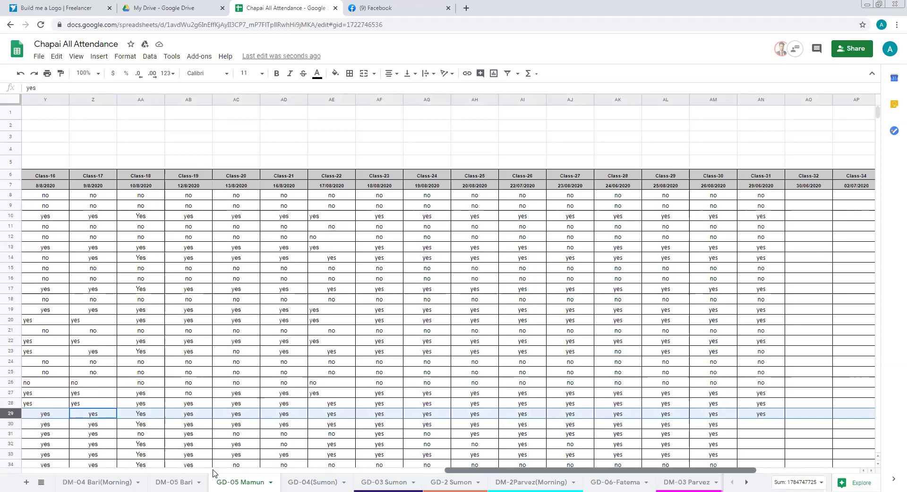
scroll(213, 473, "left", 3)
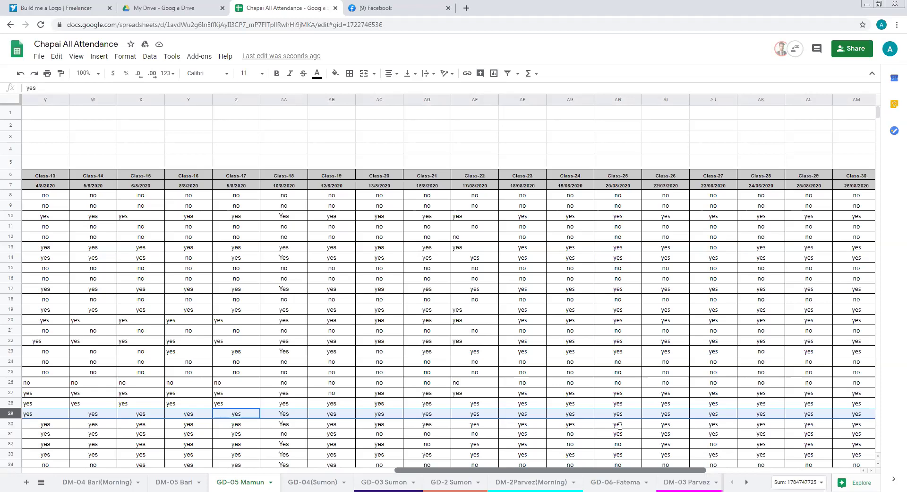
scroll(620, 425, "left", 10)
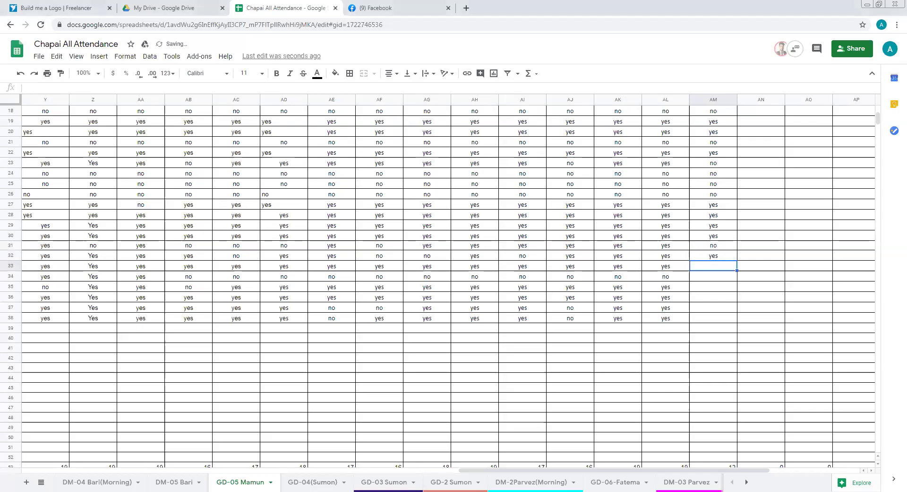
Step: Enter Class-31 attendance as "yes" for row 33 and "no" for row 34
type("yes")
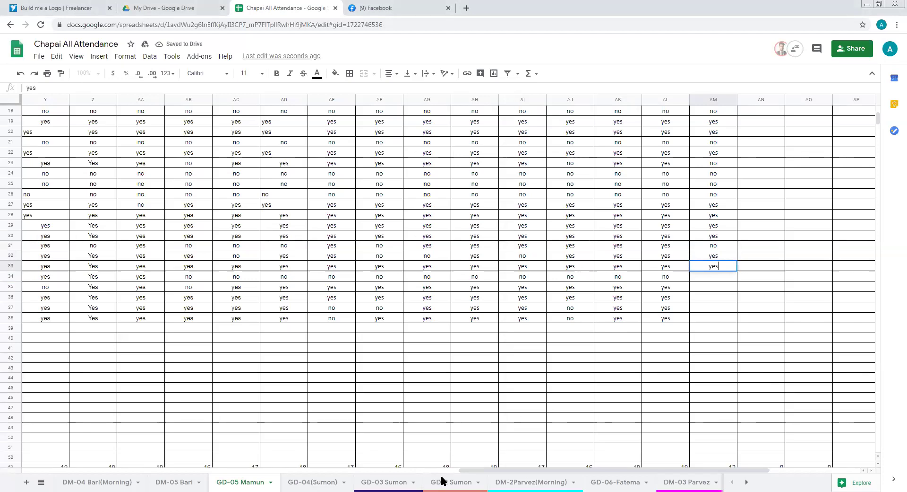
key("Return")
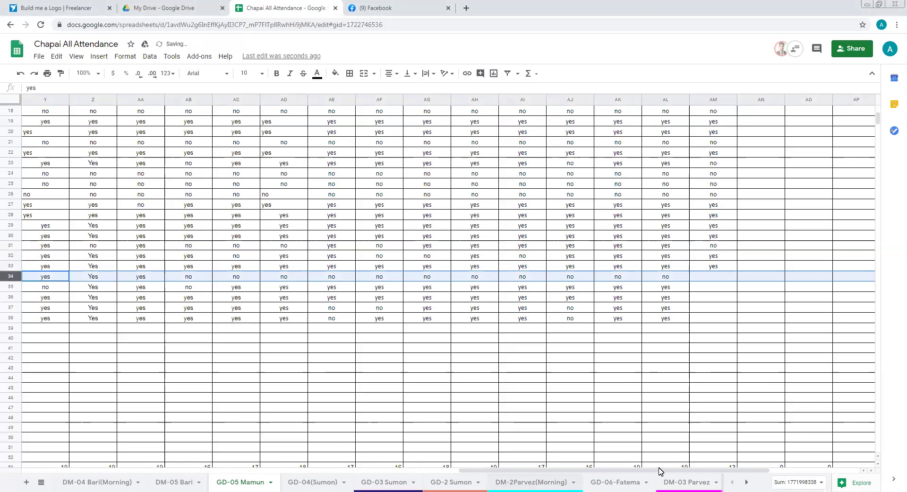
left_click(756, 279)
type("no")
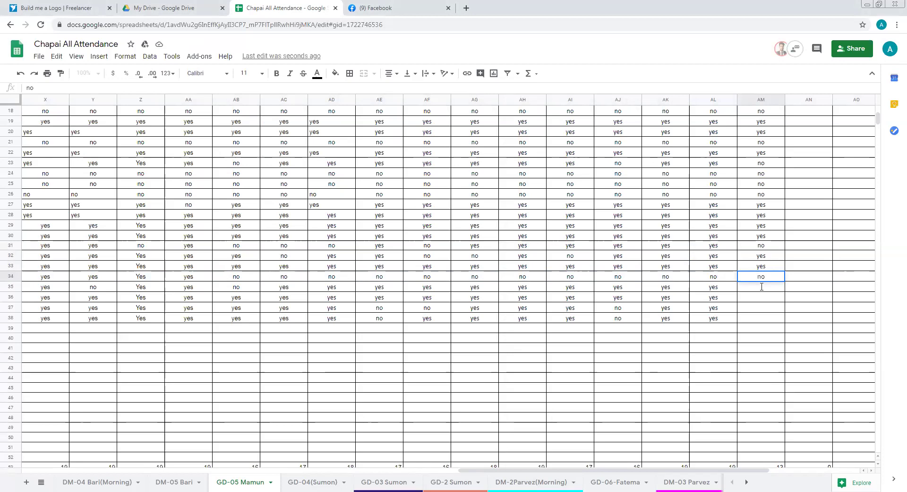
Step: Highlight row 35 to check which student it belongs to and enter "yes" for it under Class-31
left_click(10, 288)
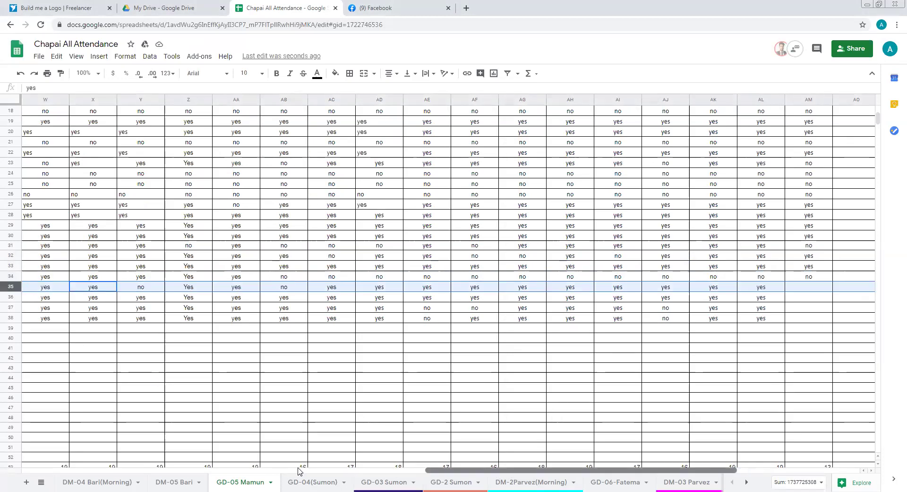
scroll(298, 470, "left", 3)
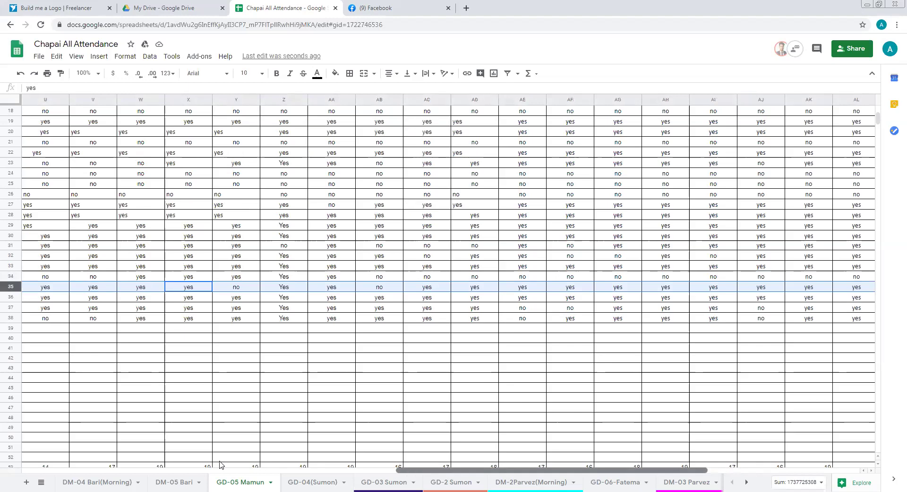
scroll(221, 465, "left", 2)
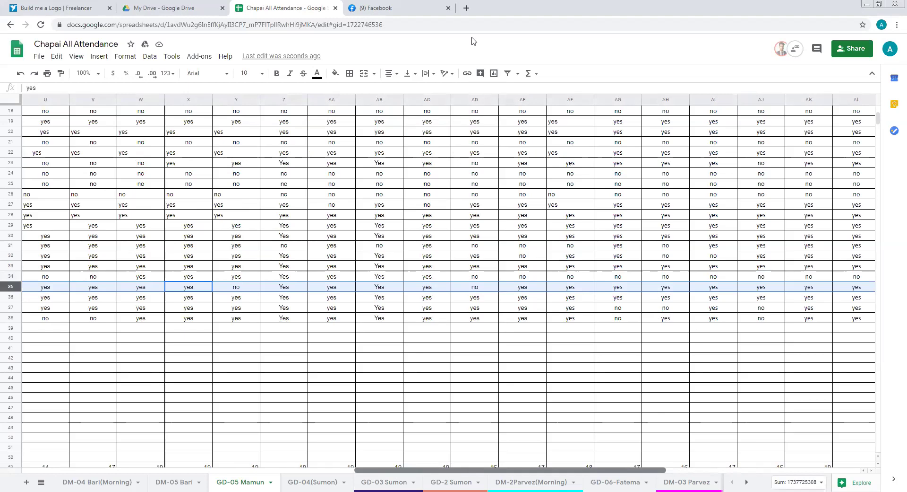
scroll(545, 163, "left", 6)
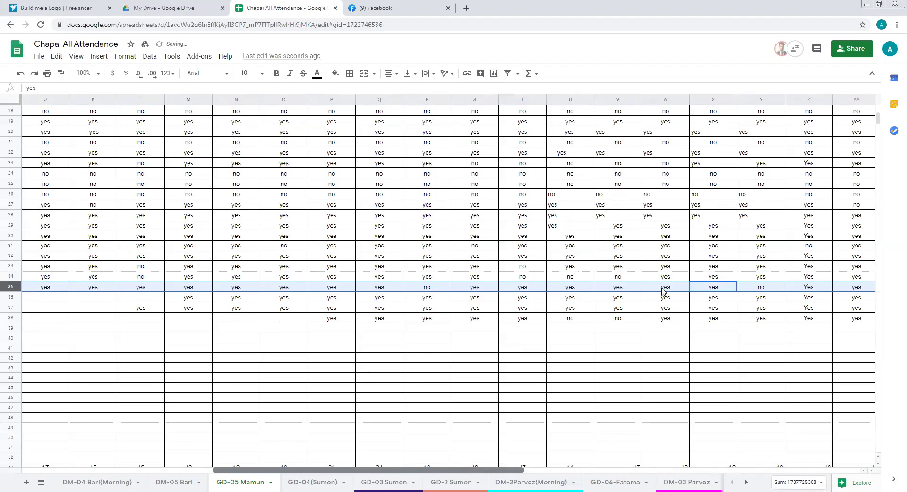
scroll(664, 290, "right", 2)
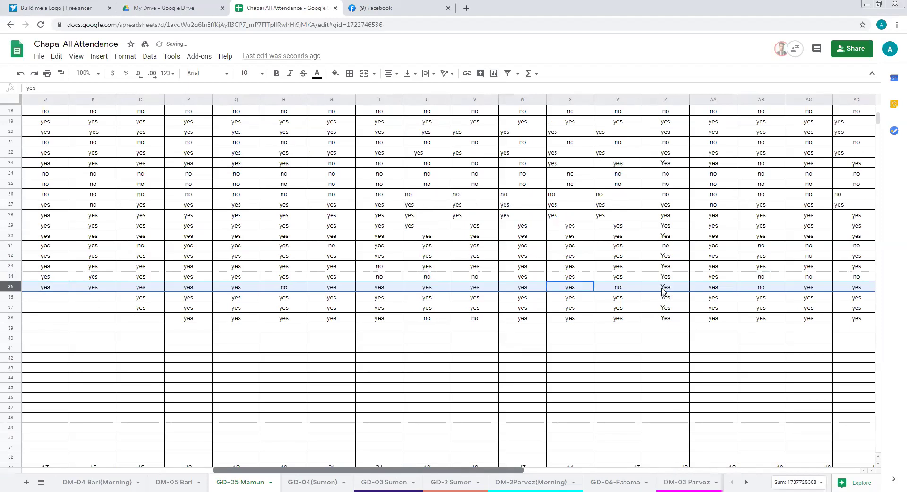
scroll(664, 291, "right", 7)
left_click(664, 290)
type("yes")
key("Return")
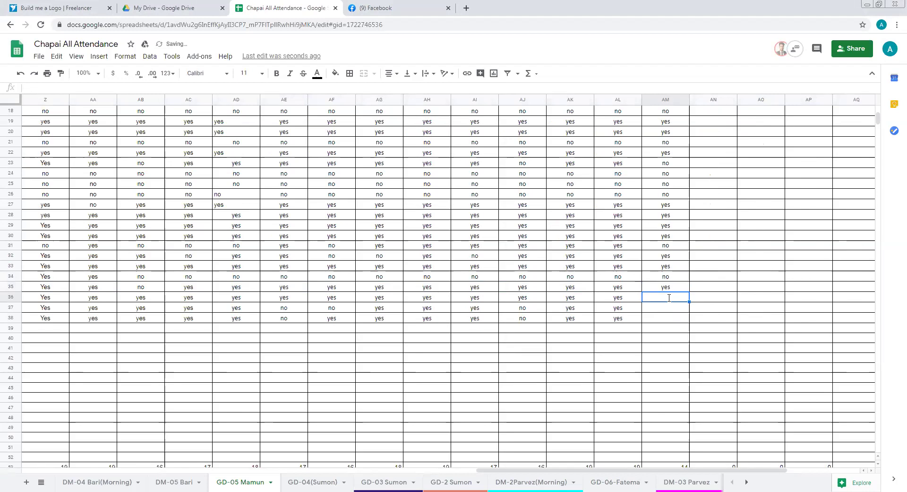
Step: Enter Class-31 attendance as "yes" for row 36 and highlight that row to verify its student
type("yes")
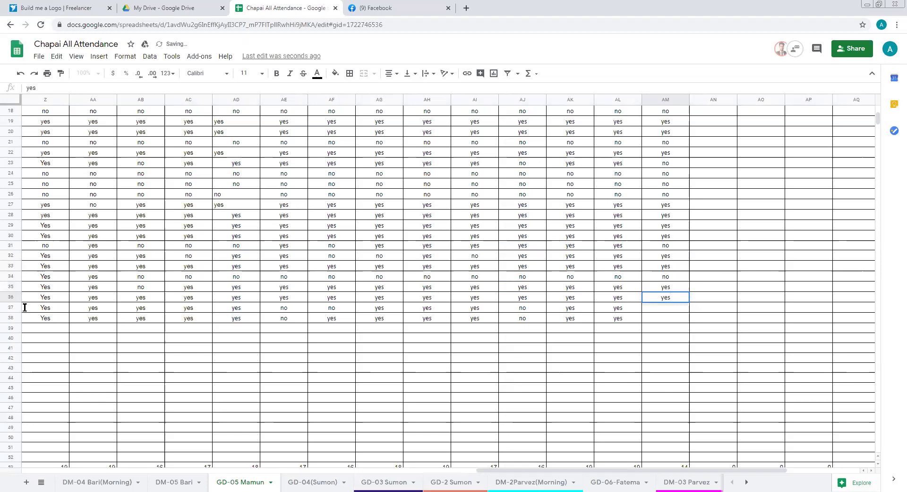
key("shift+space")
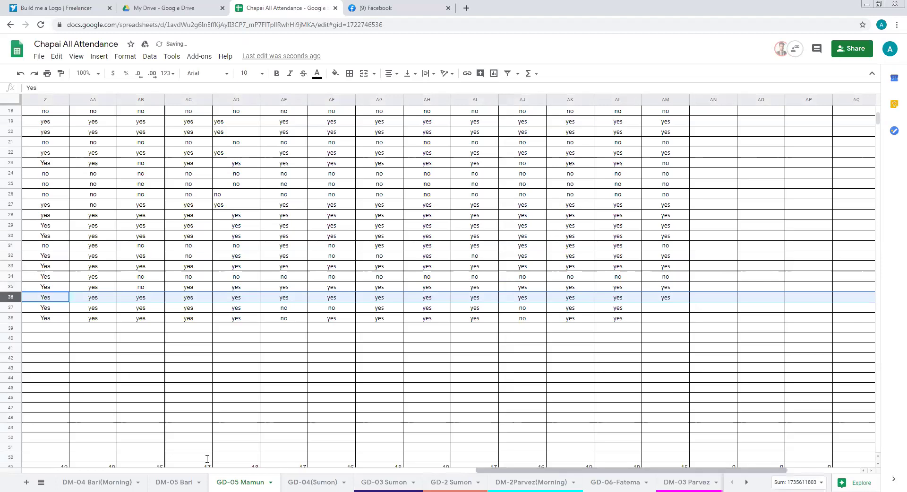
scroll(207, 458, "left", 10)
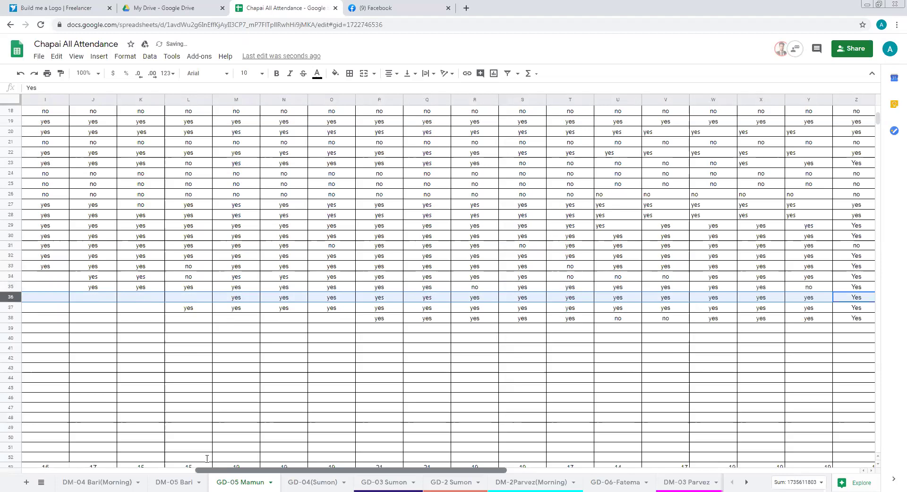
scroll(207, 458, "left", 2)
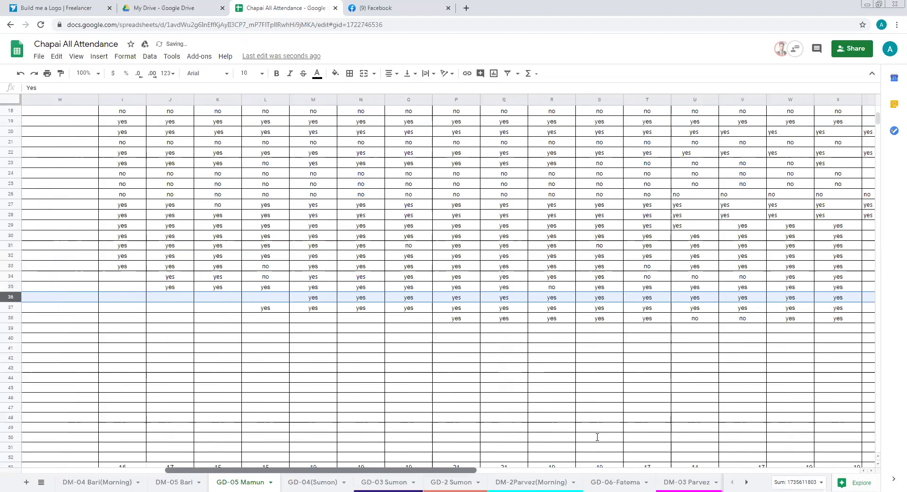
scroll(598, 437, "left", 5)
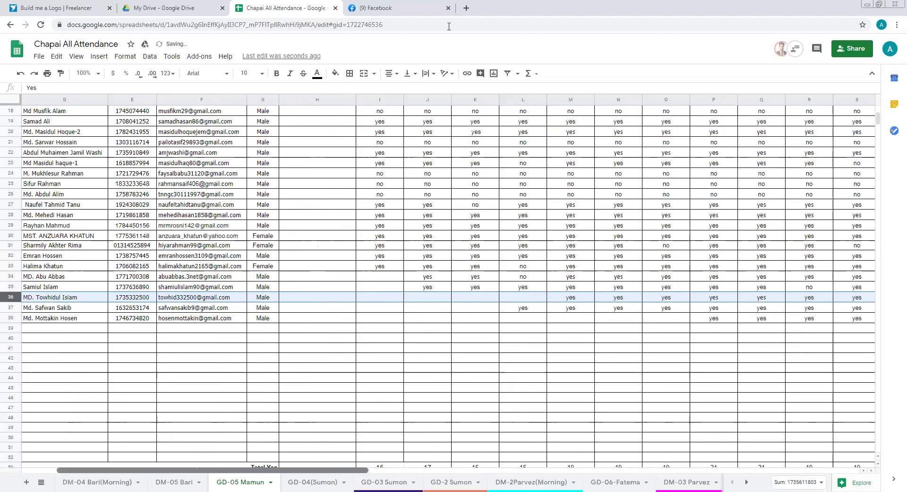
key("Down")
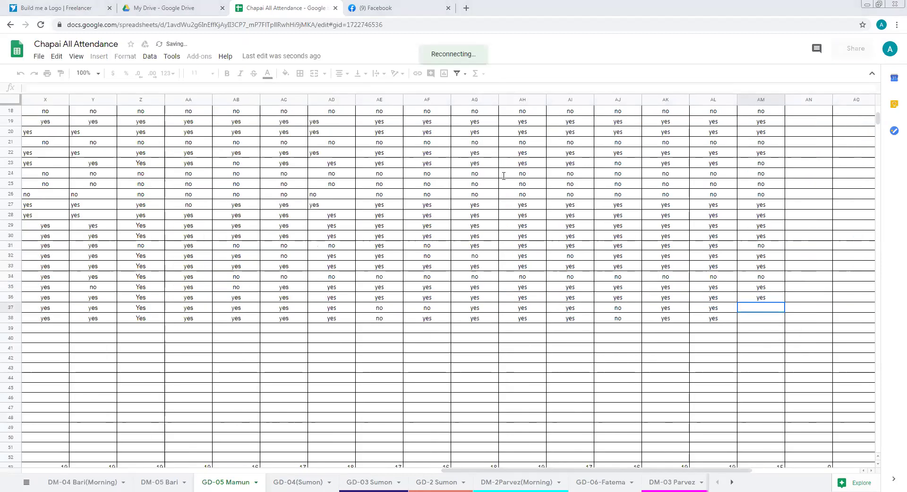
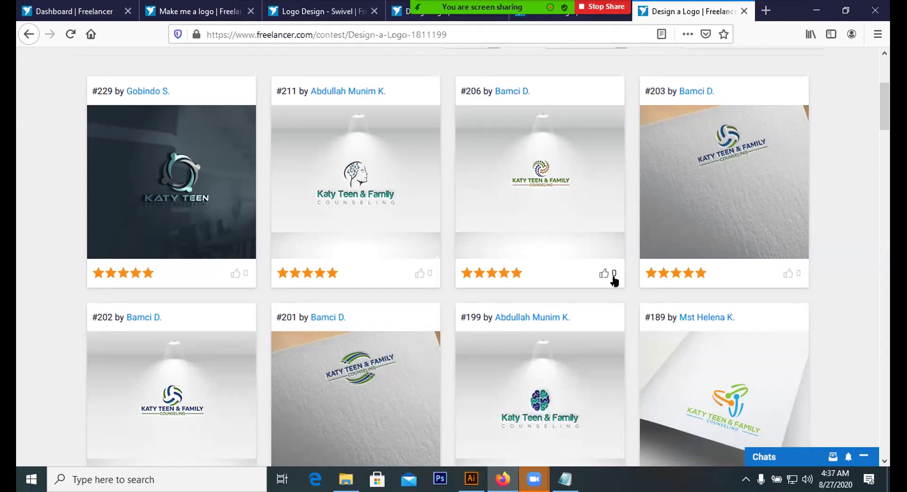
scroll(586, 173, "up", 5)
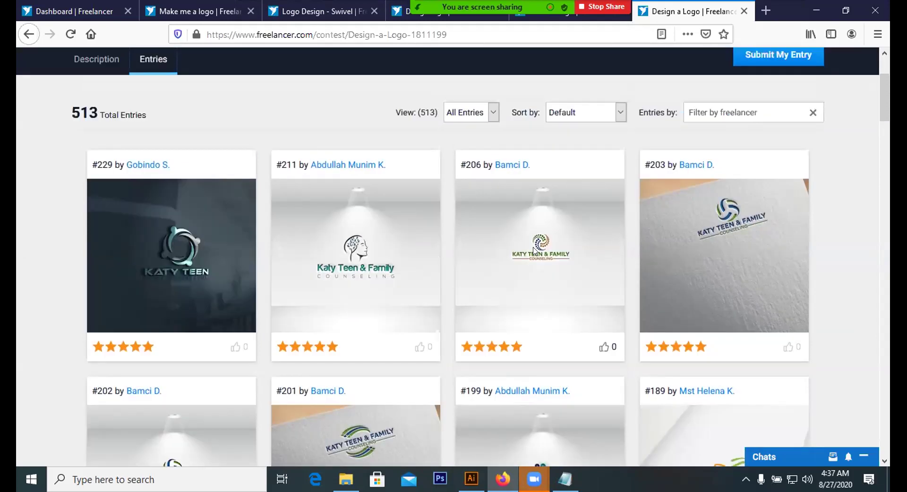
Step: Switch to Illustrator and clear the artboard of 2.ai by deleting the small BUSBOOKING logo, the large BUSBOOKING wordmark and the black swoosh ring
left_click(472, 478)
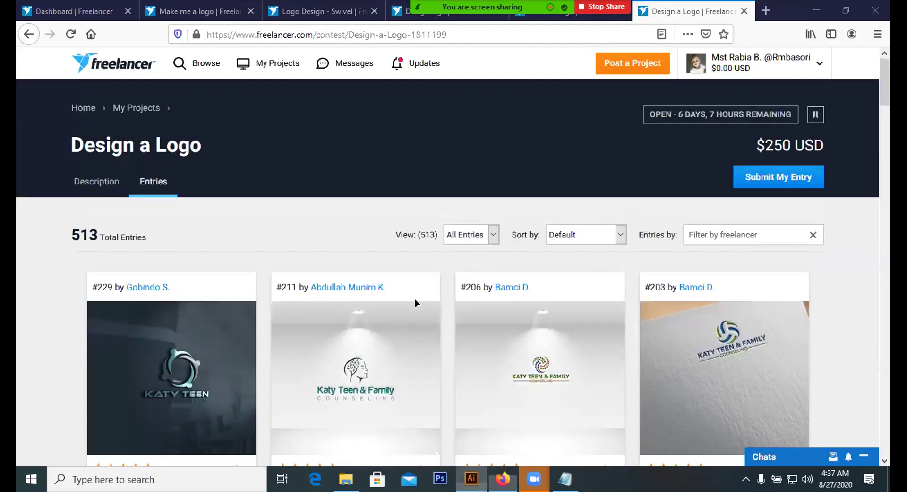
left_click_drag(441, 154, 399, 201)
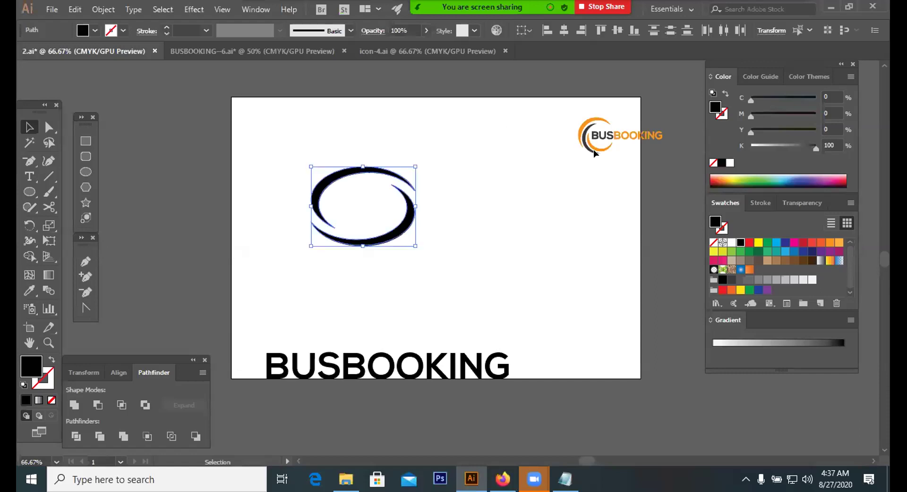
left_click_drag(505, 128, 594, 150)
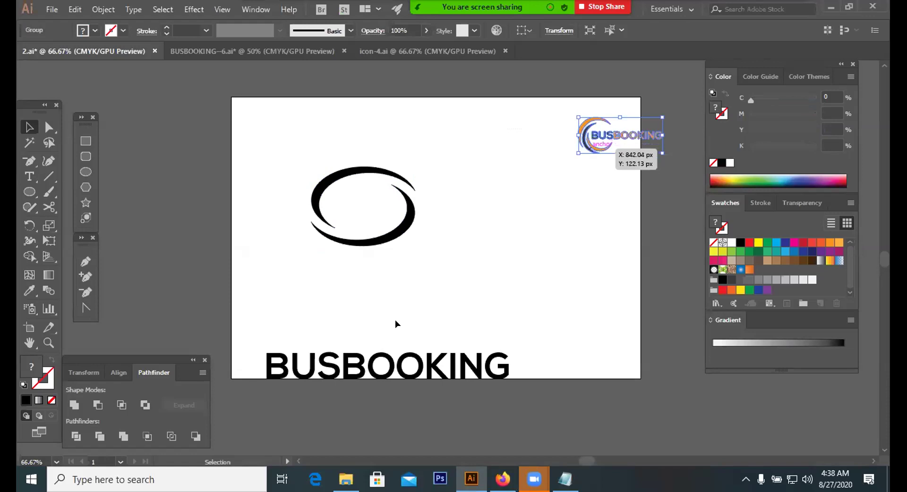
key("Delete")
left_click_drag(419, 328, 445, 359)
key("BackSpace")
key("BackSpace")
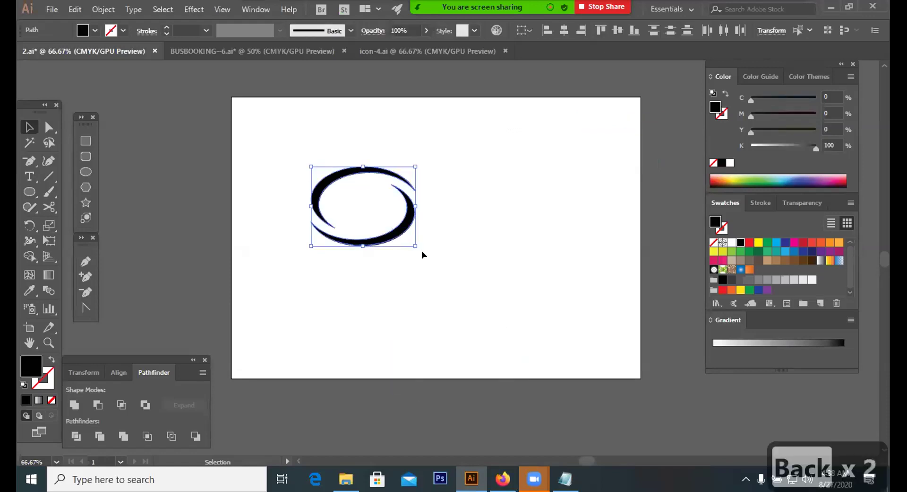
key("BackSpace")
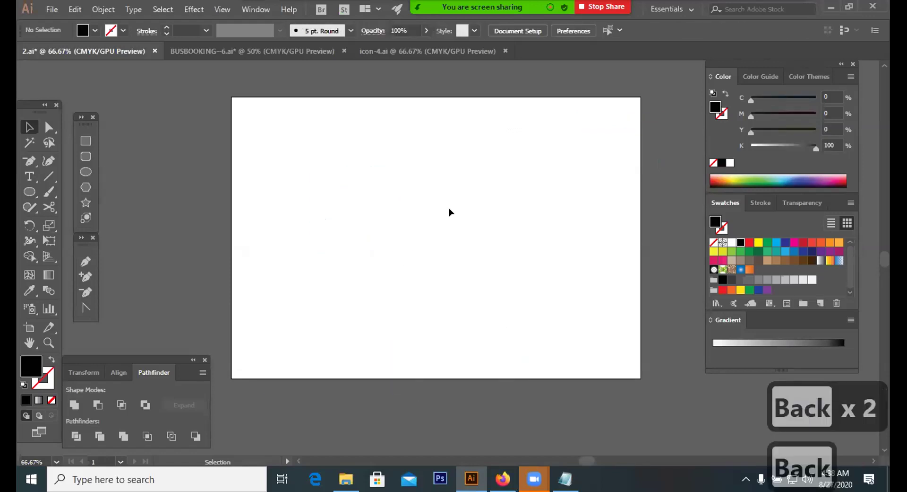
Step: Draw a solid black circle in the upper middle of the empty artboard with the Ellipse tool
left_click(85, 173)
left_click_drag(398, 161, 492, 254)
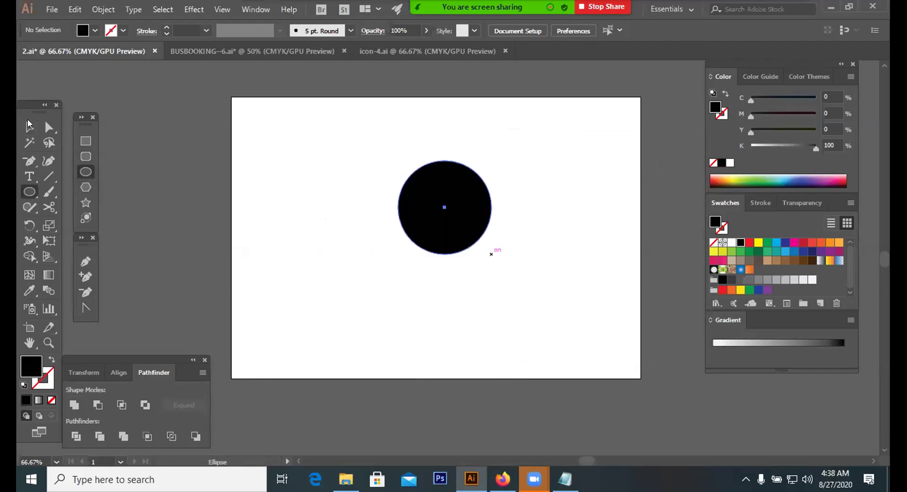
key("v")
left_click(478, 358)
Step: Duplicate the black circle, offset the slightly smaller copy toward the lower right and fill it white to form a crescent
left_click_drag(456, 230, 457, 232)
left_click_drag(501, 261, 545, 274)
left_click(544, 273)
mouse_move(478, 231)
left_mouse_down()
mouse_move(468, 222)
mouse_move(474, 231)
left_mouse_up()
left_click(731, 242)
left_click(560, 310)
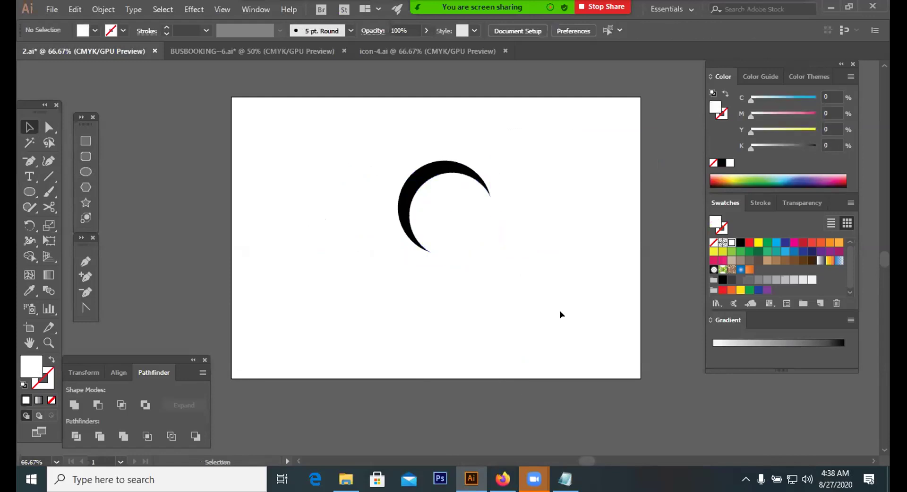
Step: Look through the Zoom meeting's participant list and minimize it
left_click_drag(511, 148, 384, 234)
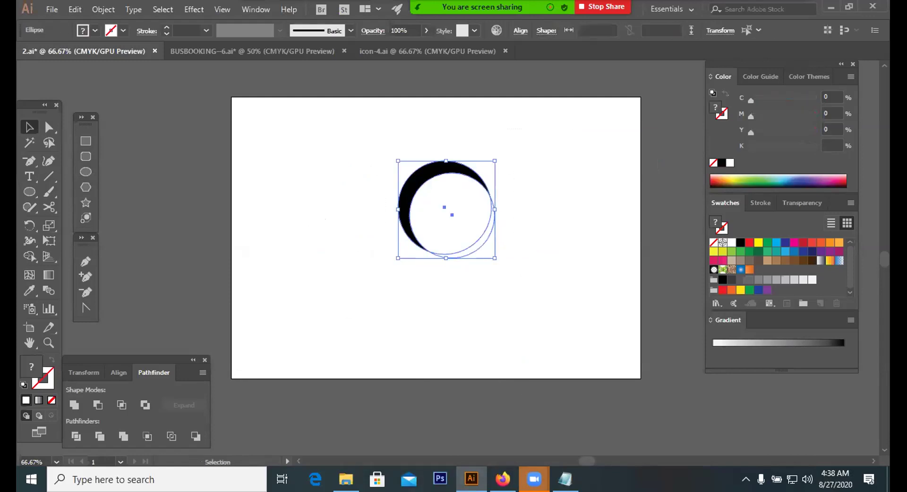
mouse_move(534, 478)
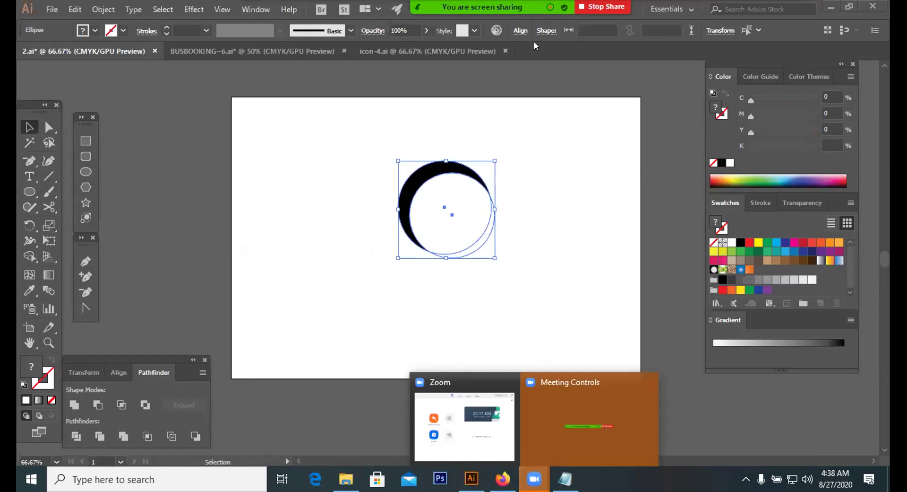
key("alt+u")
scroll(421, 251, "down", 3)
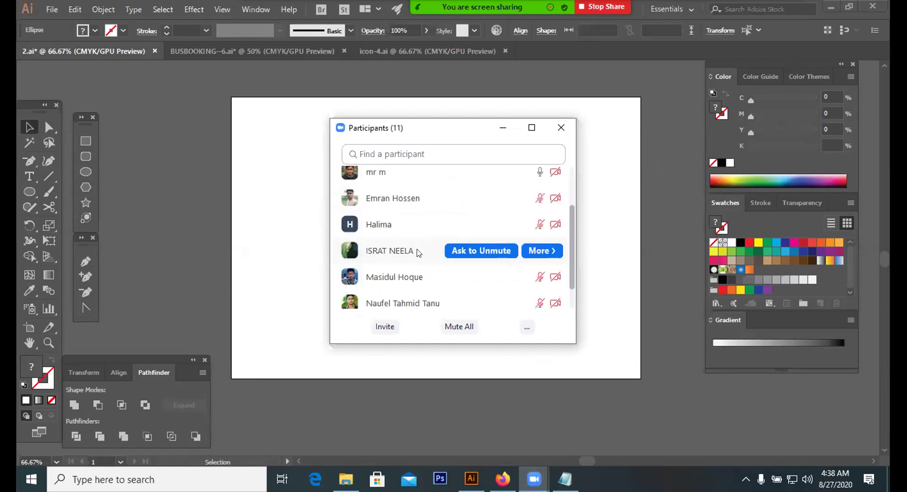
left_click(503, 127)
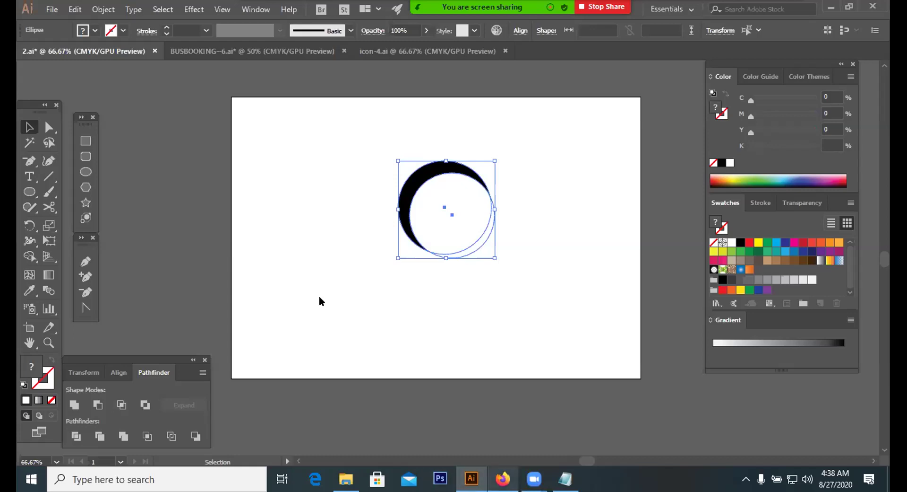
Step: Glance at the contest entries for reference, and enlarge and shift the white circle slightly to shorten the crescent's tips
key("alt+Tab")
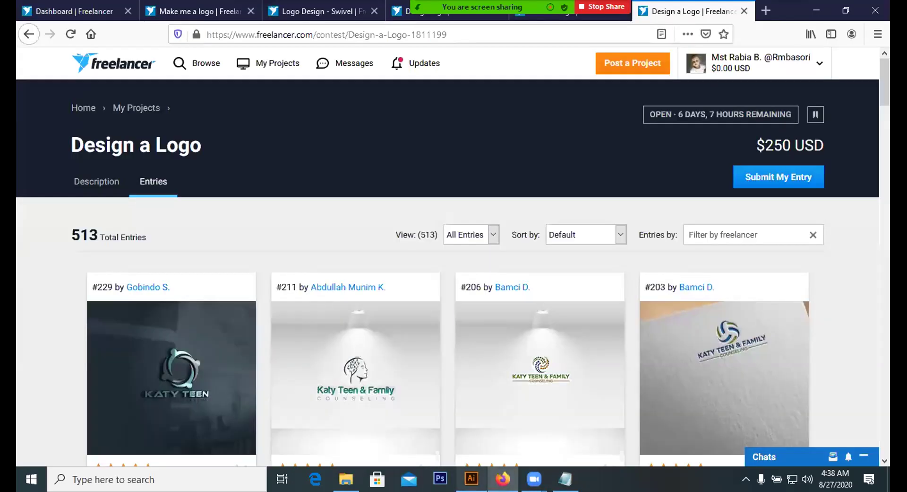
key("alt+Tab")
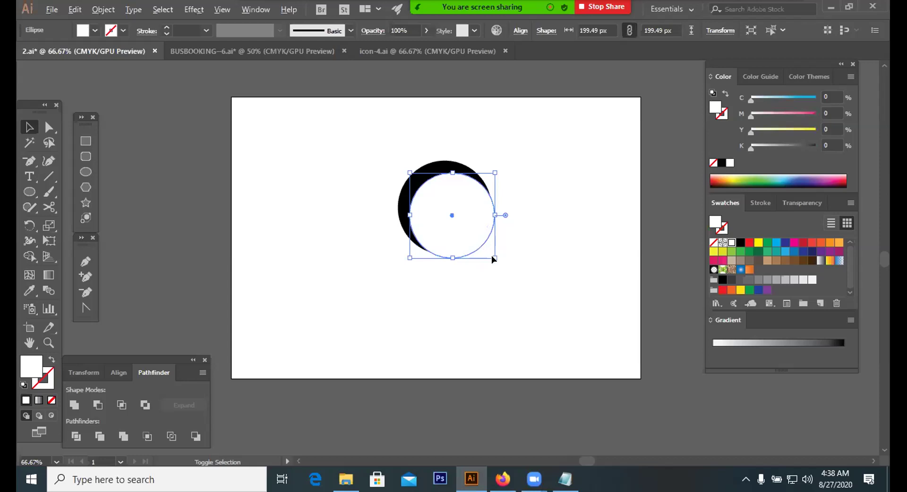
left_click_drag(492, 255, 502, 258)
left_click_drag(472, 231, 474, 238)
left_click(542, 254)
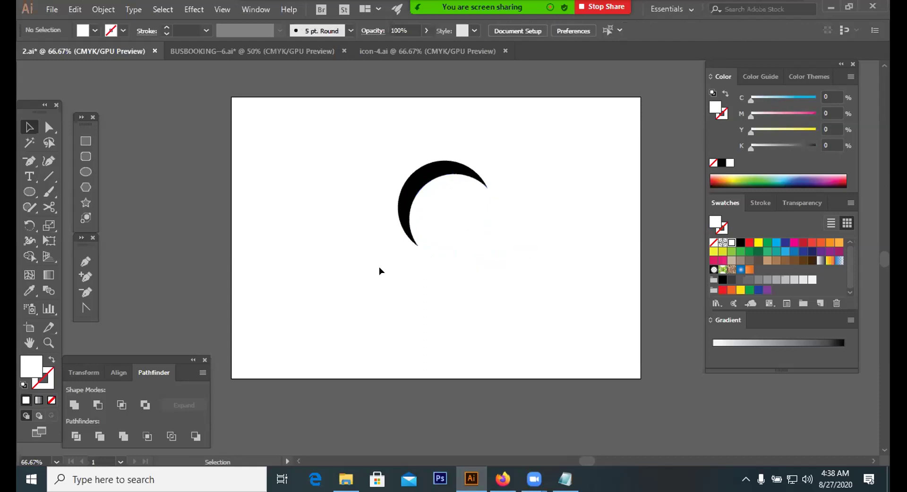
Step: Subtract the white circle from the black one with Minus Front and move the resulting crescent to the lower left
left_click_drag(379, 266, 531, 163)
left_click(91, 406)
left_click(450, 308)
left_click(463, 170)
left_click(447, 253)
left_click_drag(442, 172, 382, 203)
left_click(438, 211)
left_click(352, 205)
left_click(184, 198)
Step: Draw a small black circle as a head at the crescent's upper-left outer edge
left_click(85, 172)
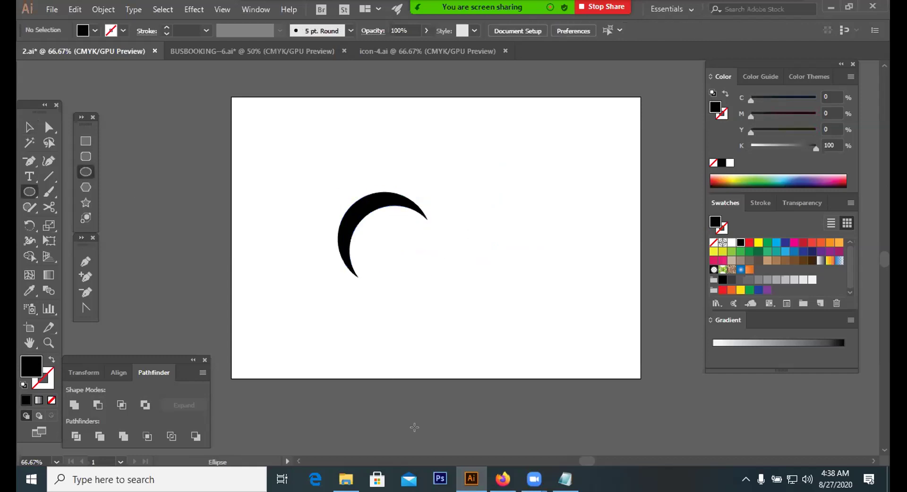
left_click_drag(342, 185, 350, 201)
key("v")
left_click(398, 238)
left_click_drag(384, 238, 488, 342)
left_click(468, 185)
left_click(488, 342)
Step: Move the crescent and its small head circle higher on the artboard and group them into one figure
left_click_drag(321, 252, 422, 166)
left_click_drag(382, 199, 401, 149)
left_click(478, 211)
left_click_drag(344, 169, 413, 140)
left_click(419, 220)
left_click_drag(419, 220, 371, 168)
right_click(368, 148)
left_click(410, 229)
left_click(437, 215)
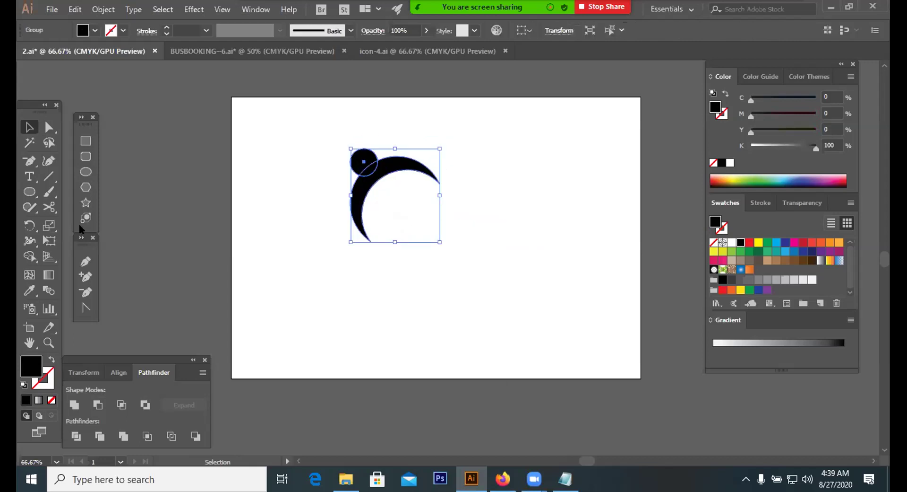
Step: Try a copy of the grouped figure rotated 90° about a point below the crescent's opening, checking the contest entries for reference
left_click(28, 225)
left_click(429, 230)
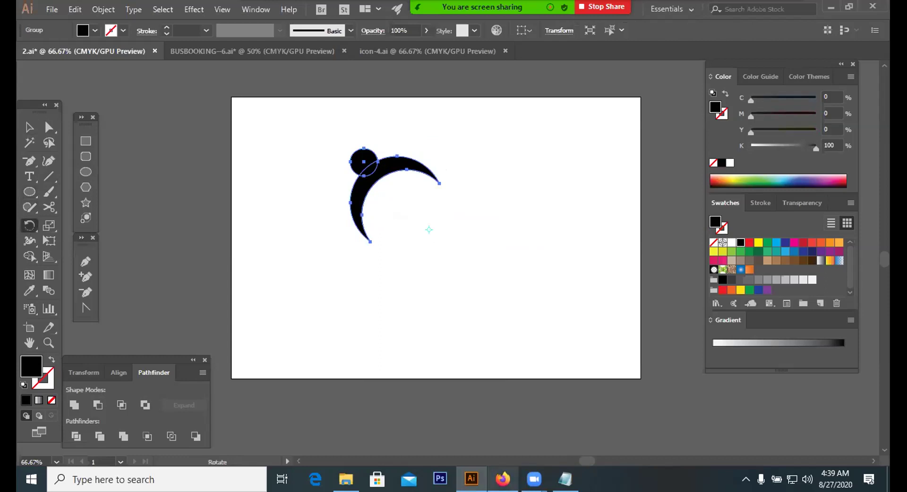
key("alt+Tab")
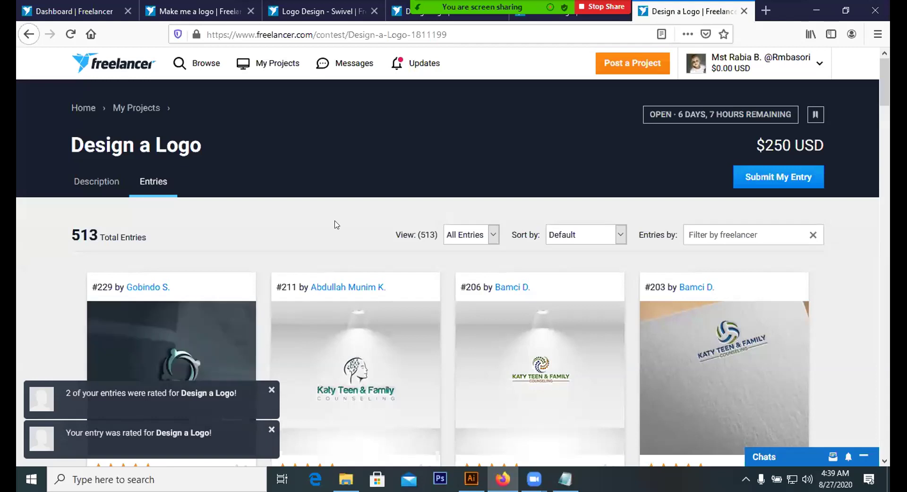
scroll(299, 356, "down", 3)
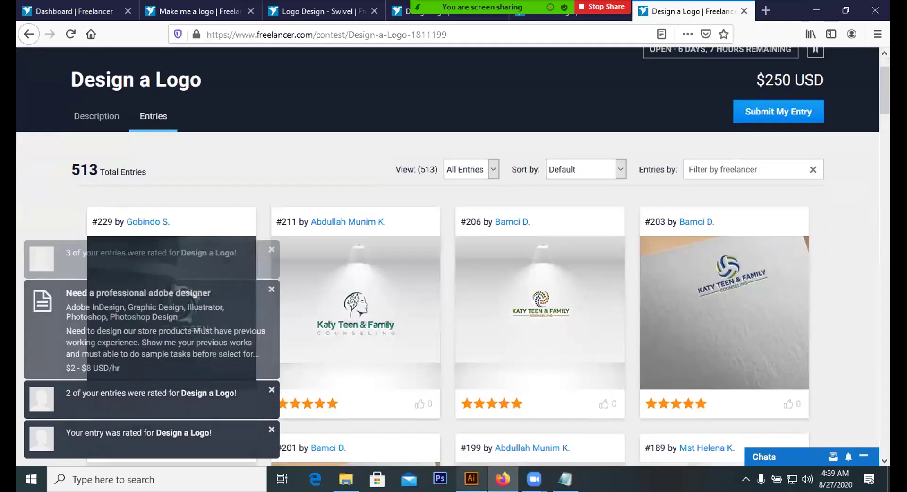
key("alt+Tab")
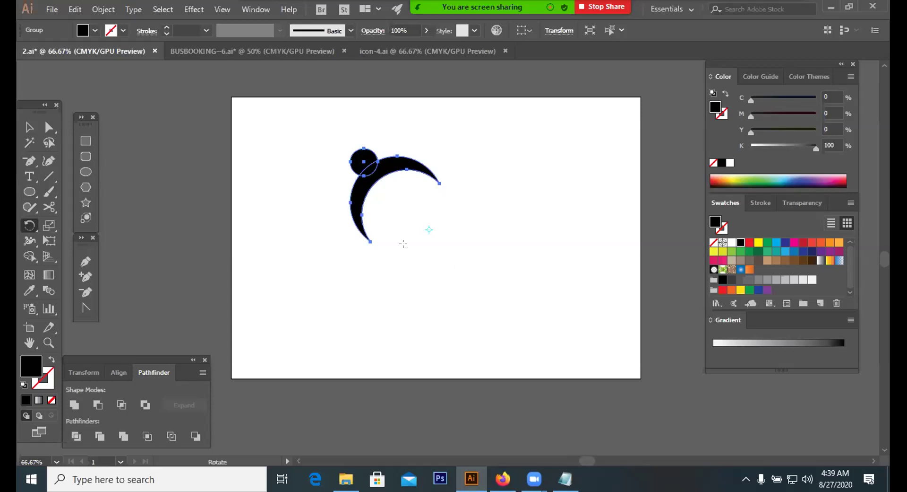
left_click(418, 232, "alt")
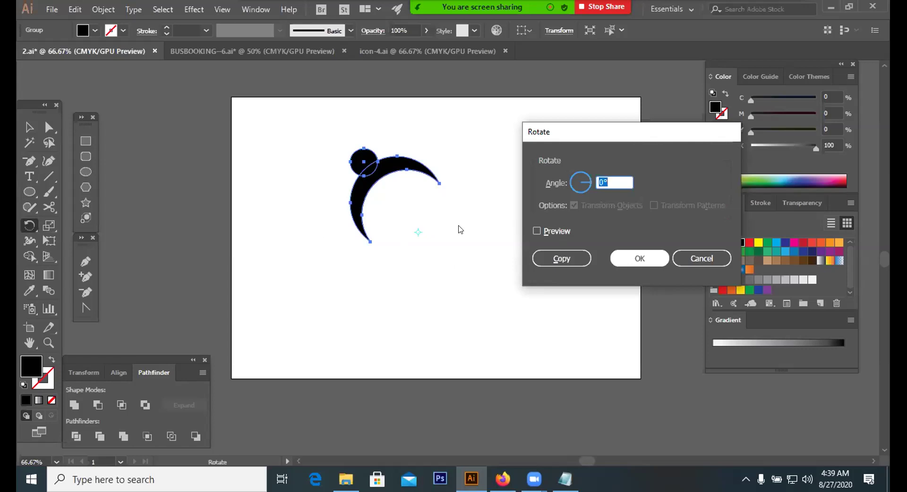
left_click(603, 181)
double_click(603, 181)
type("0")
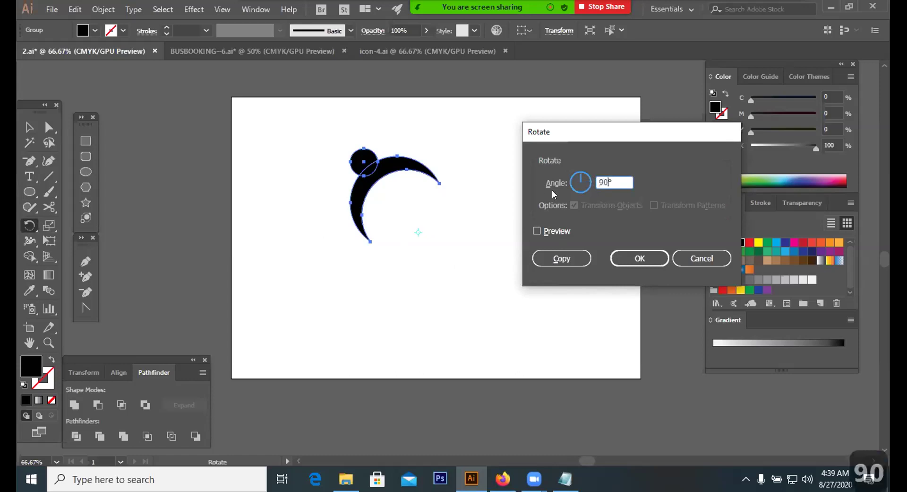
left_click(536, 231)
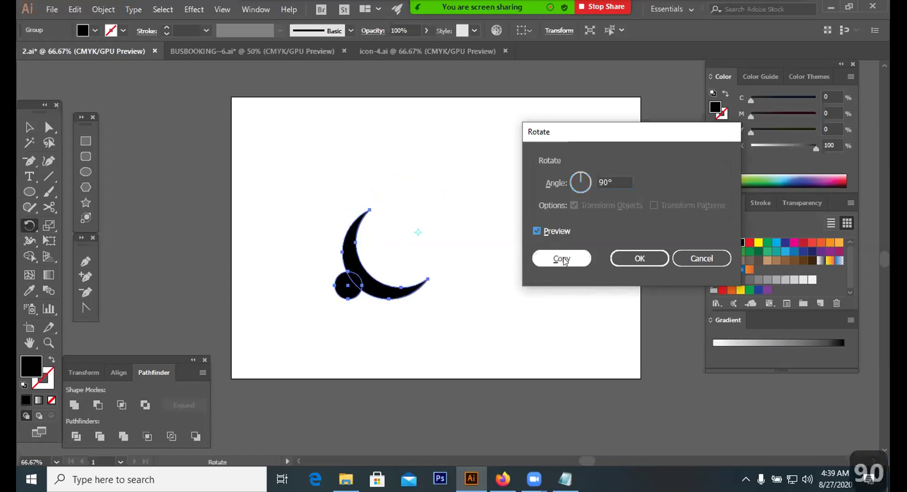
left_click(561, 258)
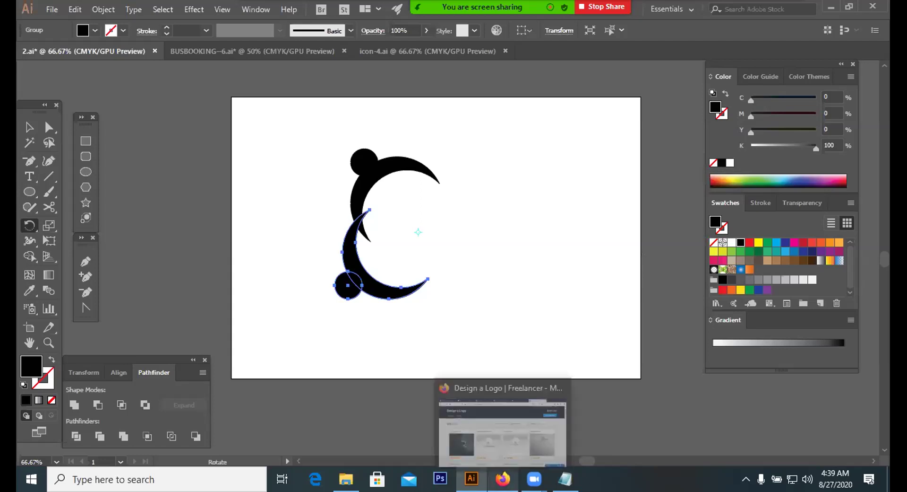
Step: Compare the layout with the ring of figures in contest entry #229 and undo the rotated copy
left_click(503, 478)
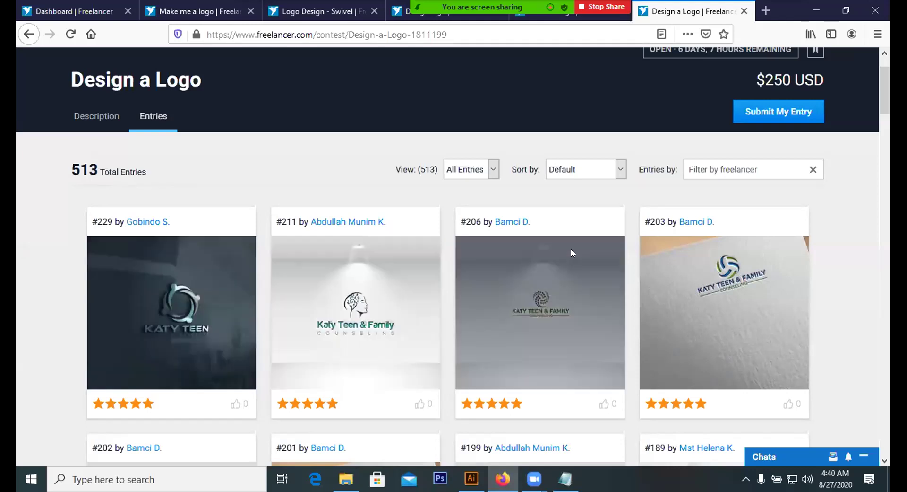
key("alt+Tab")
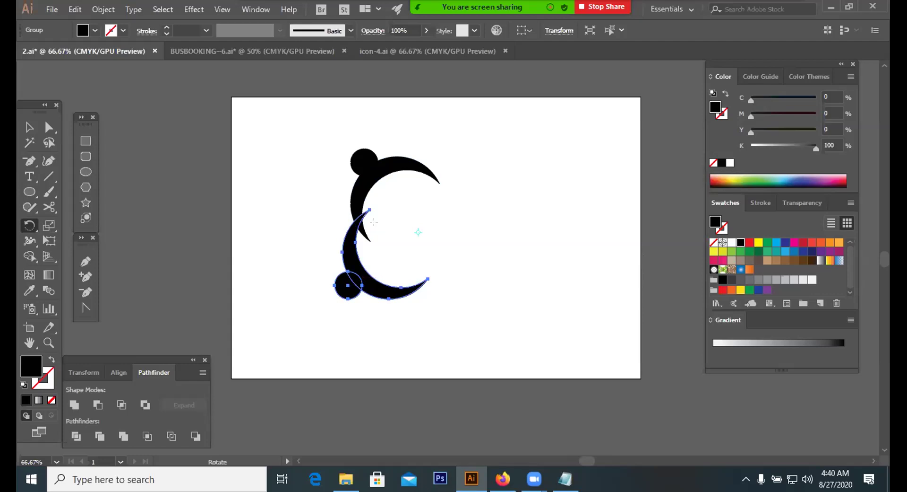
key("ctrl")
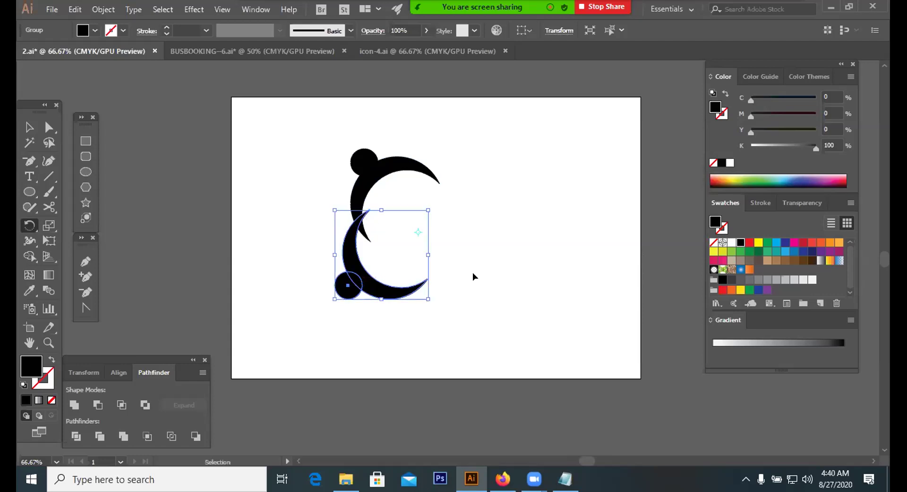
key("ctrl")
key("ctrl+z")
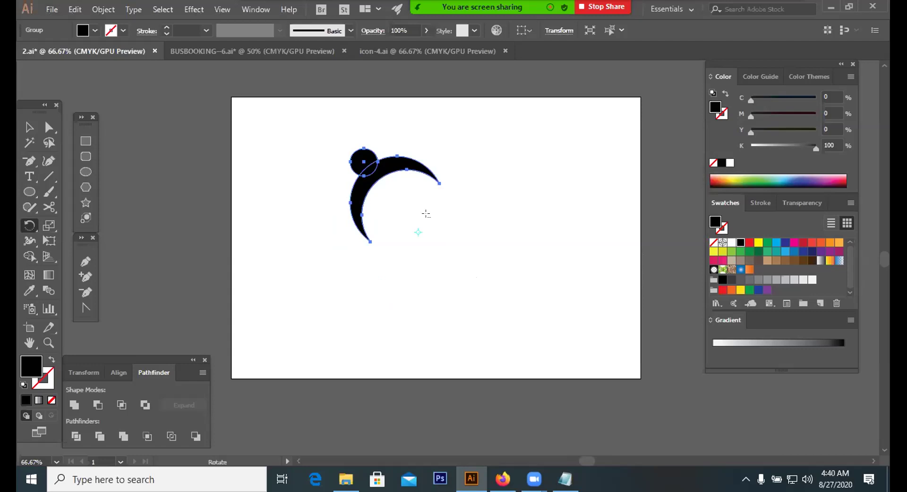
Step: Try another 90° rotated copy about a pivot just beneath the crescent's right tip, and undo it
left_click(437, 219, "alt")
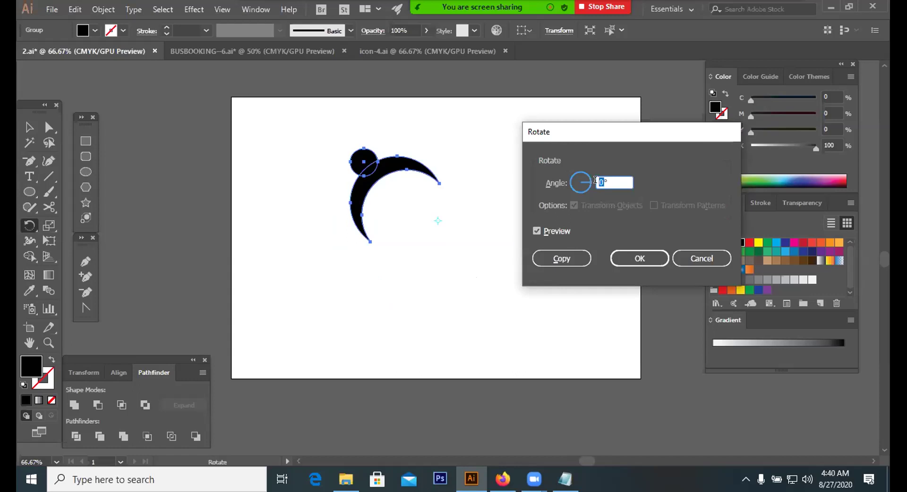
type("90")
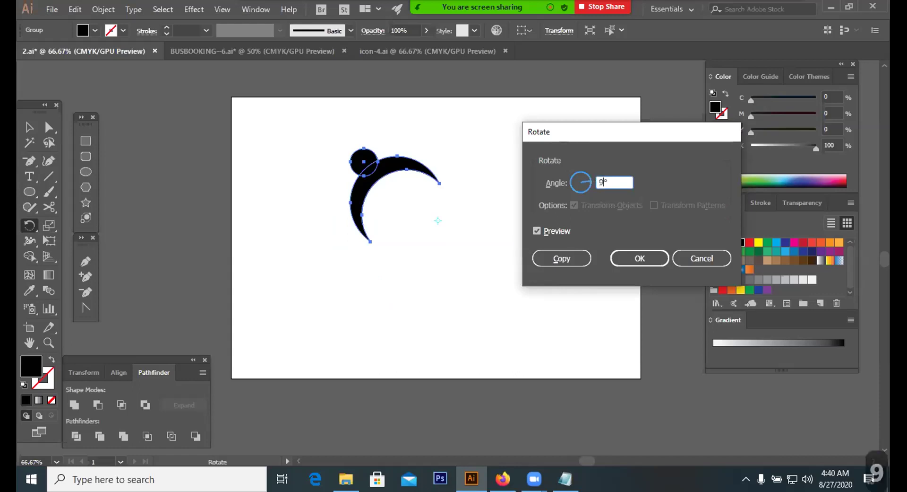
left_click(561, 259)
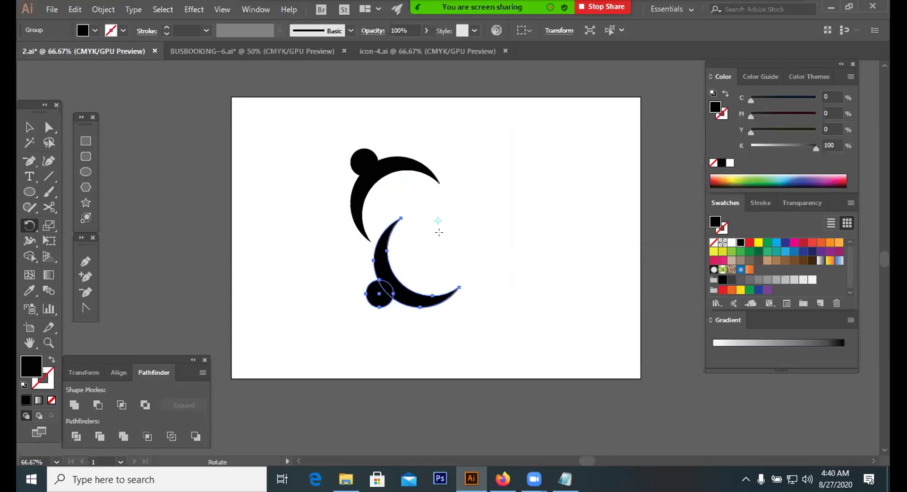
key("v")
key("ctrl+z")
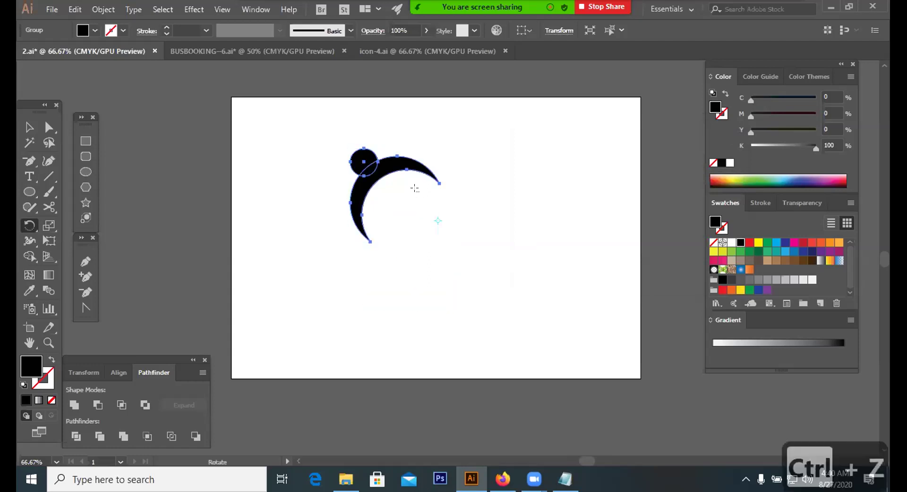
Step: Create a copy of the grouped figure rotated 90° about a pivot inside the crescent near its right tip
left_click(419, 191, "alt")
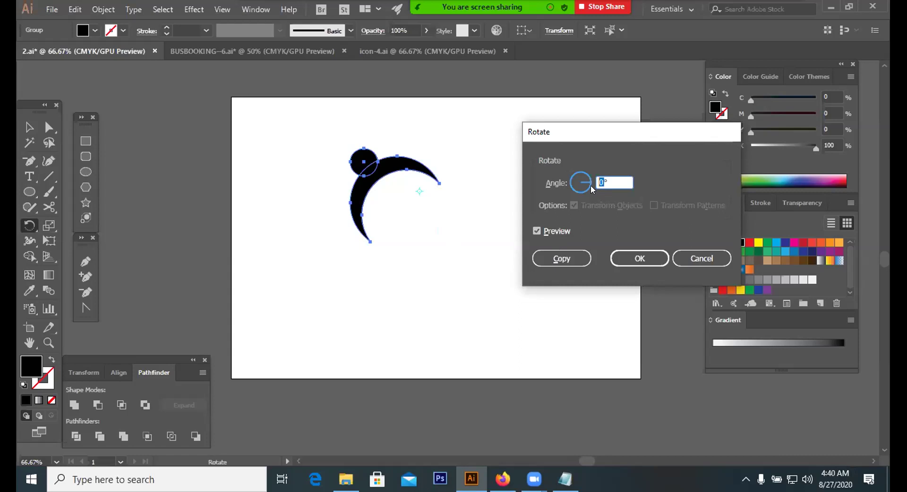
type("90")
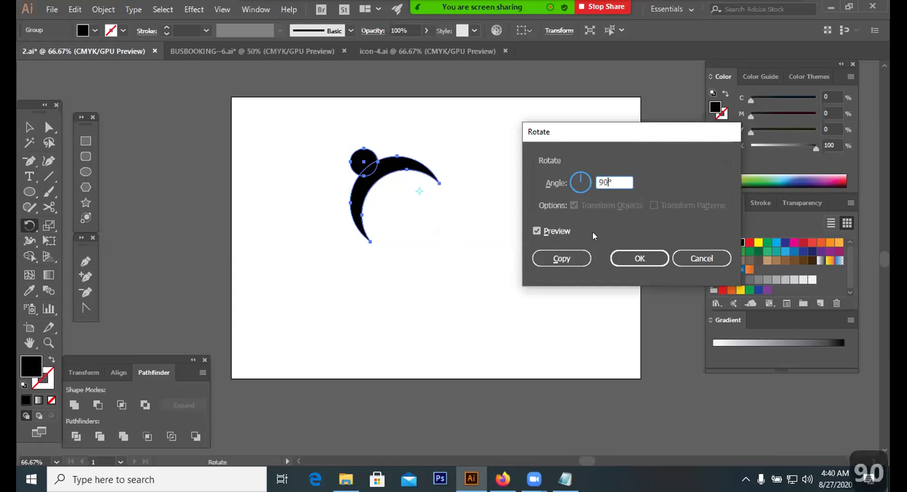
left_click(554, 253)
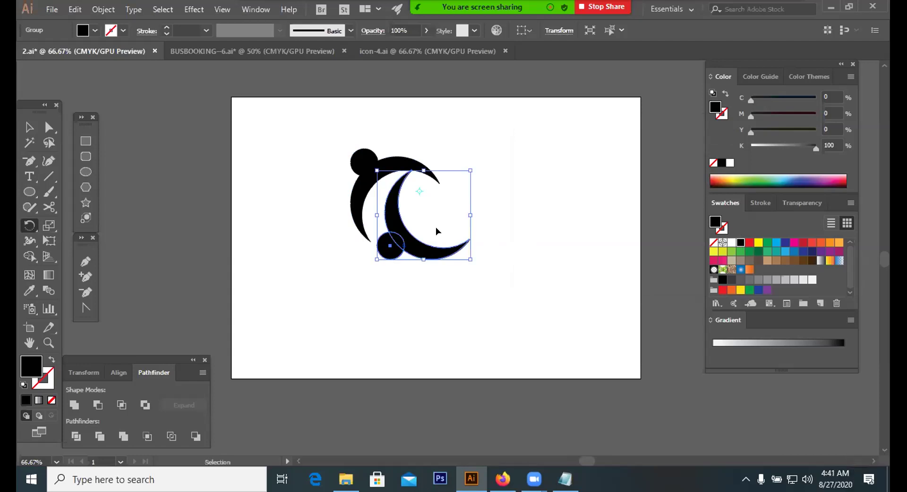
Step: Undo the last rotated copy and try another 90° copy about a pivot lower inside the crescent's opening, undoing it as well
key("ctrl+z")
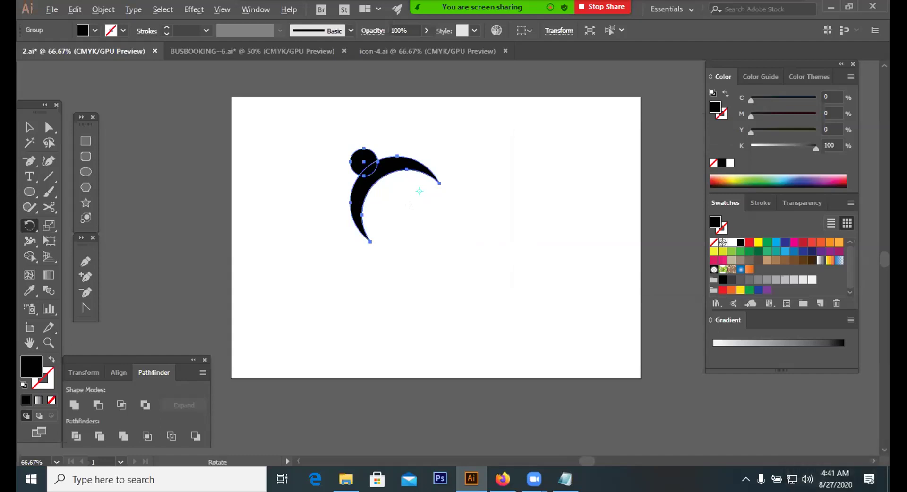
left_click(415, 210, "alt")
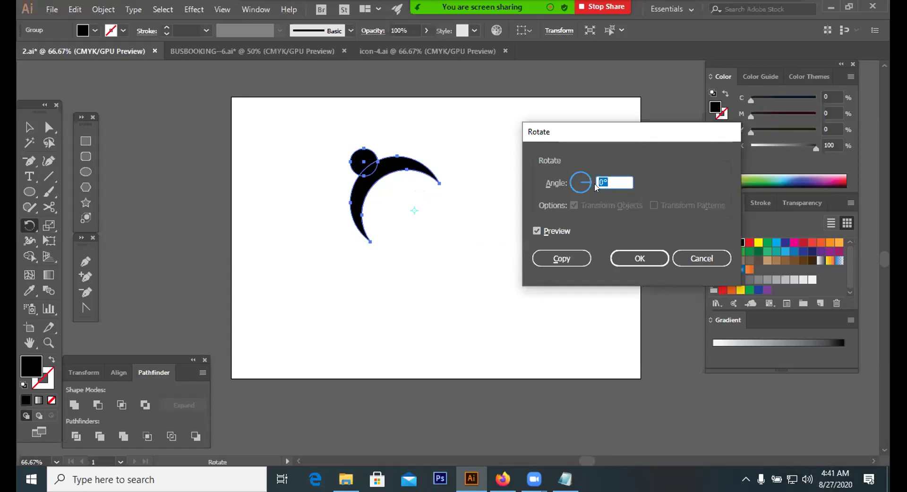
type("90")
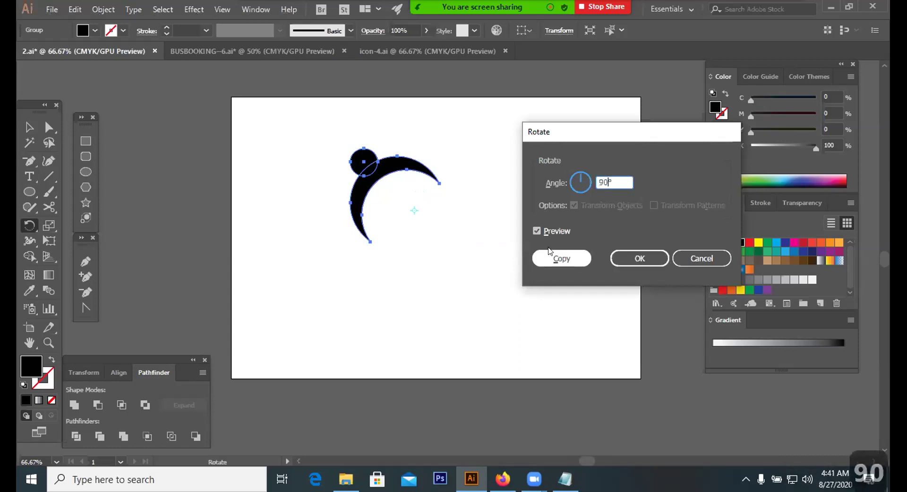
left_click(556, 256)
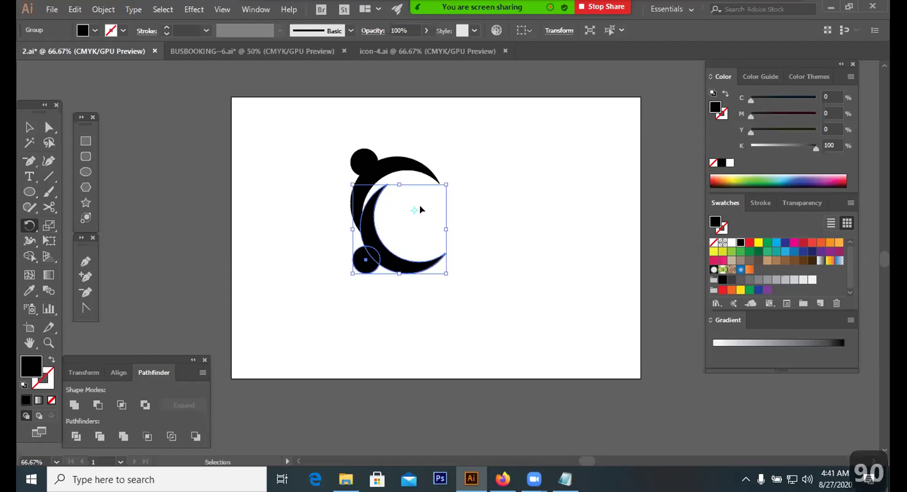
key("ctrl+z")
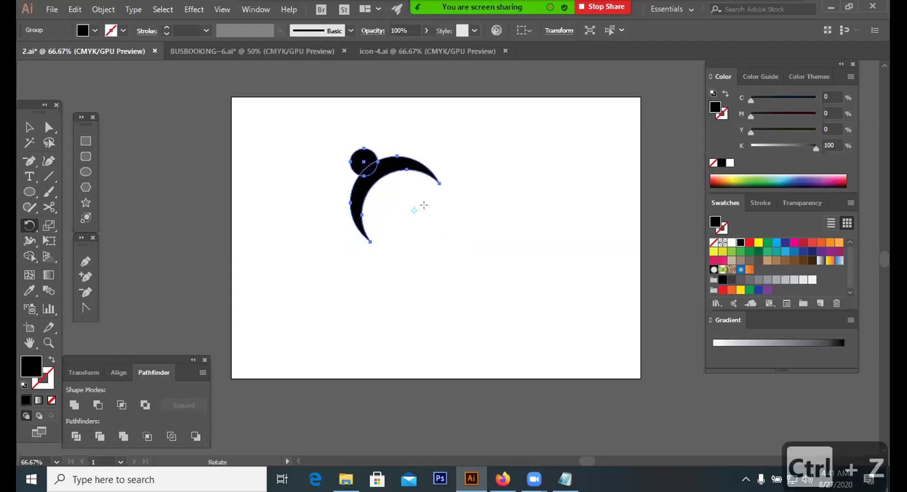
Step: Try a 90° rotated copy of the figure about a pivot further right, below the crescent's right tip, and undo it
left_click(426, 209, "alt")
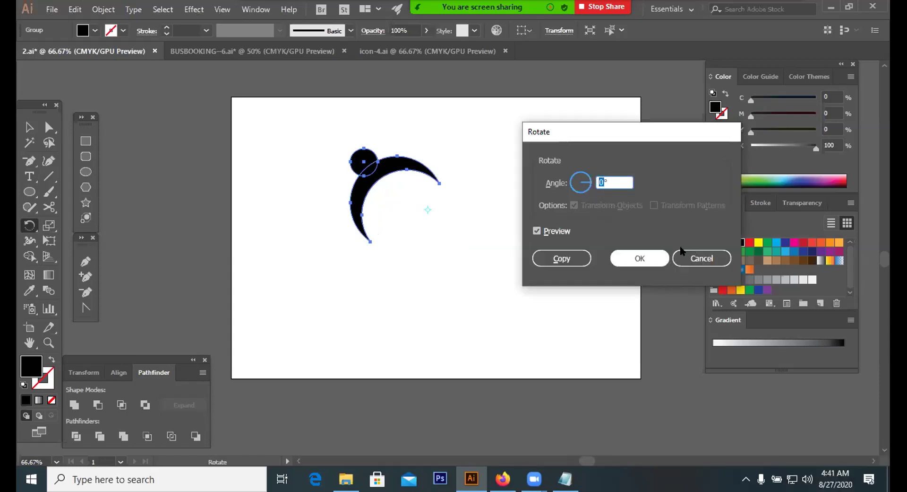
type("90")
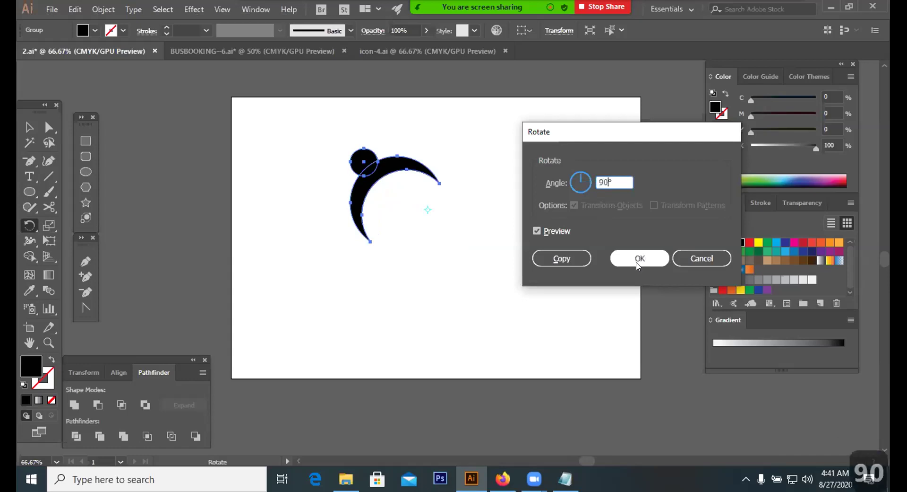
left_click(563, 259)
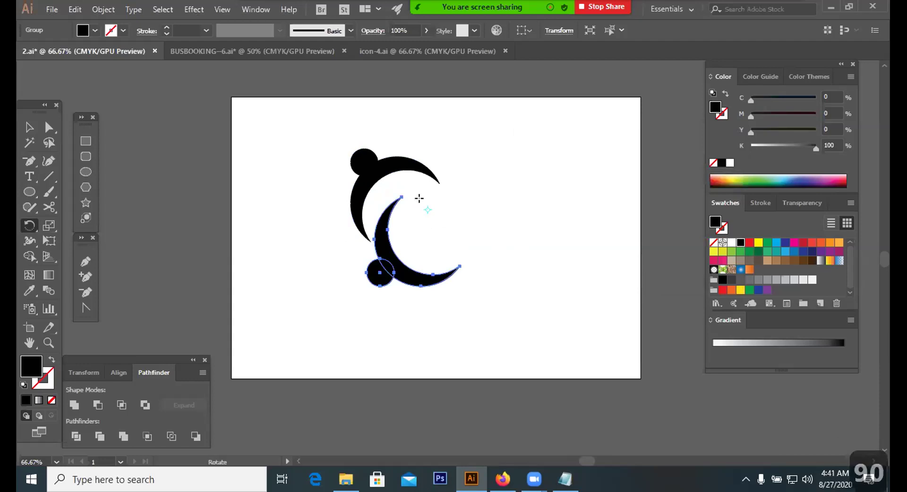
key("ctrl+z")
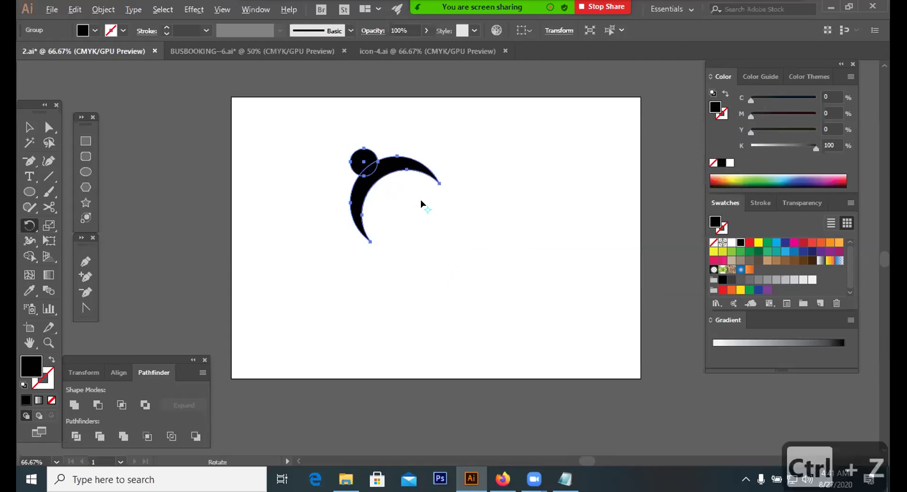
Step: Try a 90° rotated copy about a slightly higher pivot, inspect the gaps between the crescents up close, and undo it
left_click(421, 199, "alt")
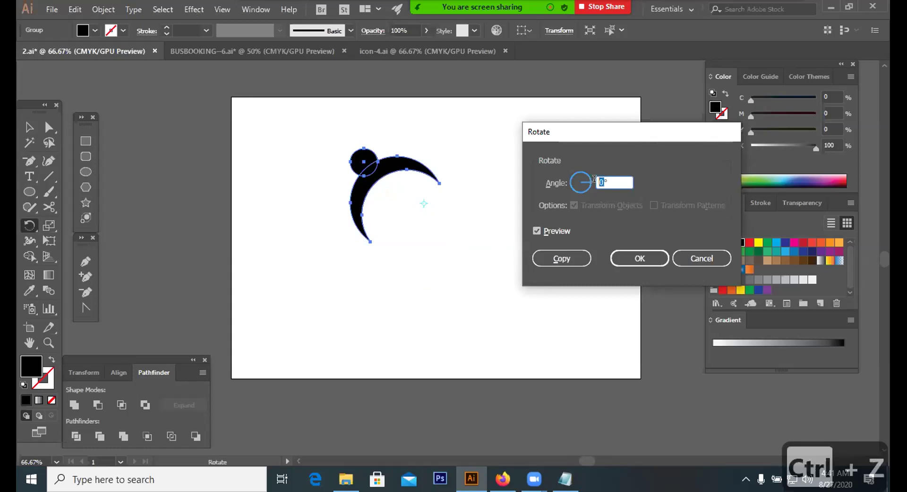
type("90")
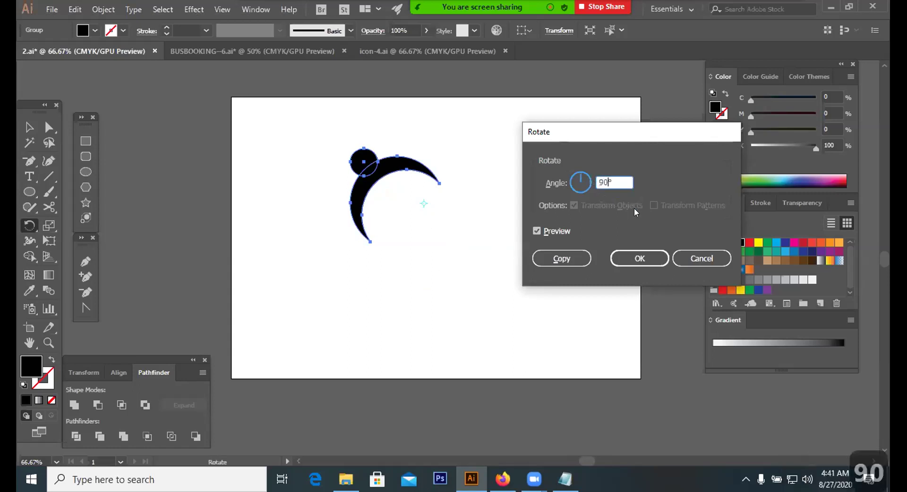
left_click(562, 259)
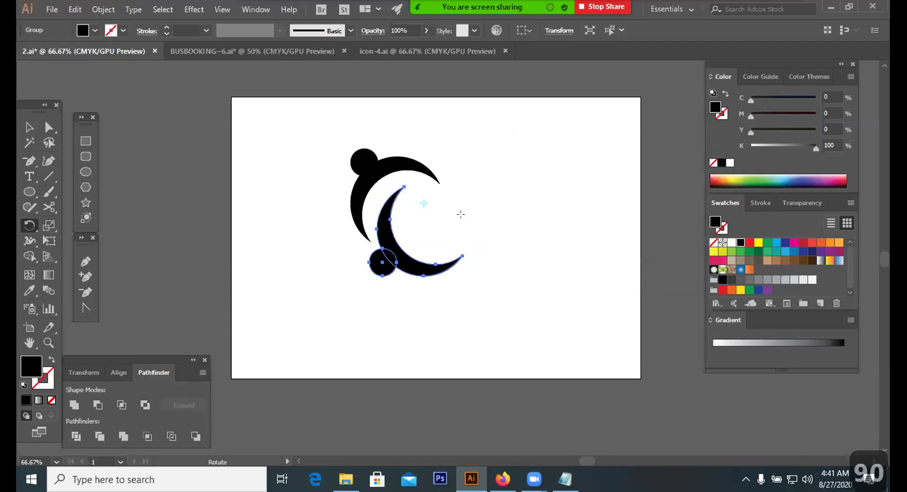
key("v")
key("ctrl+equal")
key("ctrl+equal")
key("ctrl+equal")
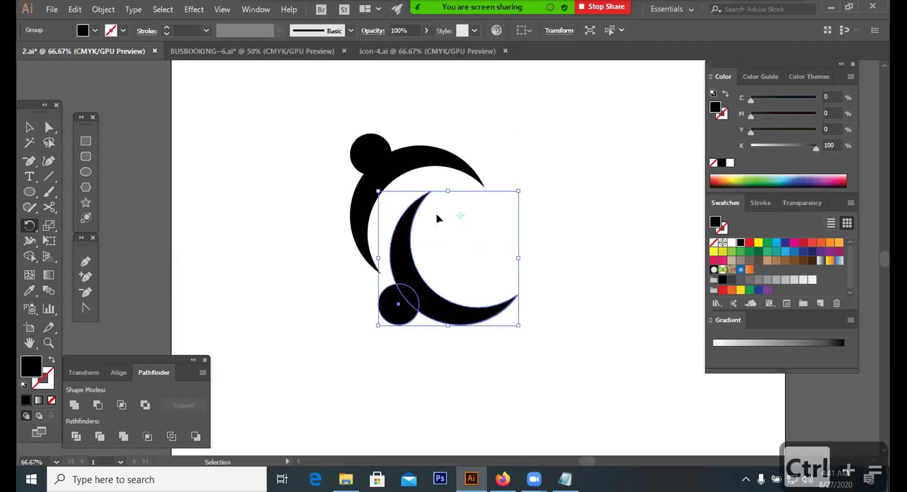
scroll(450, 205, "up", 2)
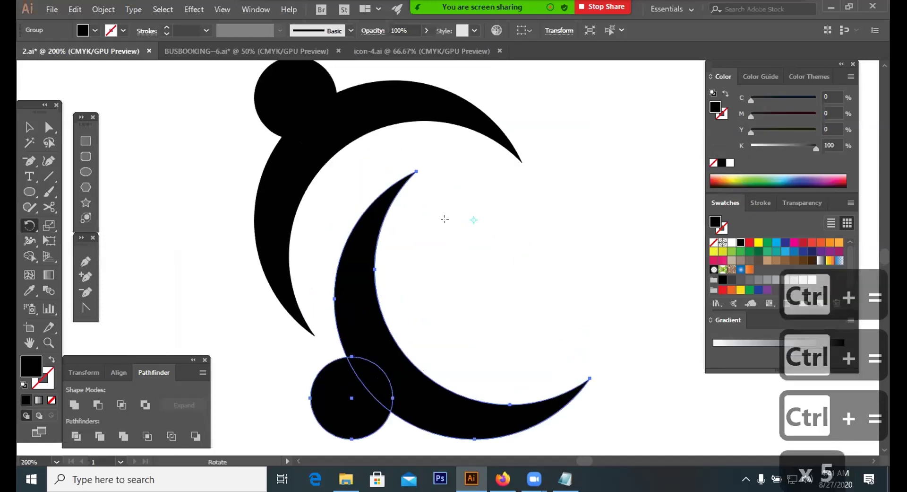
key("ctrl+z")
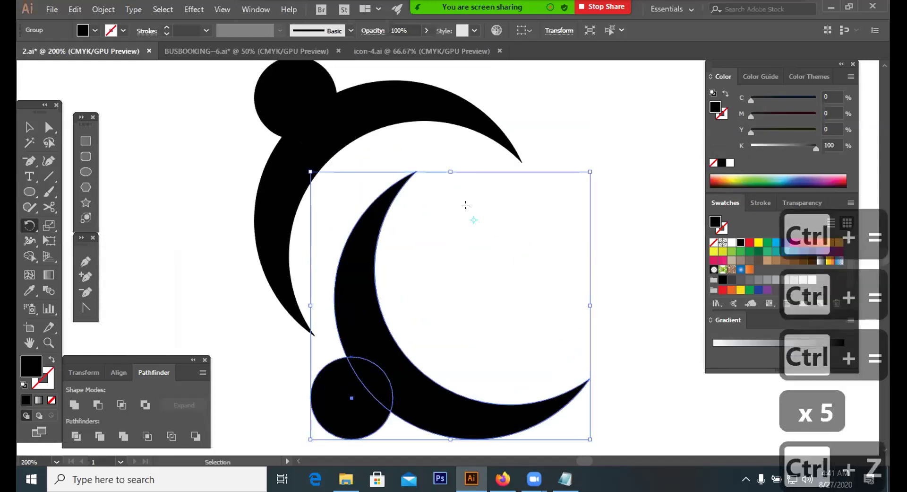
key("ctrl+z")
key("ctrl+z")
key("ctrl+z")
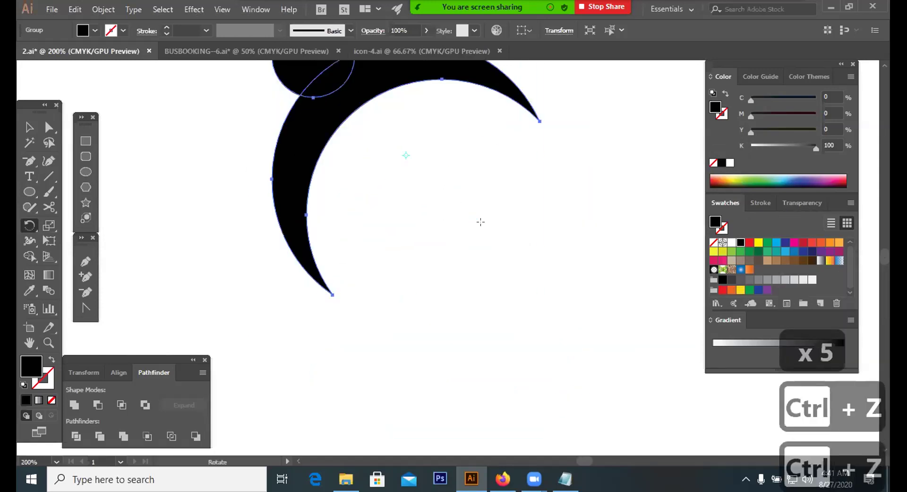
key("ctrl+shift+z")
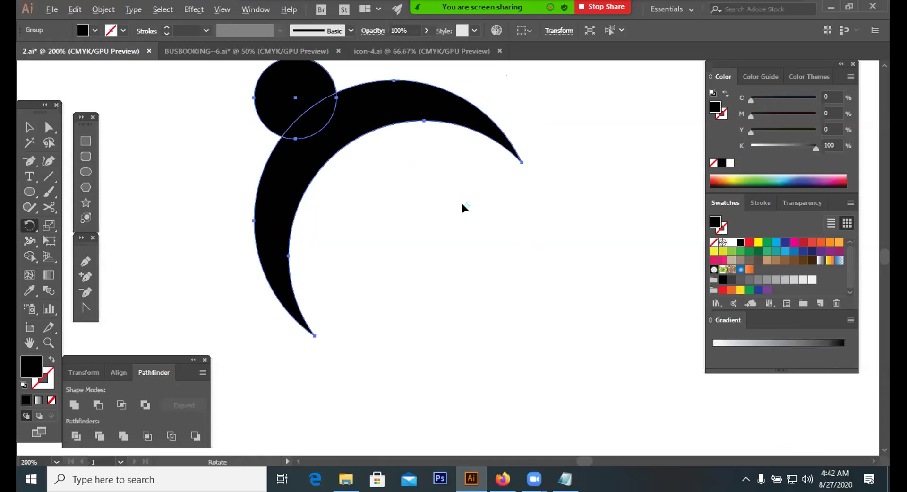
Step: Create a copy of the figure rotated 90° about a pivot inside the opening, just below and left of the crescent's right tip
left_click(462, 205, "alt")
double_click(601, 181)
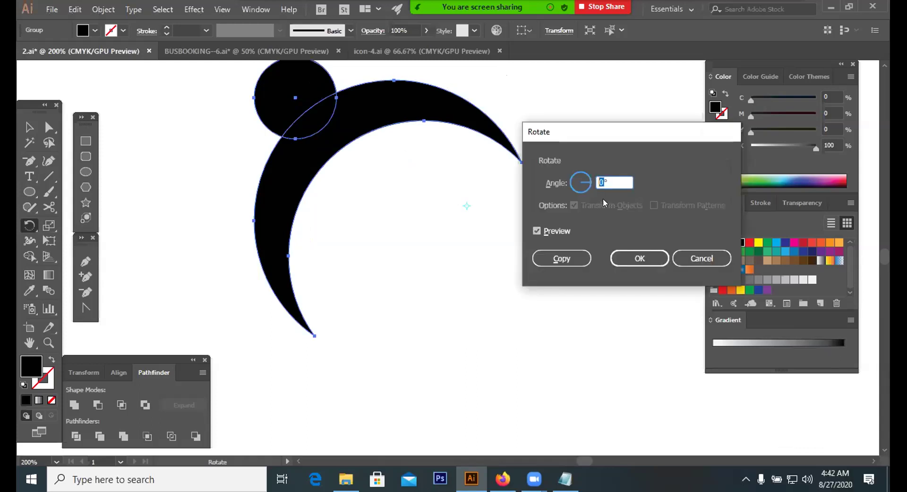
type("90")
left_click(571, 256)
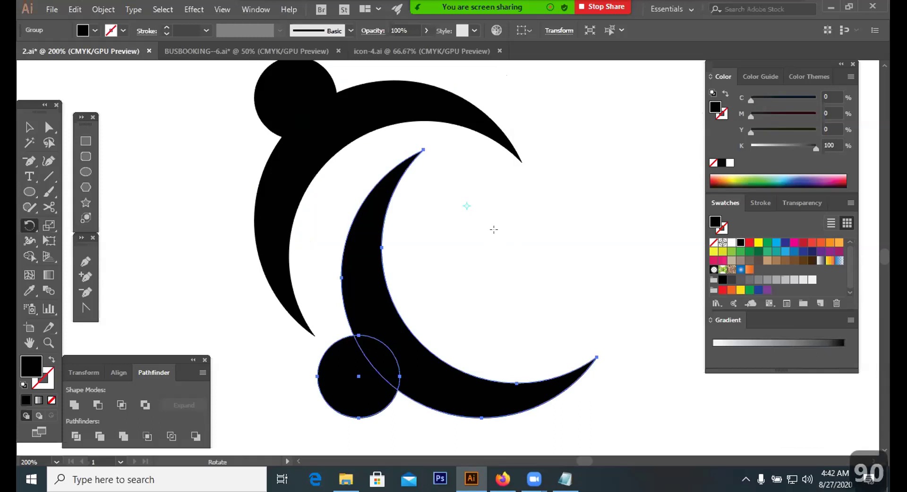
Step: Repeat the 90° rotated copy twice to complete the ring of four figures, and deselect it
key("v")
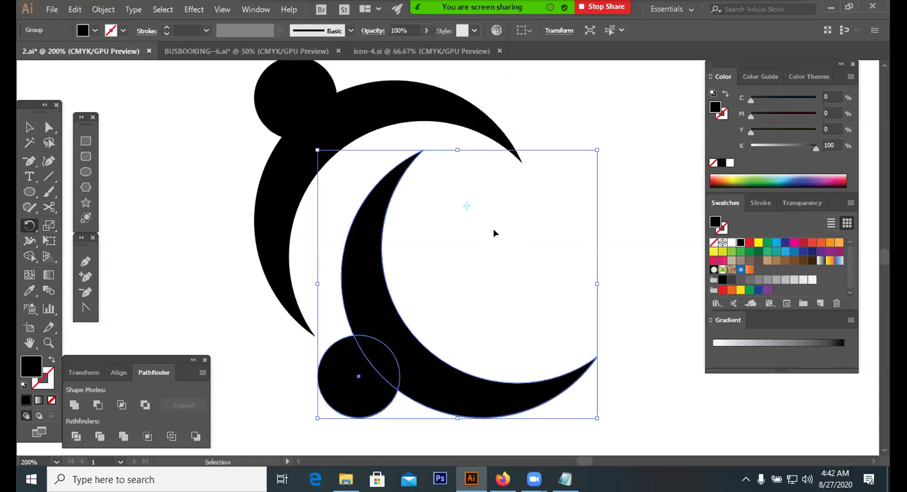
key("ctrl+d")
key("ctrl+d")
key("r")
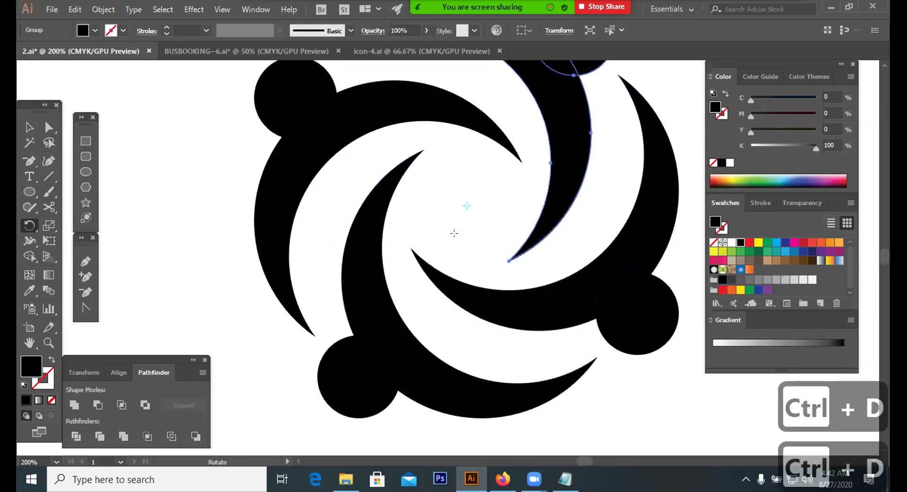
left_click(29, 142)
left_click(29, 126)
left_click(190, 143)
key("ctrl+minus")
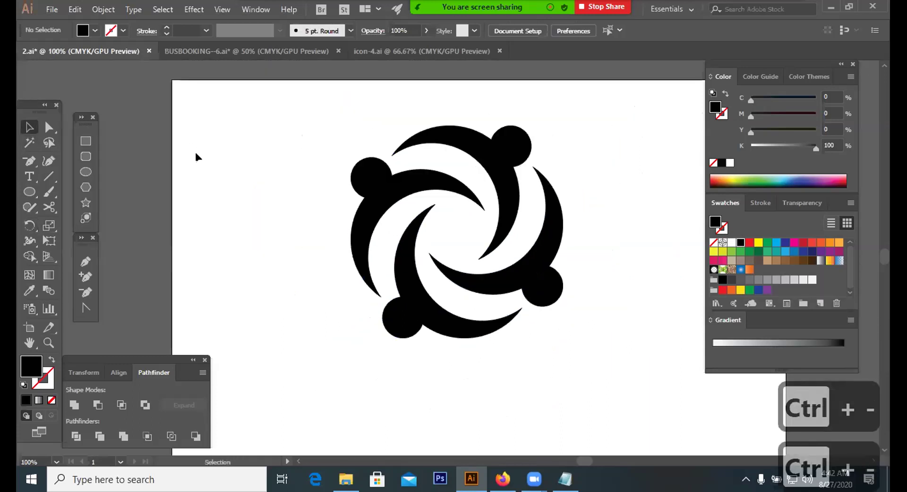
Step: Scale the whole ring down about its centre to preview it small, and enlarge it beyond its original size
key("ctrl+a")
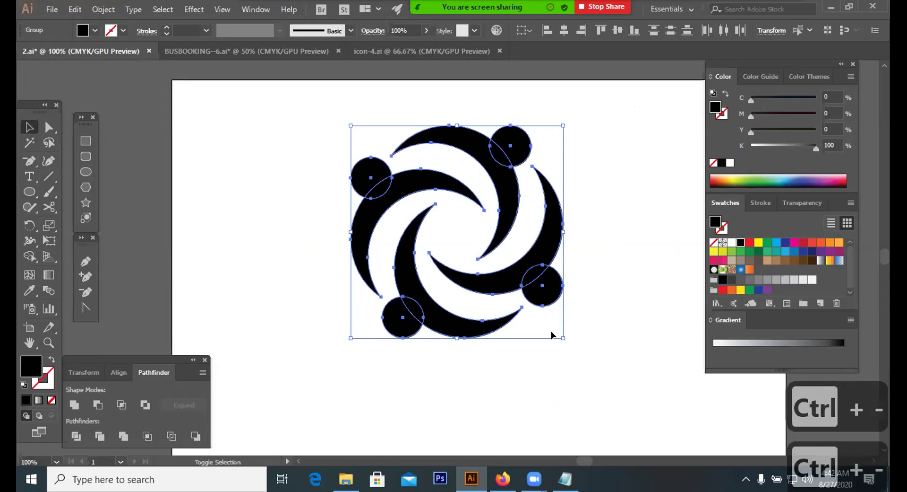
left_click_drag(538, 323, 485, 260)
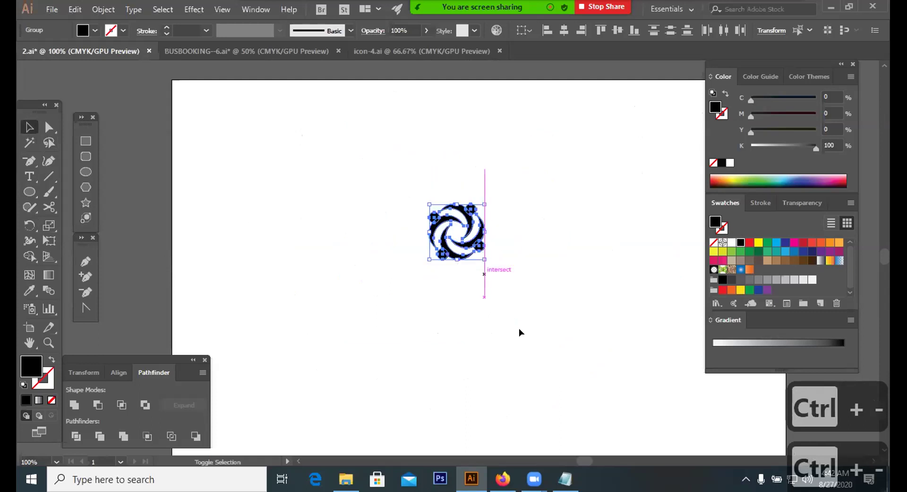
left_click(519, 328)
left_click(456, 231)
left_click(499, 207)
key("ctrl+a")
left_click_drag(485, 259, 636, 378)
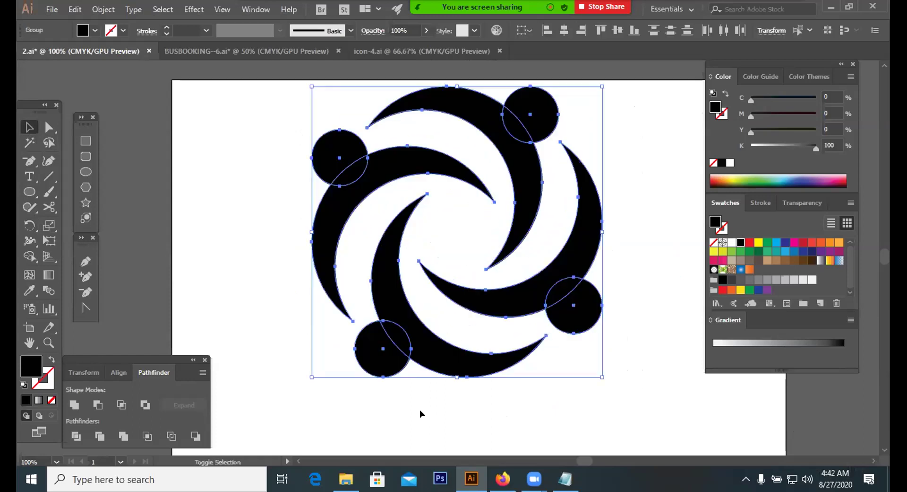
Step: Nudge the lower-left figure eight increments to the left to adjust its spacing in the ring
left_click(385, 414)
left_click(399, 341)
left_click(441, 320)
left_click(411, 332)
left_click(439, 320)
left_click(409, 338)
left_click(448, 318)
left_click(424, 337)
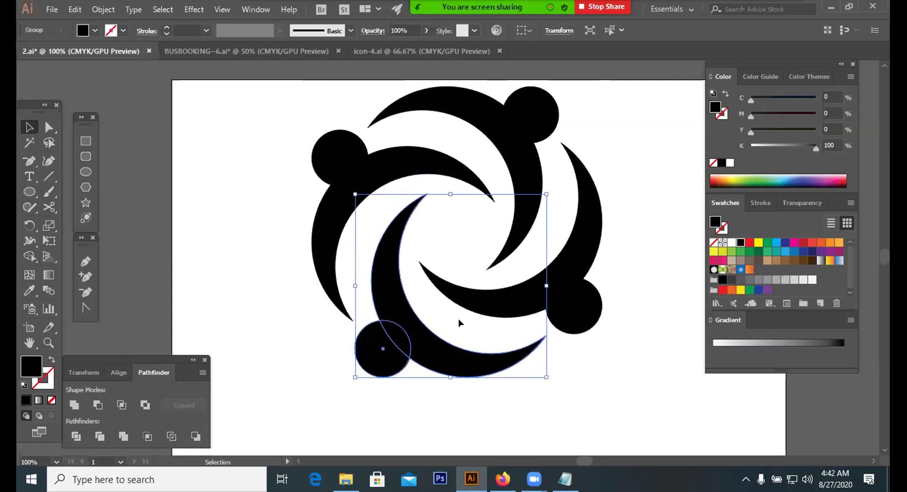
key("Left")
key("Left")
key("Left")
key("Left")
key("Left")
key("Left")
key("Left")
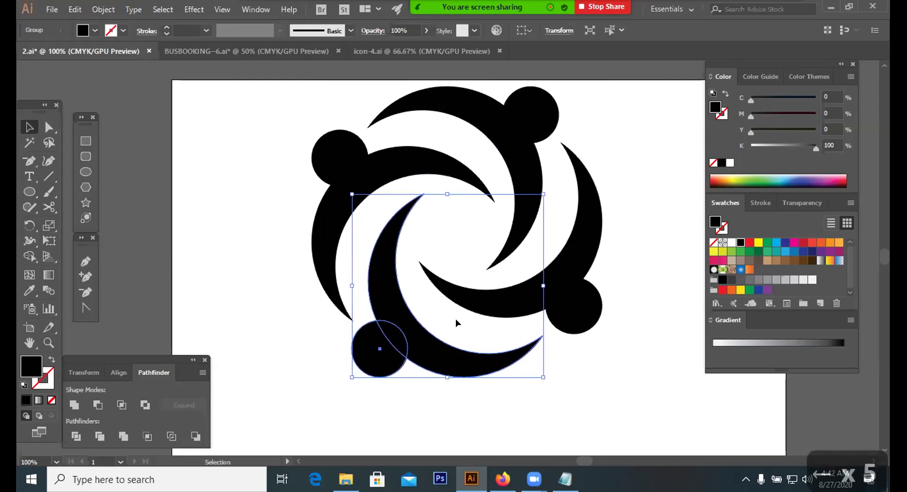
key("Left")
Step: Nudge the lower-right figure eleven increments down to adjust its spacing in the ring
left_click(585, 304)
key("Down")
key("Down")
key("Down")
key("Down")
key("Down")
key("Down")
key("Down")
key("Down")
key("Down")
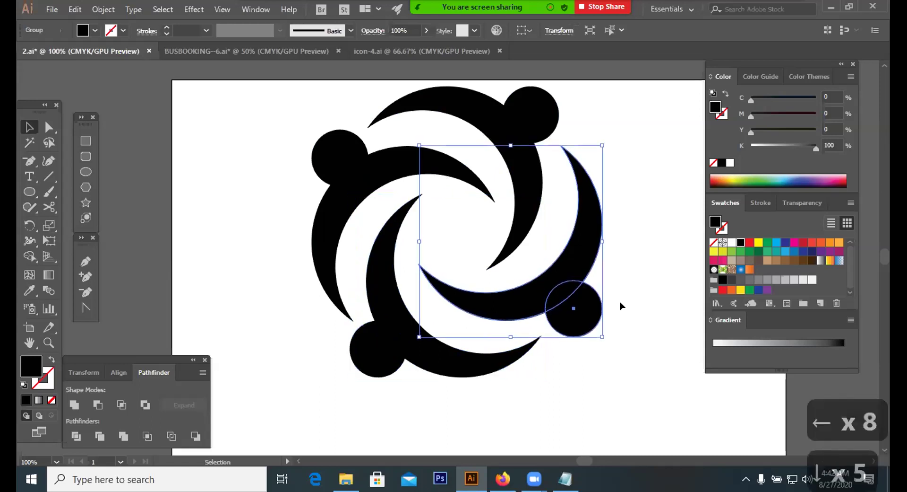
key("Down")
key("Down")
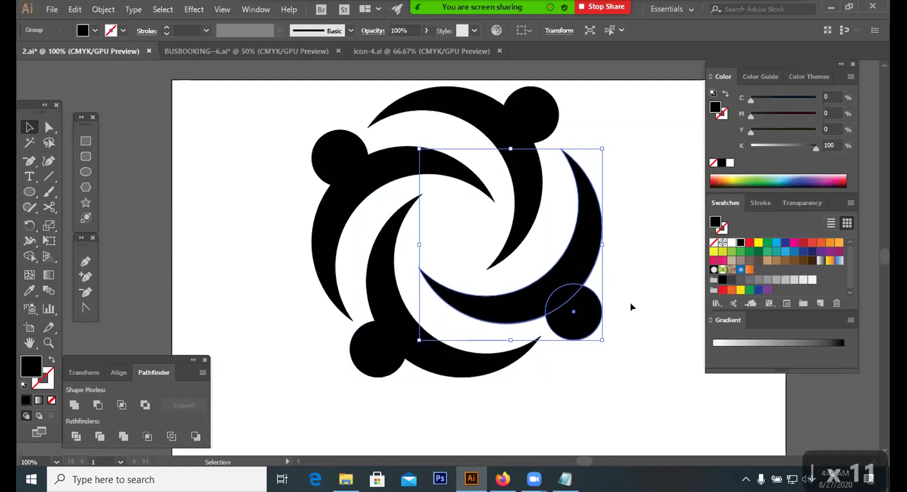
Step: Nudge the upper-right figure seven increments to the right to even out the ring's gaps
left_click(550, 195)
left_click(539, 195)
key("Right")
key("Right")
key("Right")
key("Right")
key("Right")
key("Right")
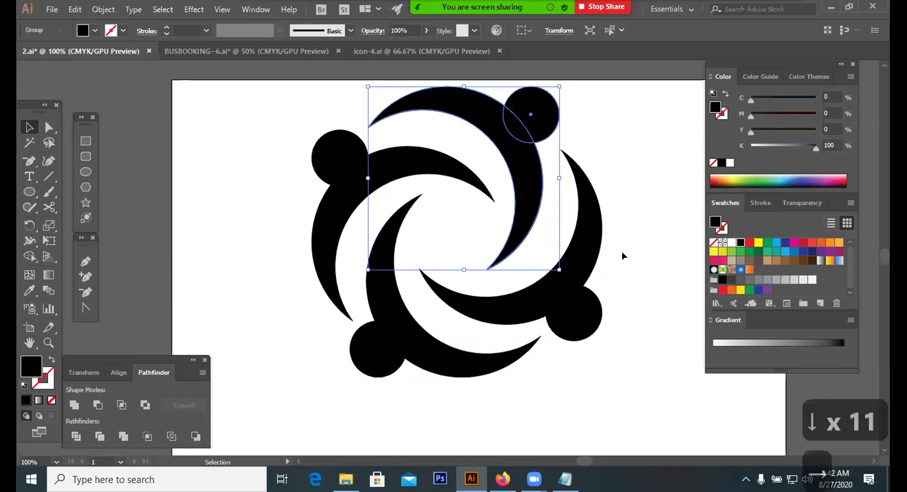
key("Right")
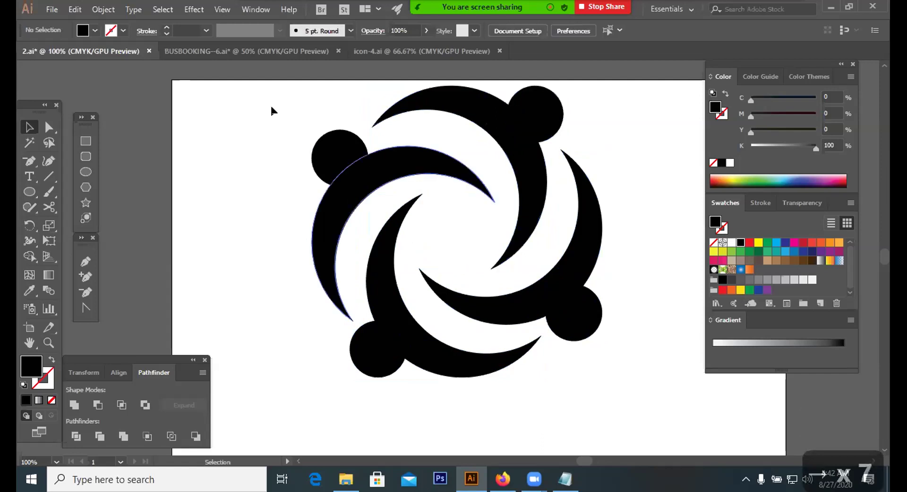
Step: Shrink the adjusted ring to icon size to preview it, and enlarge it to about one sixth of the artboard's width
left_click_drag(270, 104, 629, 369)
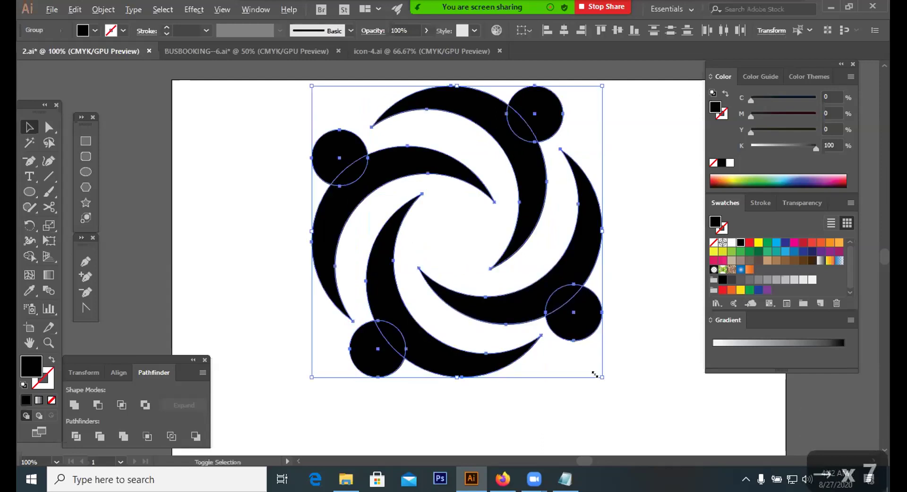
left_click_drag(527, 295, 478, 248)
left_click(466, 284)
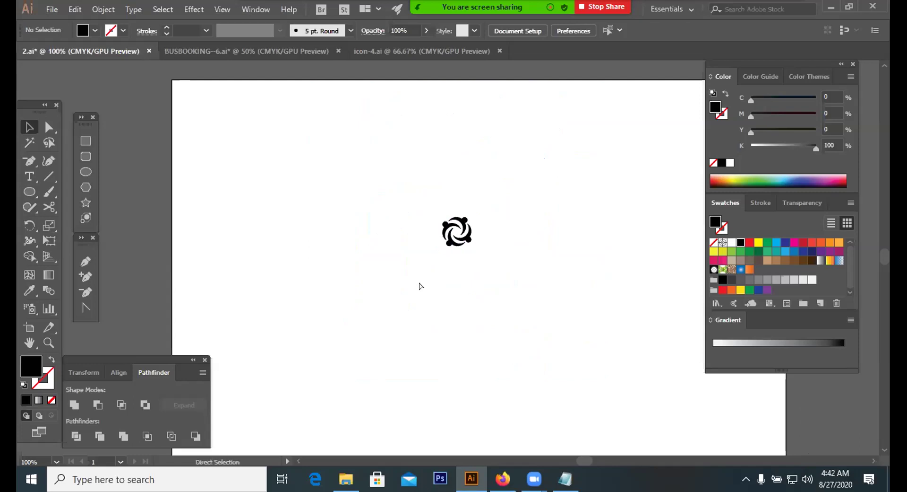
key("ctrl+minus")
key("ctrl+minus")
left_click_drag(424, 272, 396, 241)
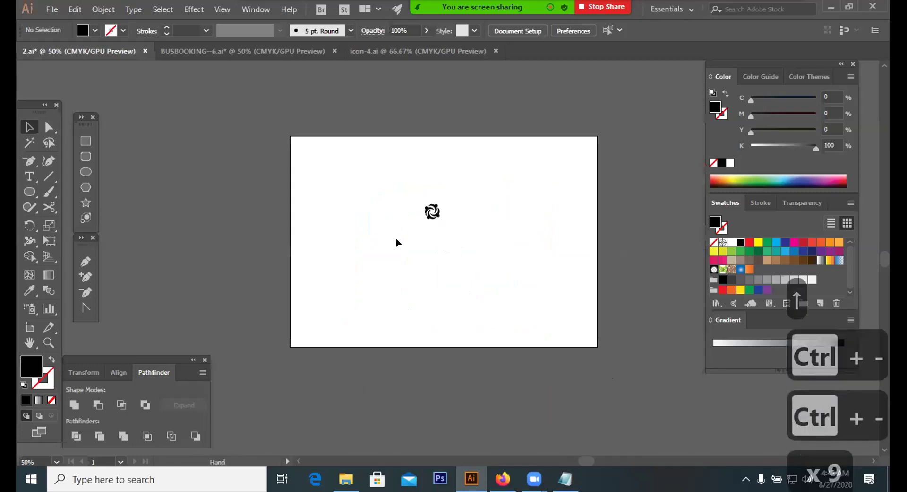
left_click(432, 211)
left_click_drag(442, 220, 458, 236)
left_click(483, 247)
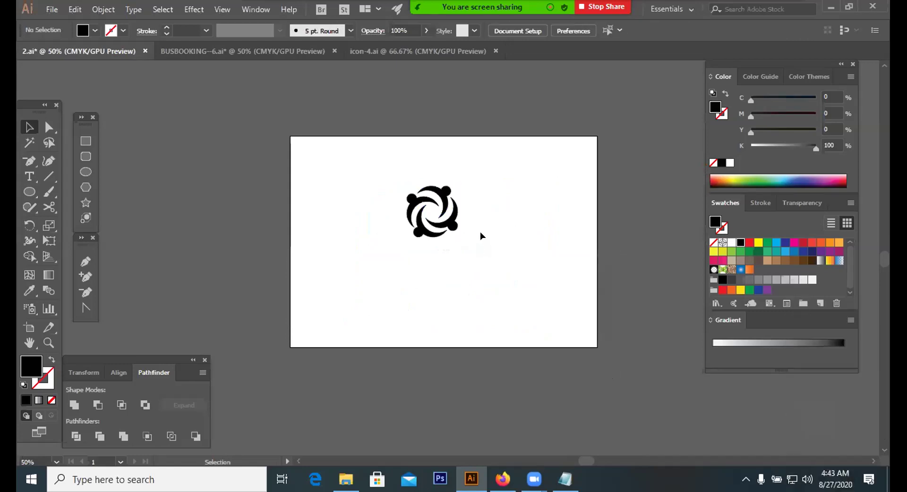
Step: Enlarge the four-figure ring emblem to about two fifths of the artboard's width
left_click_drag(366, 263, 491, 179)
left_click_drag(455, 235, 508, 266)
left_click(507, 267)
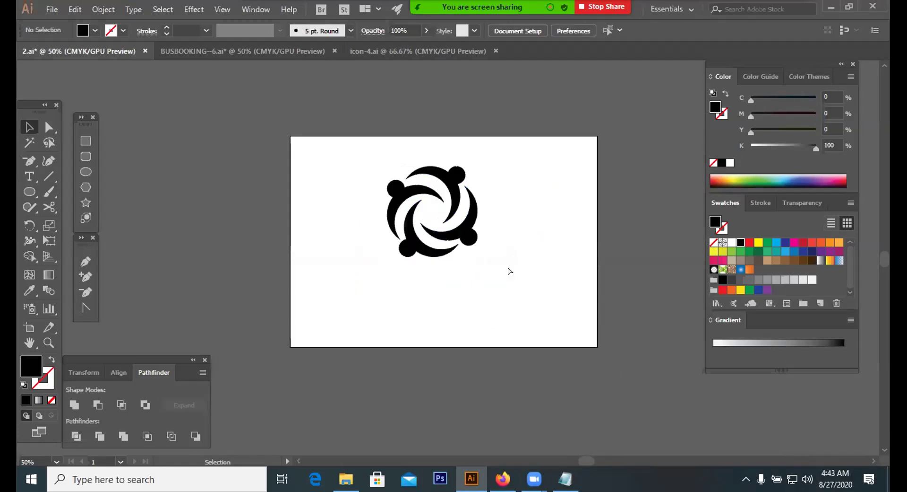
key("ctrl+minus")
left_click_drag(421, 257, 471, 275)
left_click(436, 243)
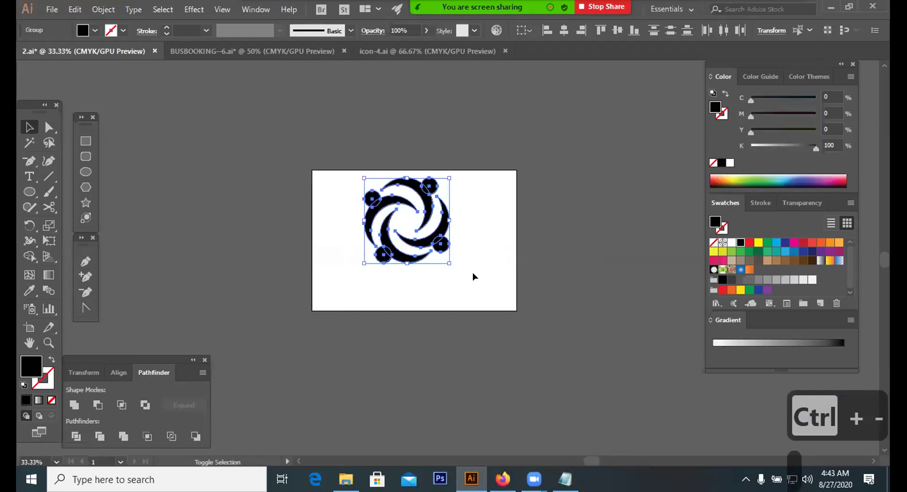
left_click(472, 276)
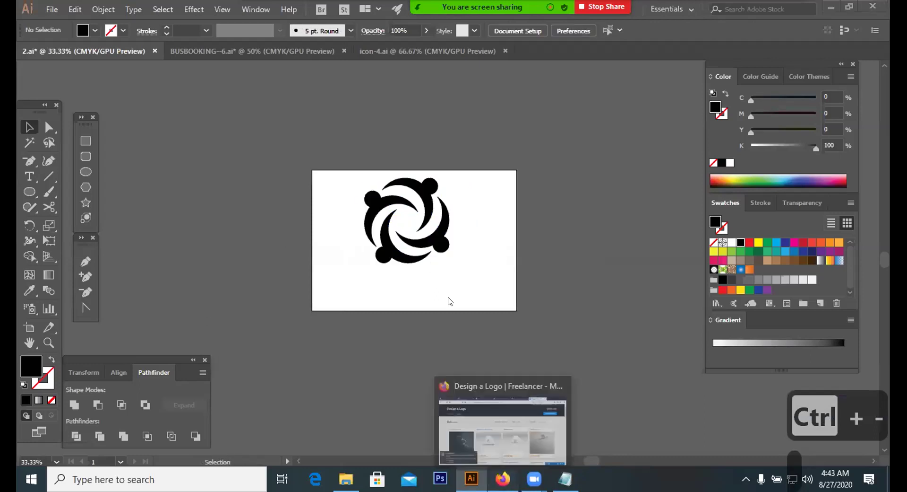
Step: Switch to Firefox and look through the contest entries as far as entry #189 for the next emblem
left_click(503, 479)
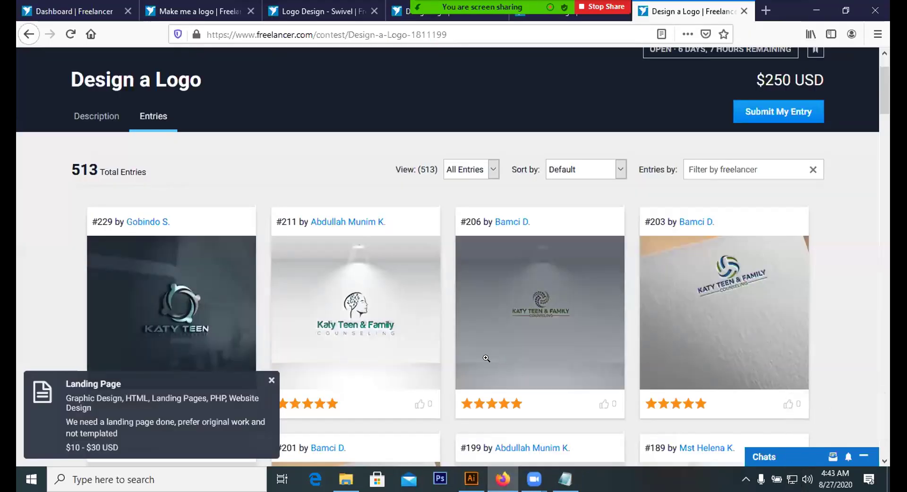
scroll(460, 355, "down", 3)
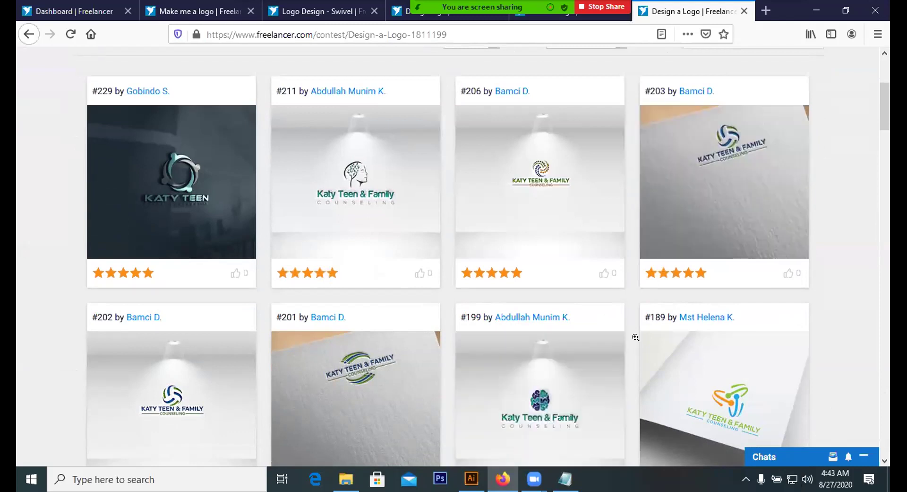
scroll(696, 361, "down", 4)
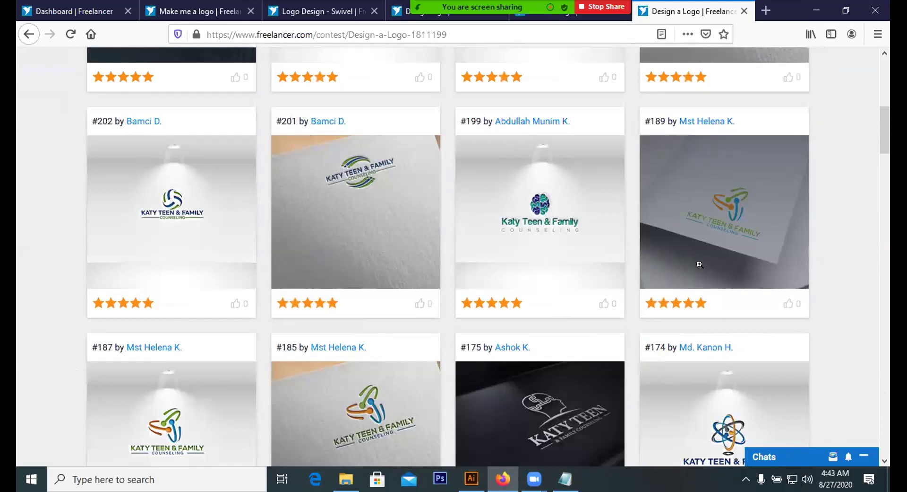
Step: Switch back to Illustrator, shrink the ring emblem to about one seventh of the artboard's width, and park it over the artboard's upper-right edge
mouse_move(471, 478)
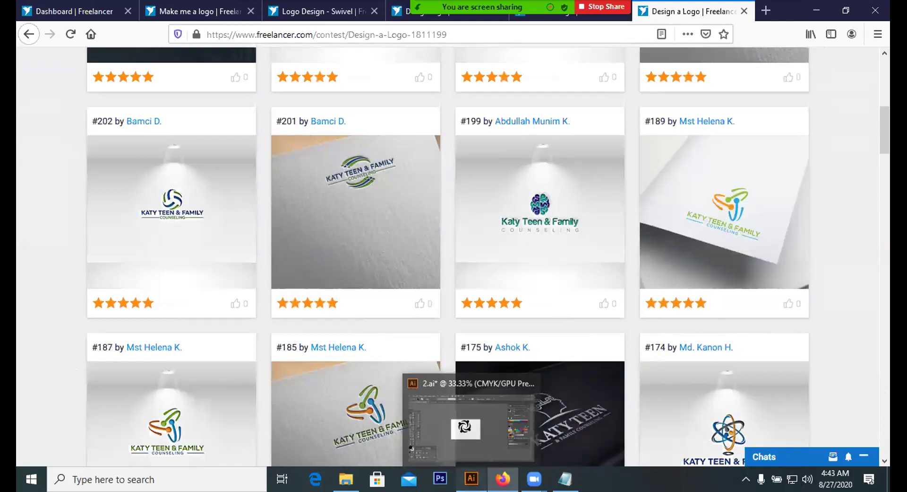
left_click(408, 258)
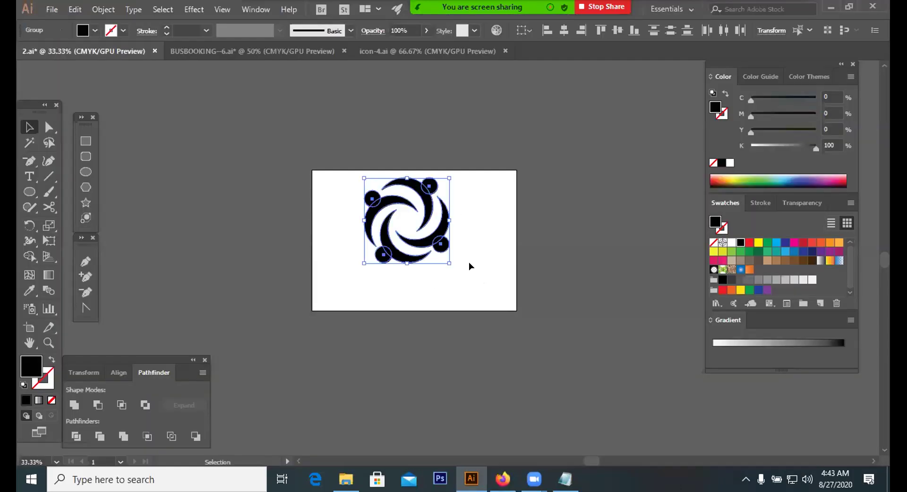
left_click_drag(449, 261, 518, 195)
right_click(407, 232)
left_click(450, 308)
left_click(451, 267)
left_click(458, 248)
Step: Draw an open curve bulging left near the artboard's centre with the Pen tool, about two fifths of the artboard's height
key("ctrl+equal")
key("ctrl+equal")
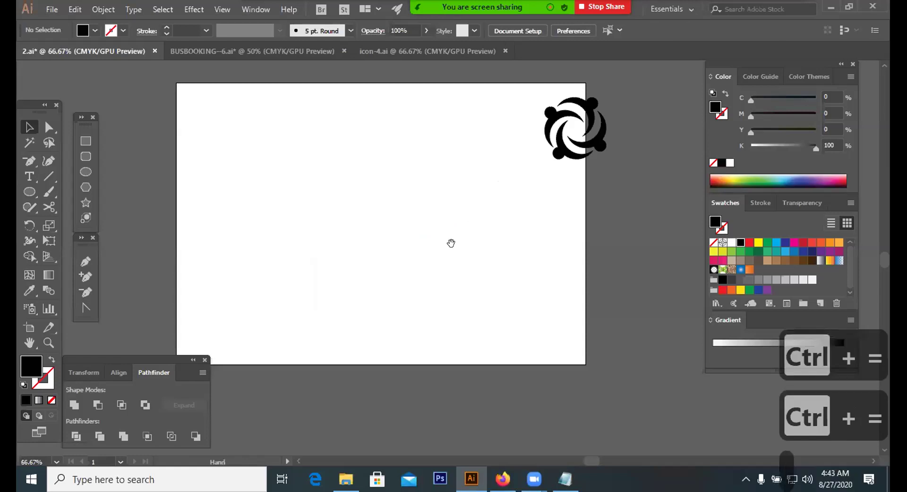
left_click(82, 259)
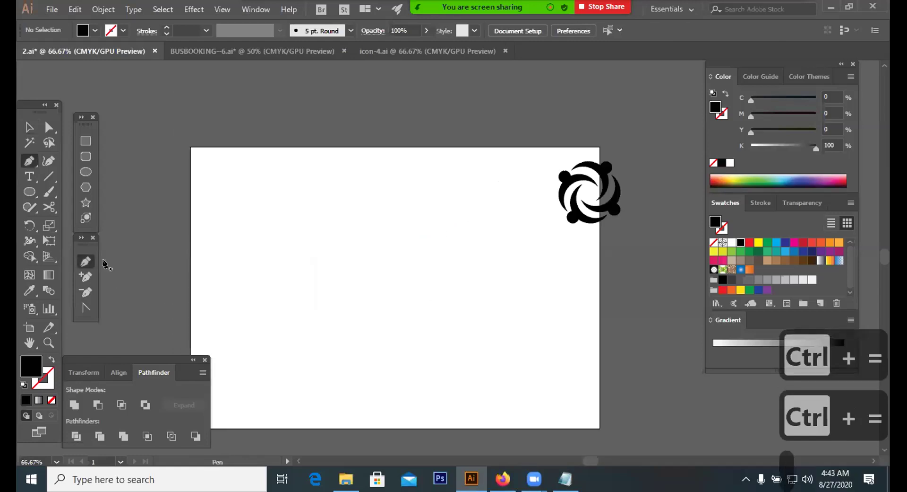
left_click(404, 284)
left_click(357, 221)
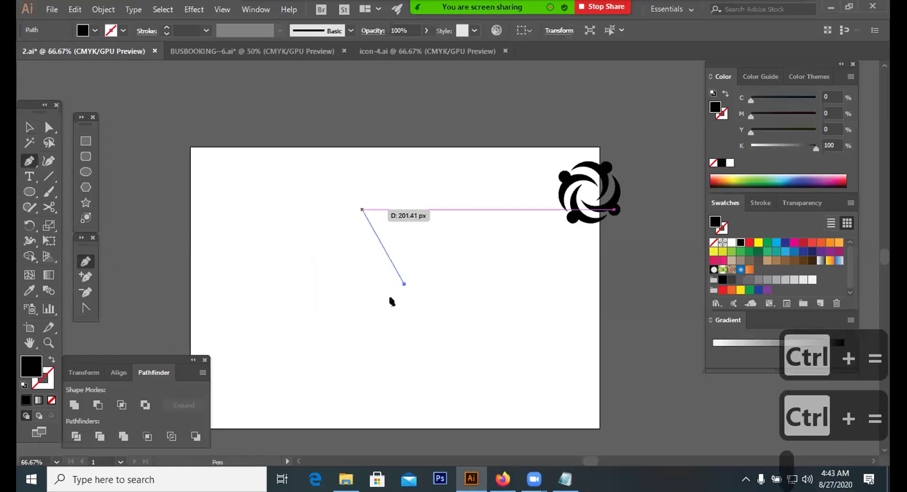
key("ctrl+z")
left_click_drag(415, 305, 375, 254)
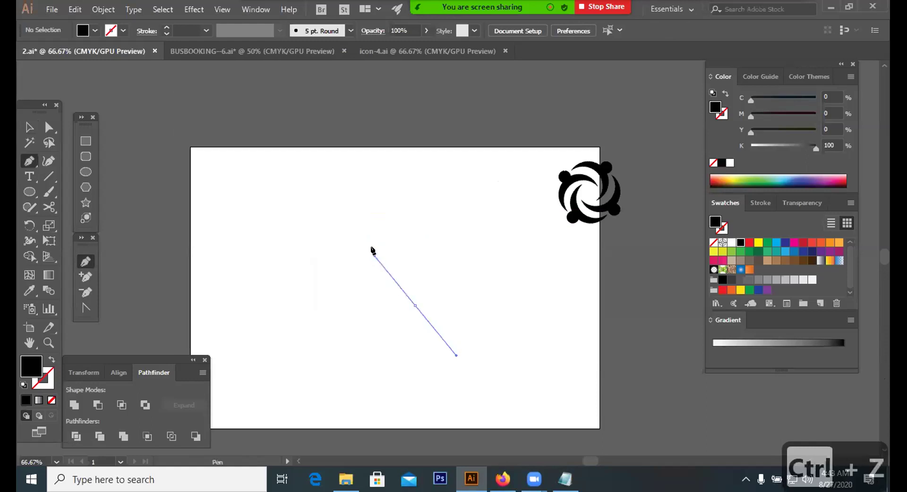
left_click_drag(412, 193, 441, 173)
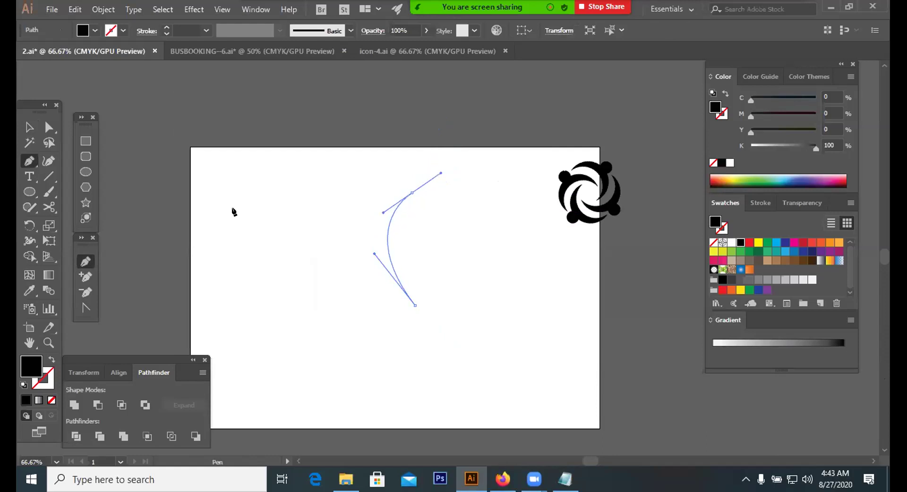
left_click(30, 127)
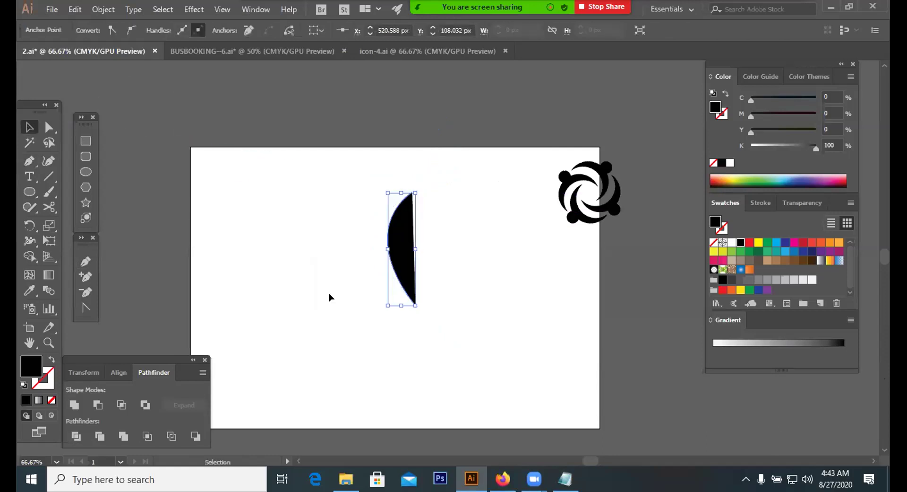
Step: Give the curve a 10 pt black stroke and no fill
left_click(166, 29)
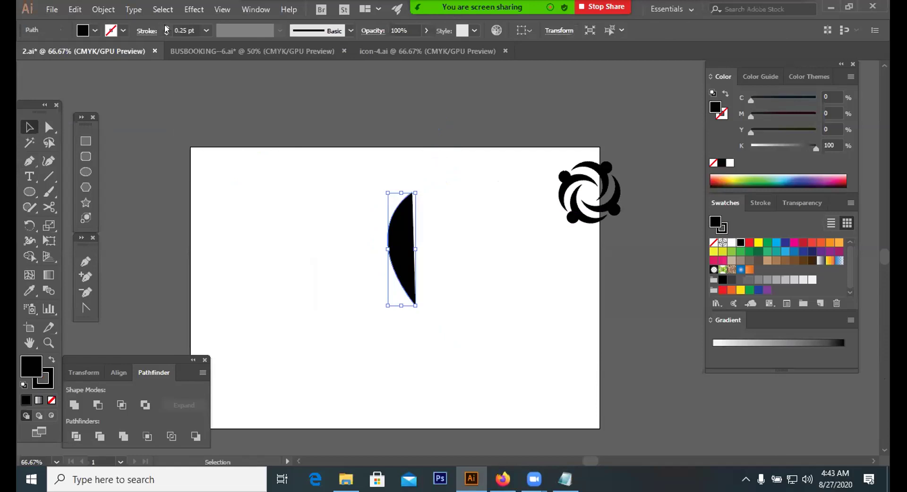
left_click(166, 28)
left_click(166, 27)
left_click(166, 27)
left_click(167, 27)
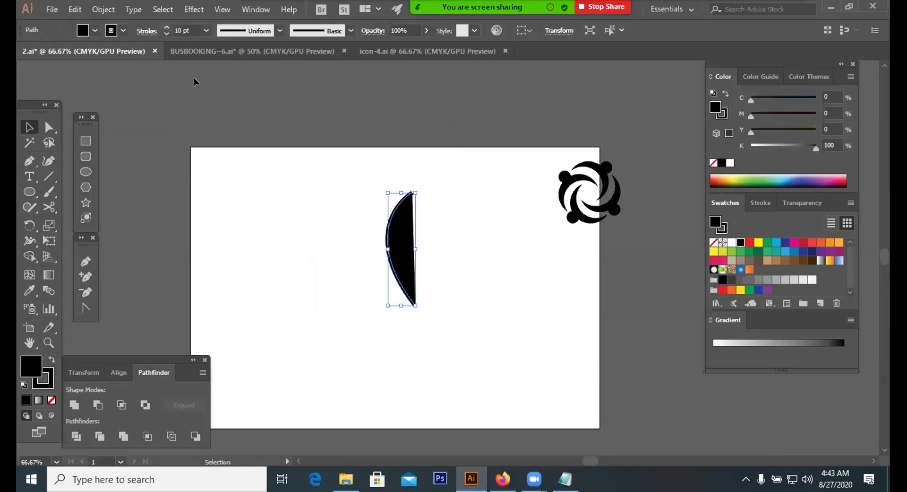
left_click(52, 400)
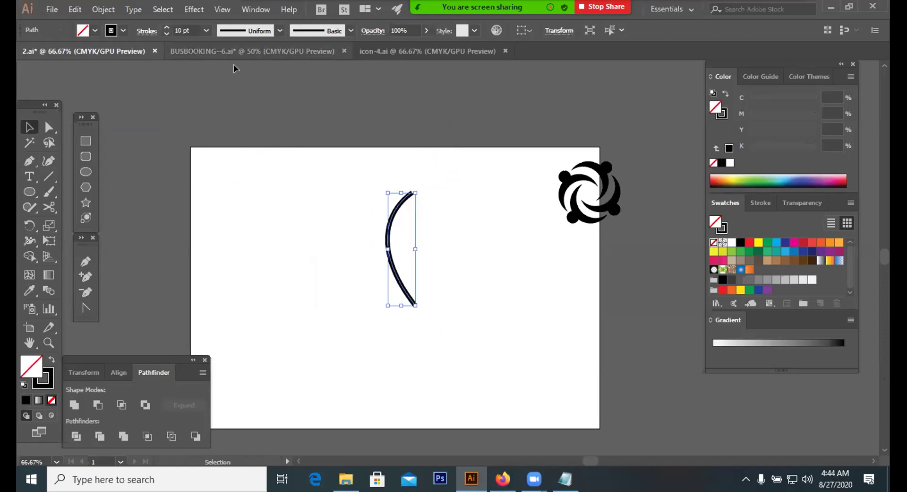
Step: Increase the curve's stroke weight to 20 pt
left_click(166, 27)
left_click(166, 27)
left_click(166, 27)
left_click(166, 27)
left_click(166, 26)
left_click(166, 27)
left_click(165, 27)
left_click(165, 27)
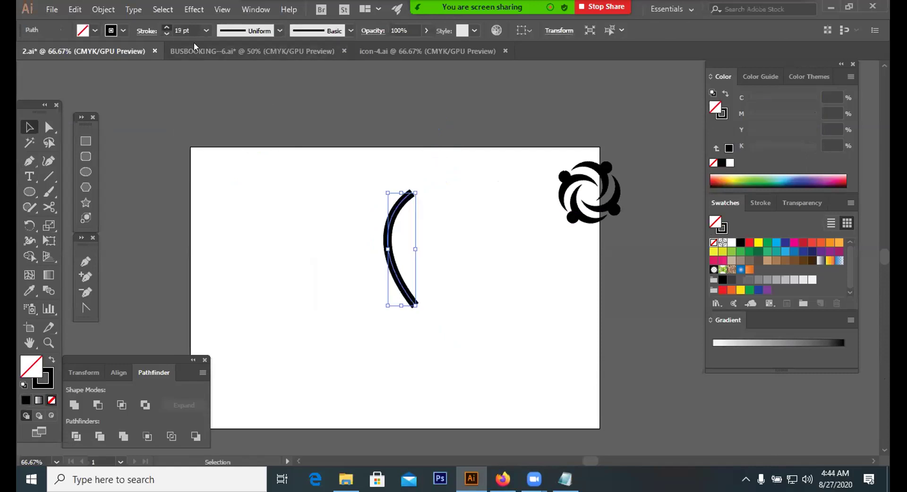
left_click(205, 31)
left_click(324, 128)
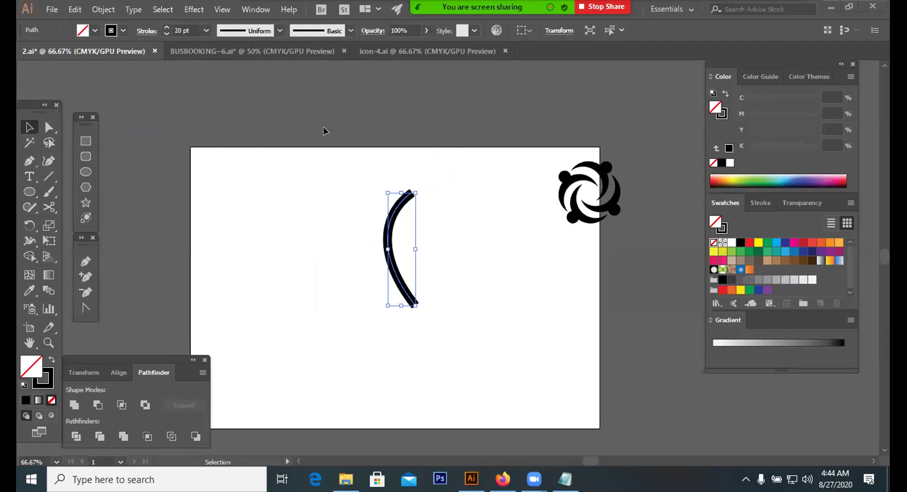
Step: Apply the tapered triangular width profile to the curve's stroke, with round corners and a round cap
left_click(277, 33)
left_click(232, 137)
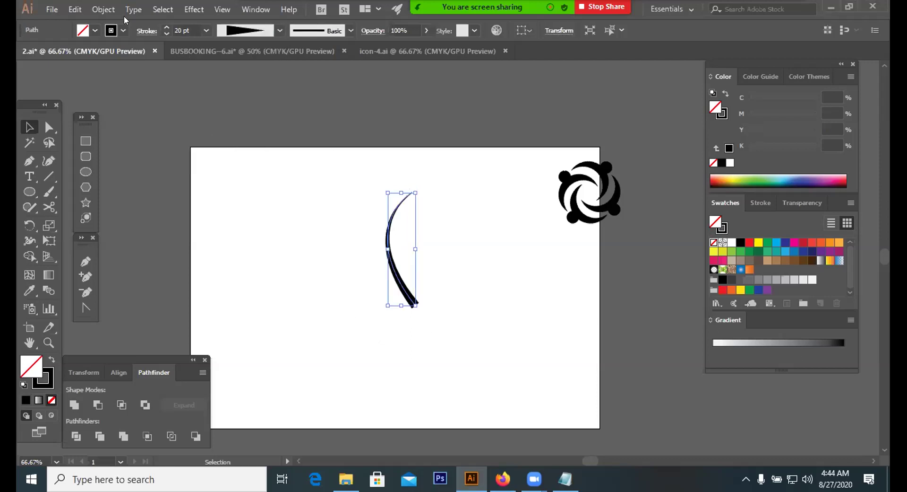
left_click(141, 30)
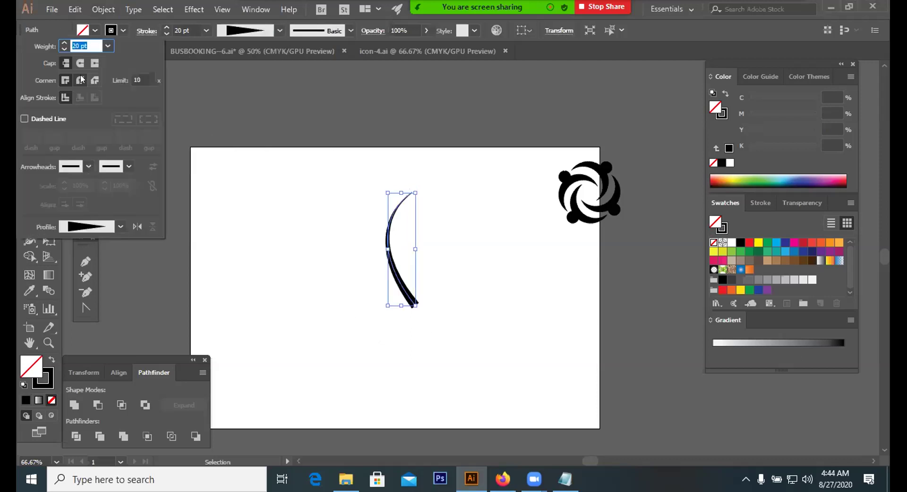
left_click(80, 80)
left_click(81, 63)
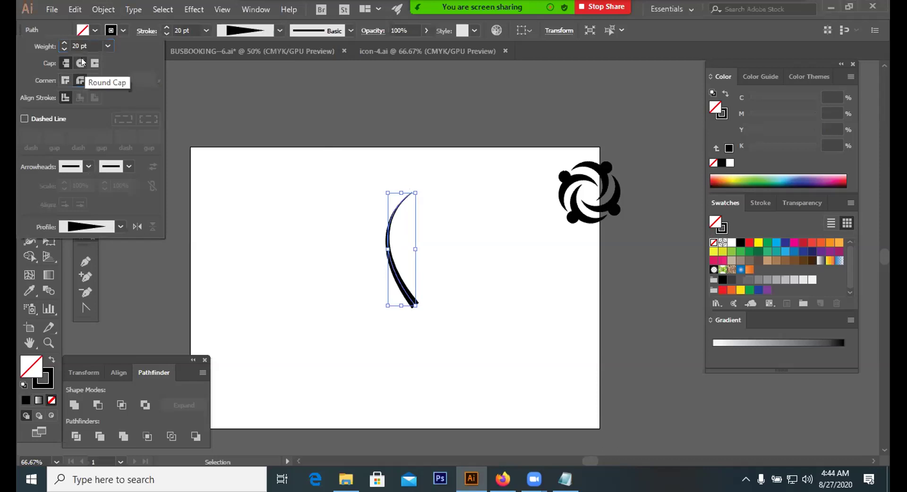
left_click(481, 354)
Step: Thicken the tapered curve's stroke to 36 pt
key("a")
key("ctrl+plus")
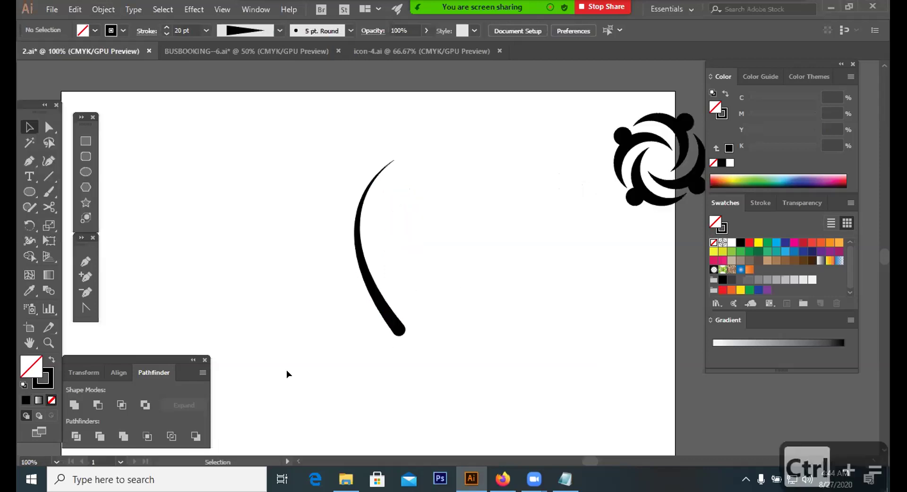
key("ctrl+a")
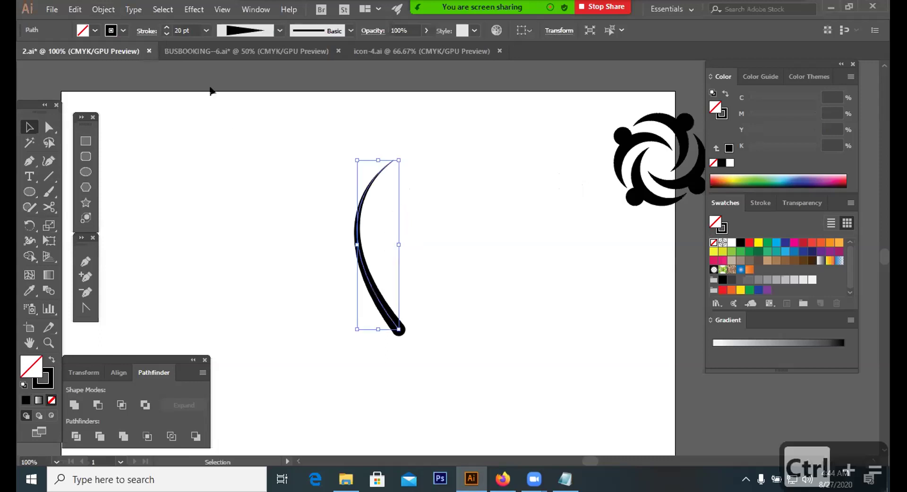
left_click(166, 27)
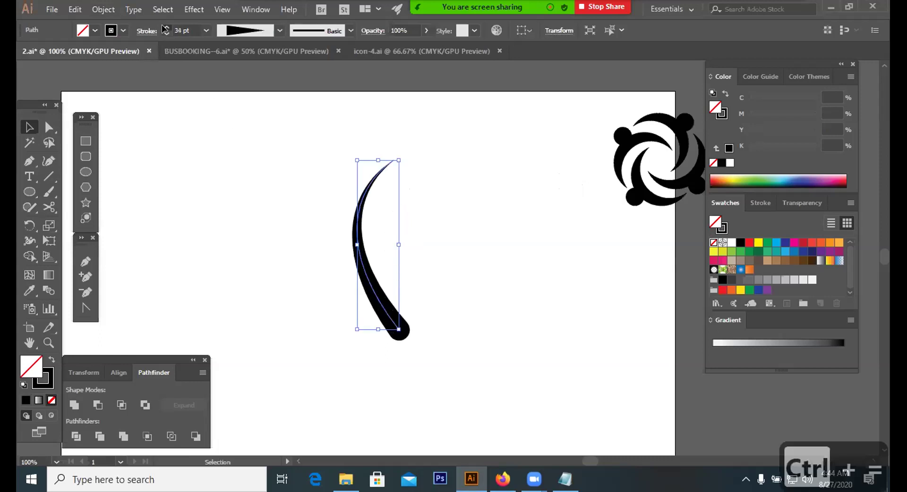
left_click(514, 344)
Step: Duplicate the tapered curve, rotate the left one slightly clockwise, and place it up and left of the other
mouse_move(390, 326)
left_mouse_down()
mouse_move(407, 296)
mouse_move(358, 302)
mouse_move(344, 293)
mouse_move(351, 282)
left_mouse_up()
left_click(407, 336)
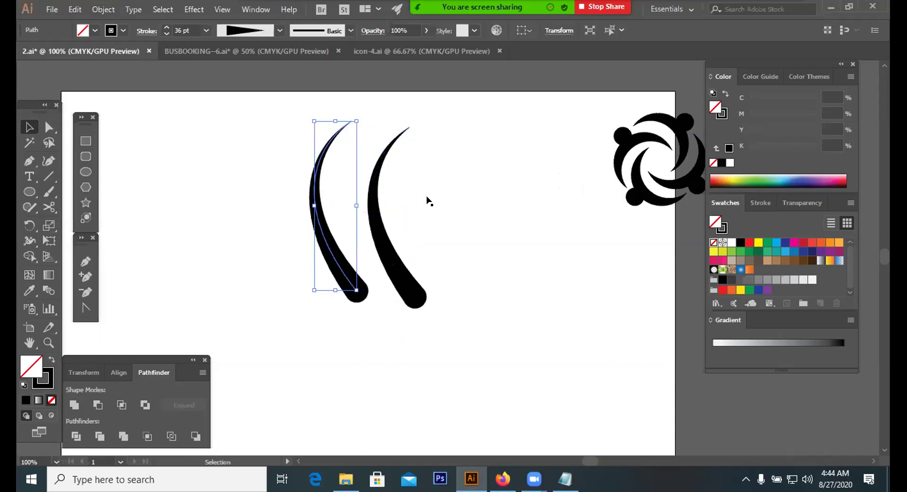
left_click_drag(362, 112, 373, 124)
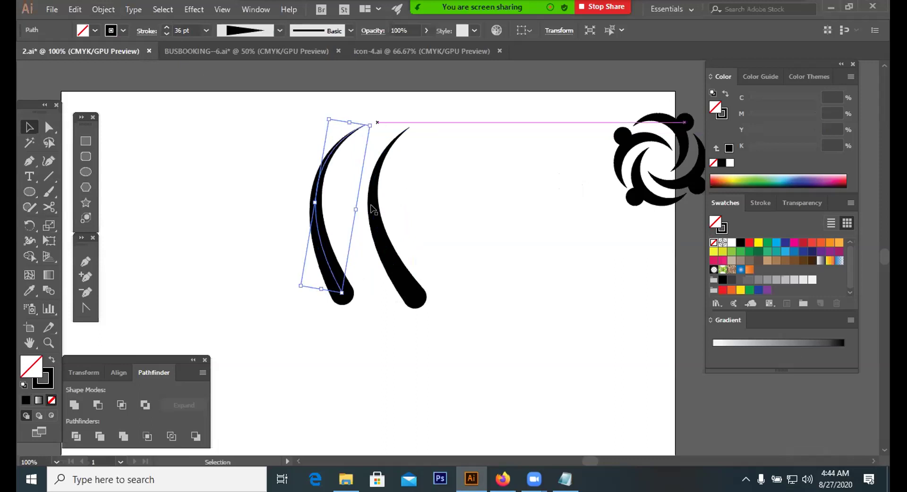
left_click_drag(333, 226, 464, 259)
left_click(410, 251)
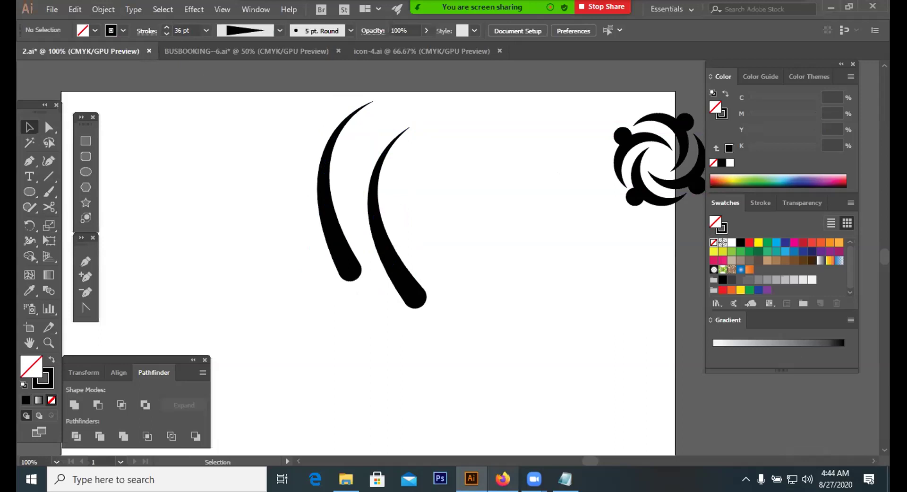
Step: Switch to Firefox and open contest entry #189 to examine how its emblem's figures are built
key("alt+Tab")
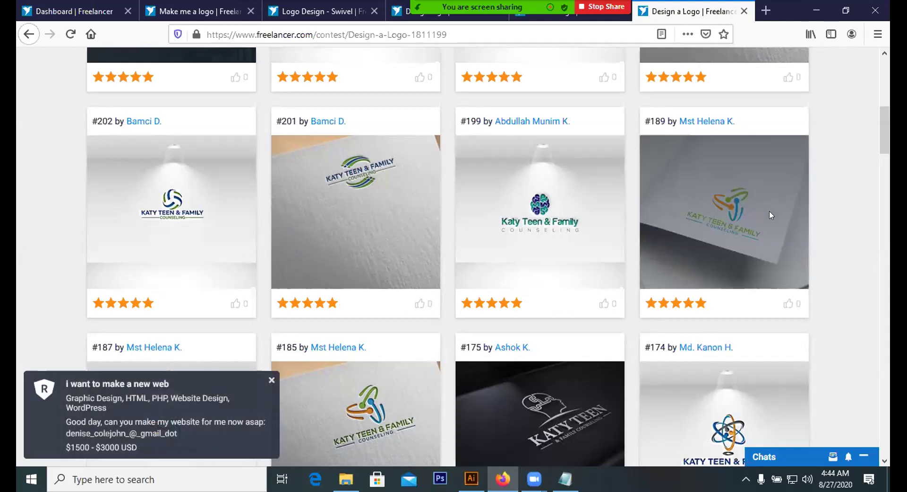
left_click(771, 215)
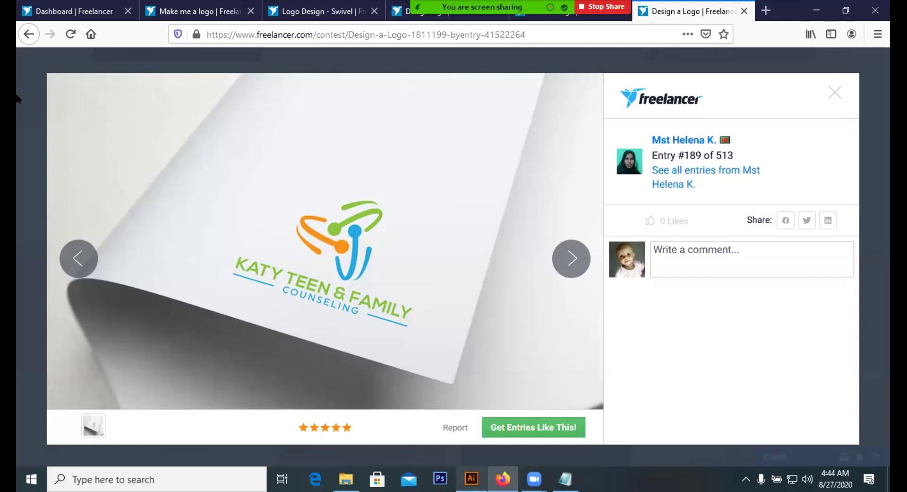
Step: Return to Illustrator and delete the left one of the two tapered curves
left_click(47, 125)
left_click(320, 182)
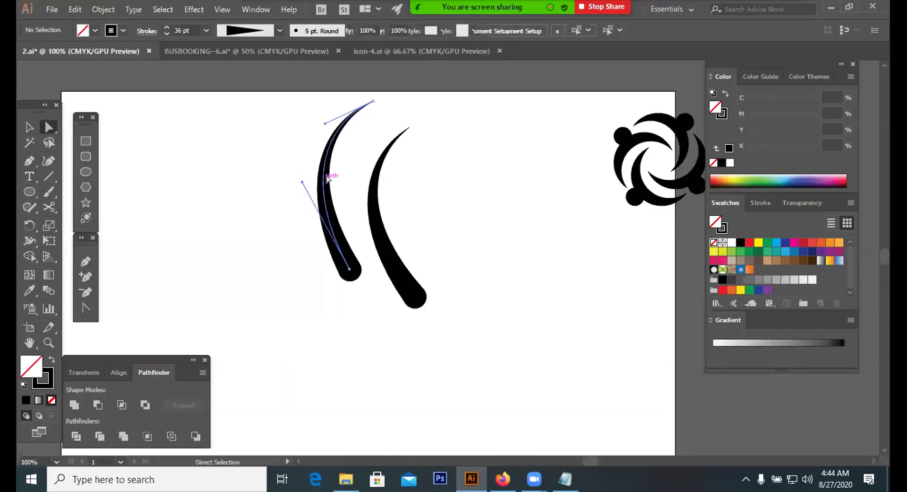
key("BackSpace")
key("BackSpace")
Step: Bend the curve's thin upper end into a downward hook, placing its end anchor at X 600 px, Y 216 px
left_click_drag(409, 127, 387, 163)
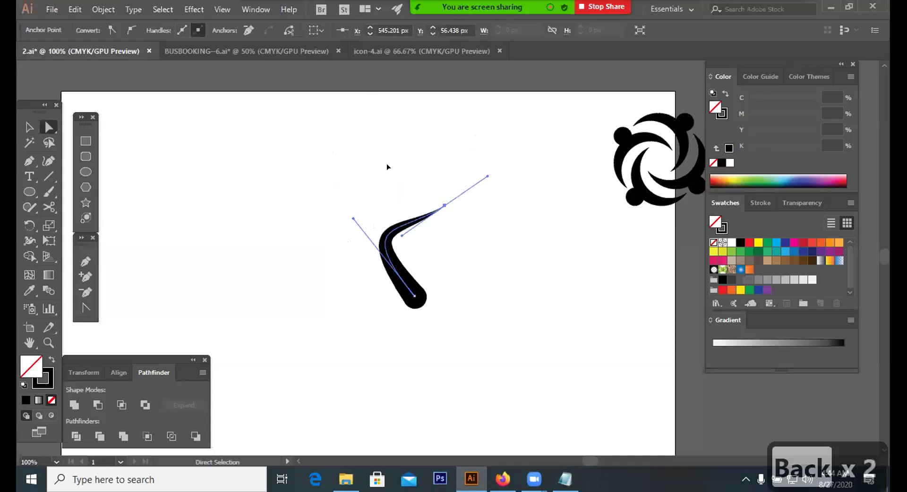
left_click(463, 211)
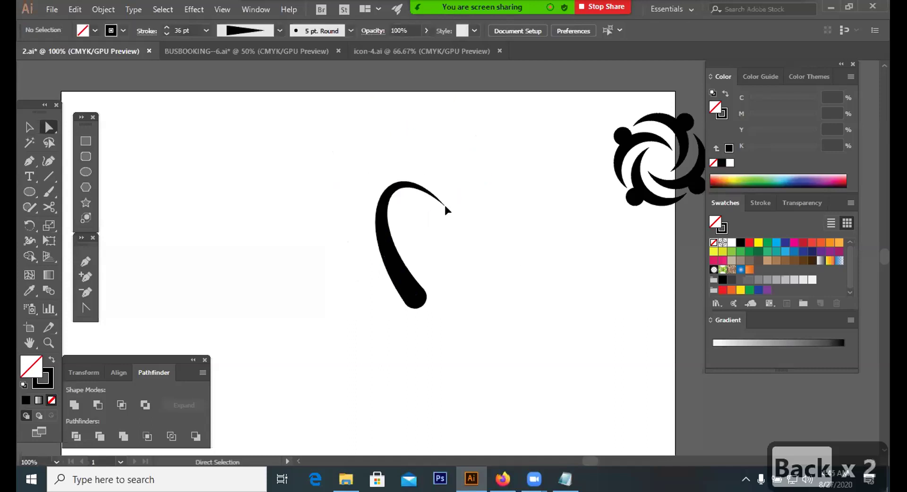
left_click(445, 205)
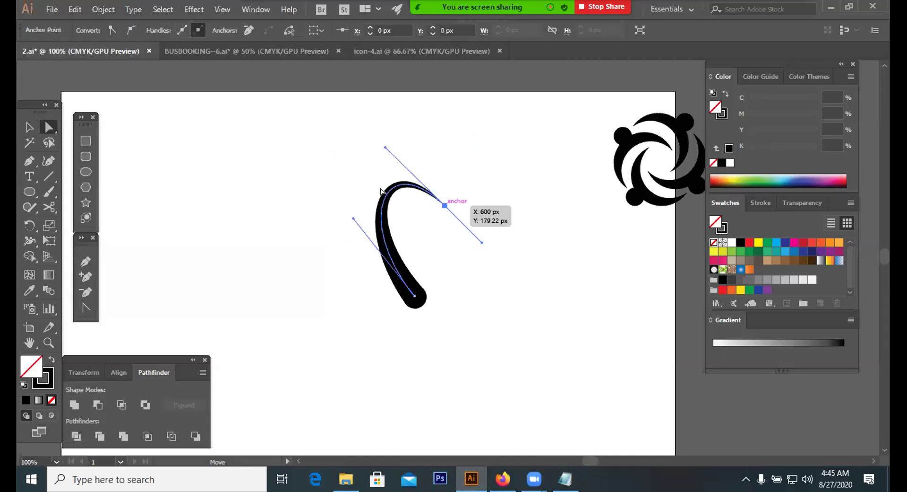
left_click_drag(464, 184, 421, 258)
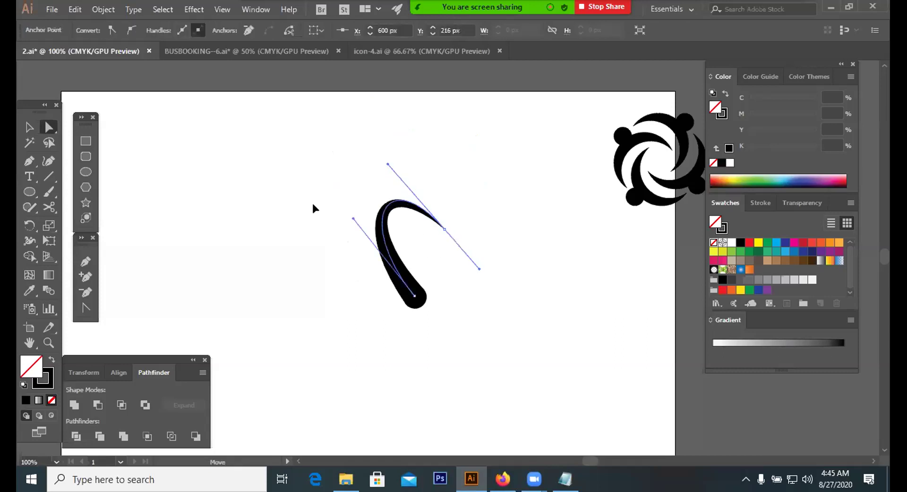
Step: Set the hooked curve's stroke to a Uniform width profile and a weight of 16 pt
left_click(313, 206)
left_click(21, 123)
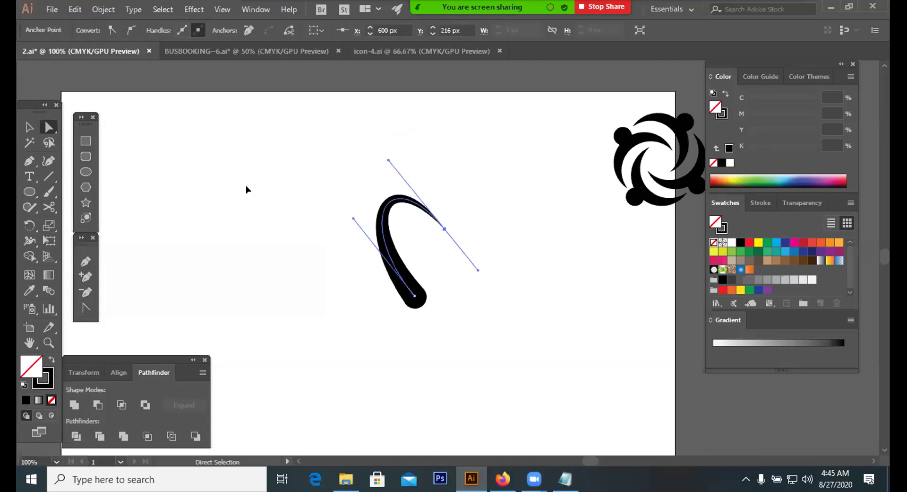
left_click_drag(264, 178, 441, 276)
left_click_drag(377, 313, 377, 317)
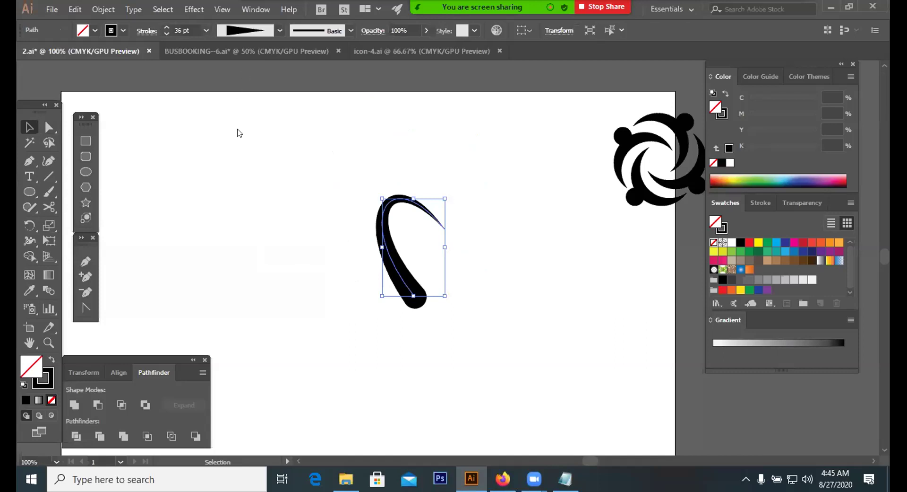
left_click(244, 30)
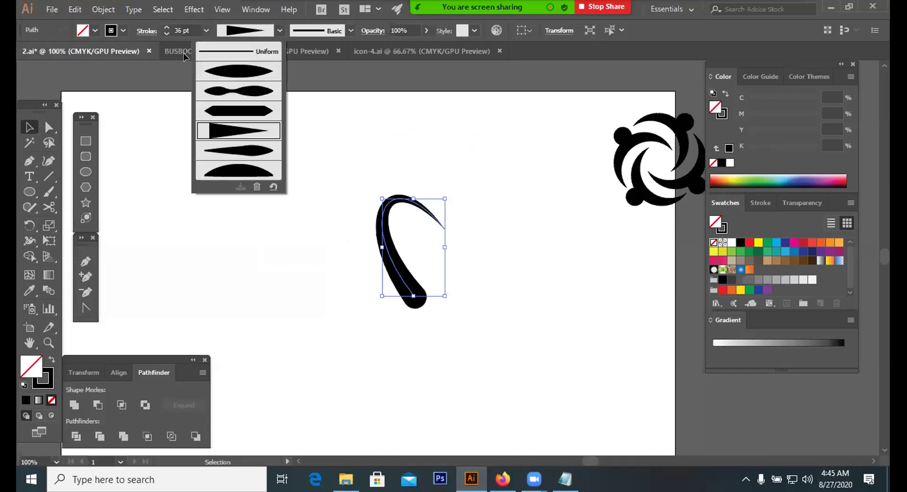
key("ctrl+z")
left_click(163, 32)
left_click(214, 181)
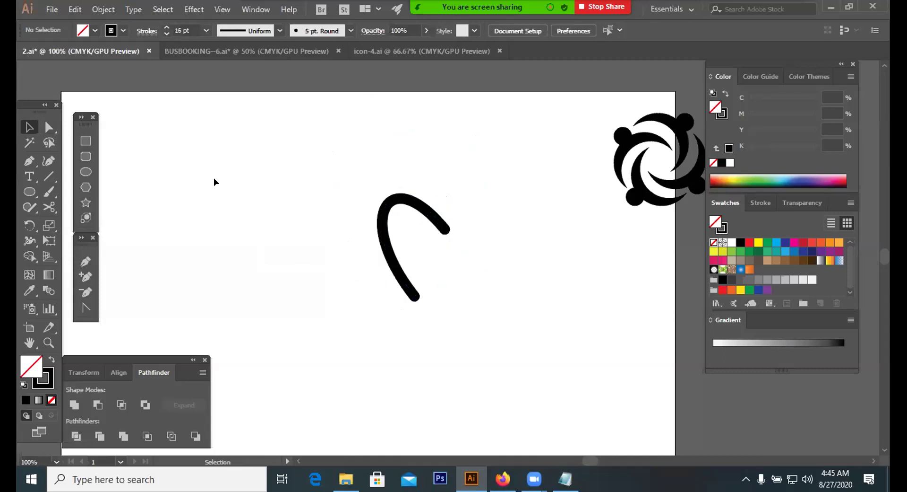
Step: Draw a circle about 46 px wide centred on the curve's lower end and give it a black fill without stroke
key("l")
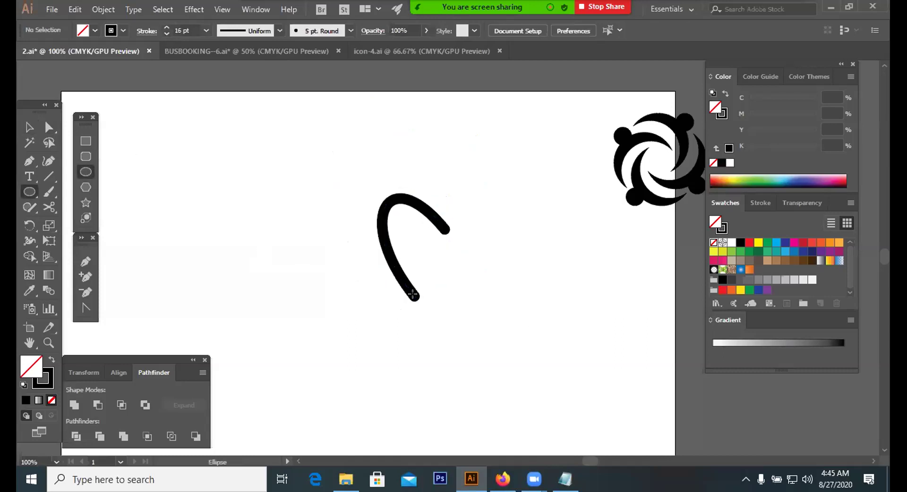
left_click_drag(414, 296, 426, 307)
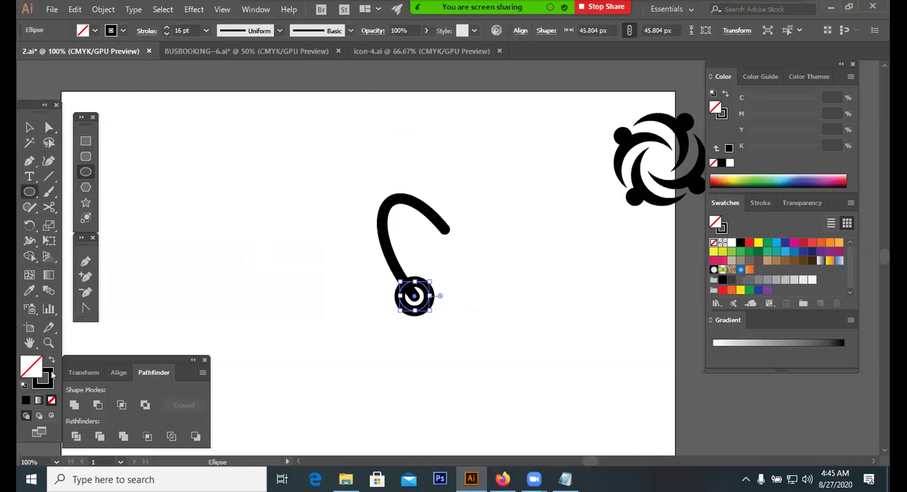
left_click(52, 360)
left_click(29, 128)
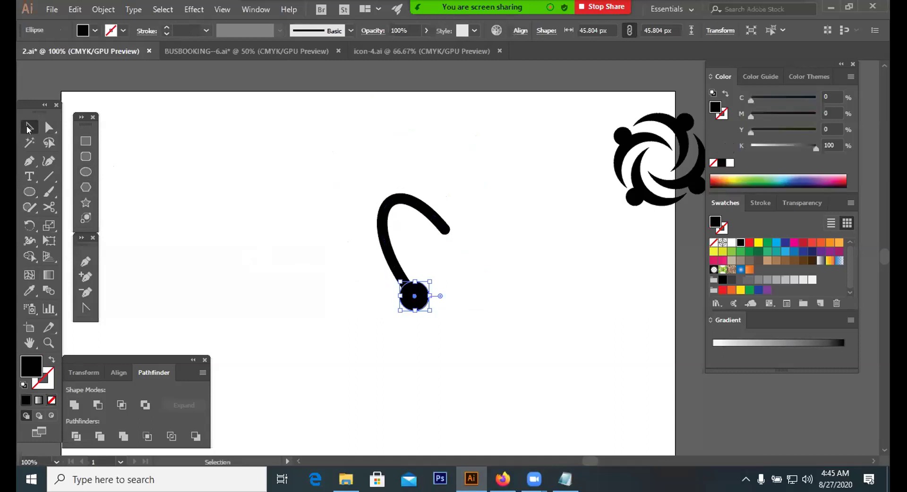
left_click(473, 342)
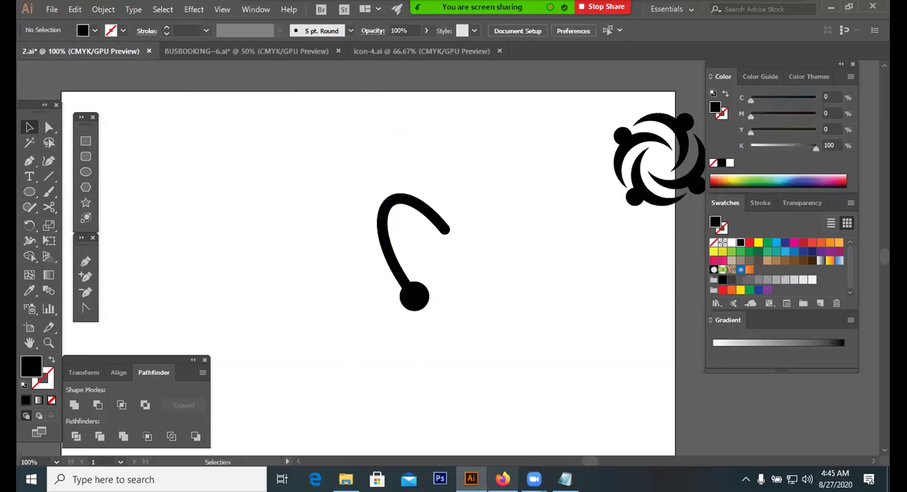
Step: Check entry #189 in Firefox, then back in Illustrator move the circle and the curve's lower end down and right and readjust the bend
key("alt+Tab")
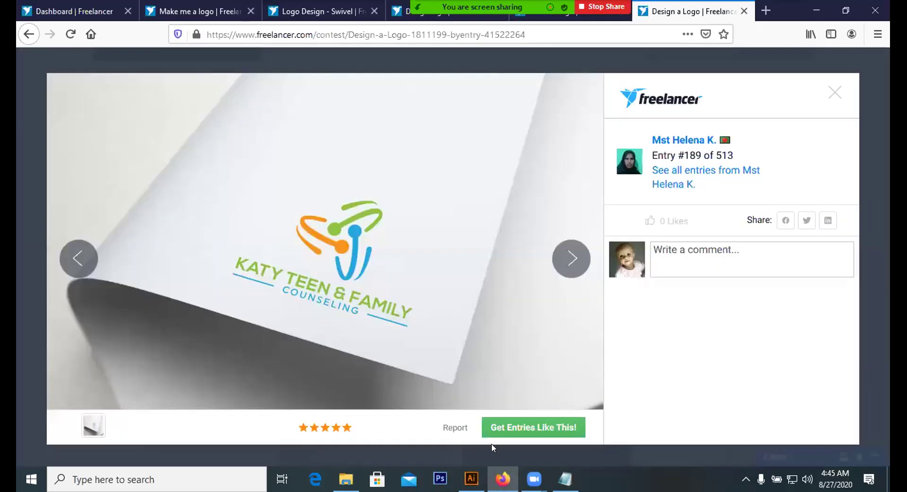
left_click(472, 478)
left_click(48, 125)
left_click_drag(356, 343, 475, 277)
left_click(415, 297)
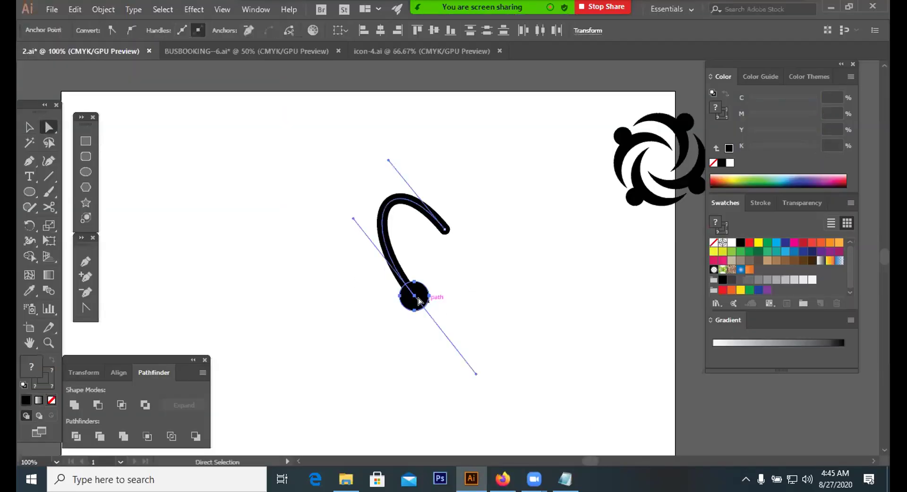
left_click_drag(415, 297, 432, 331)
left_click(396, 259)
left_click_drag(371, 255, 360, 233)
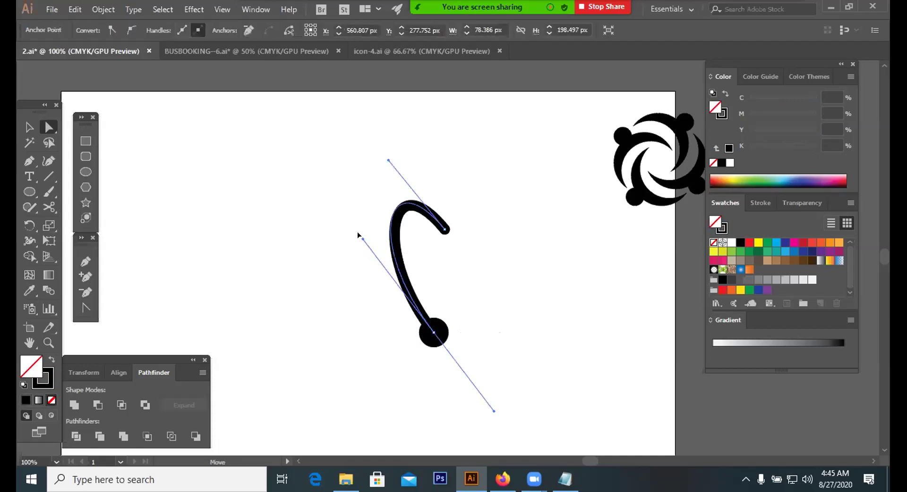
left_click(489, 282)
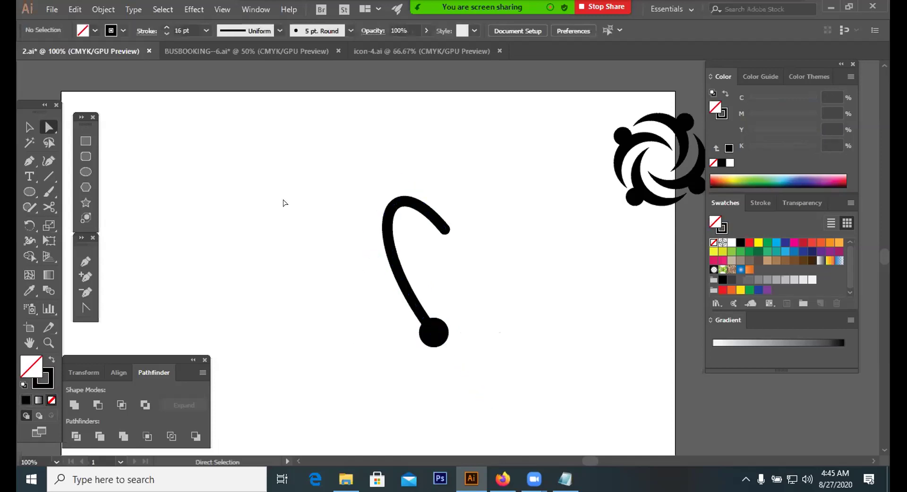
left_click(385, 223)
left_click(279, 186)
Step: Apply the tapered triangular width profile to the hooked curve and raise its stroke weight to 25 pt
left_click(29, 127)
left_click(440, 223)
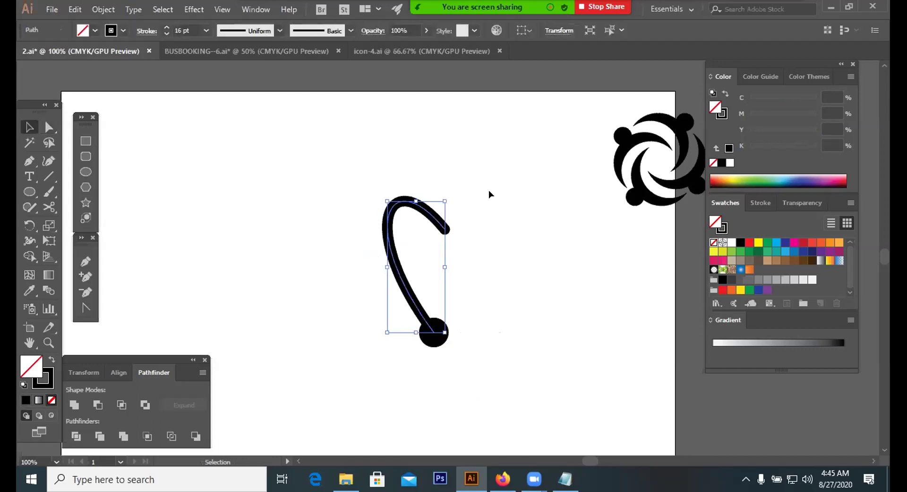
left_click(277, 30)
left_click(243, 134)
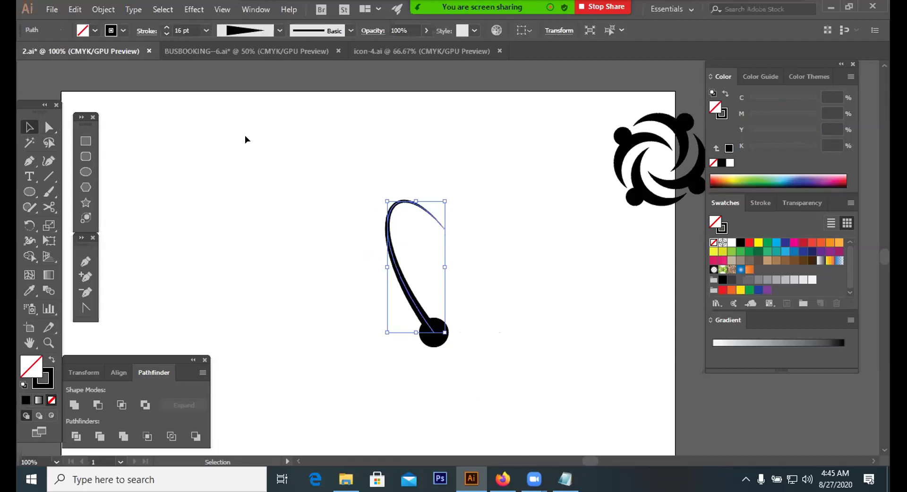
left_click(166, 27)
left_click(166, 27)
left_click(166, 27)
left_click(167, 27)
left_click_drag(246, 148, 534, 288)
left_click(534, 287)
Step: Move the hooked curve's thin end anchor to X 614 px, Y 245 px and lengthen its handle to reshape the arch
left_click(50, 127)
left_click_drag(486, 202, 435, 248)
left_click_drag(446, 233, 449, 247)
left_click_drag(396, 174, 384, 152)
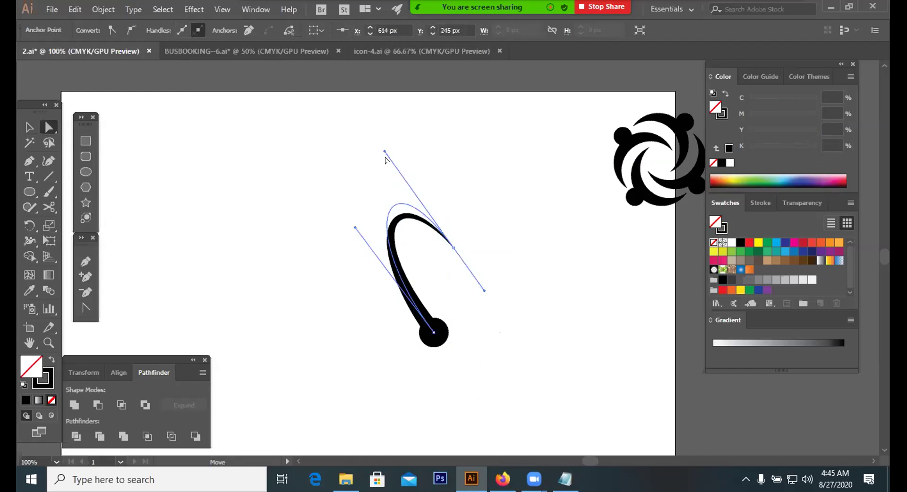
left_click(531, 263)
left_click_drag(555, 315, 512, 211)
left_click(22, 125)
left_click(374, 222)
left_click(434, 245)
left_click_drag(462, 253, 482, 284)
left_click(385, 215)
left_click(328, 249)
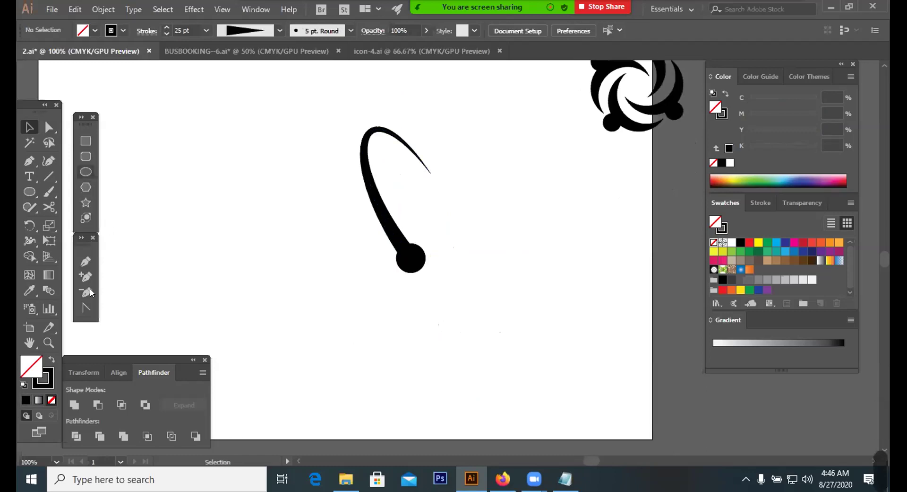
Step: Draw a short curved path with the Pen tool along the hooked figure's left side, ending at X 474 px, Y 193 px
left_click(85, 261)
left_click_drag(354, 227, 352, 101)
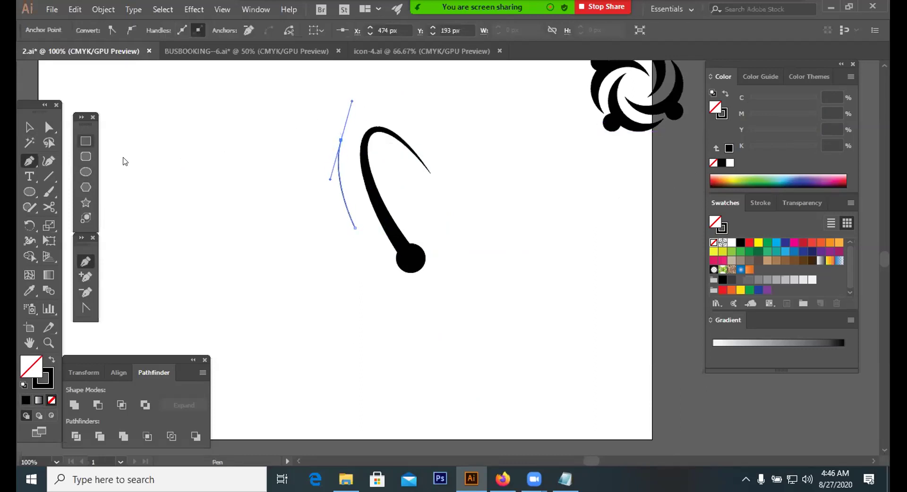
key("v")
left_click(369, 270)
left_click(349, 218)
left_click(365, 269)
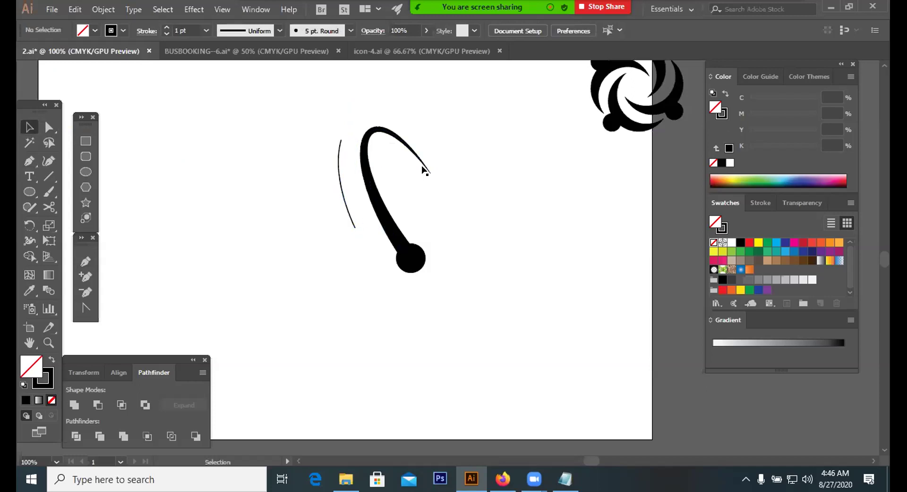
Step: Give the short curve the tapered triangular width profile and a 19 pt stroke
left_click(343, 197)
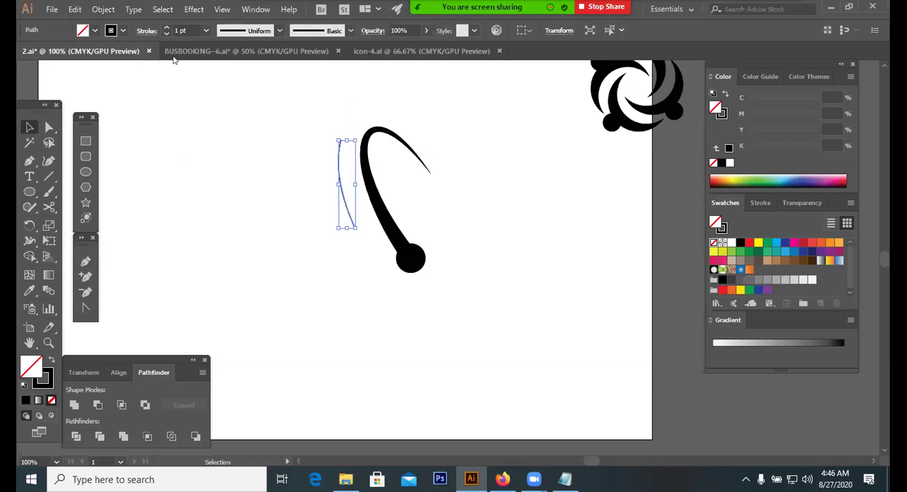
left_click(166, 27)
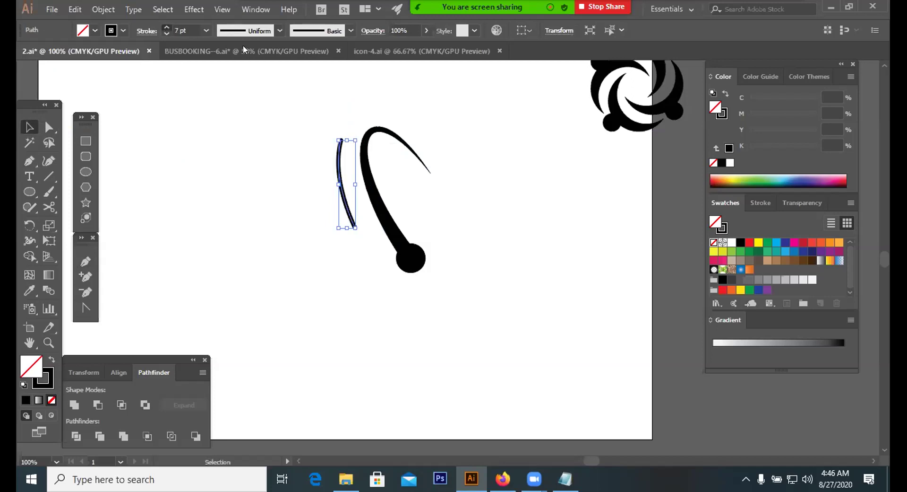
left_click(274, 31)
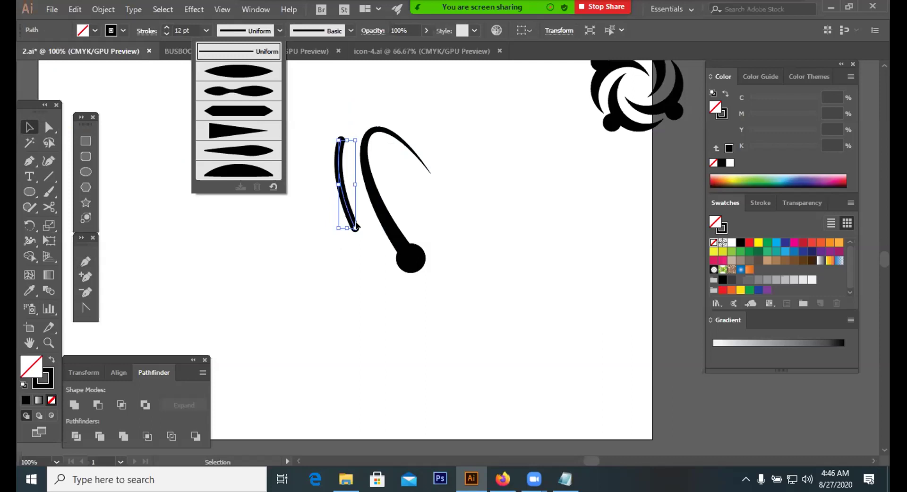
left_click(238, 130)
left_click(166, 27)
left_click(167, 27)
left_click(166, 27)
left_click(166, 27)
left_click(166, 27)
left_click(356, 200)
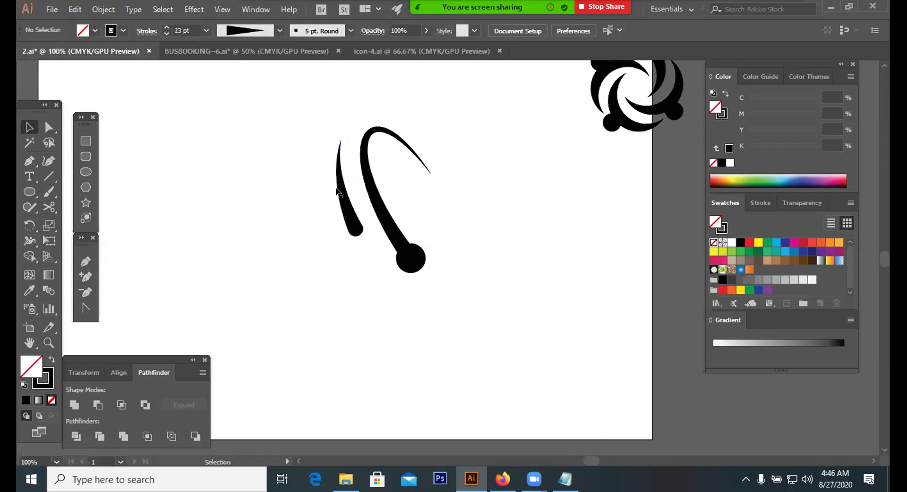
left_click(340, 182)
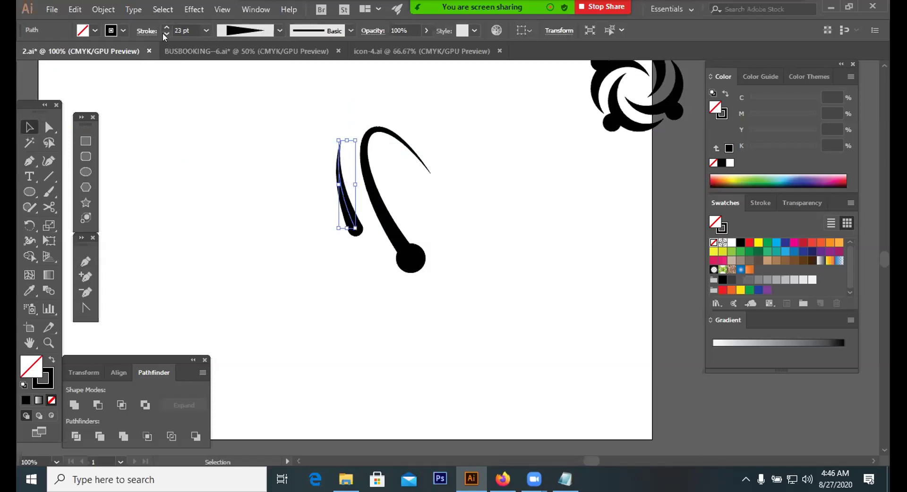
left_click(287, 175)
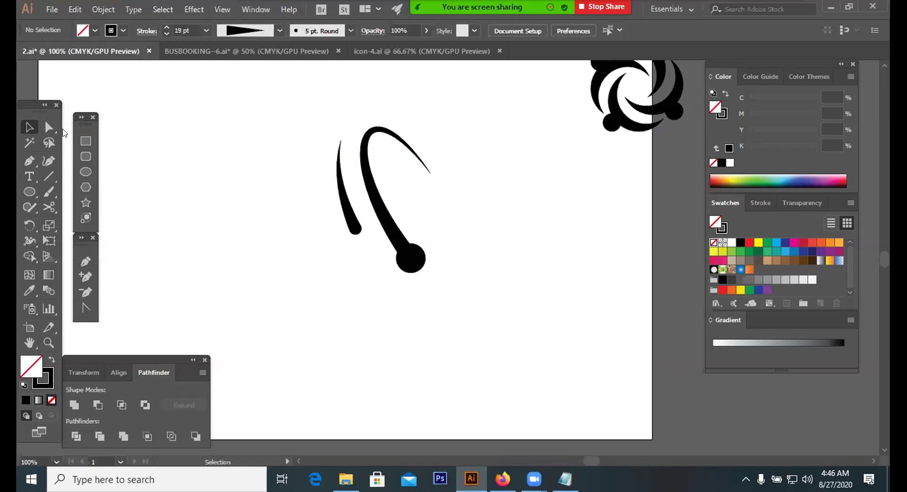
Step: Nudge the short curve's lower anchor down by 15 steps and left by 4 steps
key("a")
left_click(356, 228)
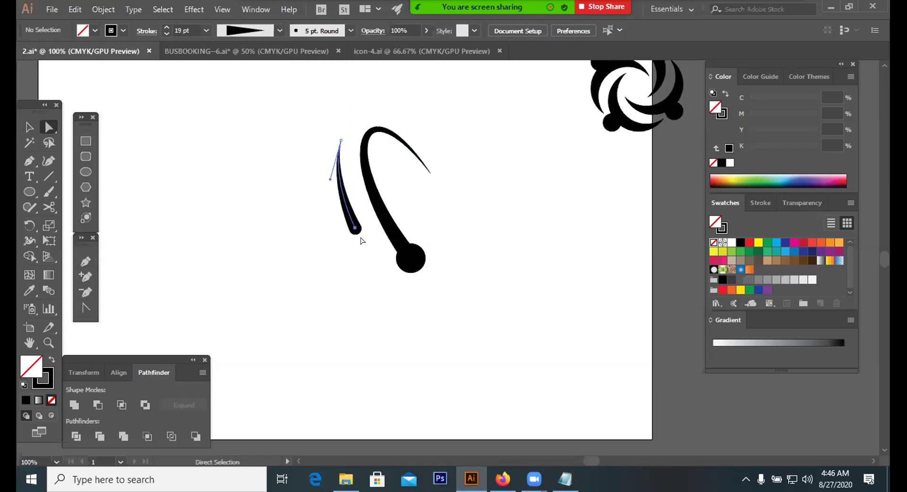
key("Down")
key("Down")
key("Down")
key("Down")
key("Down")
key("Down")
key("Down")
key("Down")
key("Down")
key("Down")
key("Down")
key("Down")
key("Down")
key("Down")
key("Down")
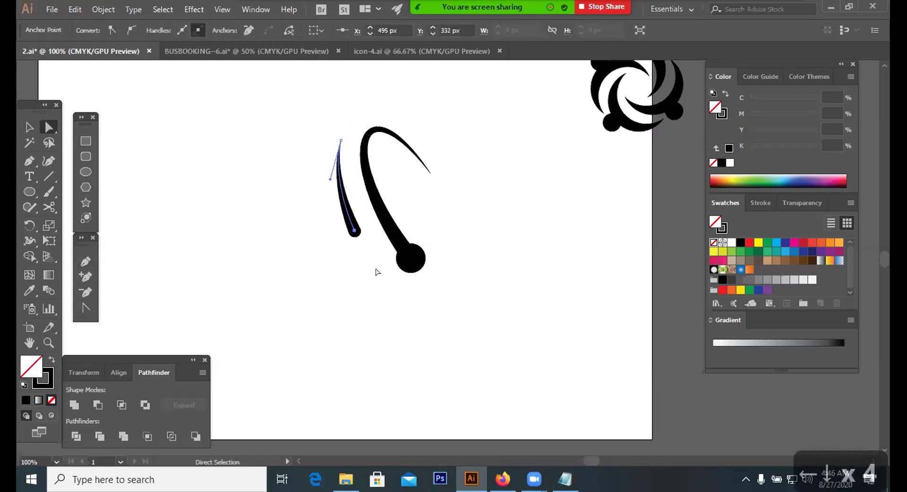
key("Left")
key("Left")
key("Left")
key("Left")
Step: Move the short curve's thin upper end up and right and bend it toward the hooked figure
left_click(348, 178)
left_click_drag(340, 136, 349, 128)
left_click_drag(341, 168, 317, 157)
left_click(492, 228)
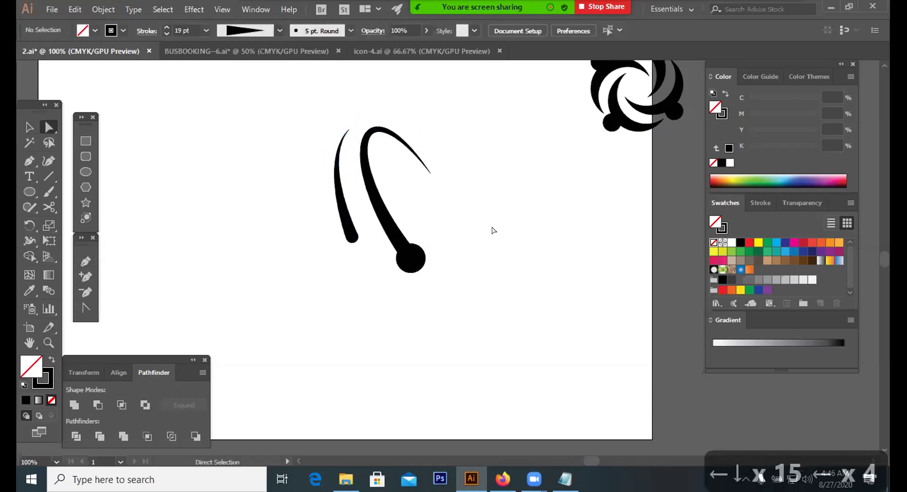
left_click_drag(349, 128, 356, 129)
left_click(435, 211)
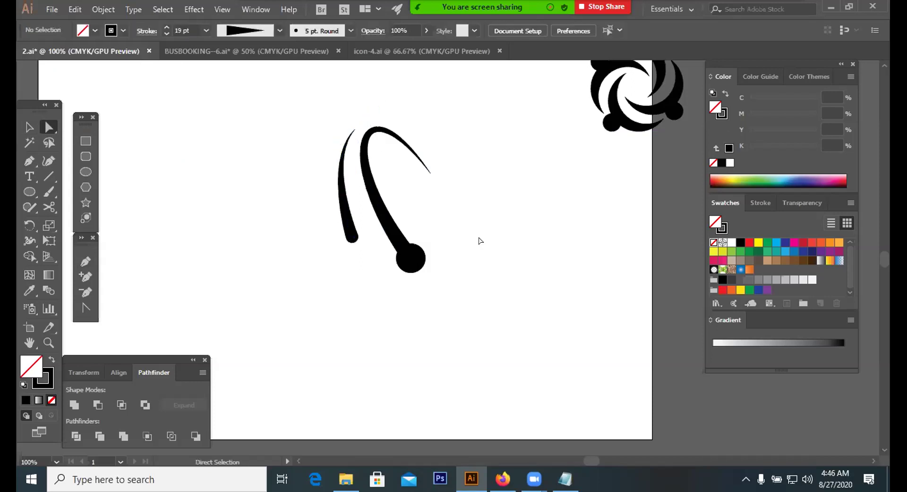
Step: Nudge the short curve's lower anchor right by 6 steps to X 496 px, Y 343 px
left_click(350, 237)
key("Right")
key("Right")
key("Right")
key("Right")
key("Right")
key("Right")
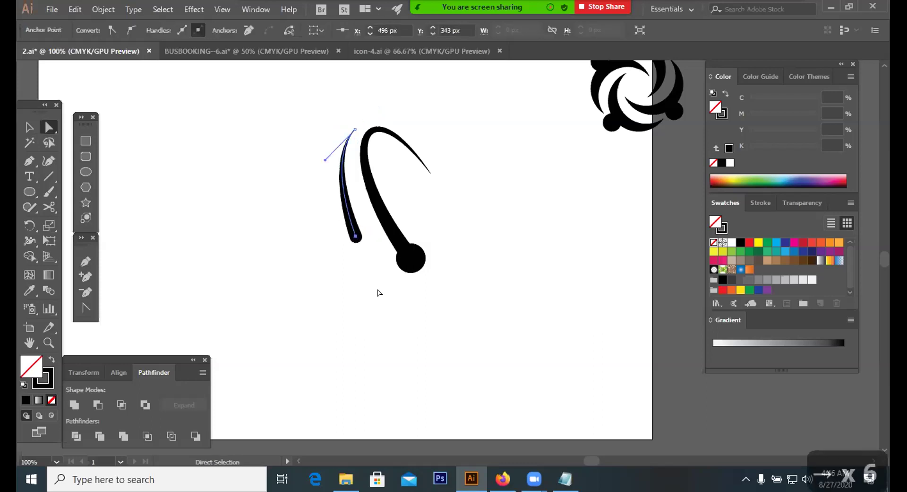
left_click(378, 291)
left_click(29, 127)
left_click_drag(246, 148, 357, 242)
left_click(334, 240)
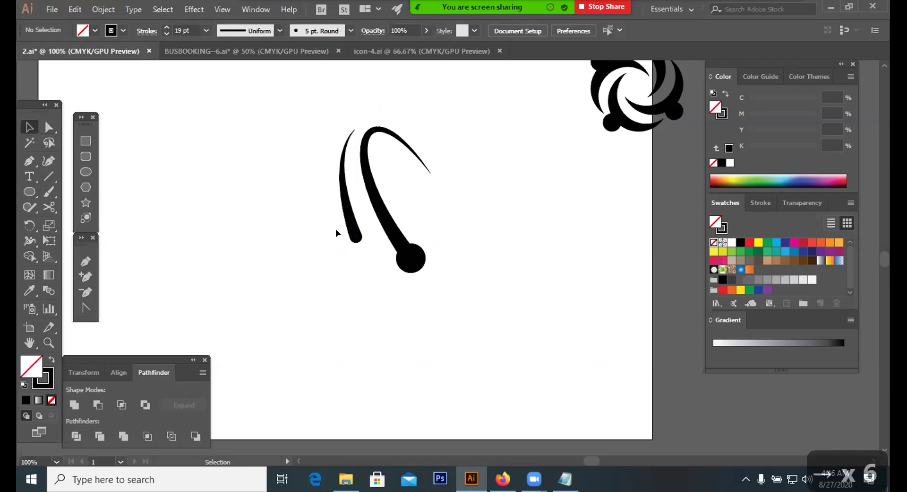
left_click(359, 218)
left_click(380, 207)
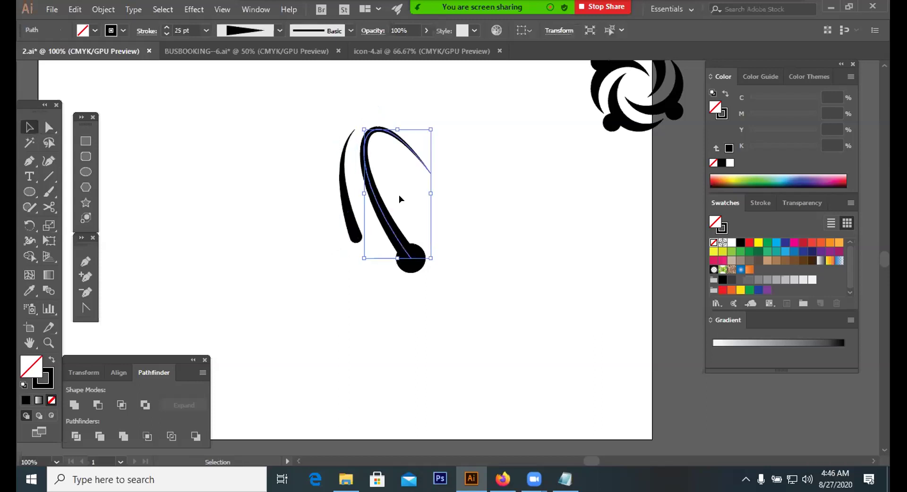
left_click(370, 209)
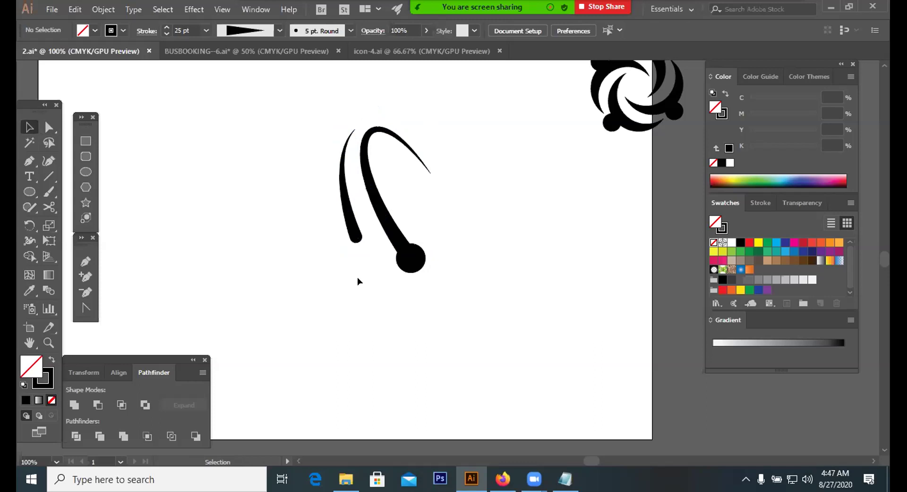
left_click_drag(307, 172, 497, 304)
left_click(489, 306)
Step: Select both tapered curves and expand their appearance into filled shapes
mouse_move(396, 189)
left_mouse_down()
mouse_move(292, 219)
mouse_move(298, 159)
left_mouse_up()
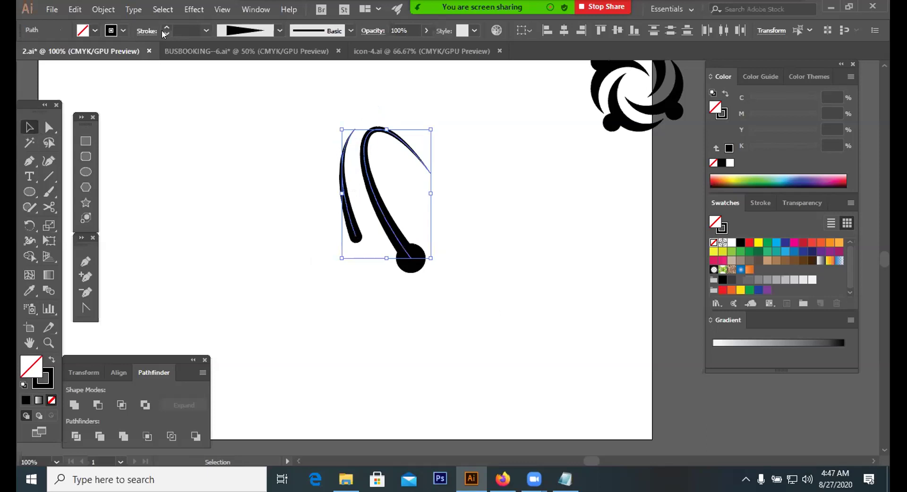
left_click(103, 9)
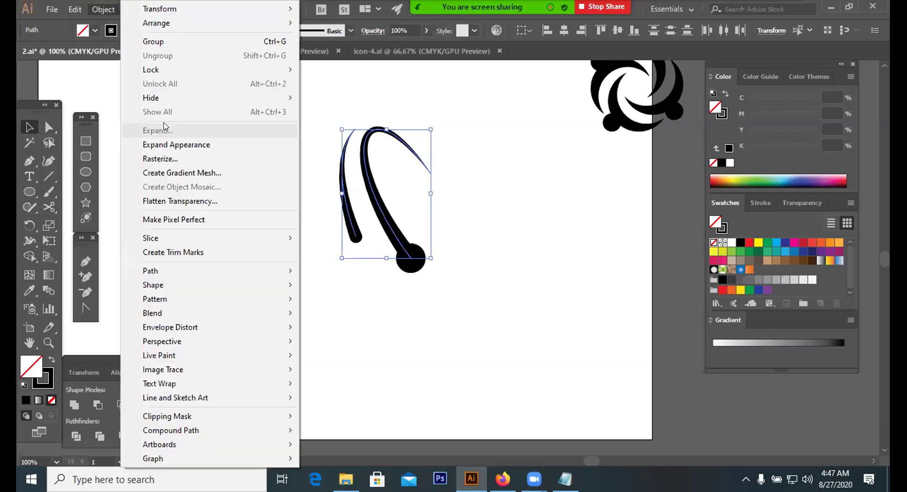
left_click(159, 144)
left_click_drag(232, 279, 428, 227)
left_click(428, 302)
left_click(422, 265)
left_click(461, 276)
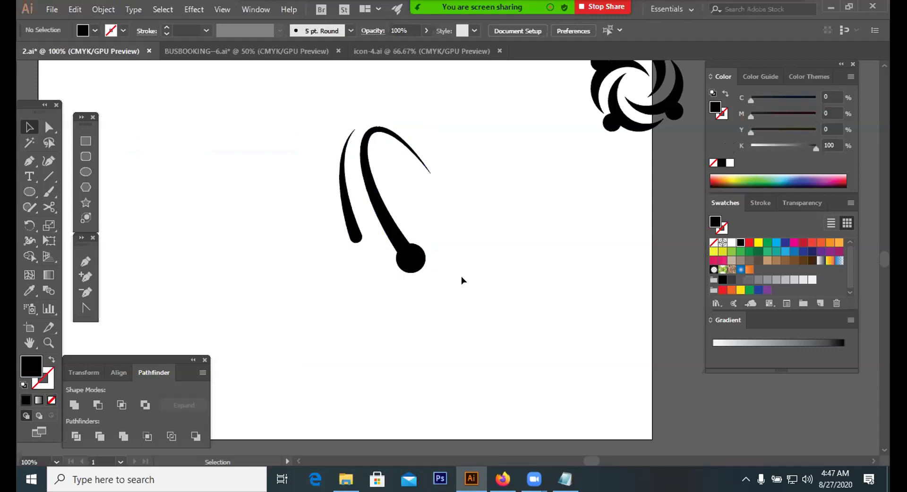
Step: Group the hooked figure, its head and the side curve, and move the group left and slightly up on the artboard
left_click_drag(462, 279, 312, 165)
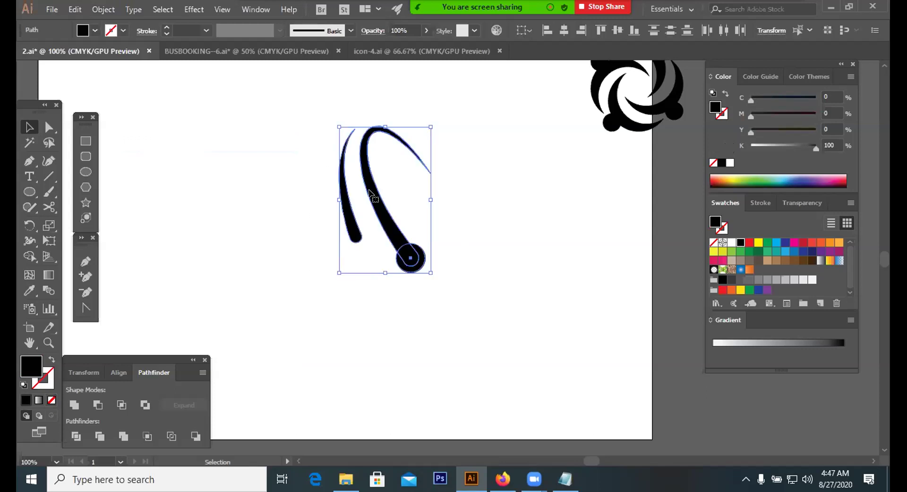
right_click(371, 274)
left_click(401, 284)
left_click(468, 282)
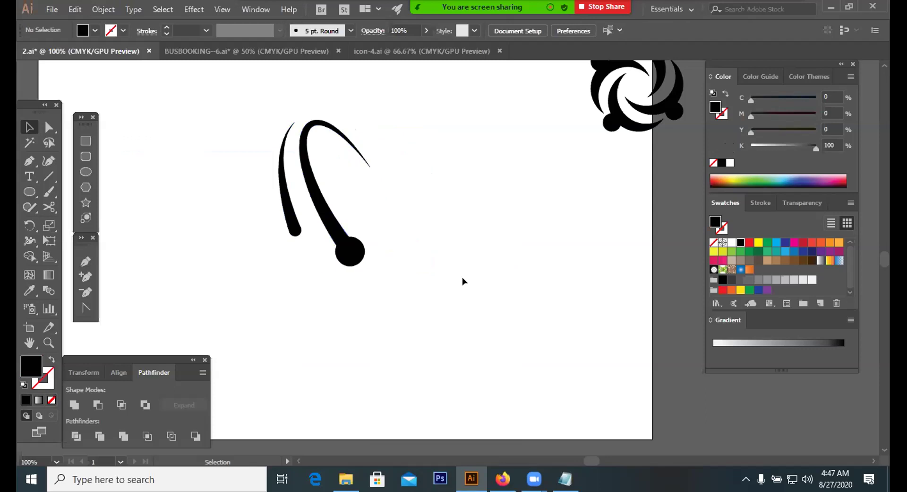
left_click(360, 256)
left_click(483, 261)
left_click_drag(411, 294, 431, 251)
left_click_drag(349, 250, 387, 269)
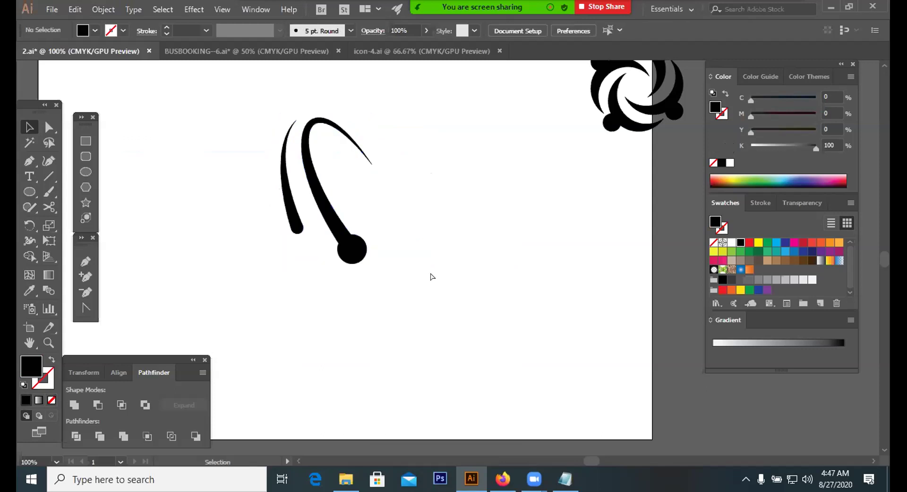
Step: Enlarge the finished pinwheel emblem at the artboard's upper-right corner
key("ctrl+minus")
key("ctrl+minus")
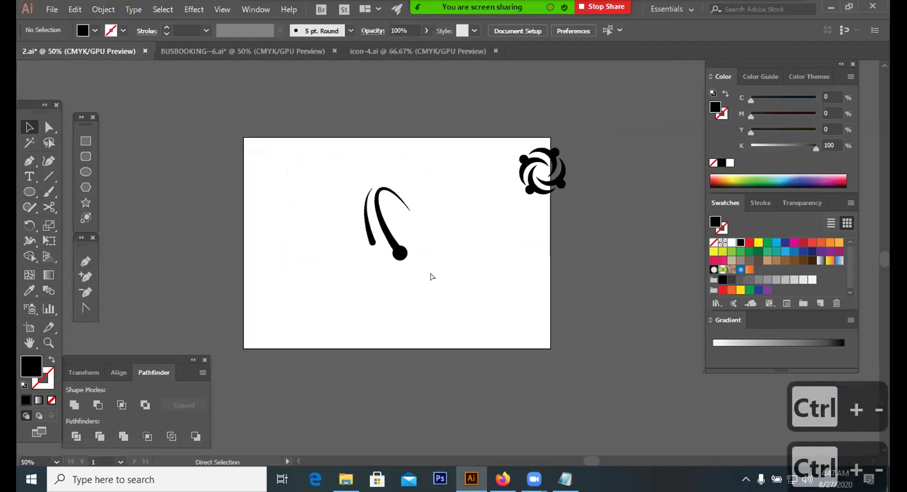
key("ctrl+plus")
left_click(591, 156)
left_click_drag(591, 156, 624, 127)
left_click(607, 237)
left_click(642, 199)
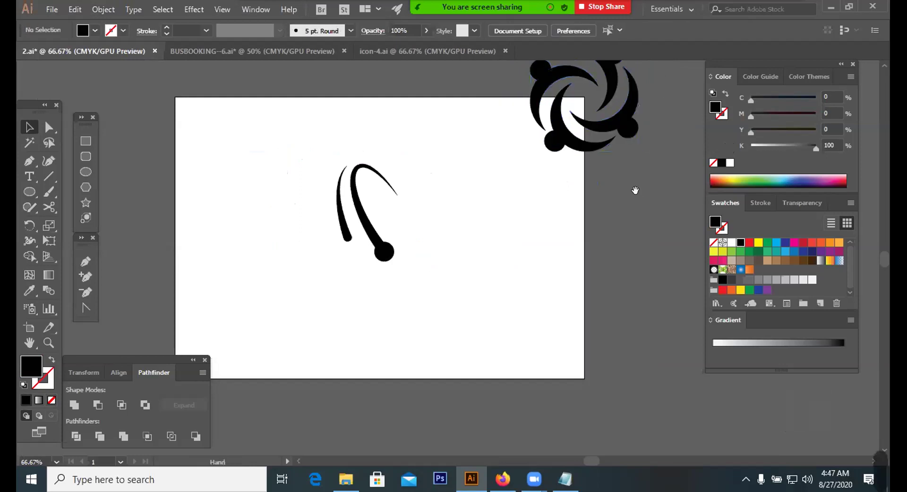
left_click_drag(634, 190, 606, 237)
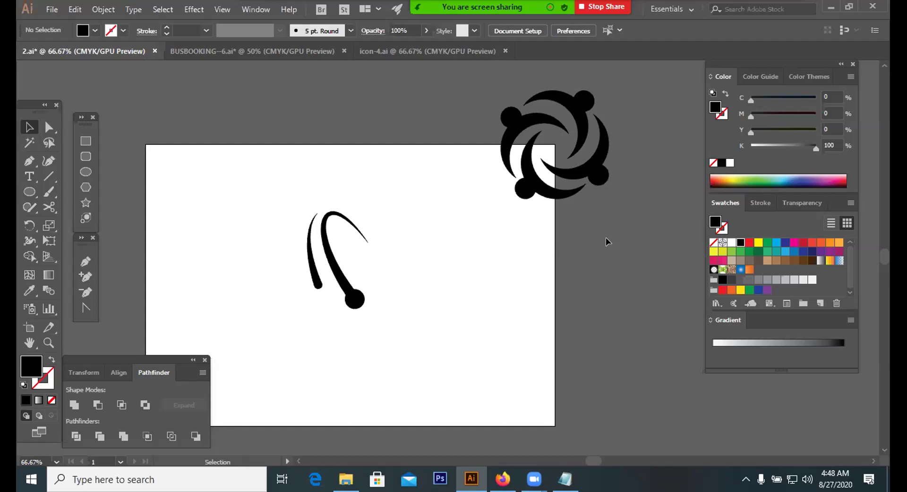
Step: Move the grouped hooked figure up and left to make room around its head for rotated copies
left_click_drag(302, 227, 435, 307)
left_click(389, 308)
left_click(353, 296)
left_click(420, 303)
left_click(356, 299)
left_click_drag(356, 300, 332, 279)
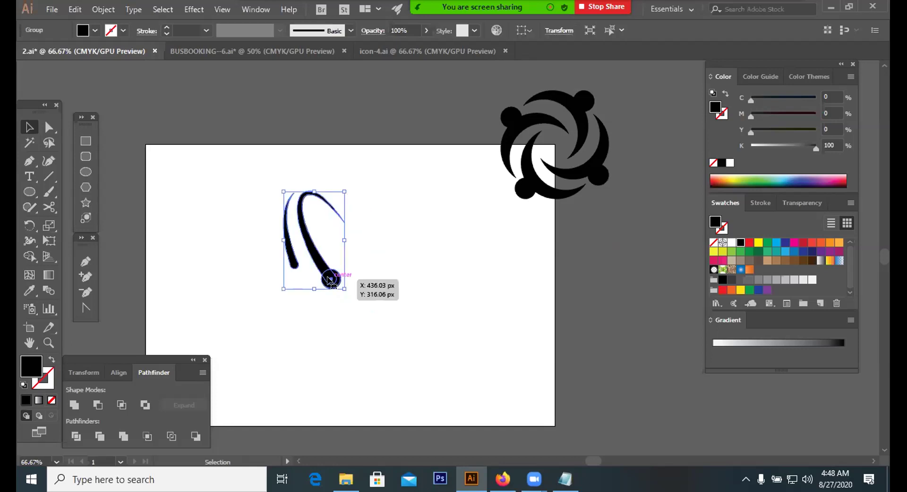
Step: Try rotating the grouped figure 90° about a point just right of and below its head, and undo the rotation
left_click(29, 224)
left_click(374, 295)
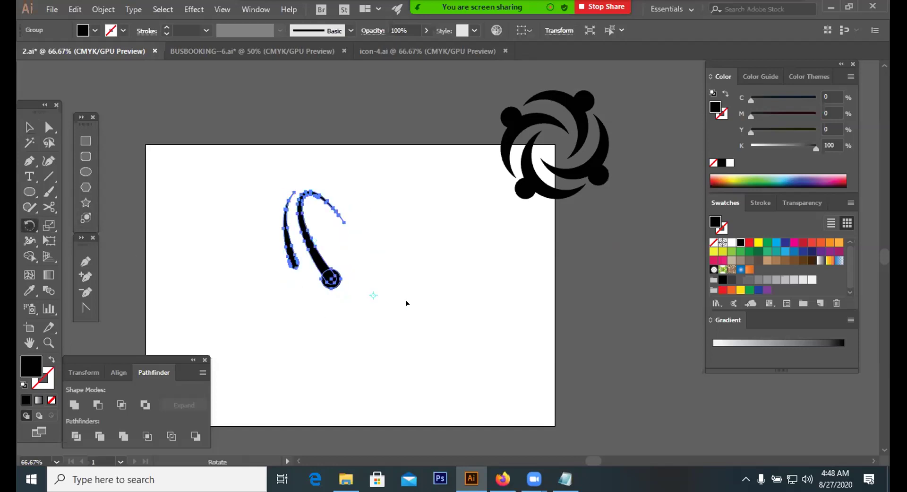
left_click(376, 287, "alt")
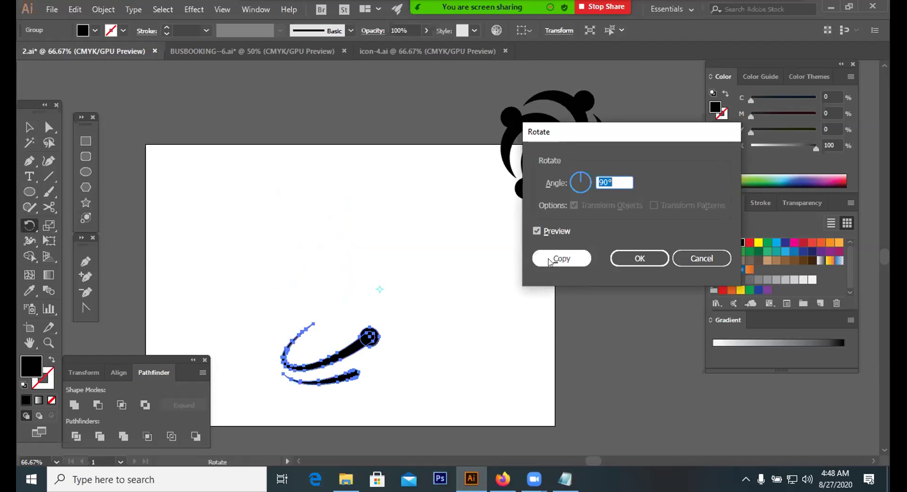
left_click(639, 259)
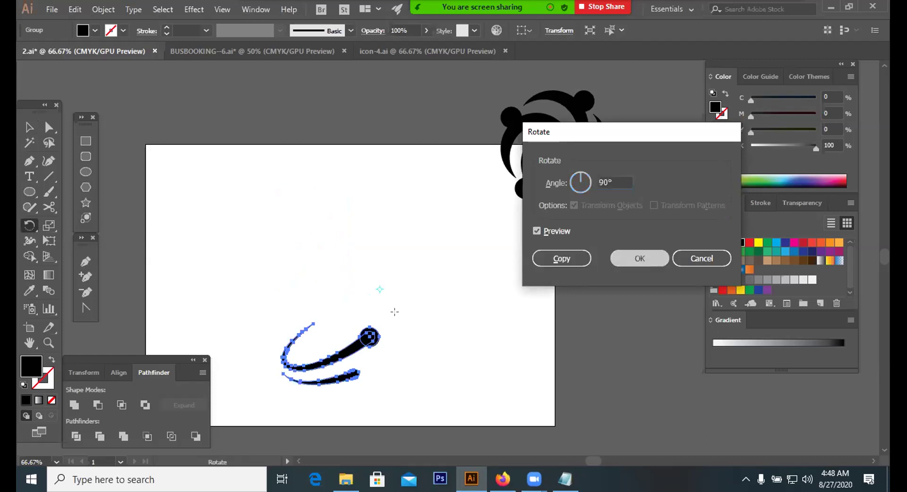
key("ctrl+z")
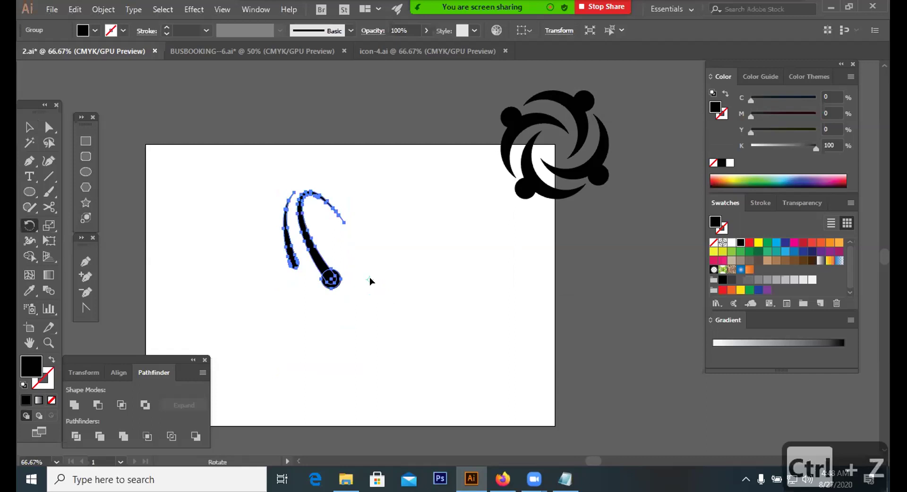
Step: Try making a 120° rotated copy of the figure about a point level with its head, and undo the copy
left_click(369, 277, "alt")
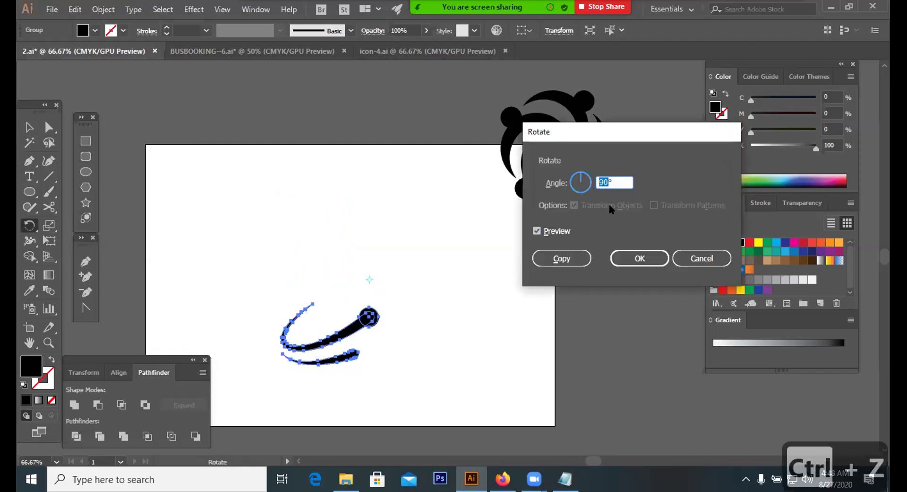
type("120")
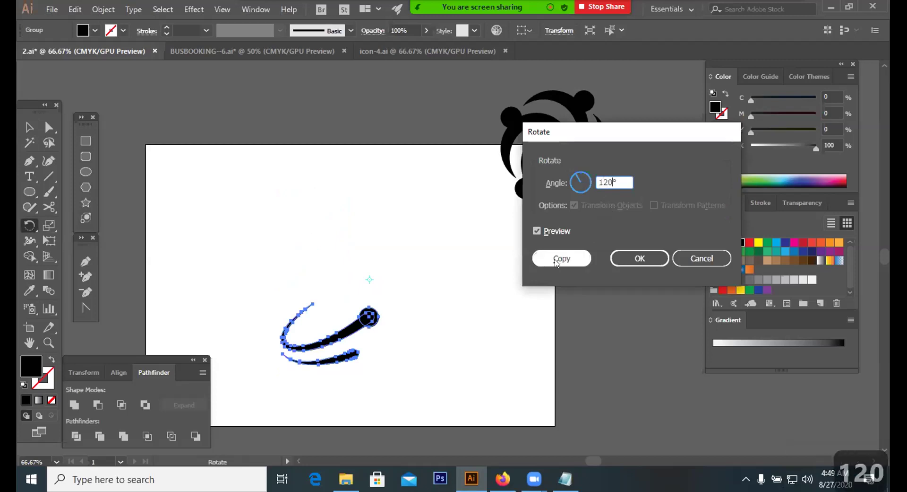
left_click(576, 260)
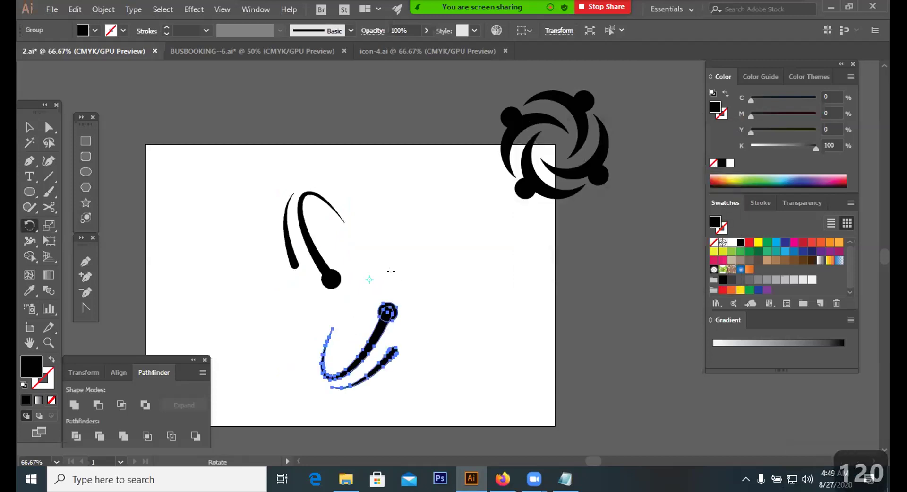
key("v")
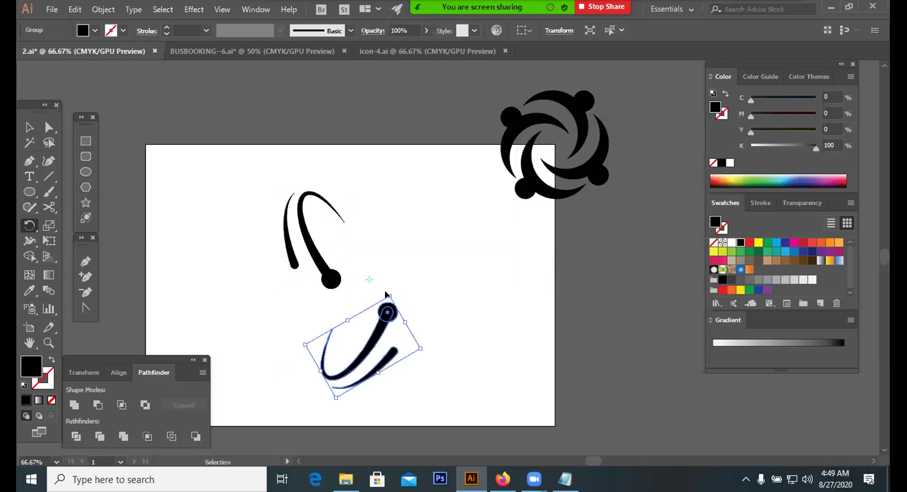
key("ctrl+z")
Step: Try a 120° rotated copy of the figure about a center point lower and closer to its head
left_click(357, 298, "alt")
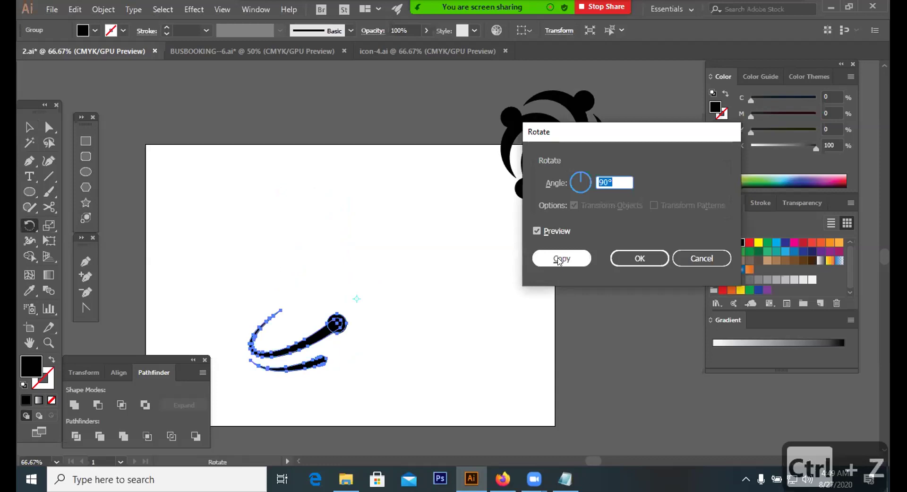
double_click(605, 181)
type("120")
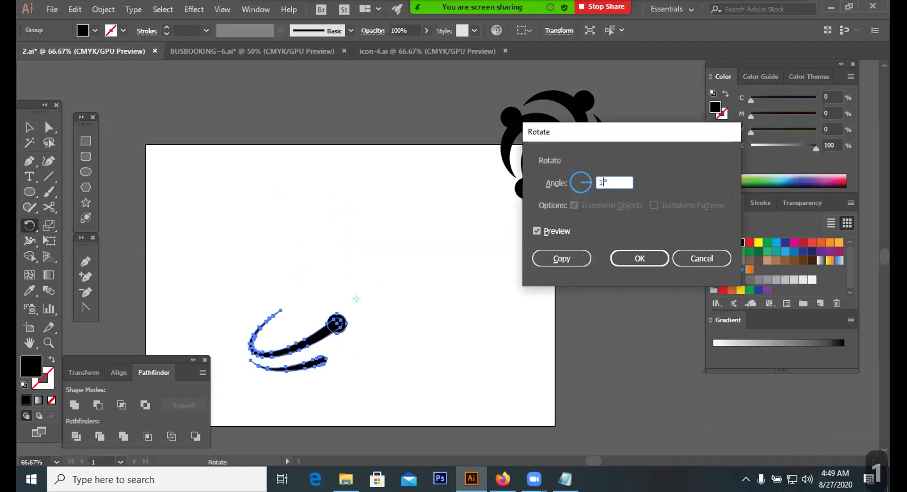
left_click(562, 260)
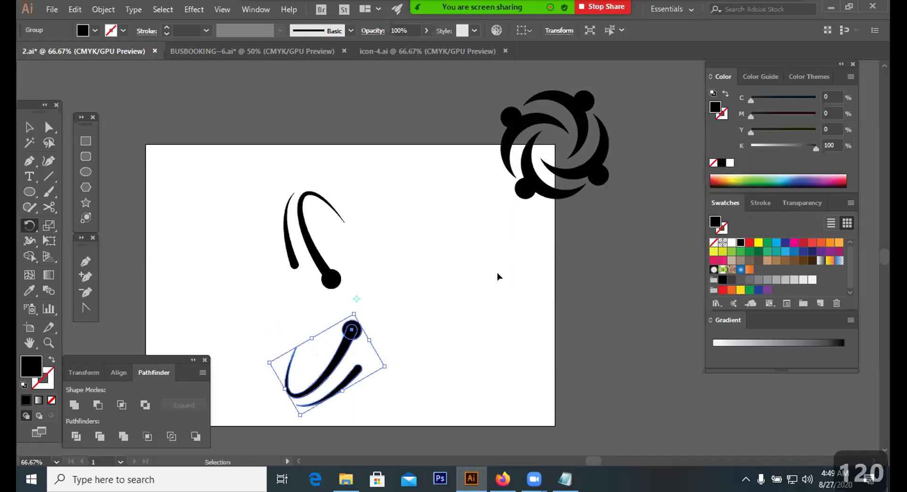
Step: Repeat the rotated copy to get a third figure, cancelling the legacy-format save, and undo both copies
key("ctrl+s")
key("ctrl+d")
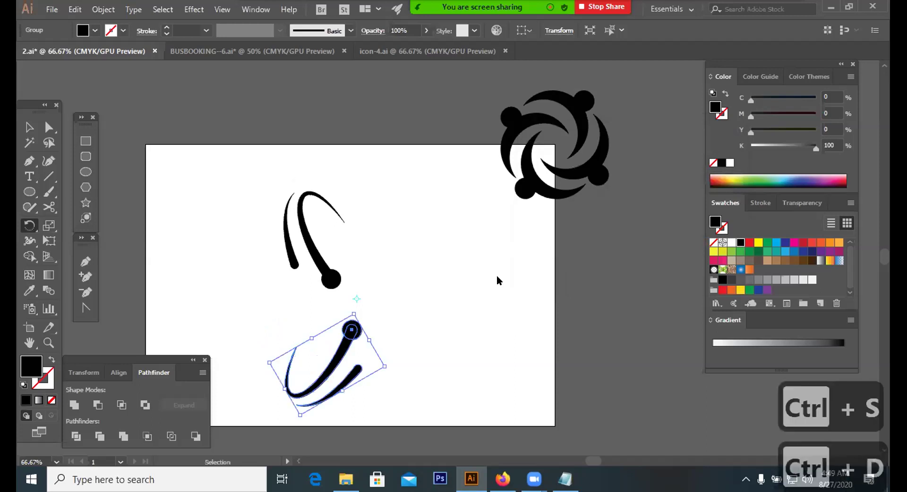
key("ctrl+d")
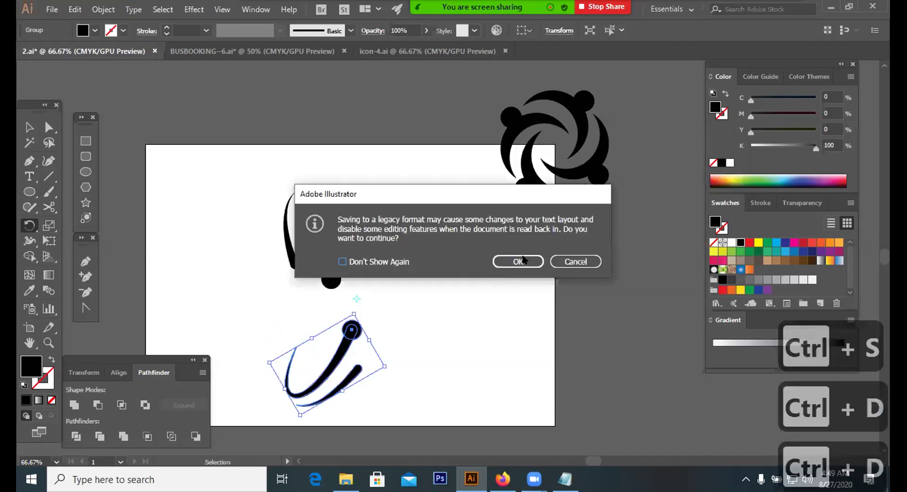
left_click(572, 263)
key("ctrl+d")
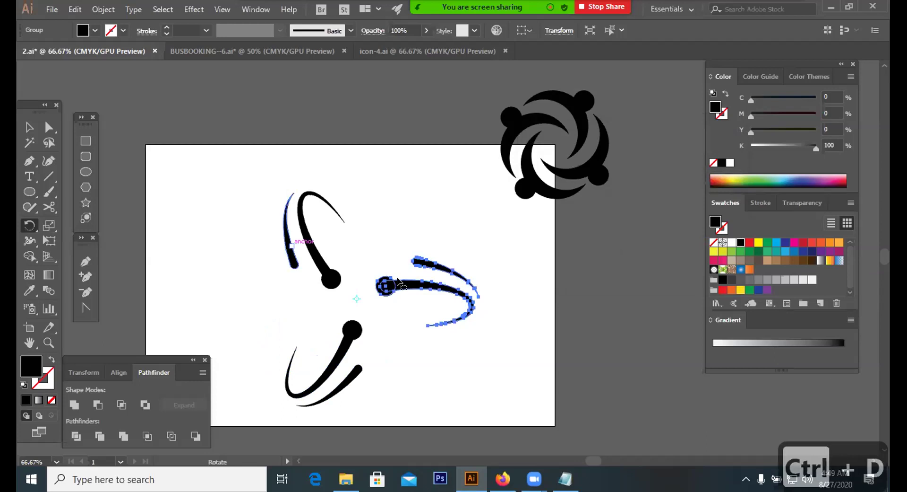
key("ctrl+z")
key("ctrl+z")
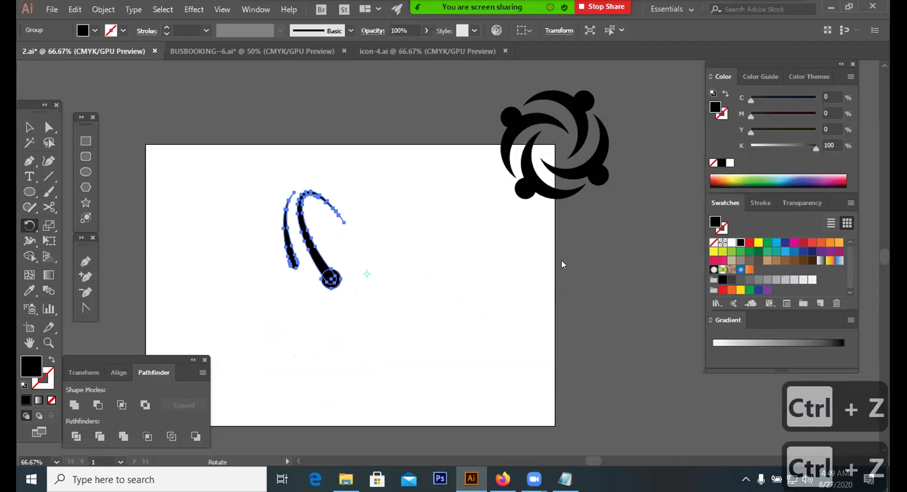
Step: Make a 120° rotated copy of the figure about a point to the right of and slightly above its head
key("Return")
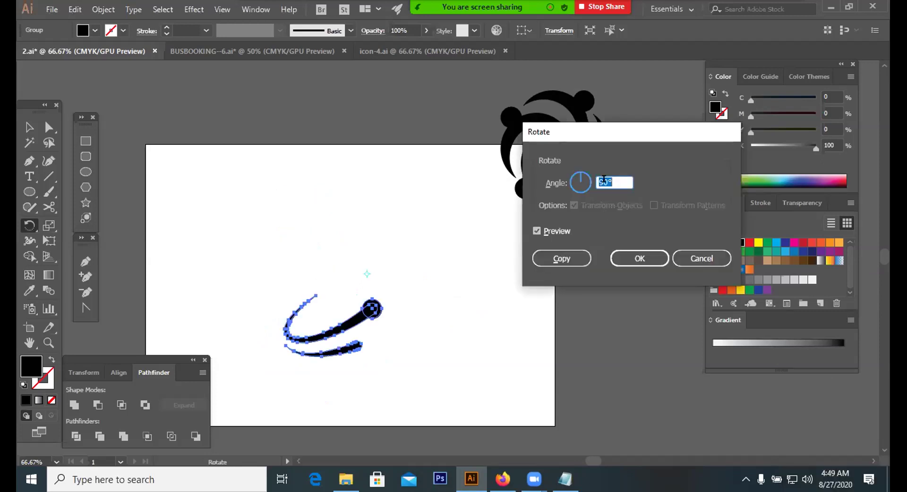
type("129")
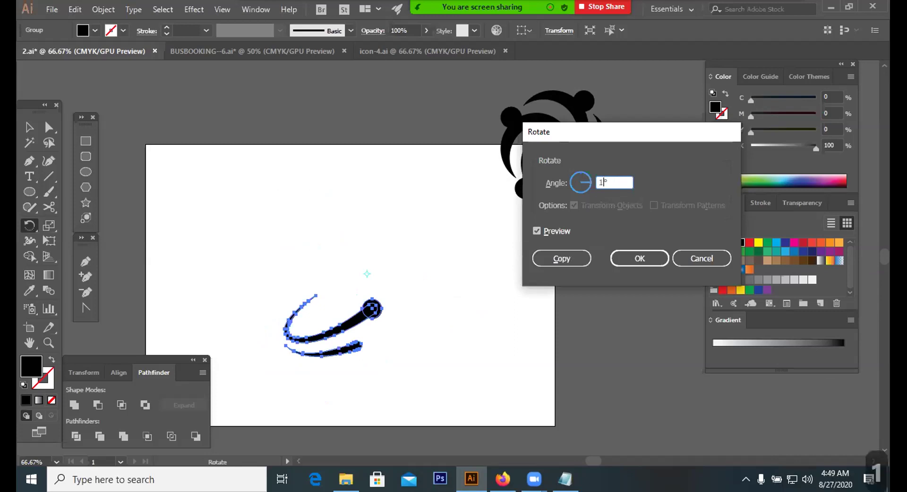
key("BackSpace")
type("0")
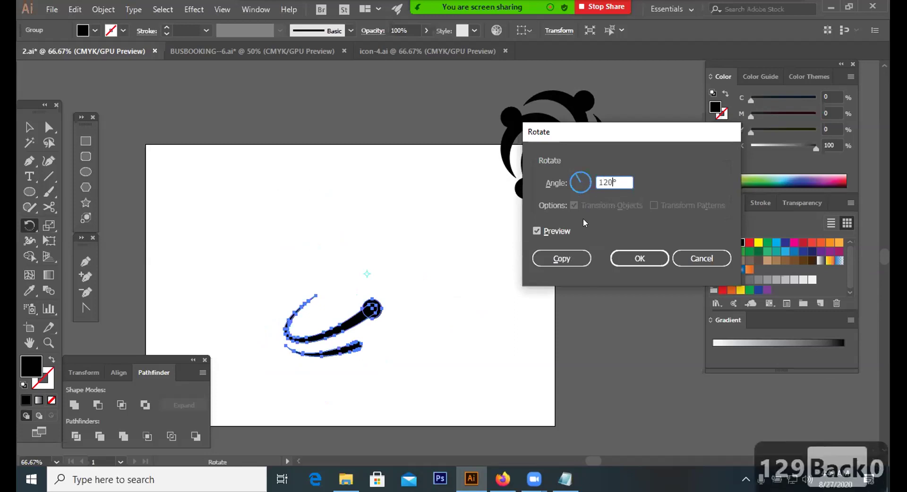
left_click(565, 256)
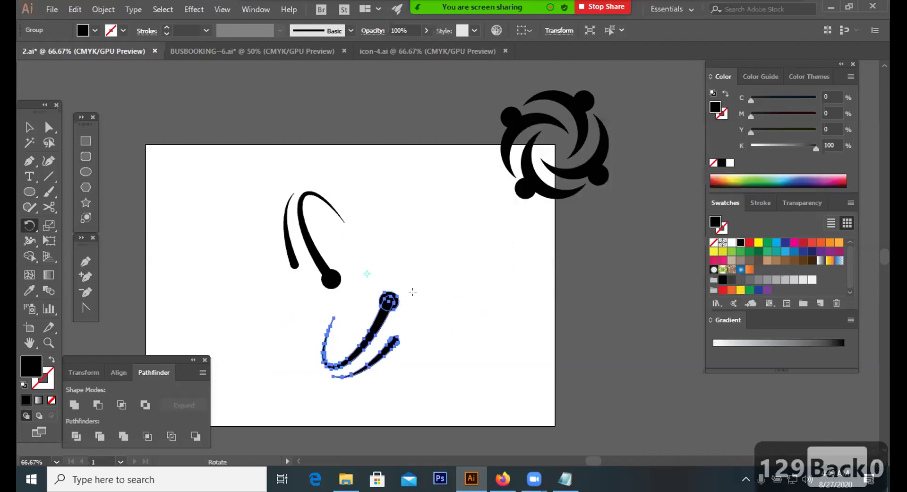
Step: Undo the last rotated copy of the curved figure
key("ctrl")
key("ctrl+z")
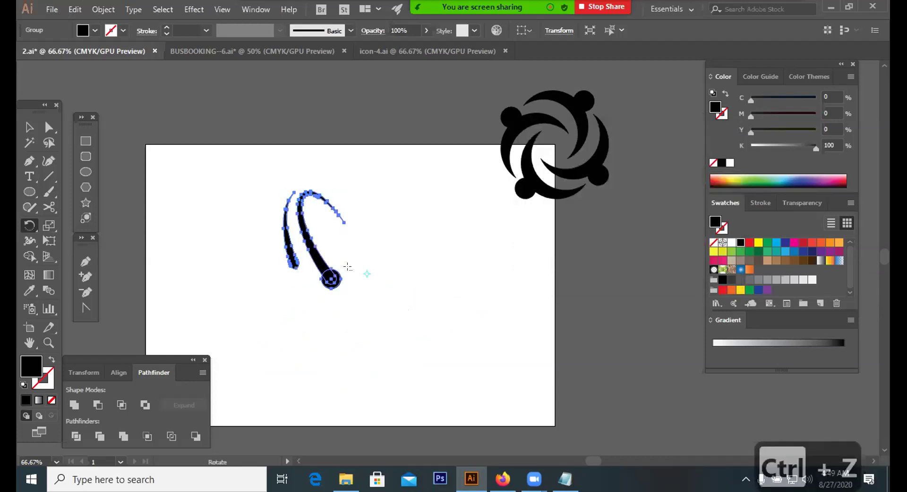
Step: Try a 120° rotated copy of the curved figure around a pivot just beside its round head
left_click(347, 266, "alt")
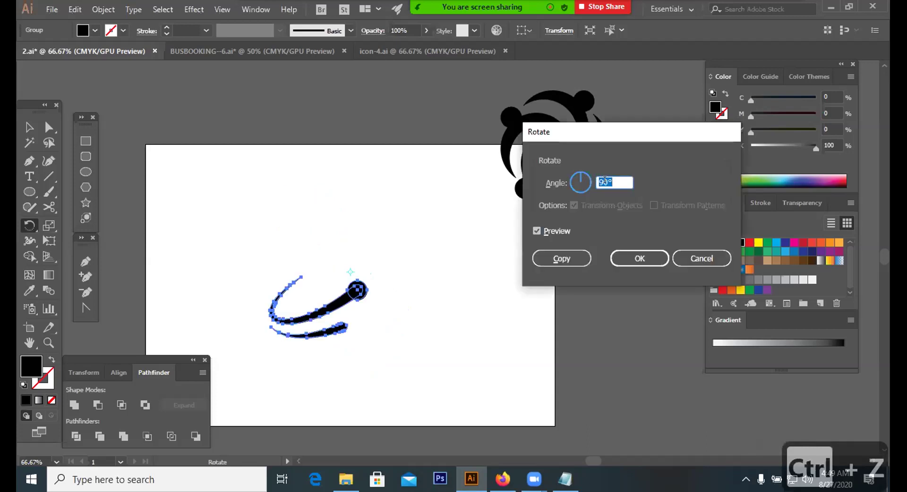
type("120")
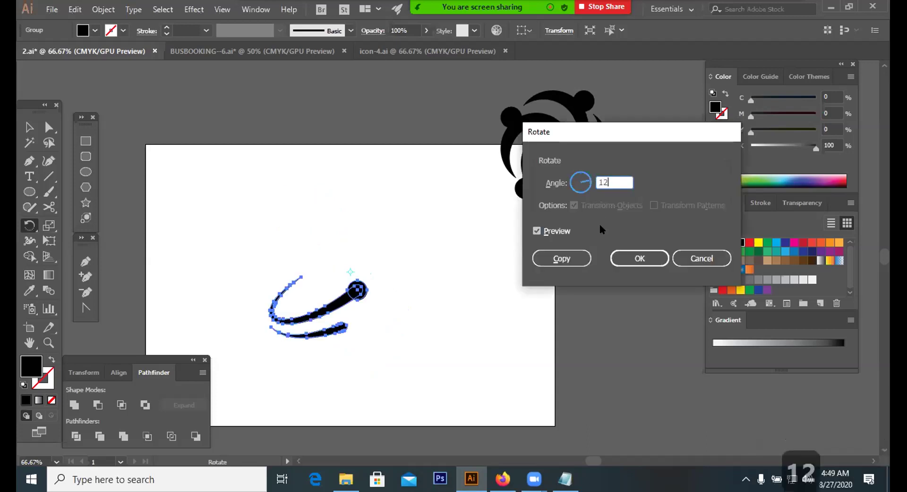
left_click(552, 259)
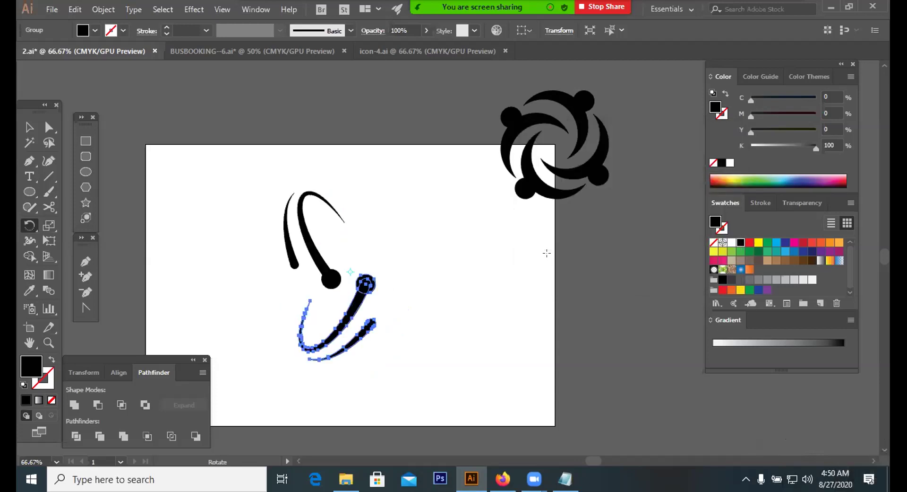
key("ctrl+z")
Step: Try another 120° rotated copy of the curved figure around a pivot slightly higher above its round head
key("r")
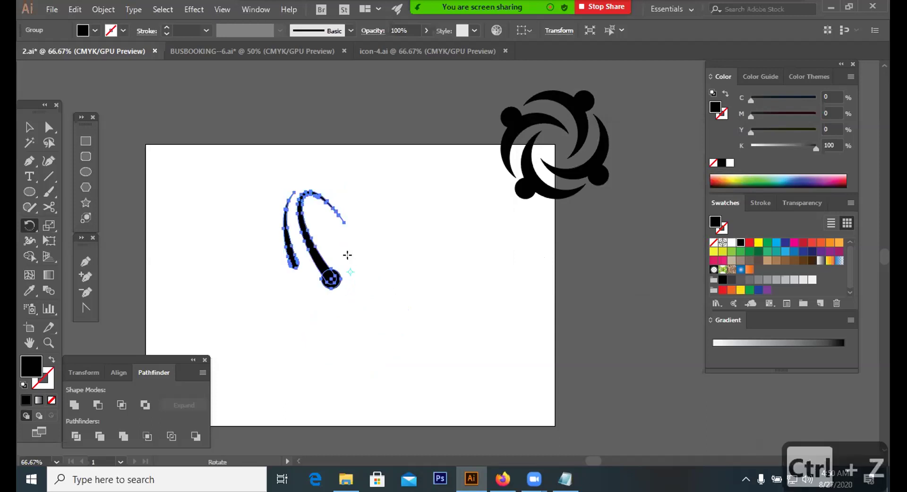
left_click(349, 260, "alt")
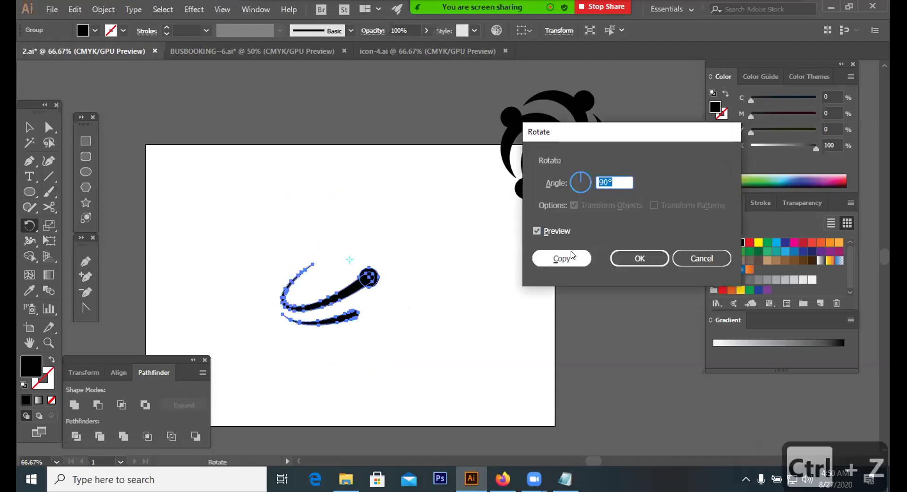
type("120")
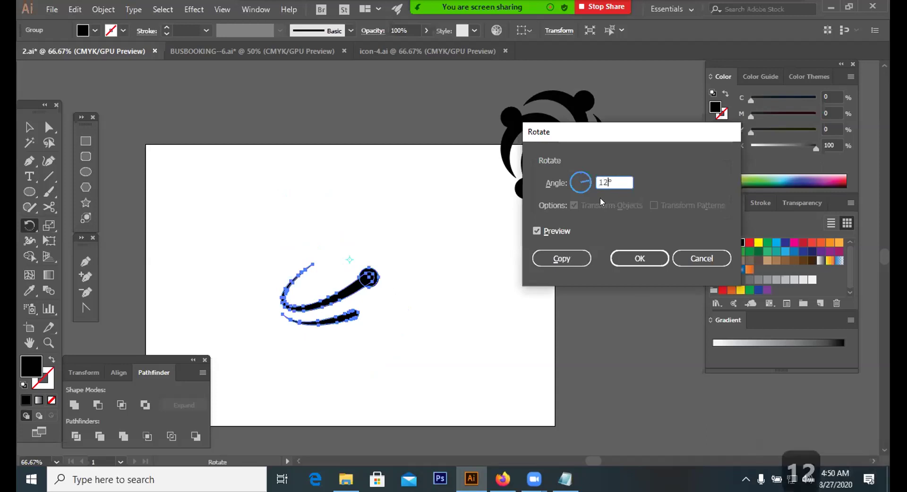
left_click(575, 256)
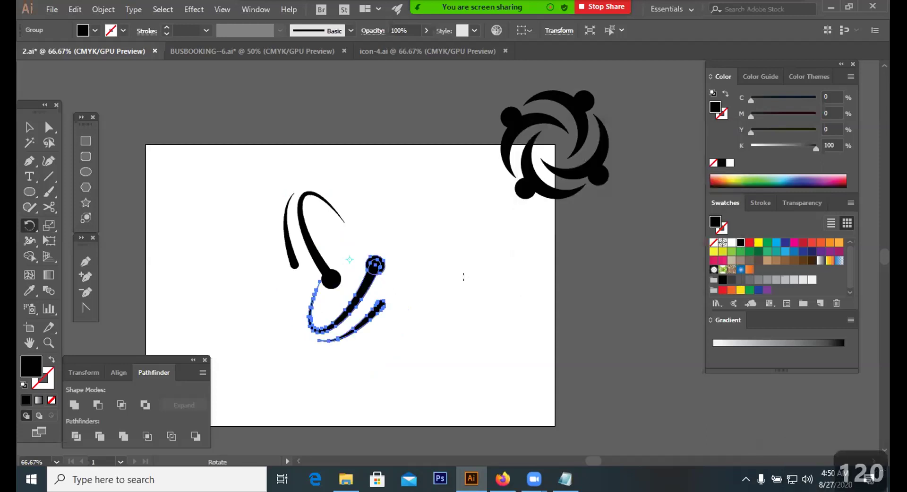
key("ctrl+equal")
key("ctrl+equal")
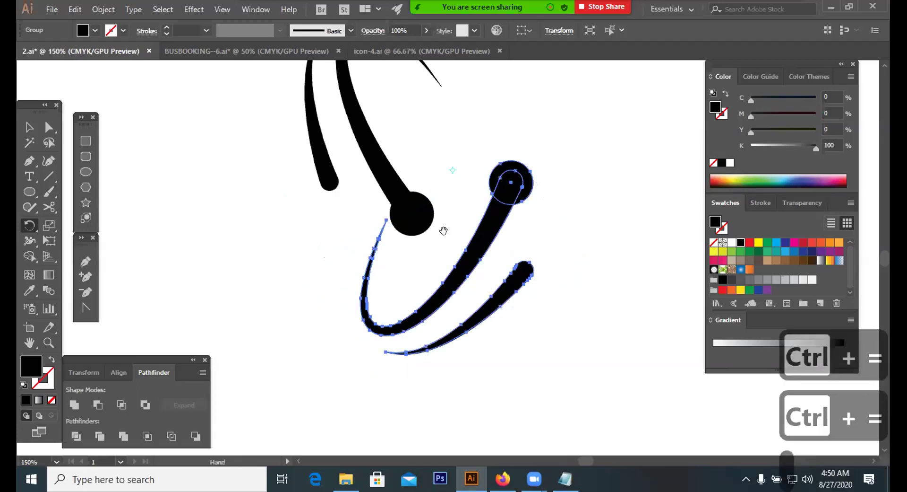
key("ctrl+z")
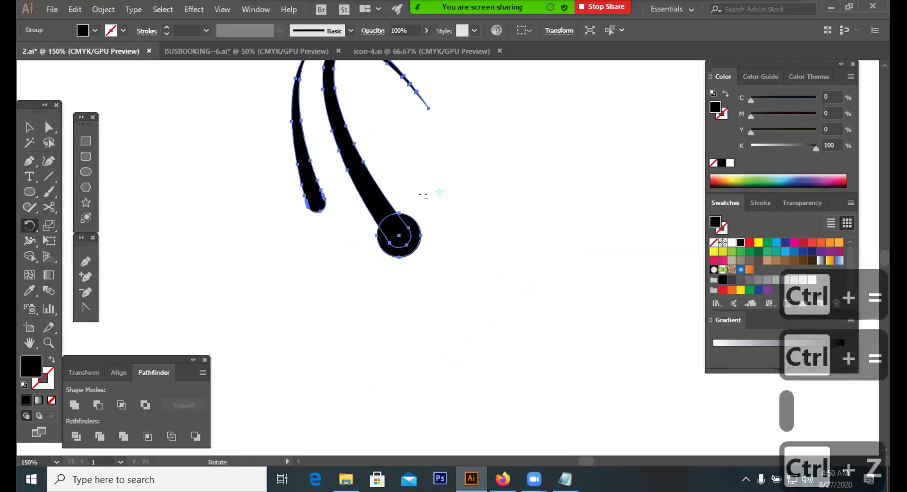
Step: Copy the curved figure at 120° around a pivot close above its round head and repeat the rotation for a three-figure emblem
left_click(421, 195, "alt")
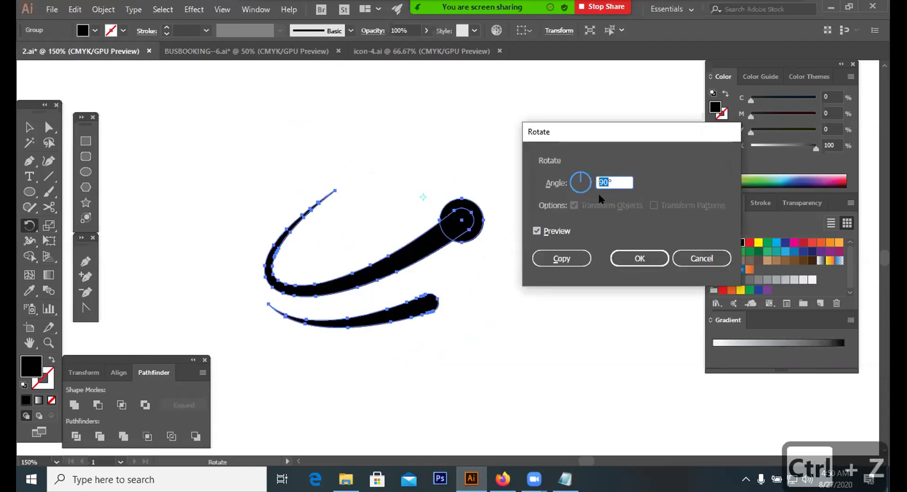
type("12-")
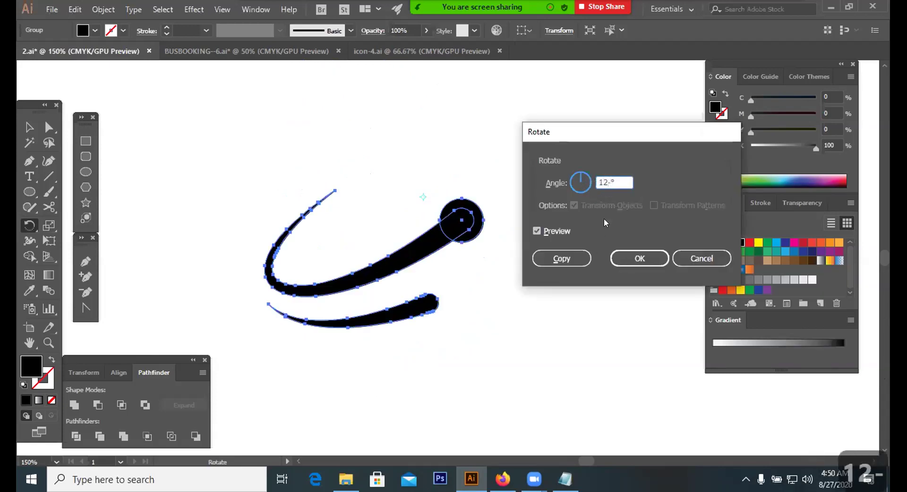
key("BackSpace")
type("0")
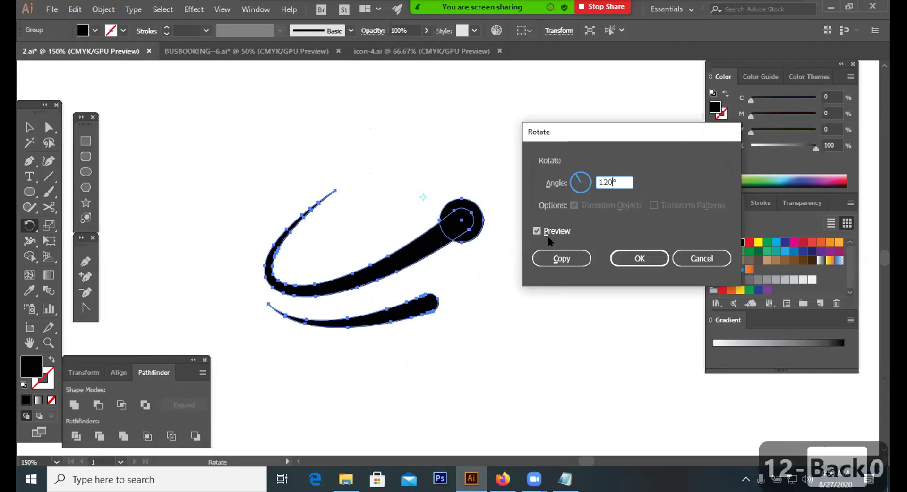
left_click(548, 259)
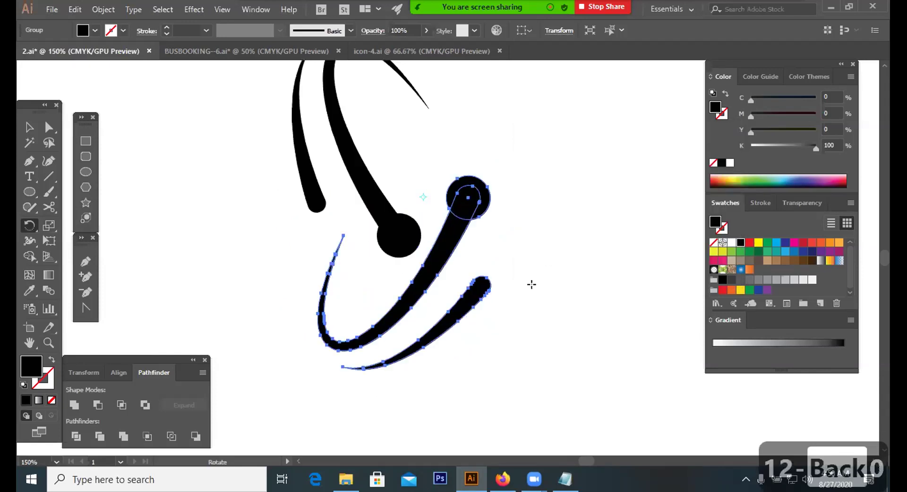
key("ctrl+d")
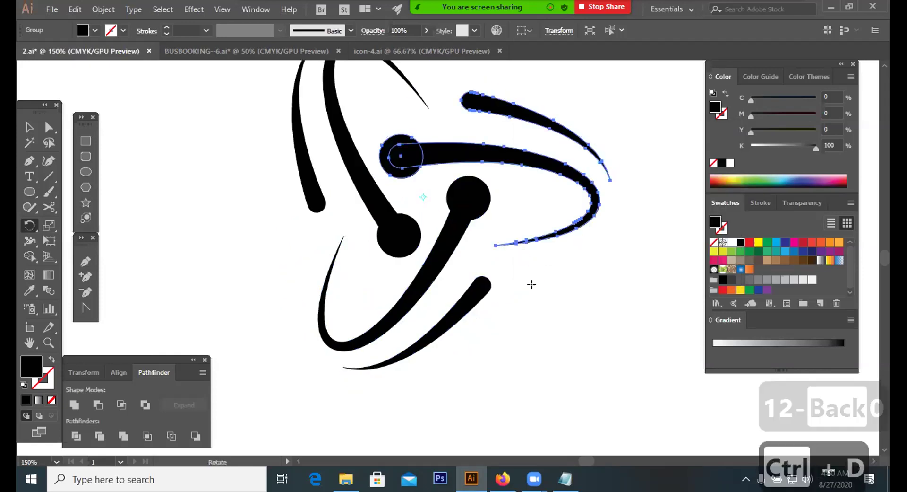
Step: Select all three figures of the emblem and scale them down proportionally to less than half their size
left_click(28, 127)
left_click_drag(222, 140, 520, 275)
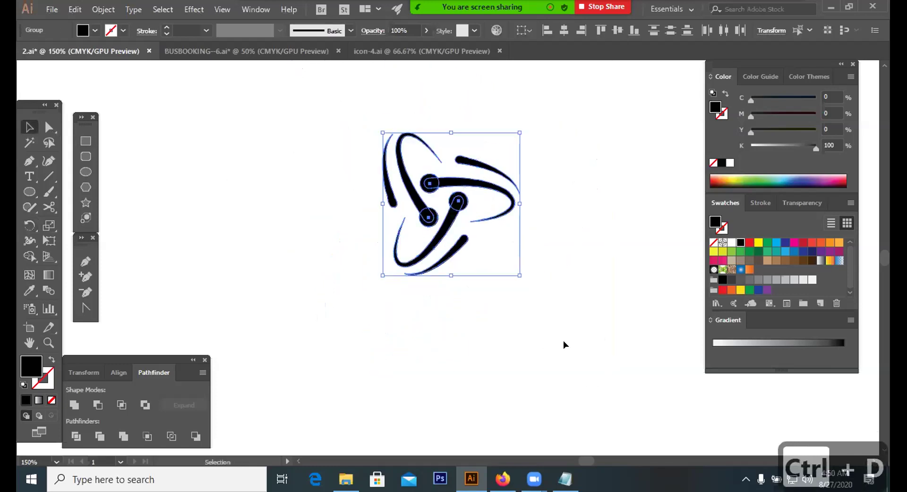
left_click(563, 341)
key("ctrl+minus")
key("ctrl+minus")
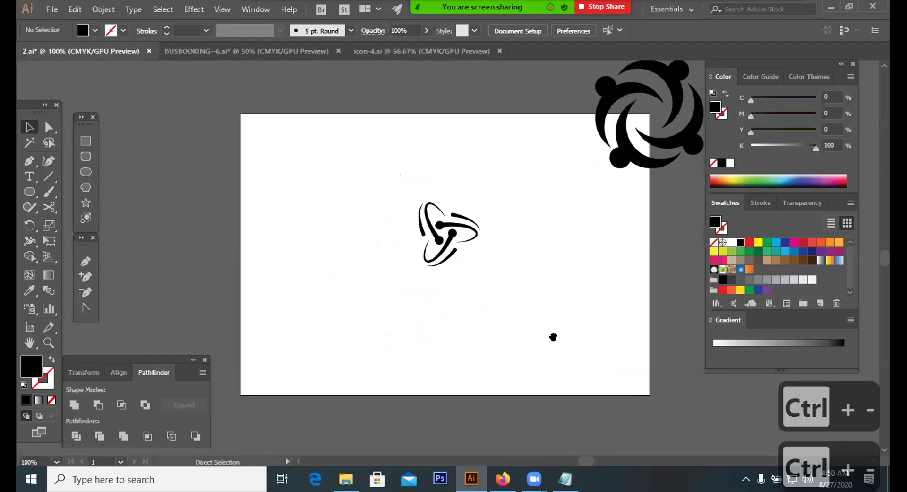
Step: Select the whole emblem and enlarge it proportionally around its centre on the artboard
left_click_drag(432, 332, 322, 326)
left_click_drag(289, 301, 314, 234)
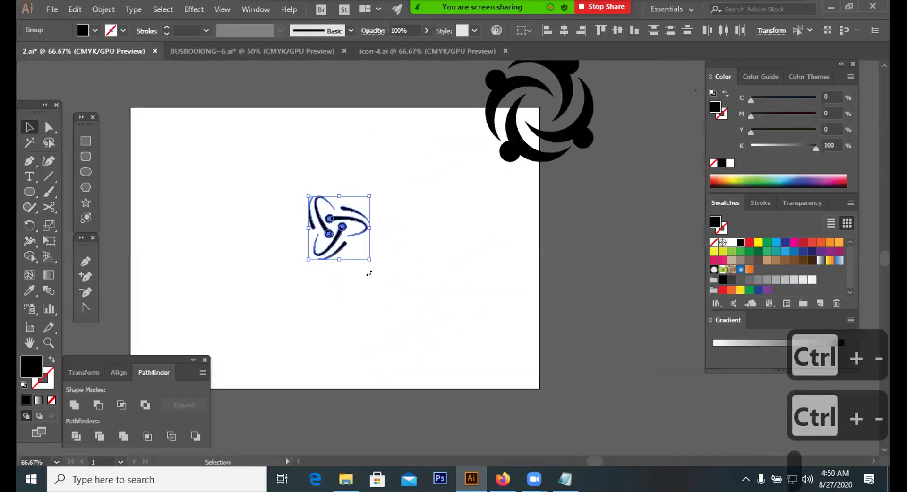
left_click_drag(370, 262, 393, 283)
left_click(431, 289)
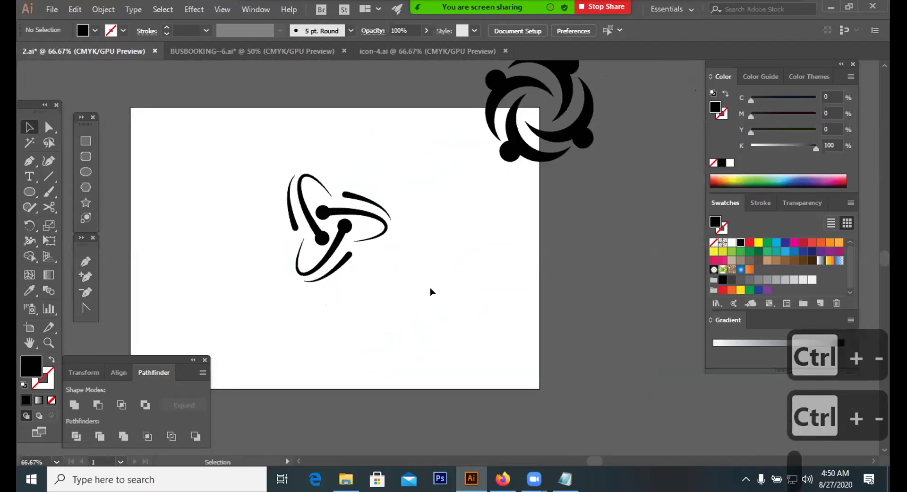
left_click(387, 213)
left_click(276, 320)
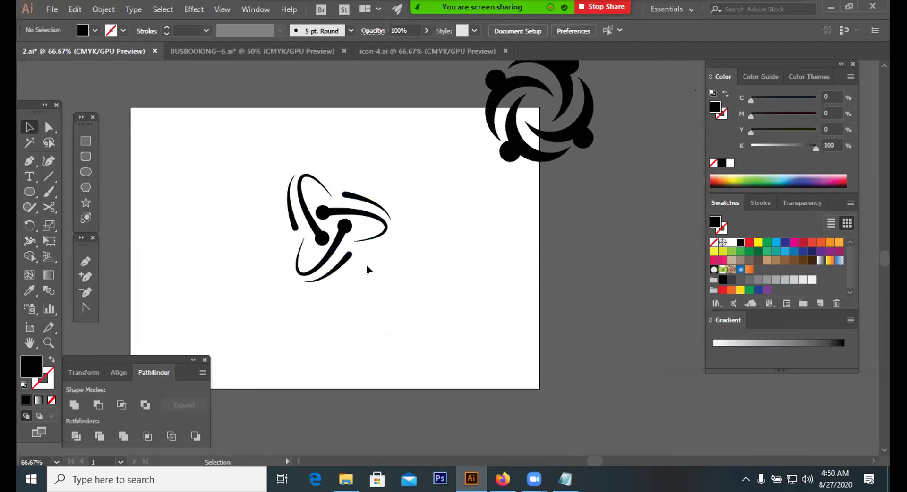
left_click(356, 212)
left_click_drag(239, 158, 406, 292)
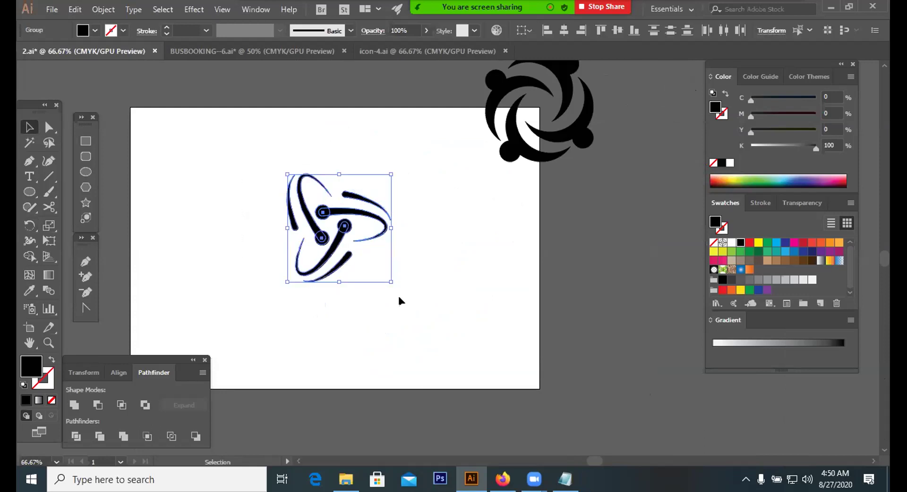
left_click(349, 332)
key("ctrl+z")
left_click(350, 332)
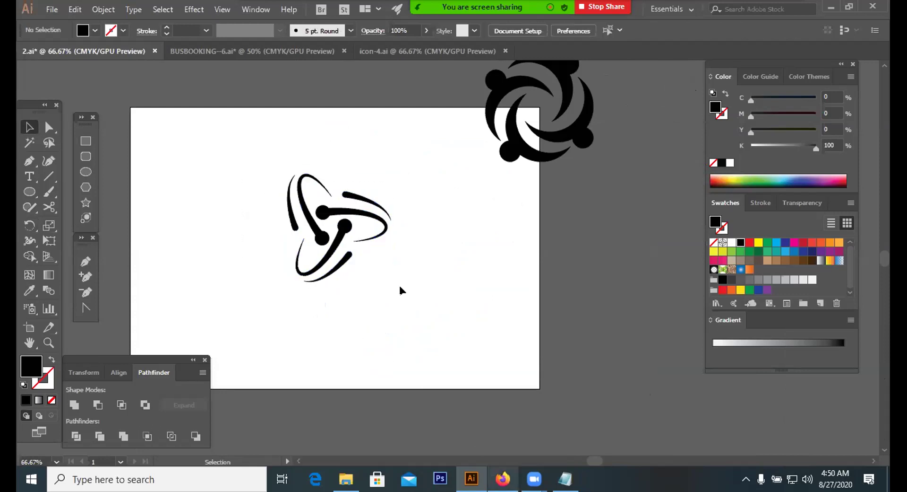
key("ctrl+z")
left_click(356, 333)
Step: Switch to Firefox, close the enlarged contest entry and browse the other Design a Logo entries for comparison
key("alt+Tab")
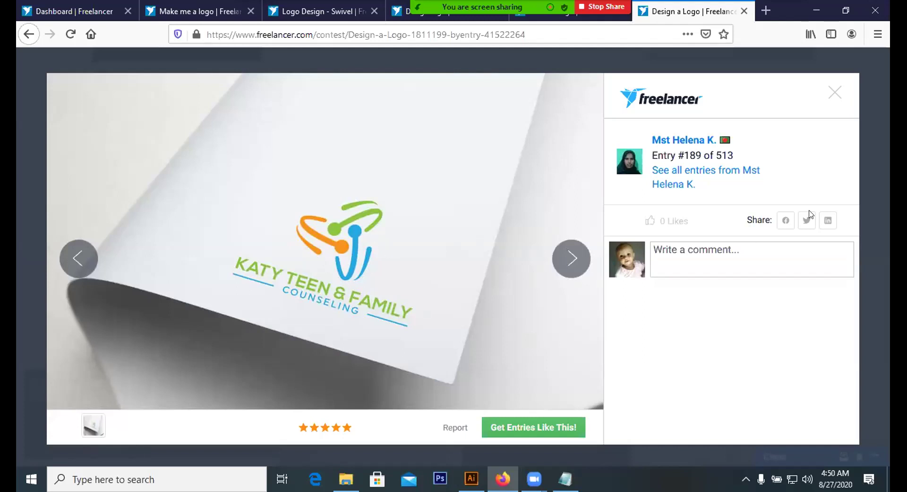
left_click(832, 98)
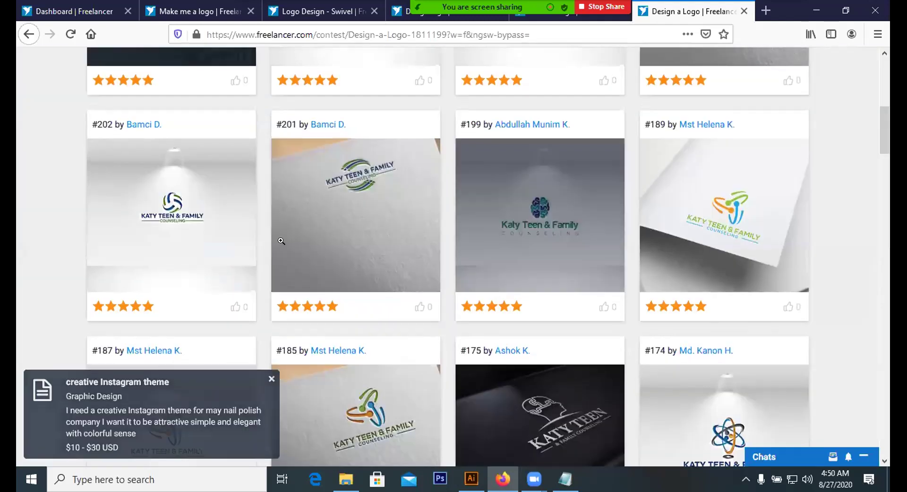
scroll(296, 271, "up", 7)
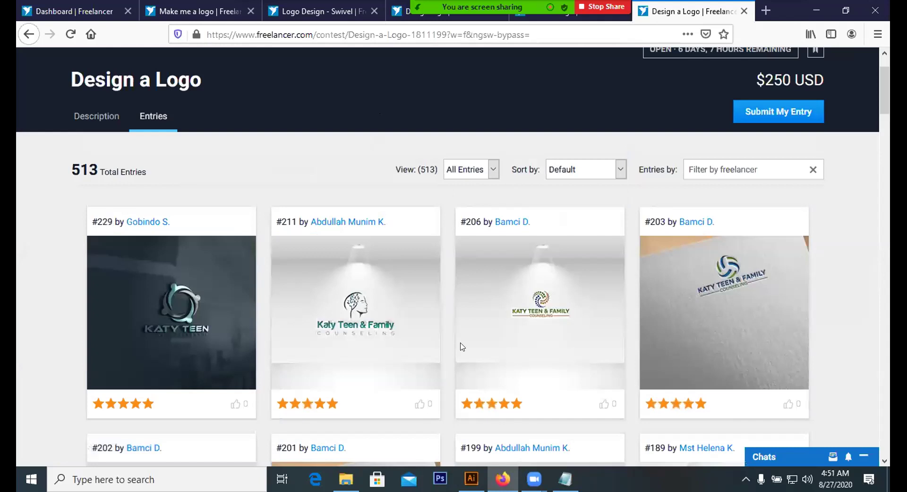
scroll(156, 188, "down", 4)
scroll(156, 188, "down", 5)
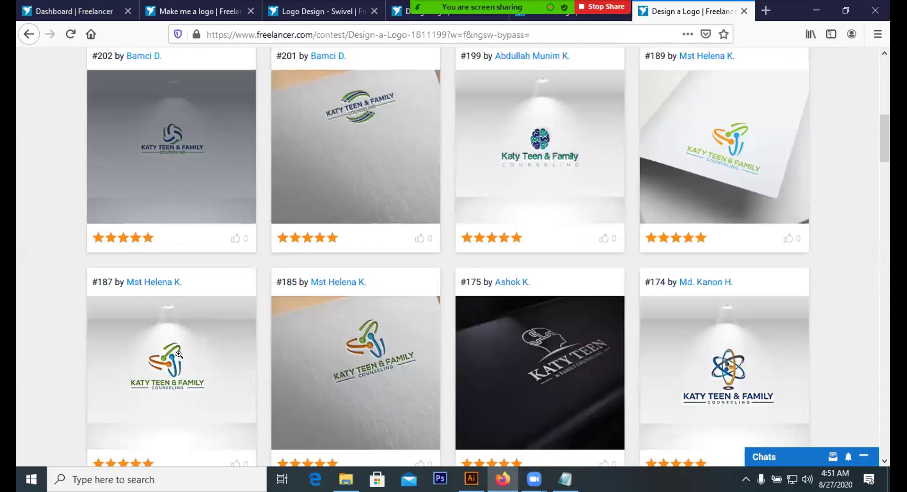
scroll(461, 327, "down", 12)
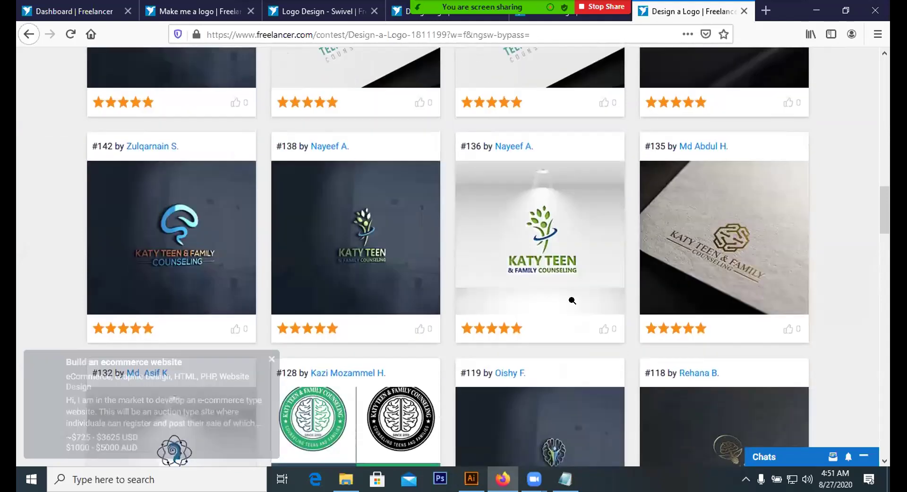
scroll(572, 301, "up", 20)
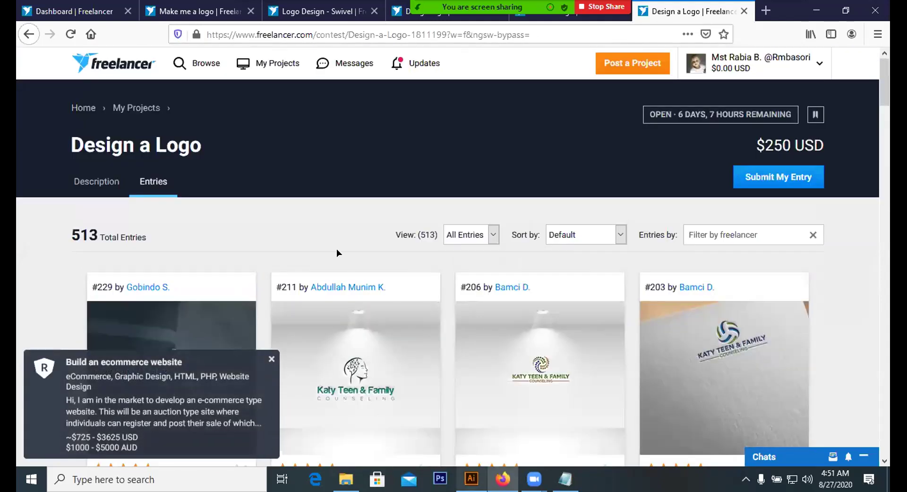
Step: Switch back to Illustrator and fill the lower figure of the emblem with the medium blue swatch
key("alt+Tab")
left_click_drag(241, 160, 420, 311)
left_click(406, 309)
left_click_drag(245, 163, 406, 310)
left_click(406, 310)
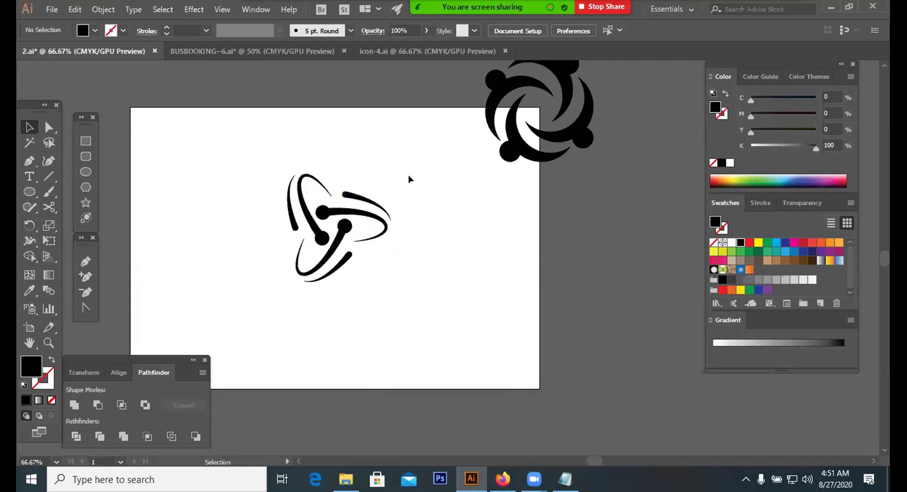
left_click(329, 272)
left_click(330, 266)
left_click(337, 264)
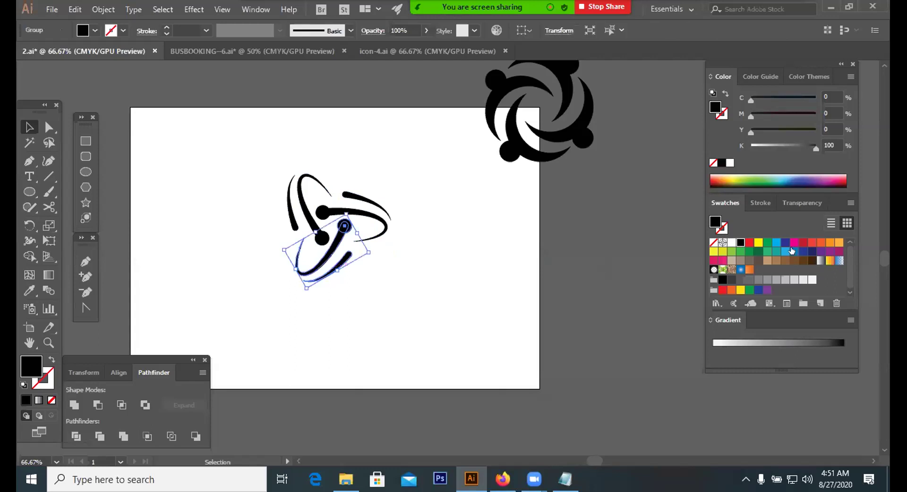
left_click(794, 252)
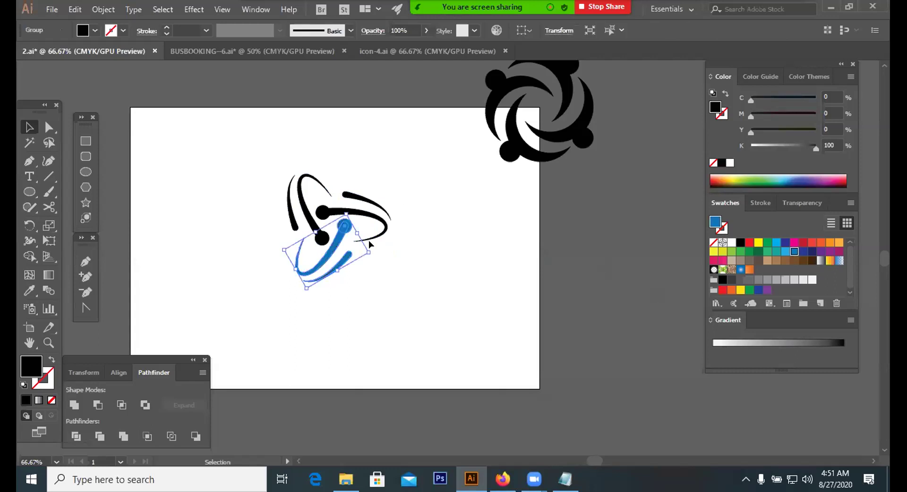
Step: Fill the emblem's right figure with green (C 50, Y 100) and its upper-left figure with orange (M 35, Y 85)
left_click(732, 252)
left_click(308, 209)
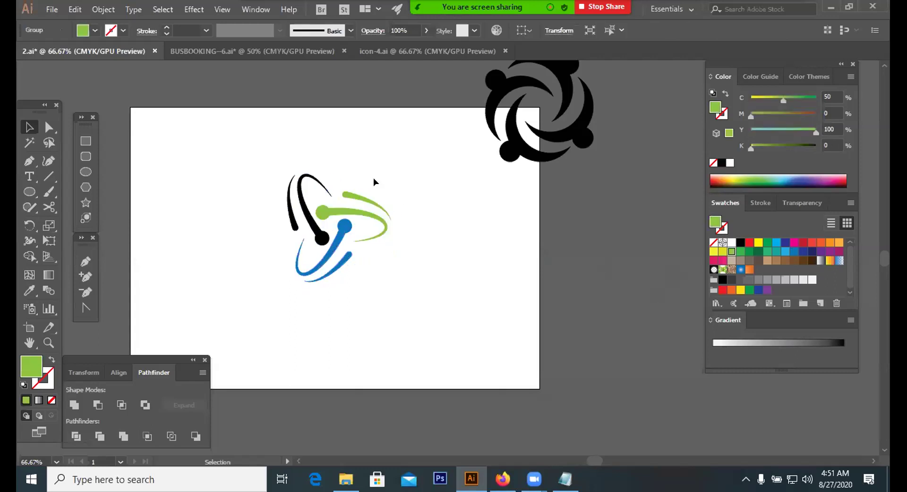
left_click(839, 243)
left_click(358, 332)
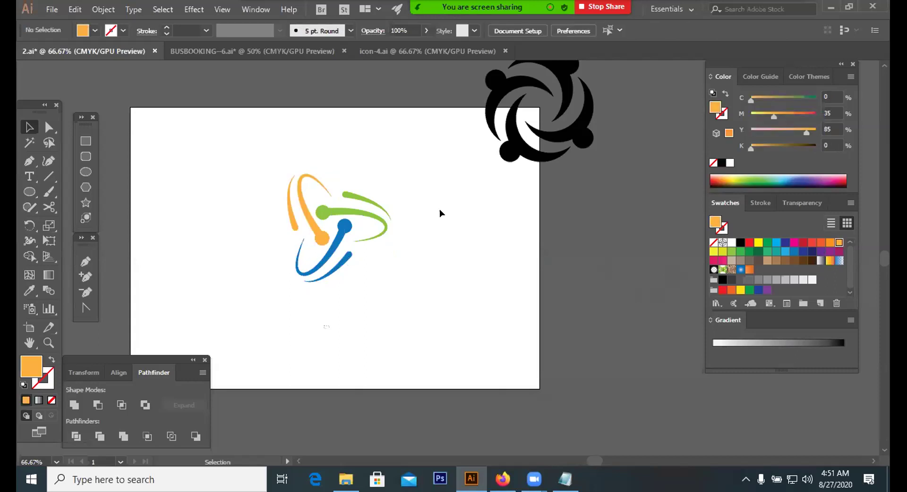
Step: Scale the coloured three-figure emblem down proportionally around its centre
left_click_drag(420, 287, 269, 199)
left_click_drag(388, 277, 349, 241)
left_click(364, 273)
left_click_drag(369, 210, 306, 256)
left_click(379, 211)
left_click_drag(353, 241, 410, 281)
left_click(410, 282)
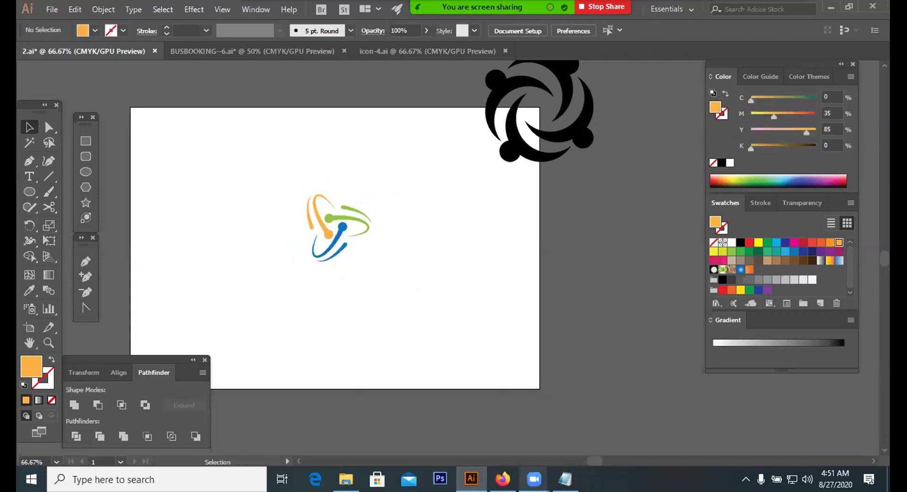
Step: Switch to Firefox and browse the Design a Logo entries, enlarging entry #201 to examine its logo before closing it
left_click(503, 477)
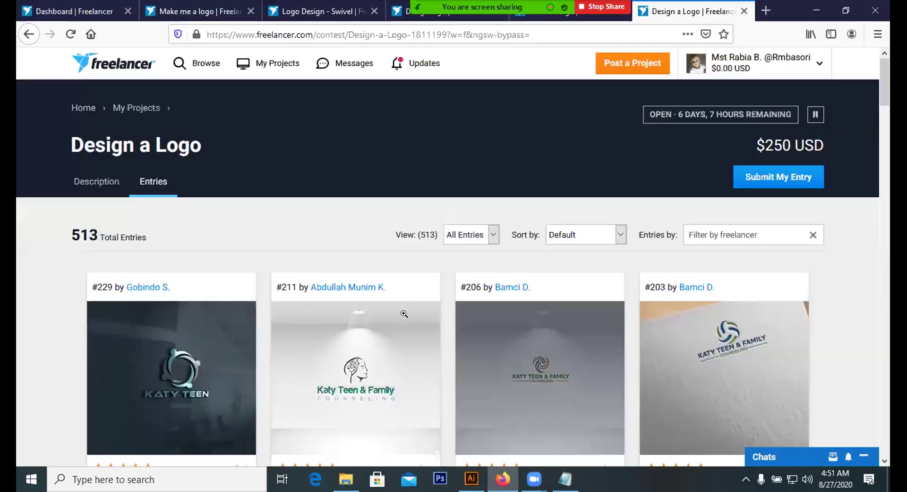
scroll(410, 317, "down", 4)
scroll(410, 320, "down", 3)
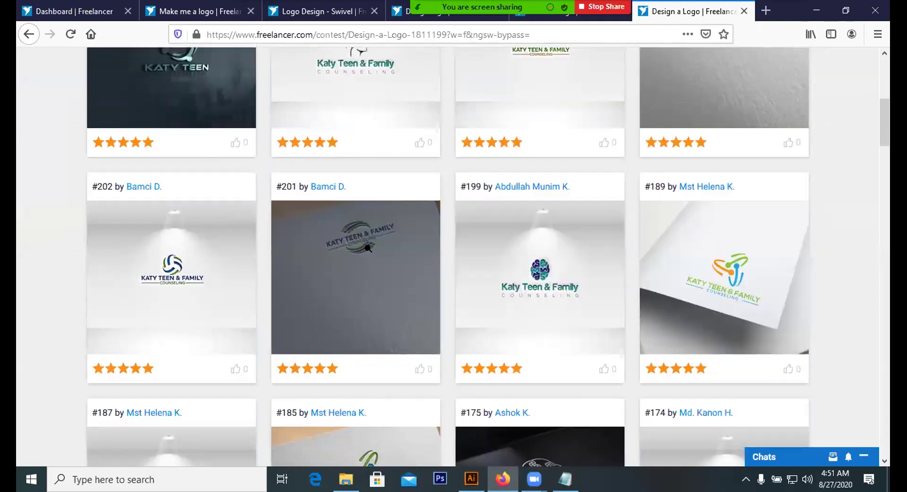
left_click(368, 248)
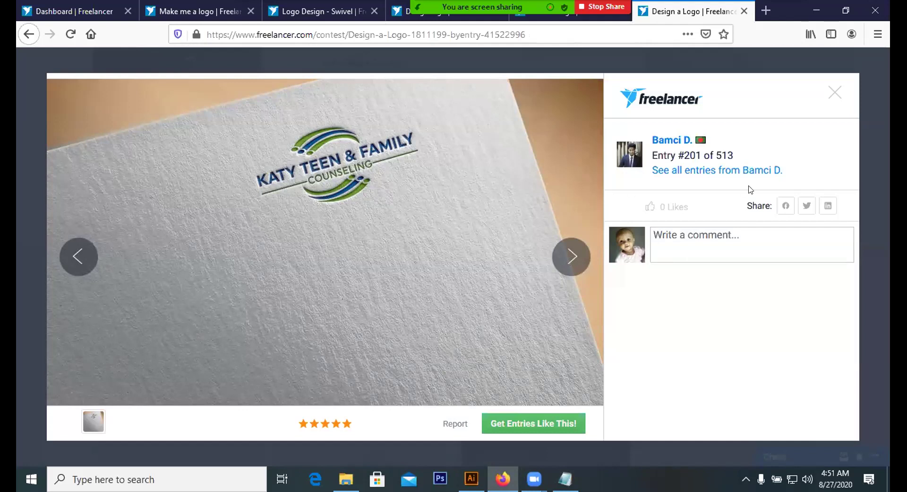
left_click(834, 93)
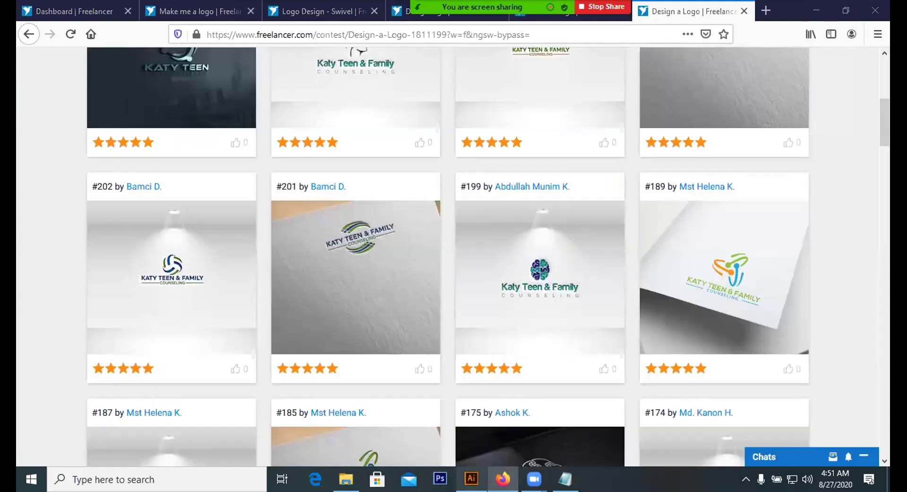
Step: Return to Illustrator and move the three-colour emblem to the artboard's right edge, clearing the middle
key("alt+Tab")
left_click(342, 229)
left_click_drag(278, 180, 380, 263)
left_click_drag(344, 218, 564, 228)
left_click(260, 244)
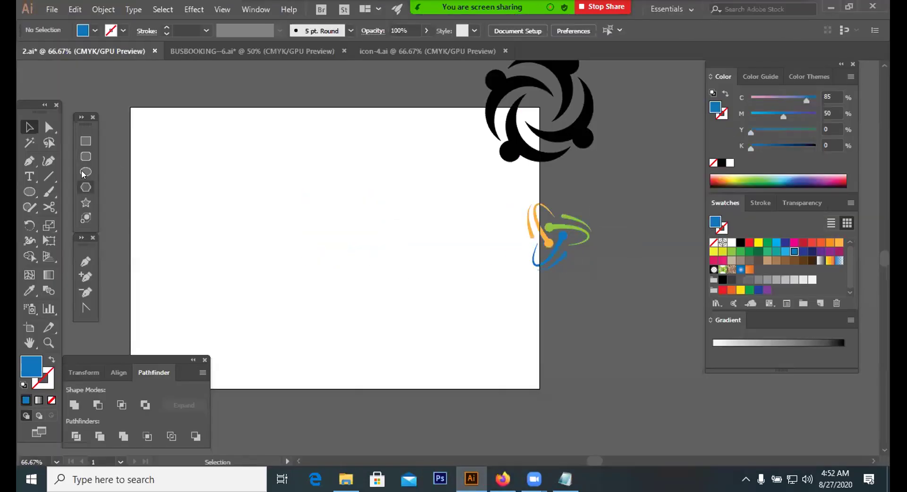
Step: Draw a blue ellipse about 309 px wide and 235 px high on the artboard and tilt it diagonally
left_click(86, 172)
left_click_drag(344, 231, 409, 297)
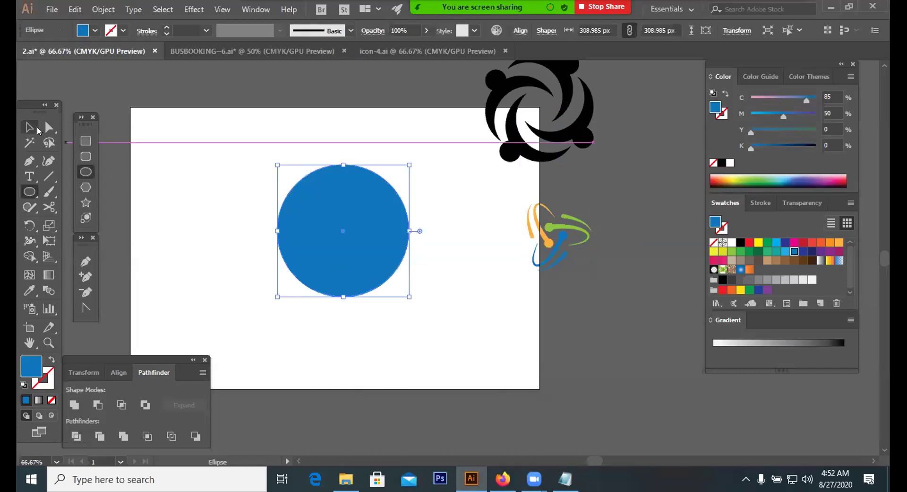
left_click(39, 128)
left_click_drag(409, 165, 415, 197)
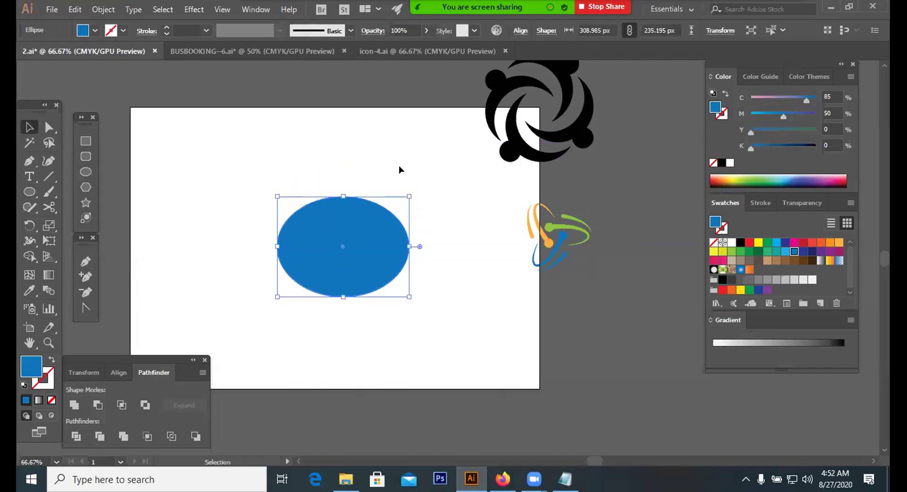
left_click(409, 186)
left_click(397, 216)
left_click_drag(373, 172, 449, 259)
Step: Place a copy of the tilted ellipse slightly offset toward the lower right and fill it white, leaving a blue crescent showing
left_click_drag(382, 261, 401, 280)
left_click(399, 270)
left_click(740, 242)
left_click(732, 242)
left_click(422, 339)
left_click_drag(394, 268, 375, 258)
left_click(456, 273)
left_click(457, 278)
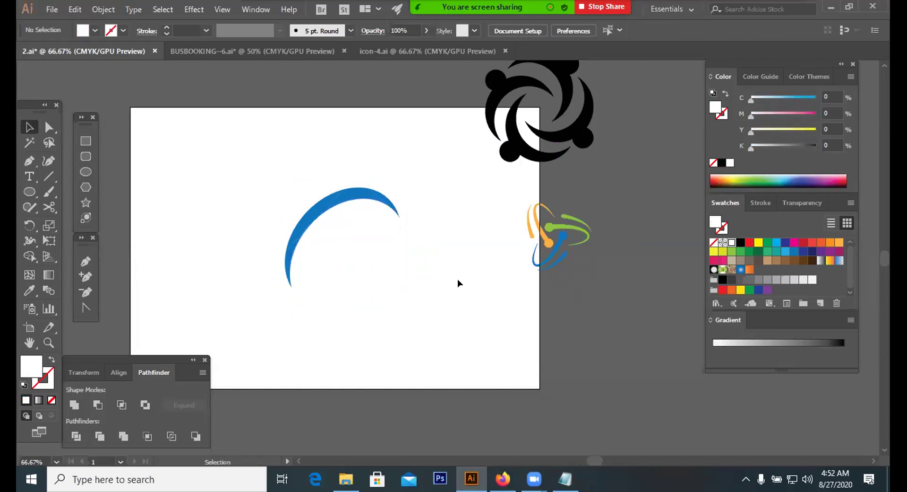
Step: Subtract the white ellipse from the blue one with Minus Front to form a crescent
left_click_drag(439, 211, 441, 211)
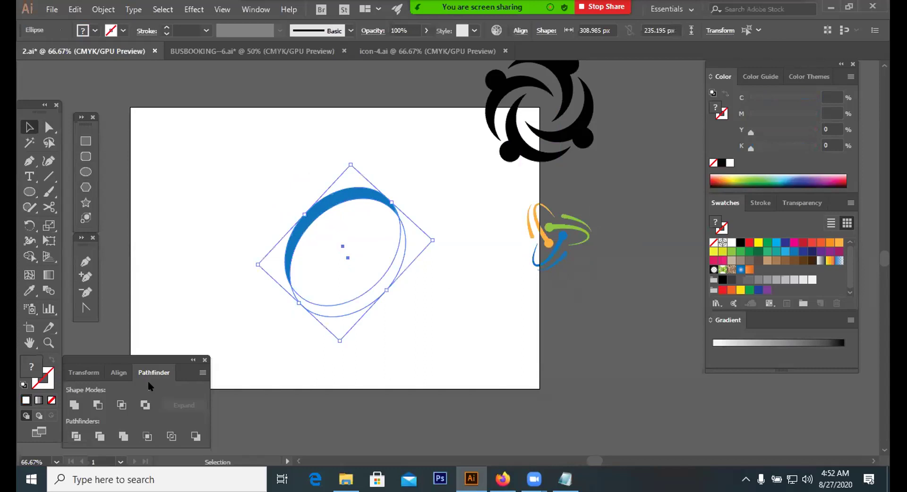
left_click(97, 404)
left_click(258, 182)
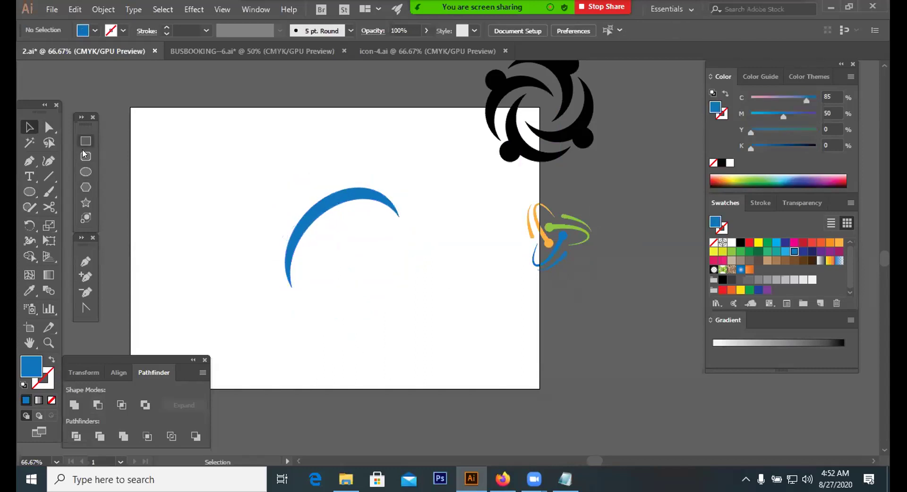
Step: Draw a circle about 67 px across over the upper part of the crescent as the figure's head
left_click(85, 172)
left_click_drag(330, 183, 354, 203)
left_click(28, 127)
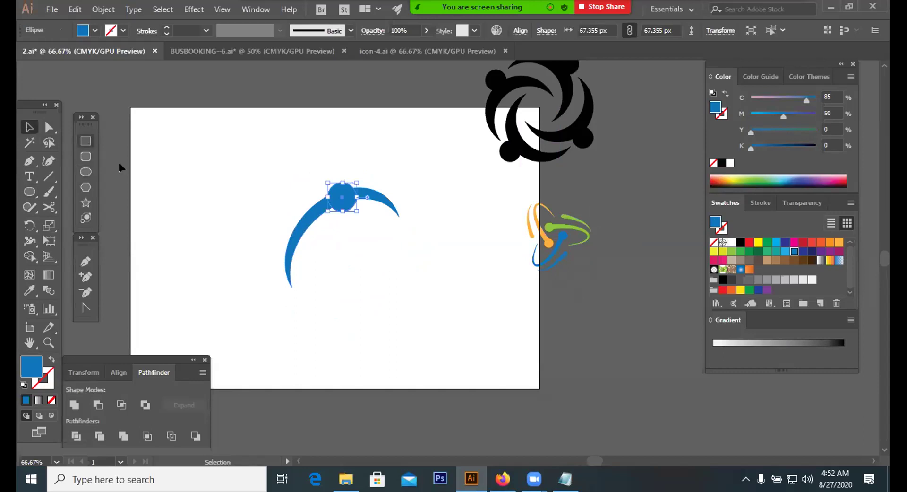
left_click(49, 127)
left_click(385, 219)
left_click(350, 208)
Step: Scale the head circle down around its centre to about 55 px
key("ctrl+equal")
key("ctrl+equal")
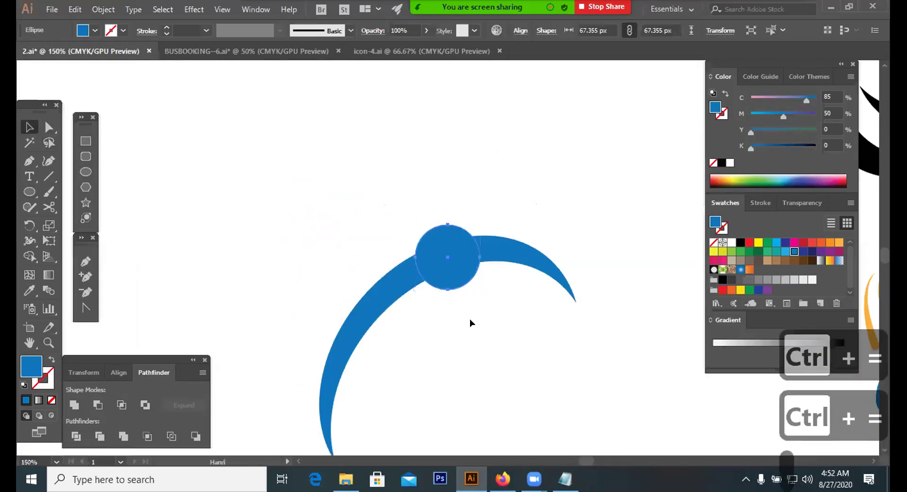
left_click_drag(470, 323, 406, 300)
key("ctrl")
left_click_drag(414, 265, 409, 261)
key("ctrl+z")
key("ctrl+z")
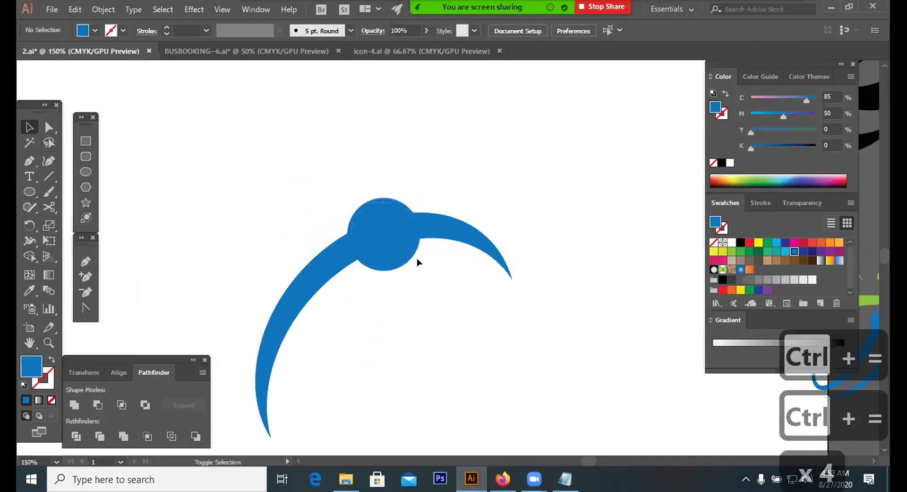
key("ctrl+z")
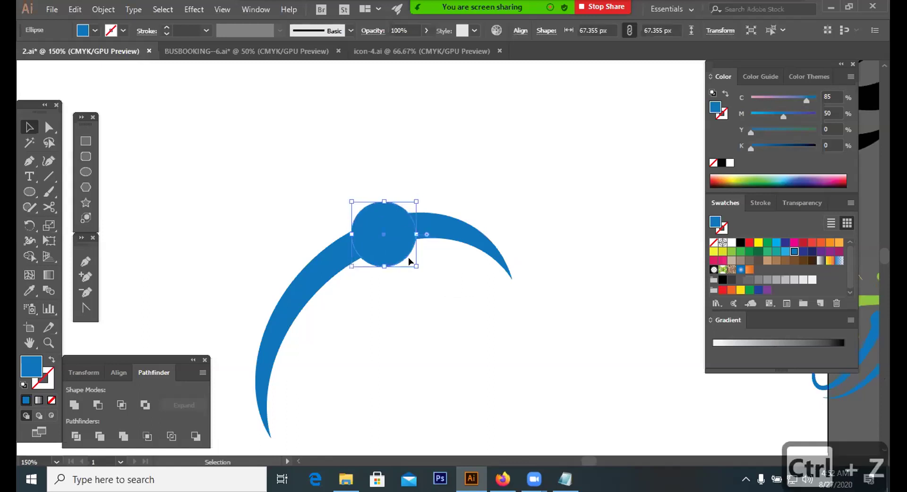
left_click_drag(409, 264, 405, 259)
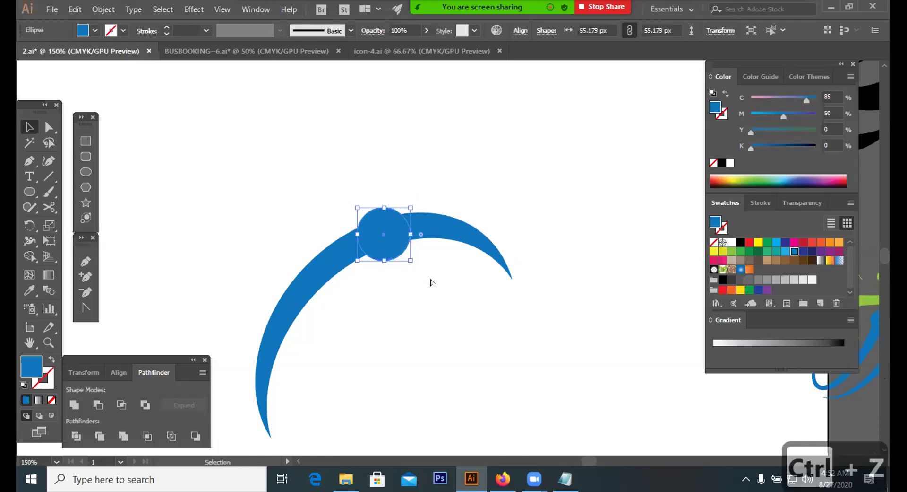
Step: Cut a gap around the head by subtracting an enlarged copy of the circle from the crescent, and delete the leftover piece beyond the head
key("a")
key("ctrl+c")
key("ctrl+b")
left_click_drag(409, 256, 420, 267)
left_click(448, 229, "shift")
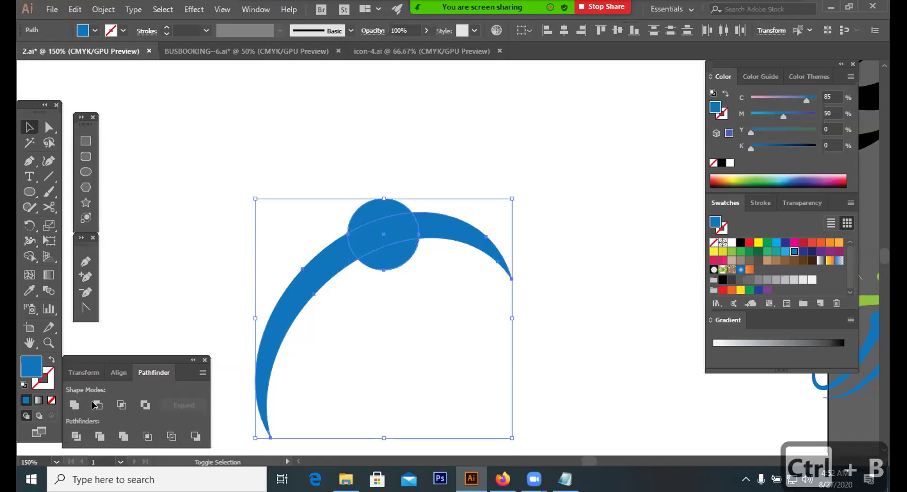
left_click(94, 406)
left_click(457, 232)
key("BackSpace")
key("BackSpace")
Step: Move the finished figure upward and place a slightly smaller copy of it to its lower right
left_click_drag(461, 193, 295, 307)
left_click_drag(386, 236, 405, 185)
left_click(456, 205)
left_click(399, 185)
left_click_drag(289, 157, 439, 222)
left_click(456, 264)
mouse_move(467, 416)
left_mouse_down()
mouse_move(454, 415)
mouse_move(459, 404)
left_mouse_up()
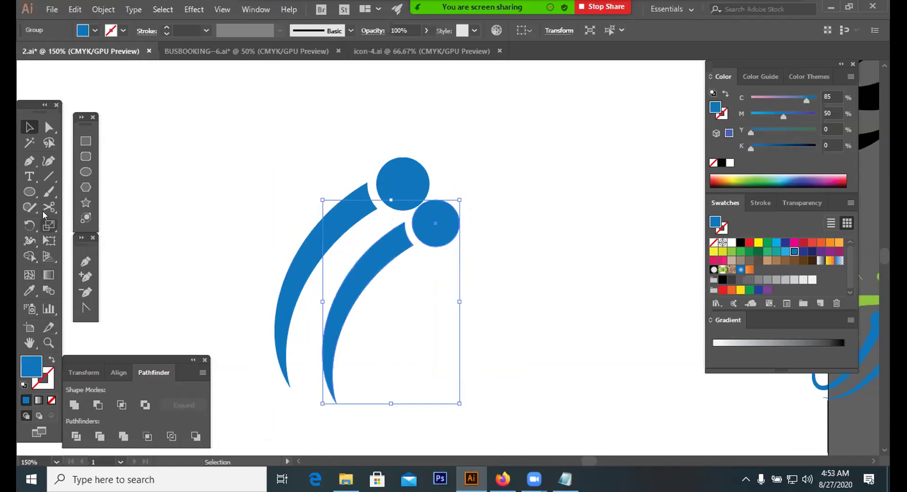
Step: Rotate the smaller figure clockwise about its tail tip and position it next to the first figure's tail
left_click(29, 225)
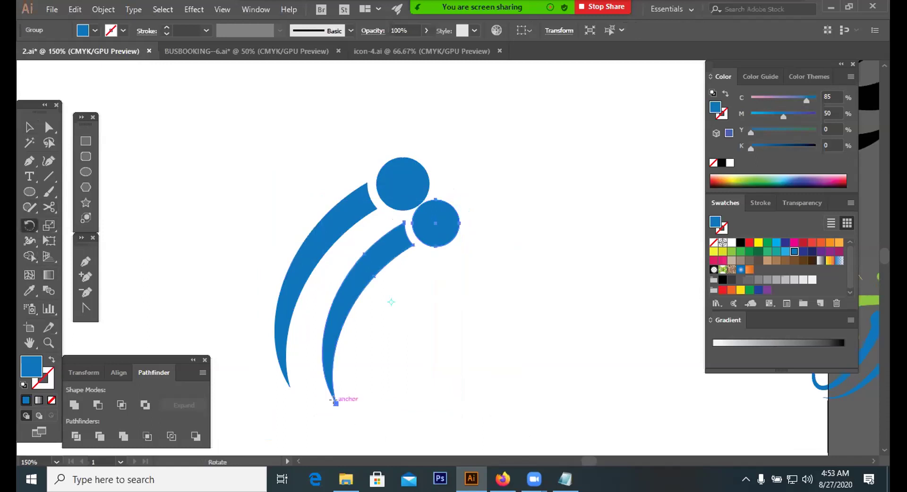
left_click(336, 404)
left_click_drag(502, 267, 569, 310)
left_click(30, 126)
left_click(406, 314)
left_click_drag(386, 285, 378, 273)
left_click(502, 328)
left_click_drag(459, 259, 440, 264)
left_click(518, 343)
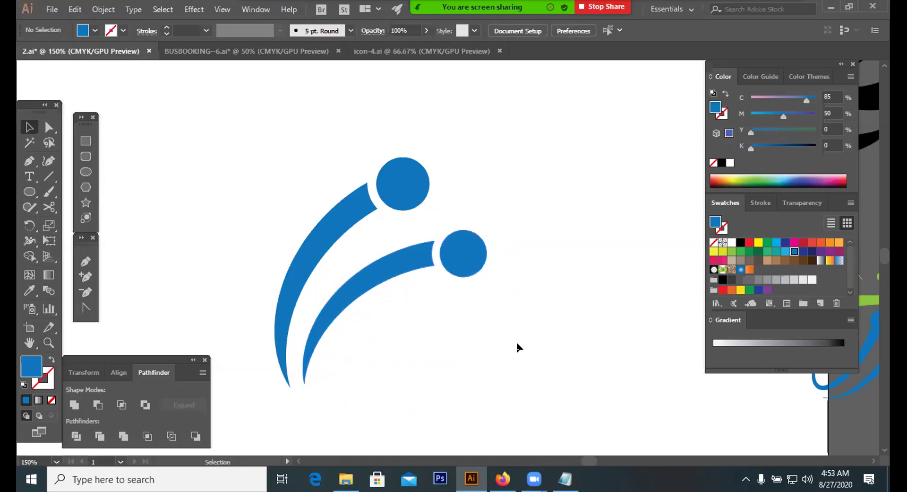
Step: Add a third, smaller copy of the figure, rotated further clockwise, beneath the second one
scroll(516, 339, "down", 2)
left_click_drag(449, 186, 478, 216)
left_click(29, 225)
left_click(319, 349)
left_click_drag(412, 352, 523, 335)
key("v")
left_click_drag(387, 274, 378, 255)
left_click_drag(540, 271, 463, 269)
mouse_move(499, 293)
left_mouse_down()
mouse_move(535, 312)
mouse_move(507, 291)
left_mouse_up()
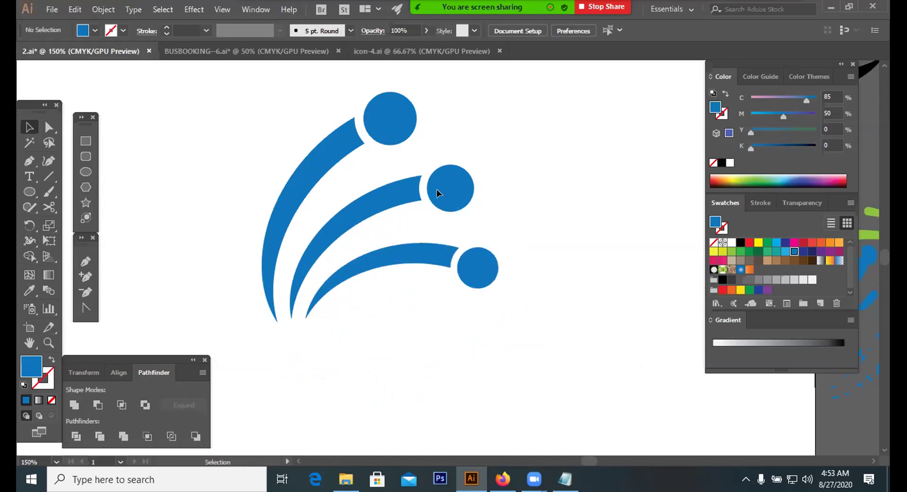
Step: Nudge the two smaller figures left, closer to the largest figure
left_click_drag(527, 184, 466, 204)
left_click_drag(533, 170, 477, 282)
key("Left")
key("Left")
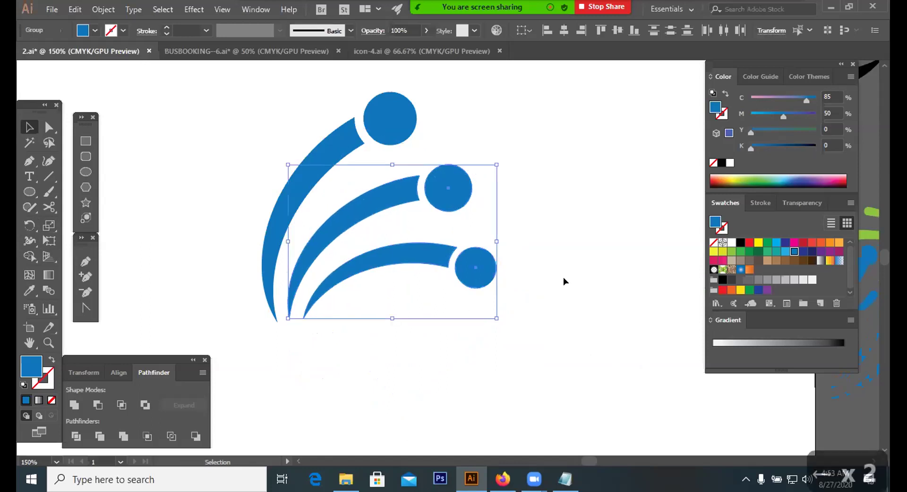
key("Left")
key("Left")
key("Left")
key("Left")
key("Left")
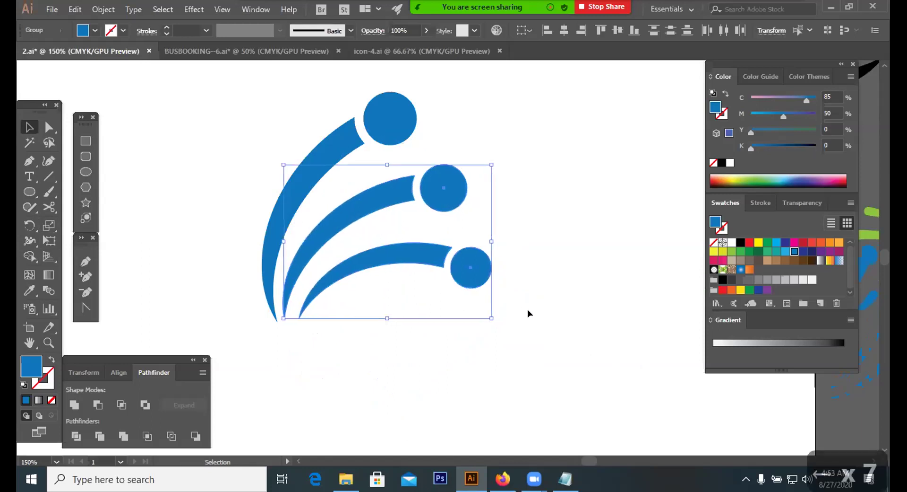
Step: Nudge the smallest figure left and slightly up toward the middle figure
key("Left")
key("Left")
key("Left")
key("Left")
key("Left")
key("Left")
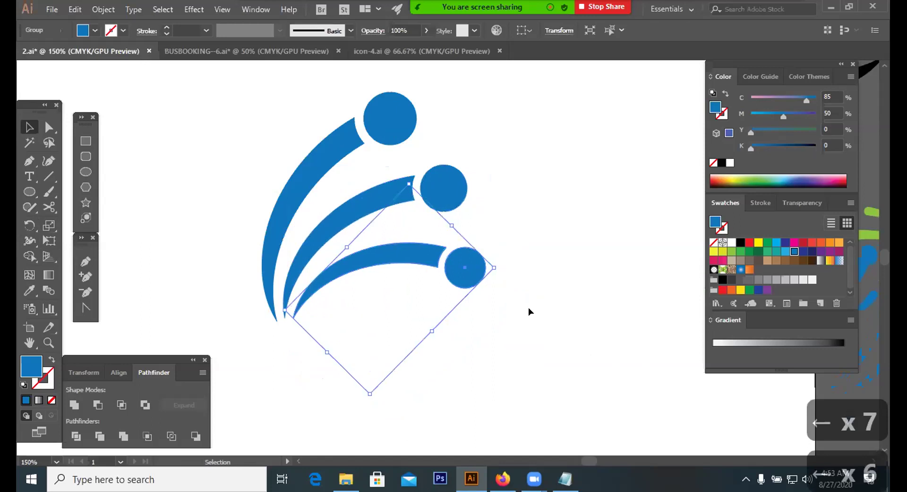
key("Up")
key("Up")
key("Up")
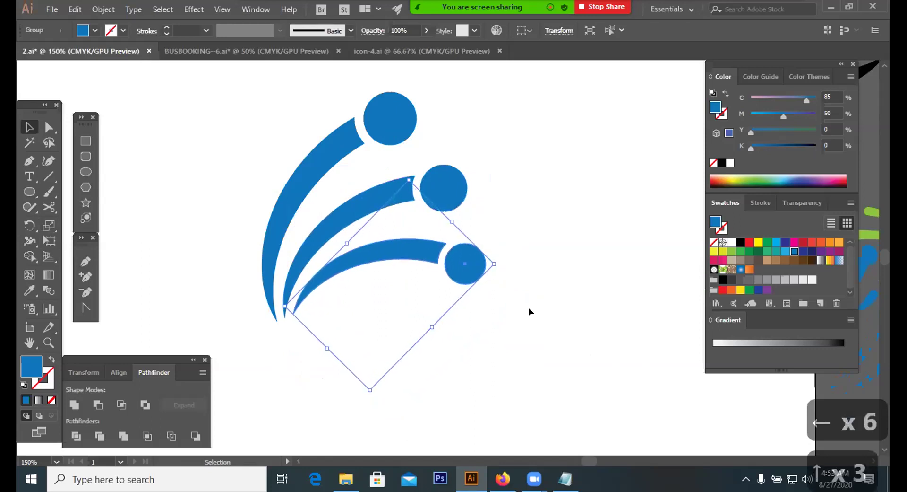
Step: Fine-tune the tail spacing by shifting both smaller figures slightly left and the smallest one a touch further
left_click(528, 307)
left_click_drag(252, 150, 569, 302)
left_click(569, 302)
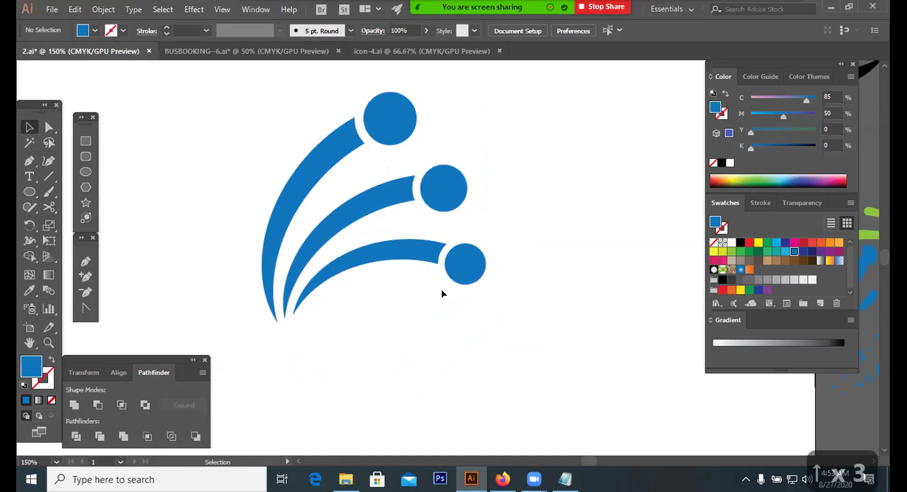
left_click(450, 278)
key("Left")
key("Left")
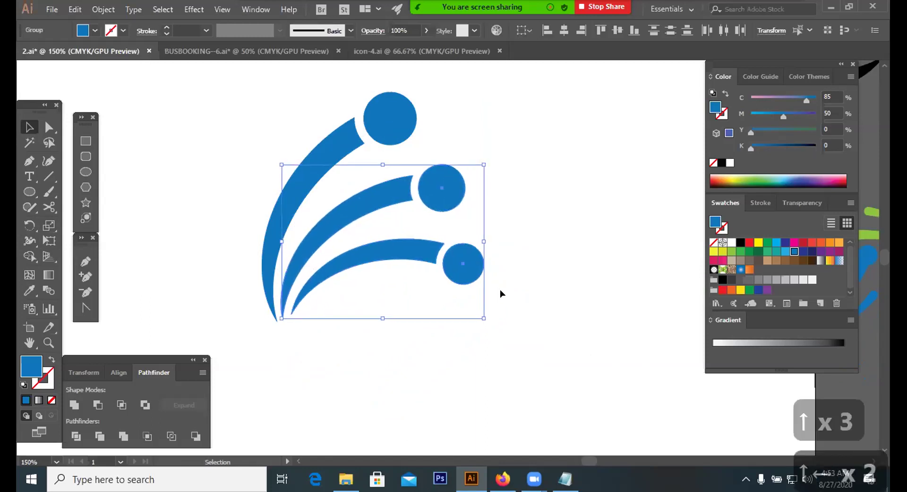
left_click(500, 289)
left_click(464, 272)
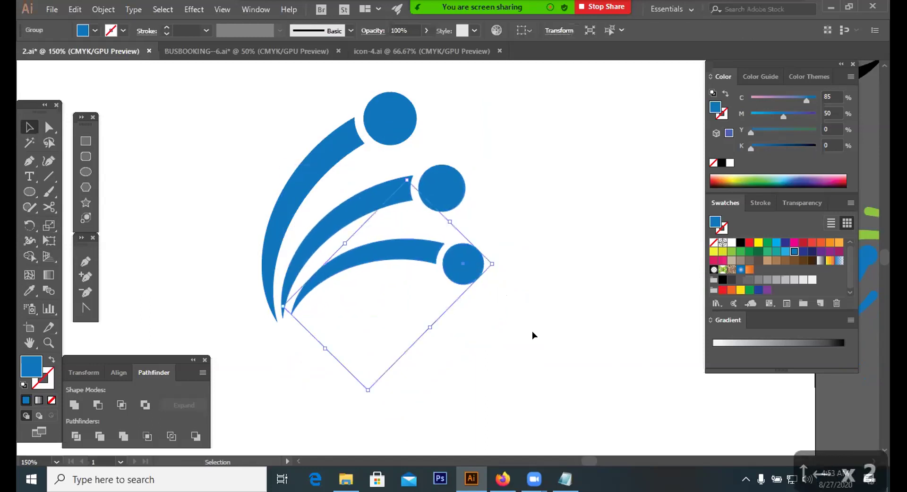
key("Left")
left_click_drag(242, 232, 429, 268)
left_click(480, 304)
key("ctrl+minus")
key("ctrl+minus")
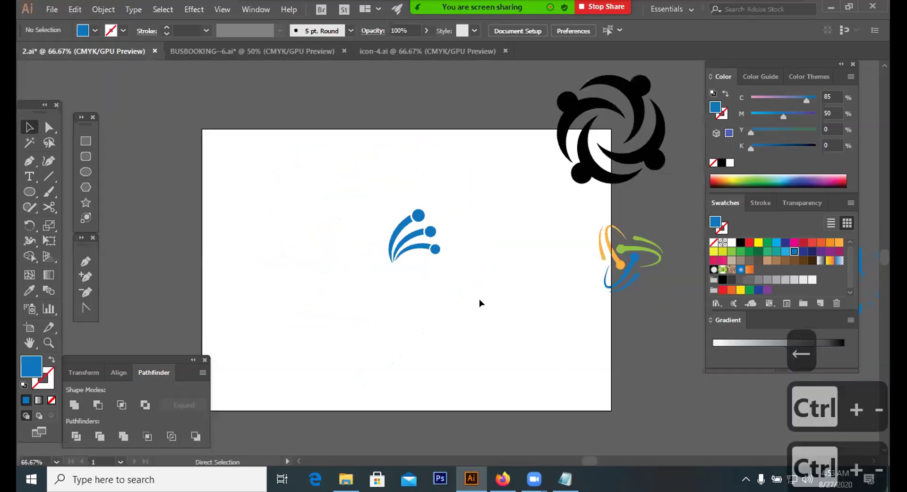
left_click_drag(365, 283, 460, 221)
left_click(549, 434)
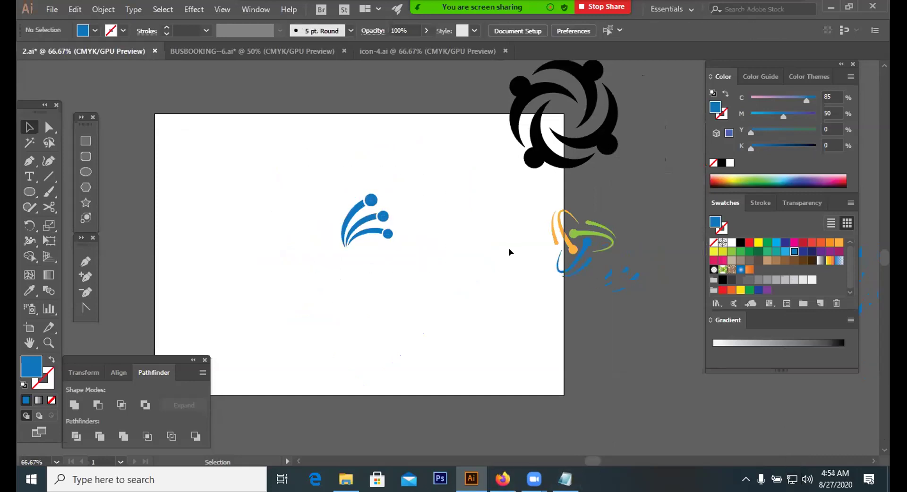
left_click_drag(289, 249, 420, 189)
left_click_drag(420, 228, 394, 242)
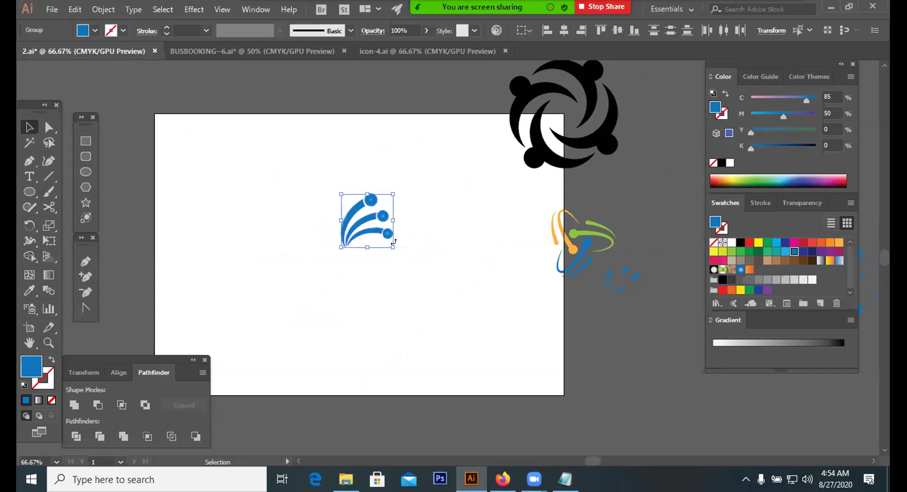
left_click(501, 341)
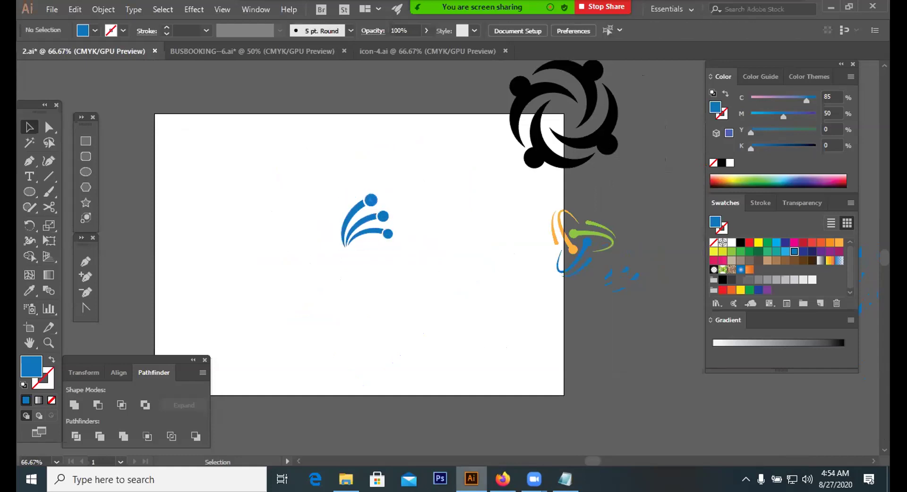
Step: Check the contest entries in Firefox, return to Illustrator and duplicate the three-figure fan to its lower right
key("alt+Tab")
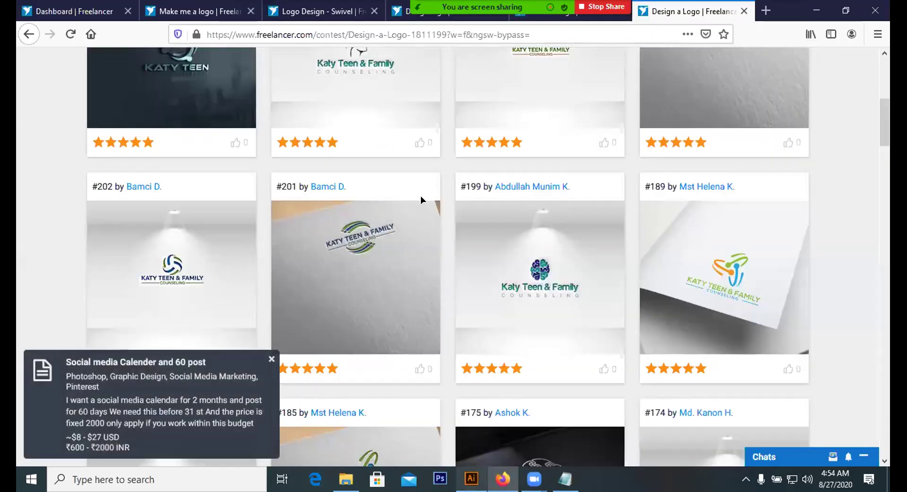
key("alt+Tab")
left_click_drag(416, 189, 313, 280)
left_click(461, 448)
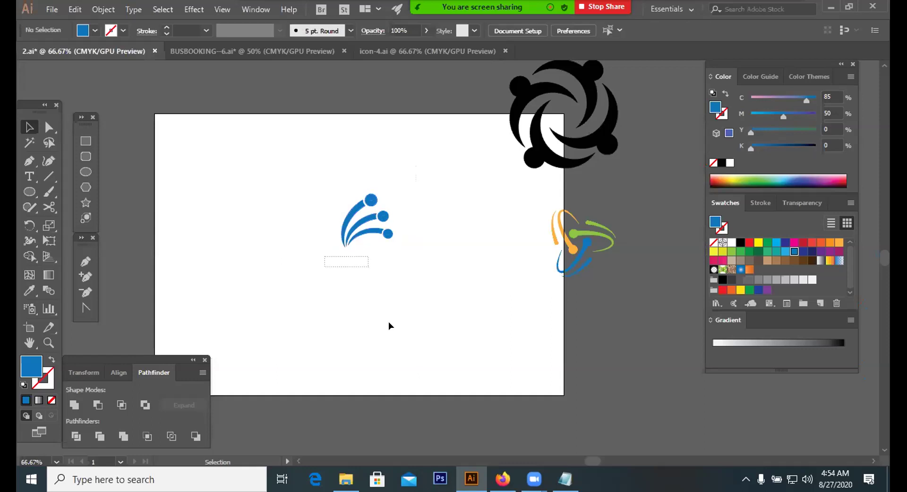
left_click_drag(350, 249, 435, 189)
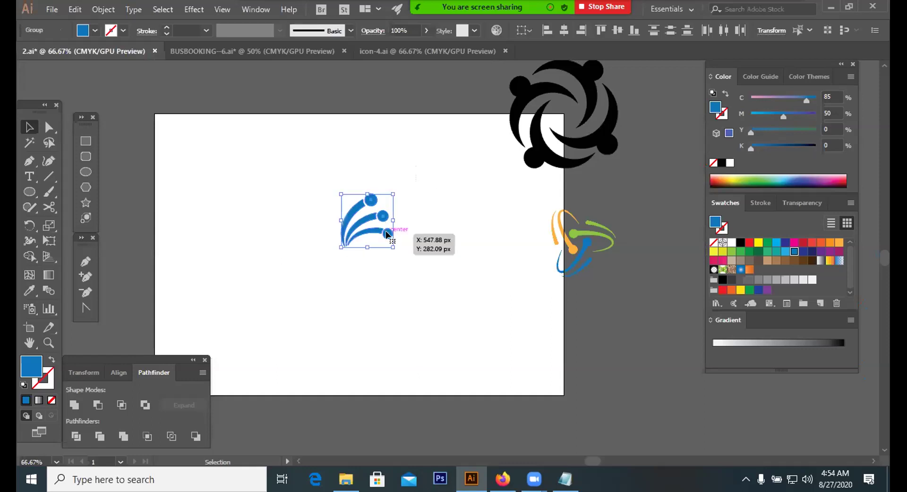
left_click_drag(388, 234, 450, 302)
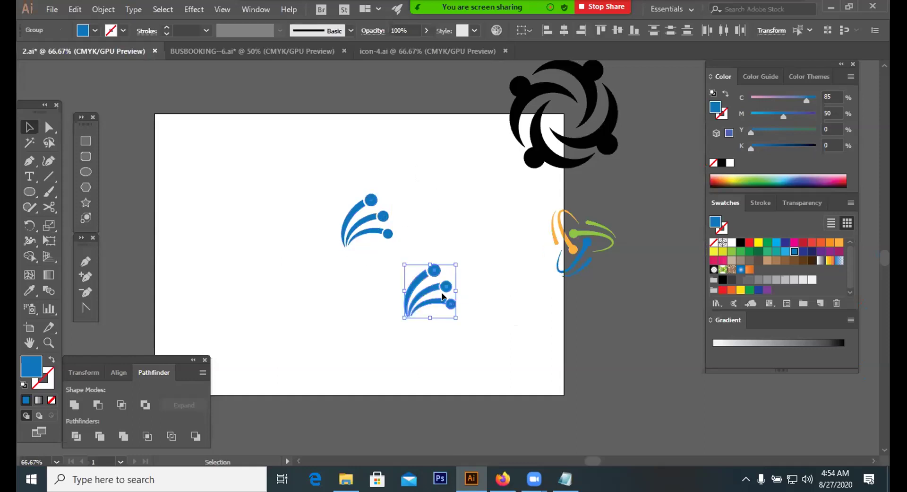
Step: Rotate the duplicated three-figure fan by half a turn and place it directly beneath the original fan
right_click(482, 199)
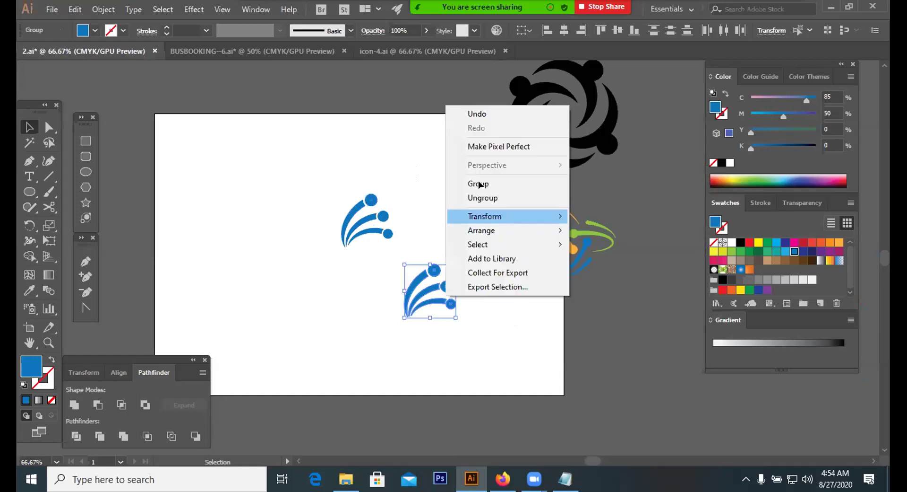
left_click(456, 305)
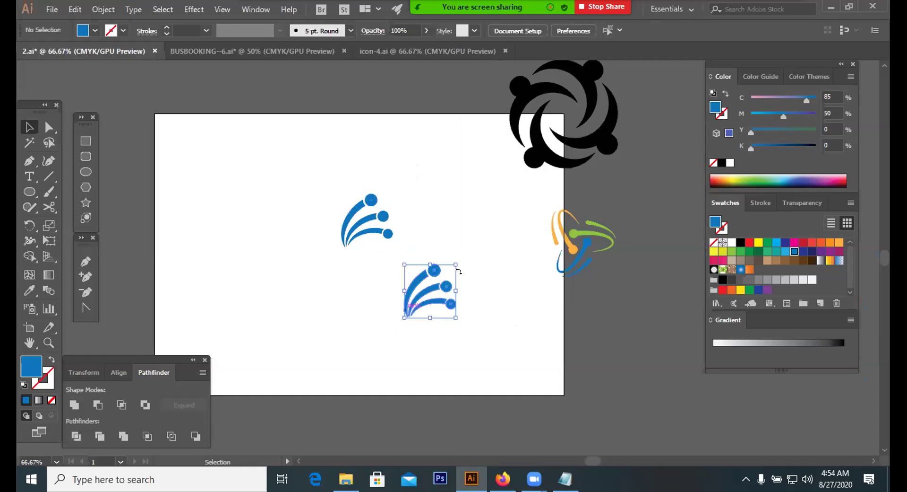
left_click_drag(459, 321, 401, 261)
left_click_drag(440, 302, 373, 225)
left_click(426, 255)
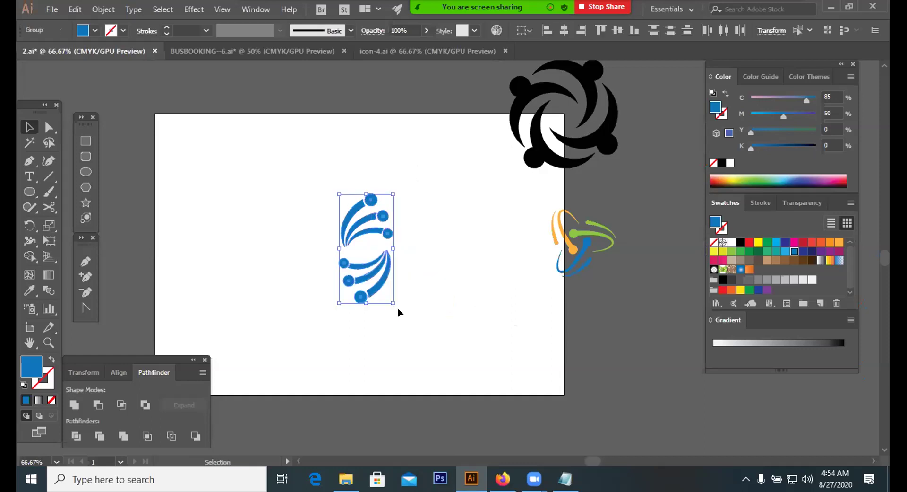
Step: Shift the lower fan left and slightly up so its tail tips sit closer to the original fan's tails
left_click(427, 247)
left_click_drag(374, 272, 353, 264)
left_click(395, 272)
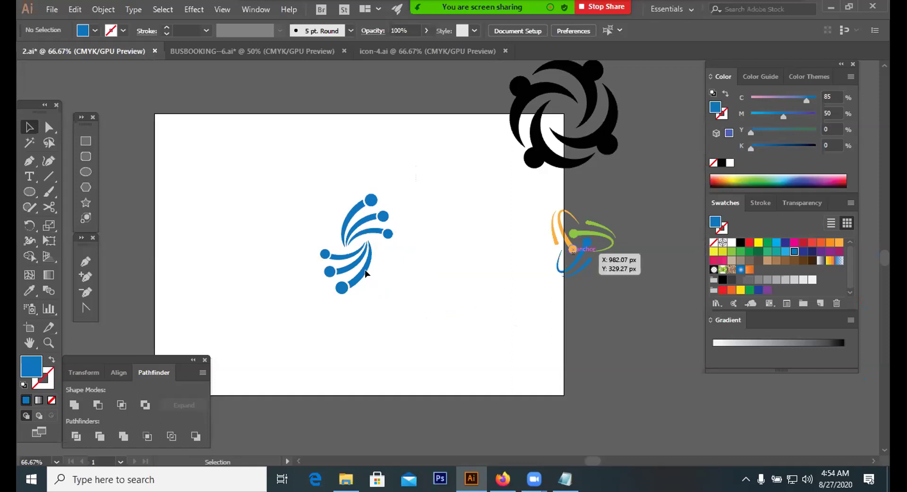
Step: Move the whole rotated fan away from the original into the empty area on the artboard's left side
left_click_drag(371, 233, 277, 205)
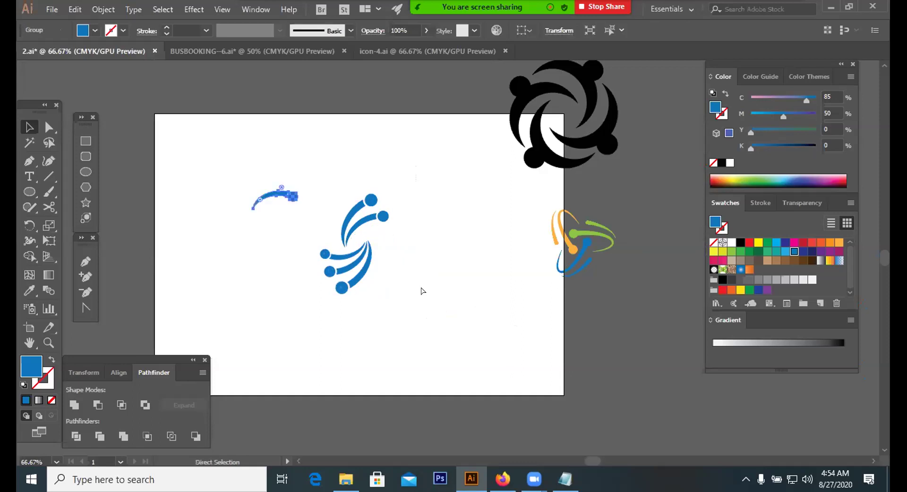
key("ctrl+z")
left_click_drag(352, 264, 235, 256)
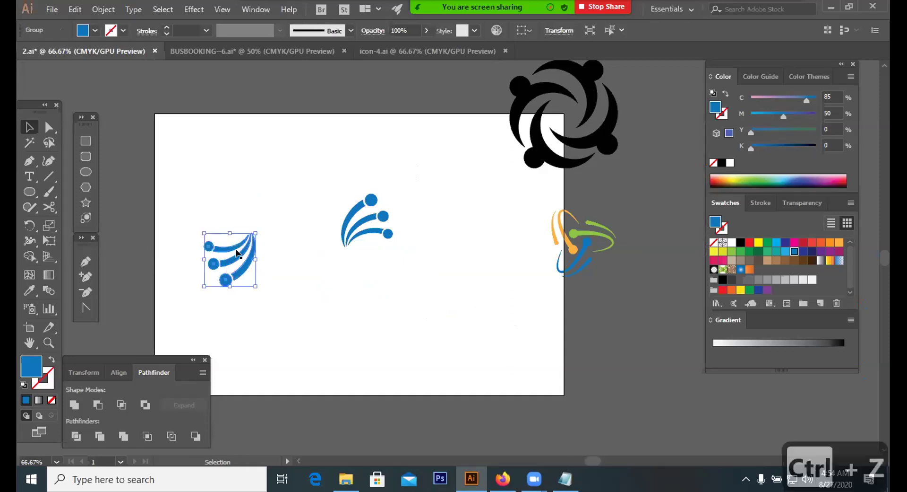
Step: Make two successive copies of the left fan rotated 120° about a point just above its tail tips
left_click(30, 225)
left_click(238, 220, "alt")
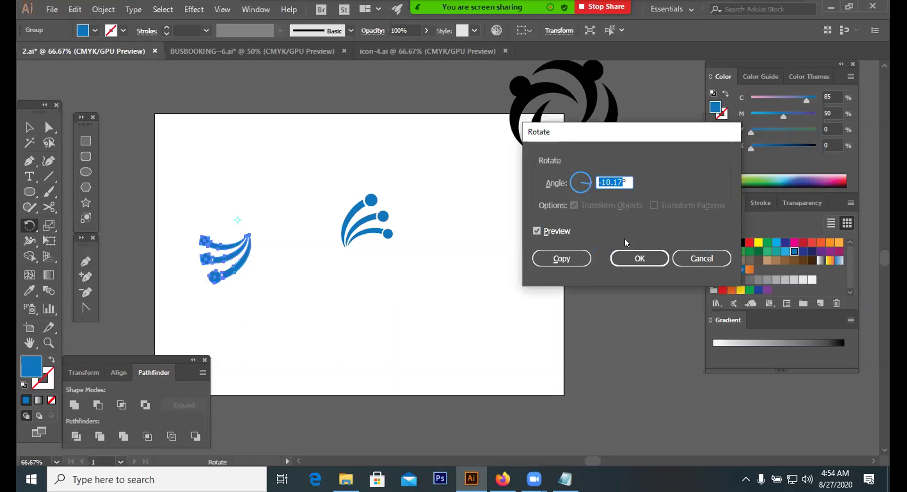
type("`2°")
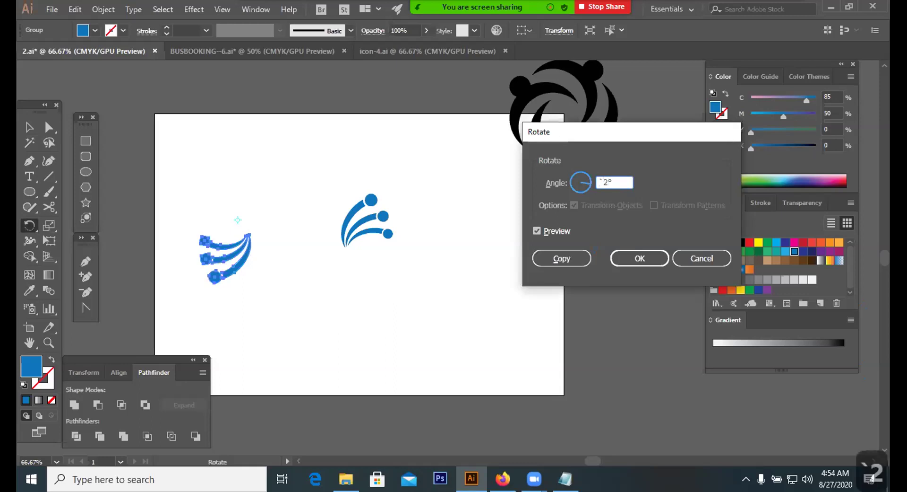
key("BackSpace")
key("BackSpace")
type("12")
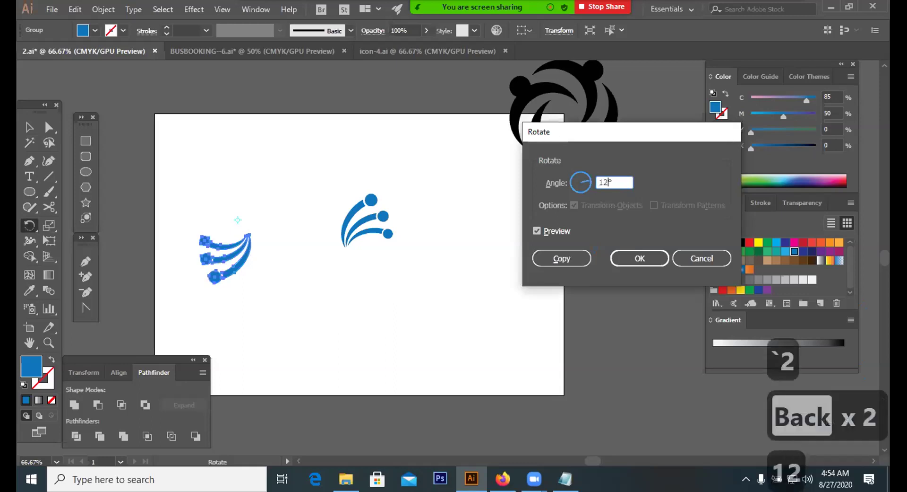
type("0")
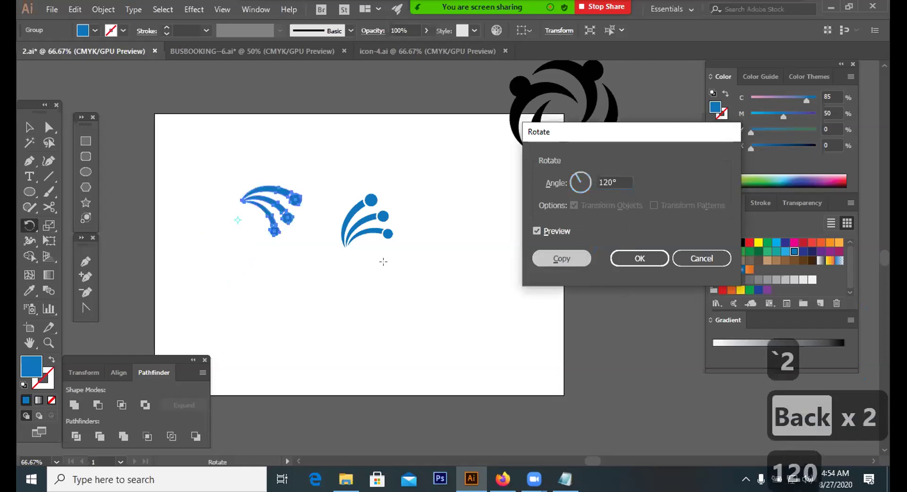
left_click(562, 258)
key("ctrl+d")
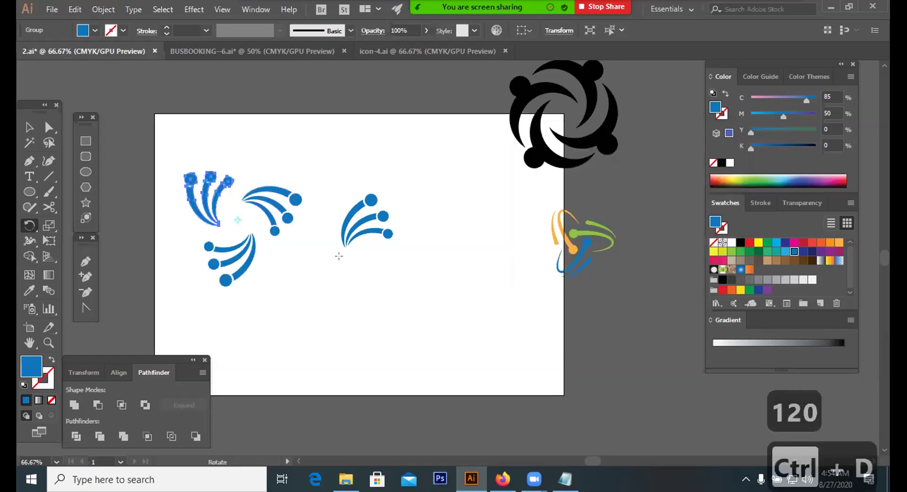
Step: Select the three rotated fans and scale them down together to a small icon
left_click(28, 126)
left_click(293, 323)
left_click(237, 266)
left_click_drag(303, 286, 256, 241)
left_click(281, 276)
left_click(242, 234)
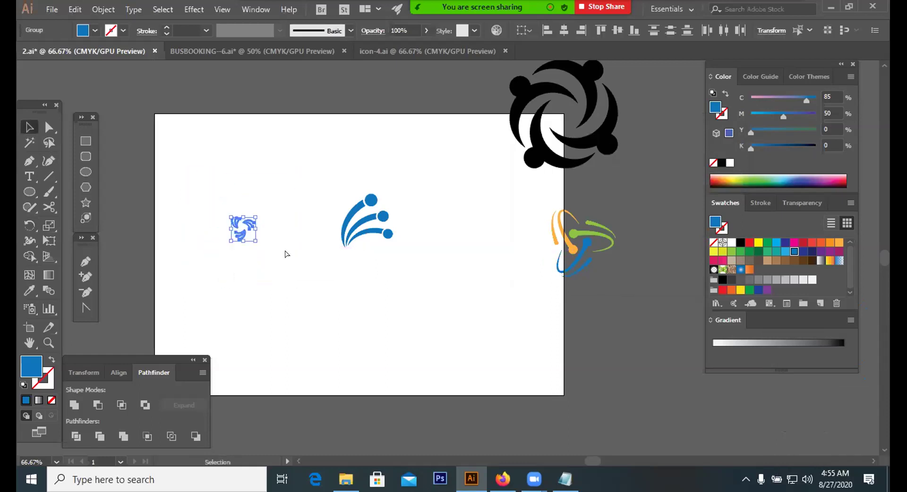
Step: Undo the scaling and both rotated copies, leaving only the single left fan
key("ctrl+z")
key("ctrl+z")
key("ctrl+z")
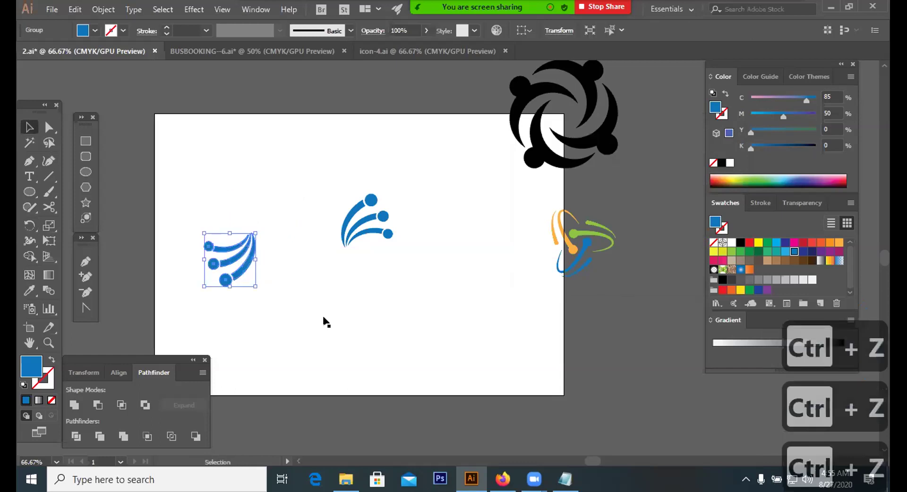
Step: Try the two 120° rotated copies again about a centre slightly nearer the fan's tail tips
left_click(29, 225)
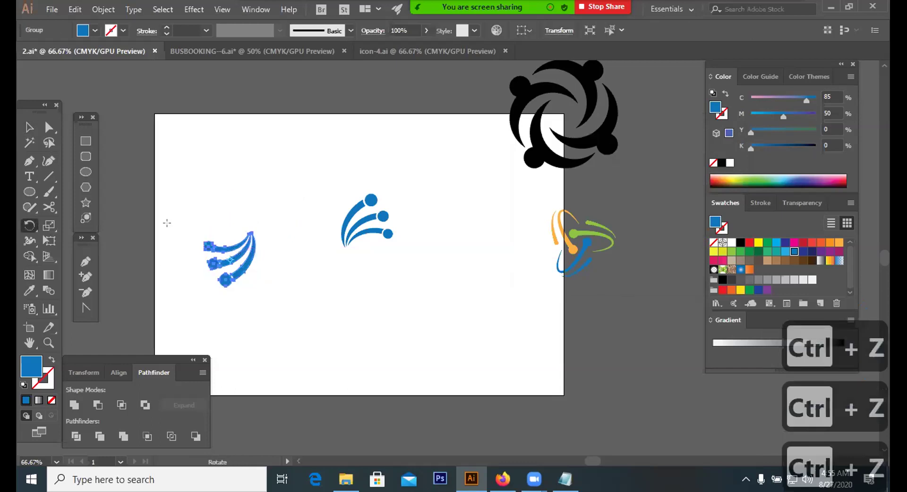
left_click(237, 221)
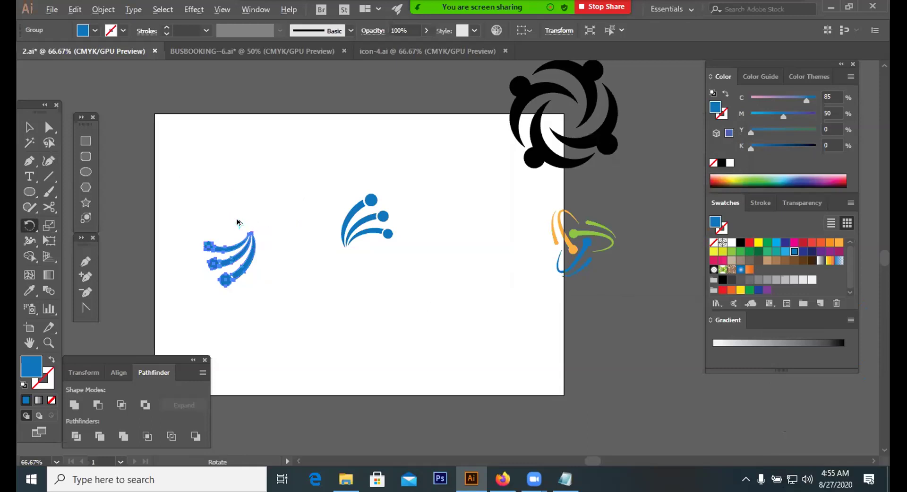
left_click(237, 219, "alt")
left_click(569, 263)
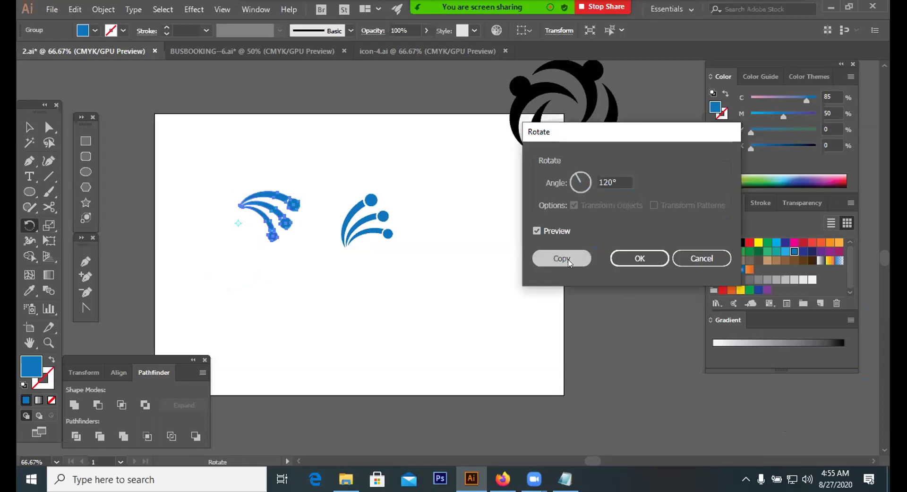
key("ctrl")
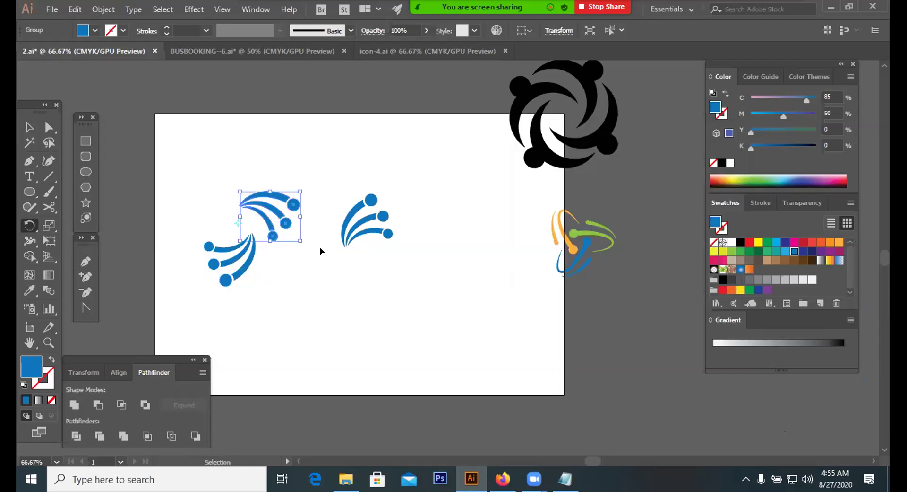
key("ctrl+d")
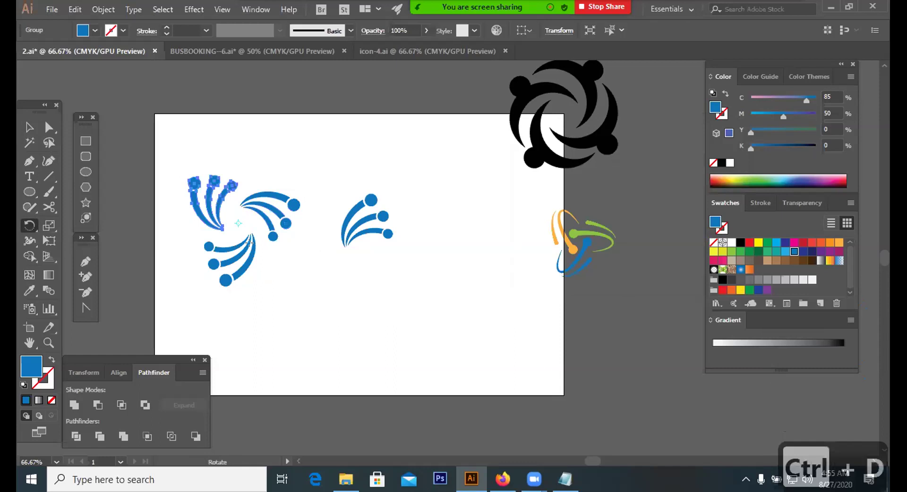
Step: Undo the two rotated fan copies and show the single fan at 200% zoom
key("ctrl+z")
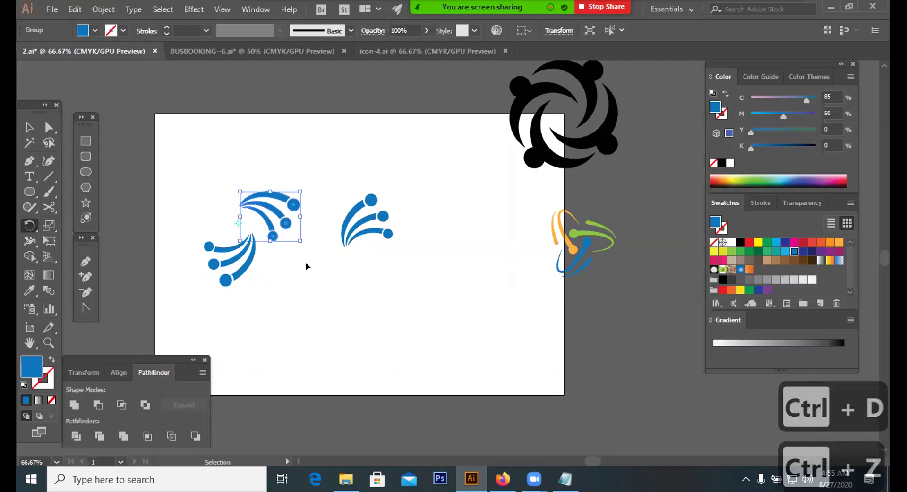
key("ctrl+z")
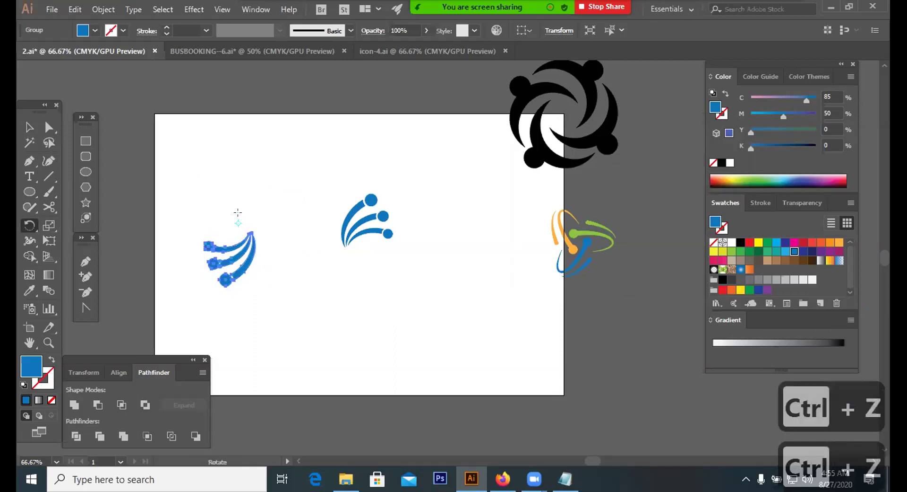
key("ctrl+z")
key("ctrl+equal")
key("ctrl+equal")
key("ctrl+equal")
key("ctrl+z")
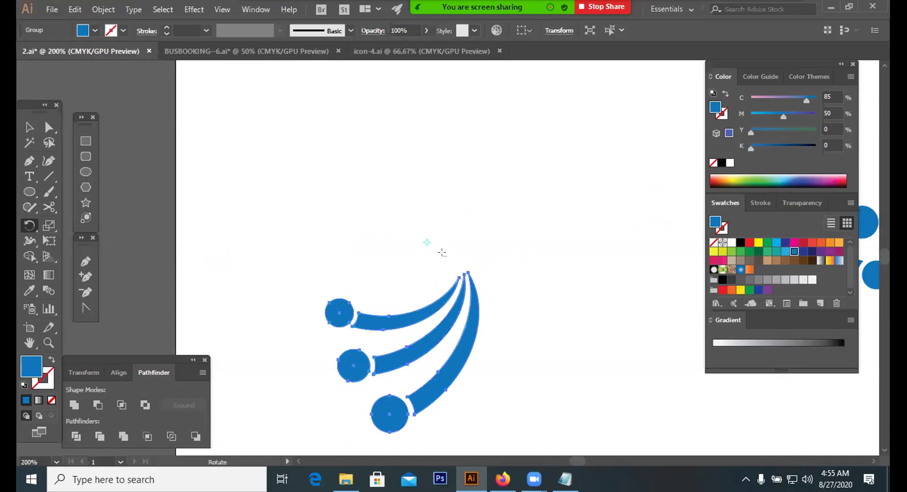
Step: Try one 120° rotated copy of the fan about a point just up and left of its tail tips
left_click(442, 252, "alt")
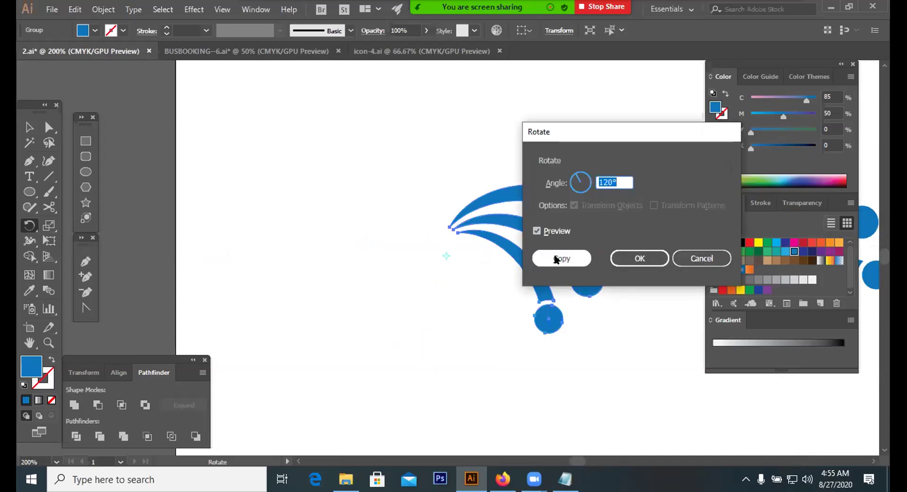
left_click(557, 259)
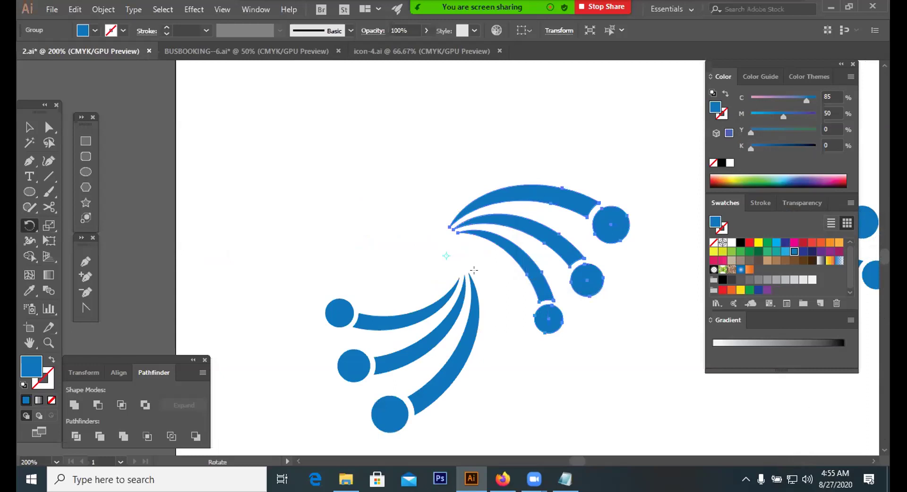
key("ctrl+z")
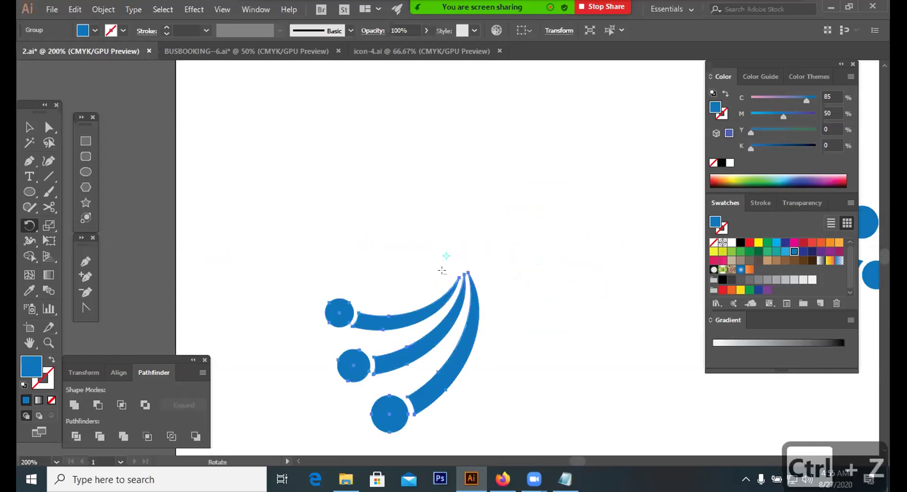
Step: Complete a three-fan swirl with two copies rotated 120° about a point level with and just left of the tail tips
left_click(442, 269, "alt")
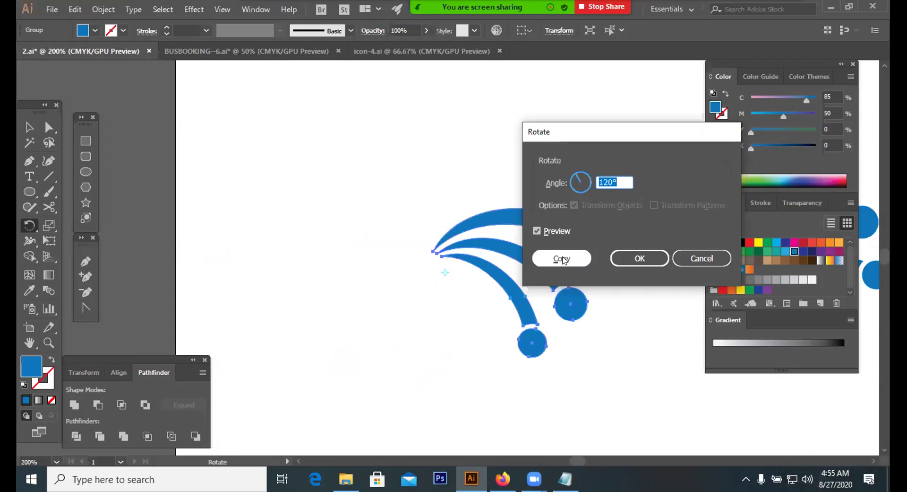
left_click(562, 259)
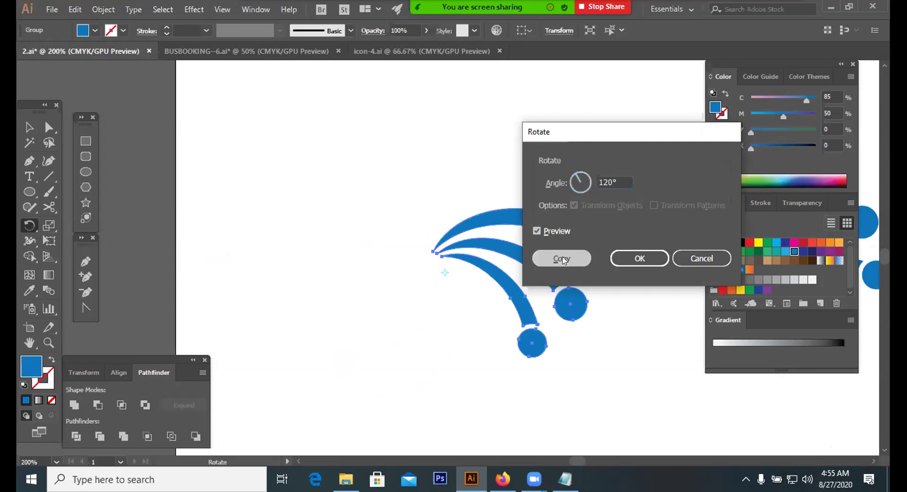
key("ctrl+d")
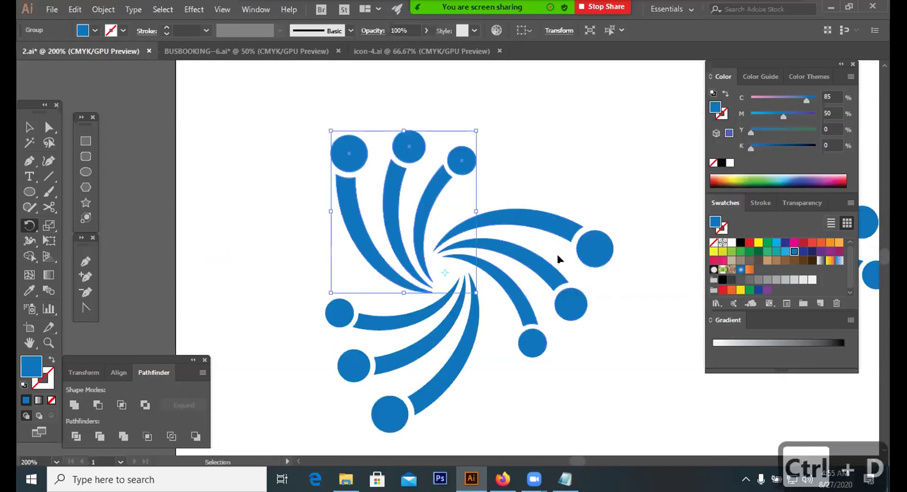
Step: Select all three fans and scale the swirl emblem down to a small icon
left_click(27, 126)
left_click_drag(287, 308, 632, 362)
left_click_drag(608, 283, 491, 281)
left_click(510, 321)
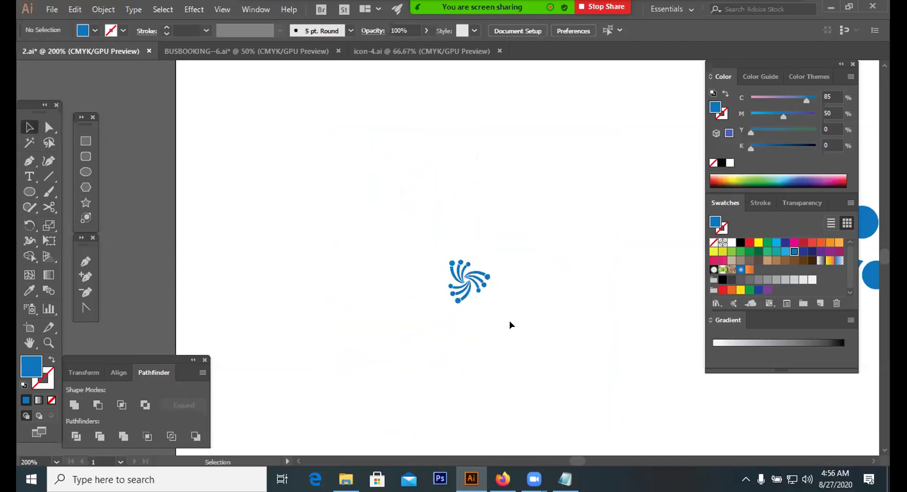
Step: Enlarge the small swirl emblem slightly about its centre and deselect it
left_click_drag(523, 233, 425, 332)
left_click_drag(495, 308, 554, 330)
left_click(556, 331)
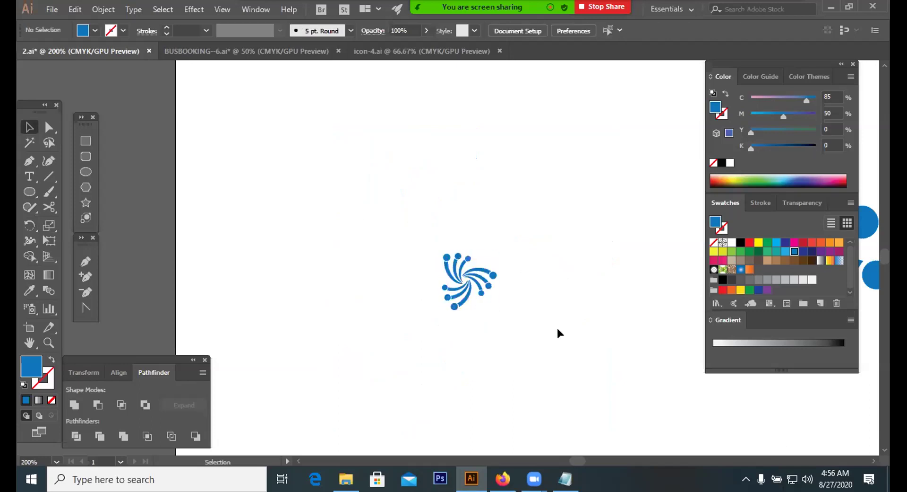
left_click_drag(534, 211, 336, 338)
left_click(246, 288)
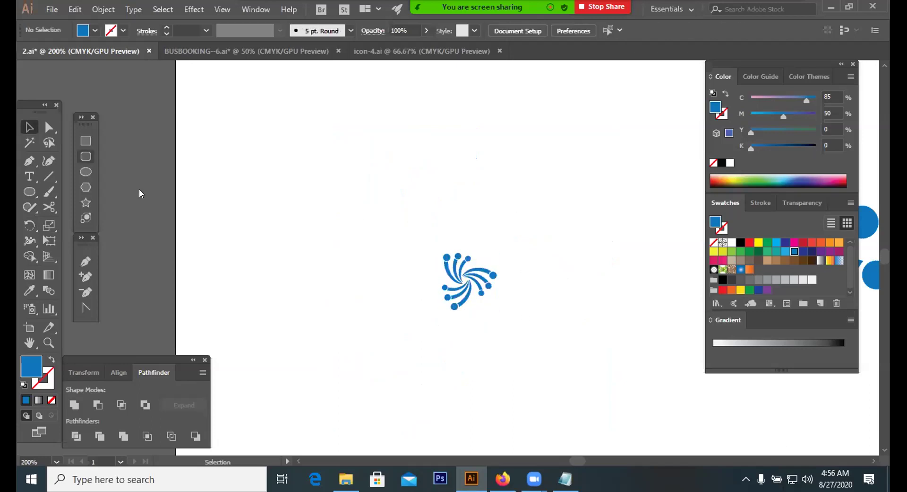
Step: Draw a long, thin horizontal blue rectangle above and to the left of the swirl emblem
left_click(85, 156)
left_click(89, 139)
left_click_drag(265, 173, 454, 184)
key("v")
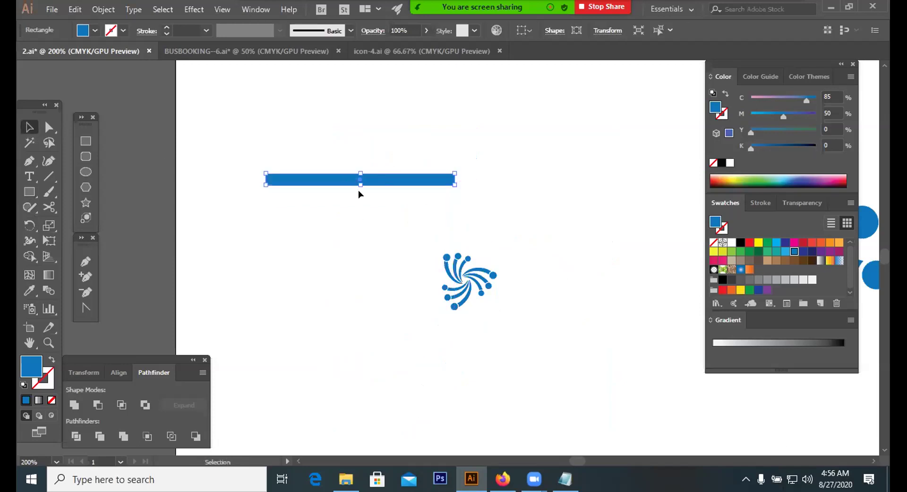
left_click(399, 190)
left_click(377, 184)
Step: Rotate the thin bar about its centre until it slopes gently down to the right
key("r")
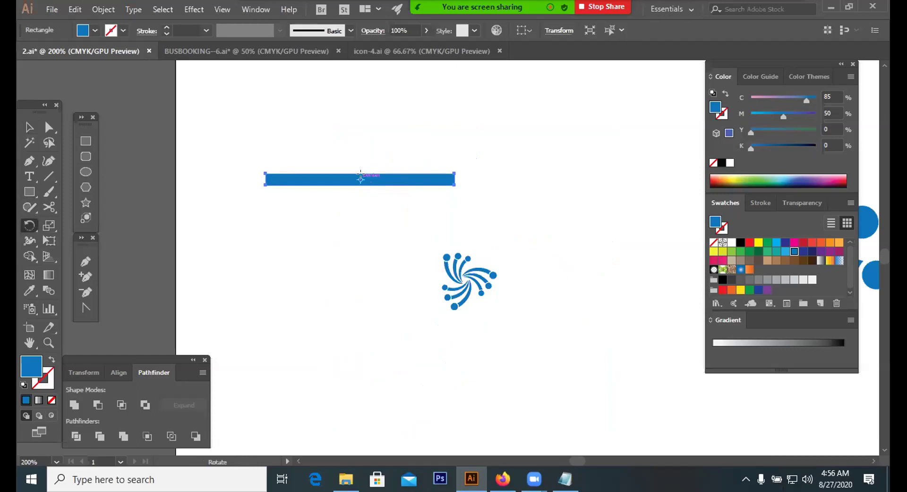
left_click_drag(496, 215, 198, 243)
left_click(29, 126)
left_click(400, 198)
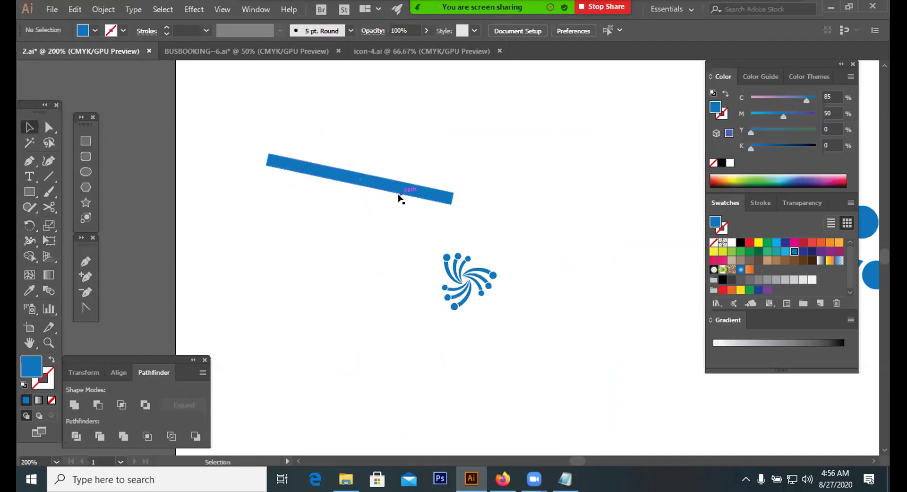
Step: Undo the most recent rotations of the thin bar
key("ctrl+z")
key("ctrl+z")
key("ctrl+z")
key("ctrl+z")
key("ctrl+z")
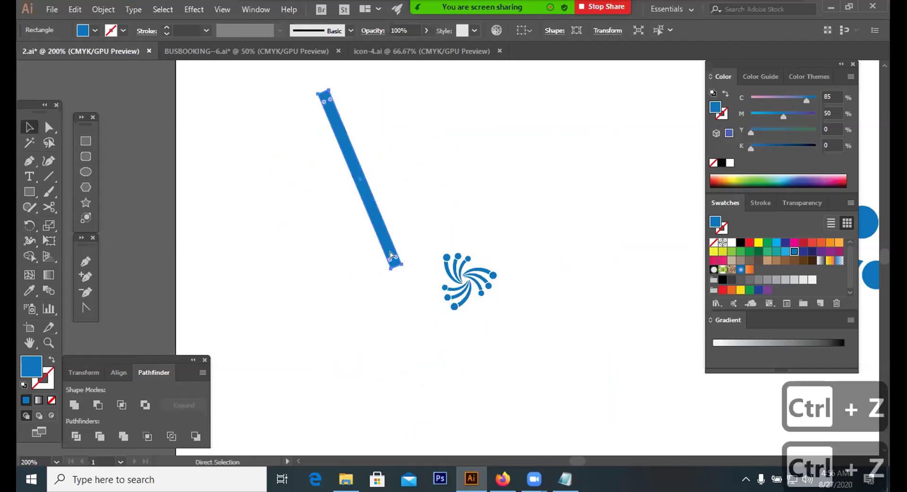
left_click(378, 161)
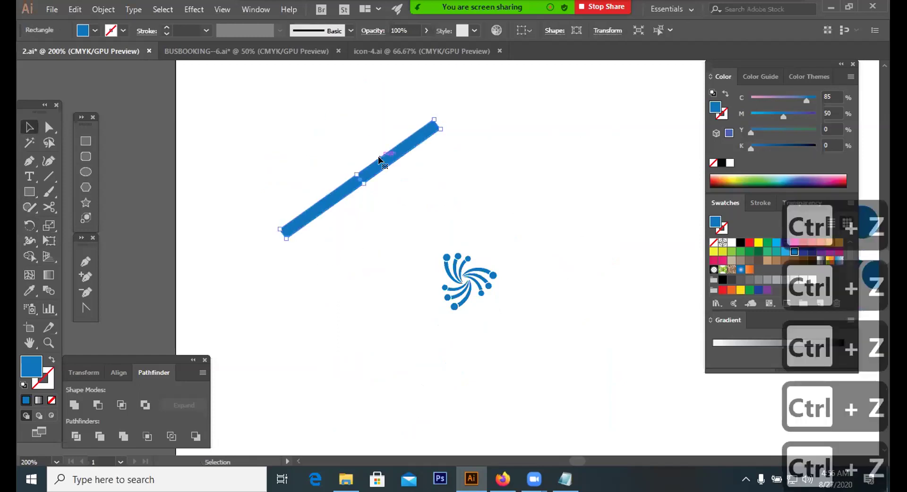
Step: Delete the thin diagonal blue bar above the swirl emblem
key("BackSpace")
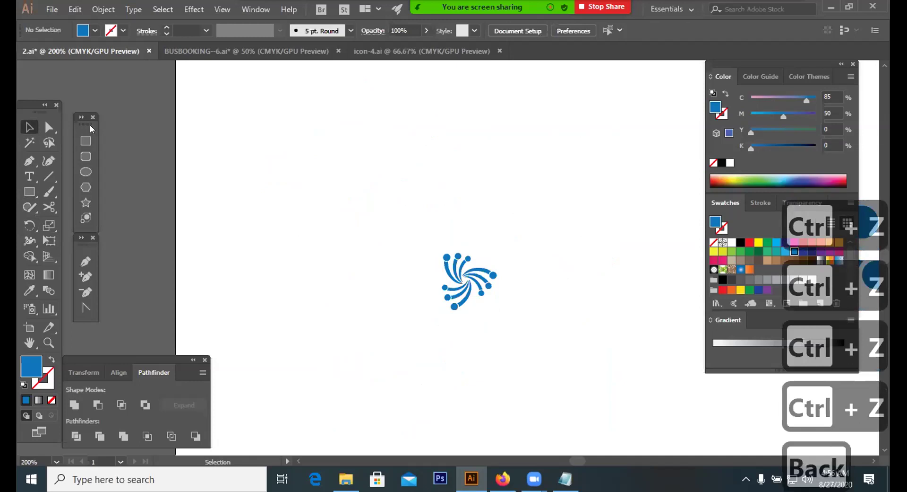
left_click_drag(224, 127, 477, 300)
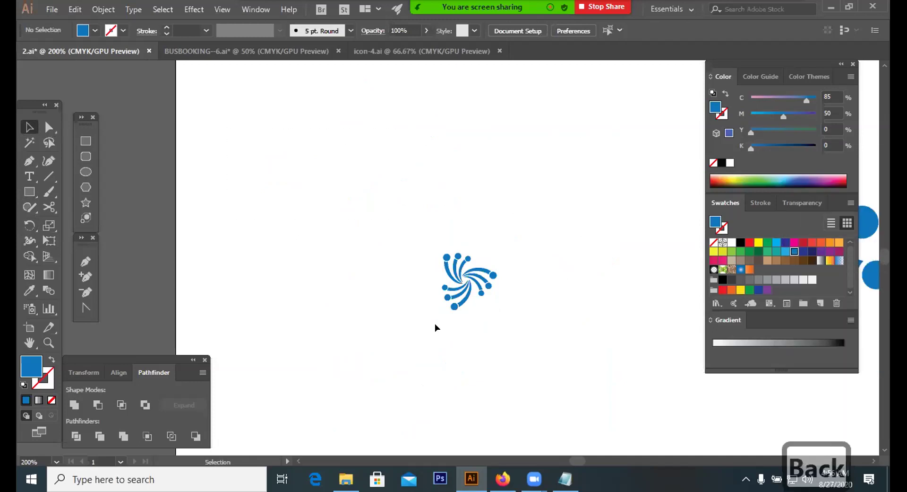
key("BackSpace")
Step: Enlarge the small swirl emblem to about twice its size and deselect it
left_click_drag(569, 227, 471, 323)
left_click(471, 324)
left_click_drag(519, 226, 537, 202)
left_click_drag(425, 234, 511, 360)
left_click(349, 345)
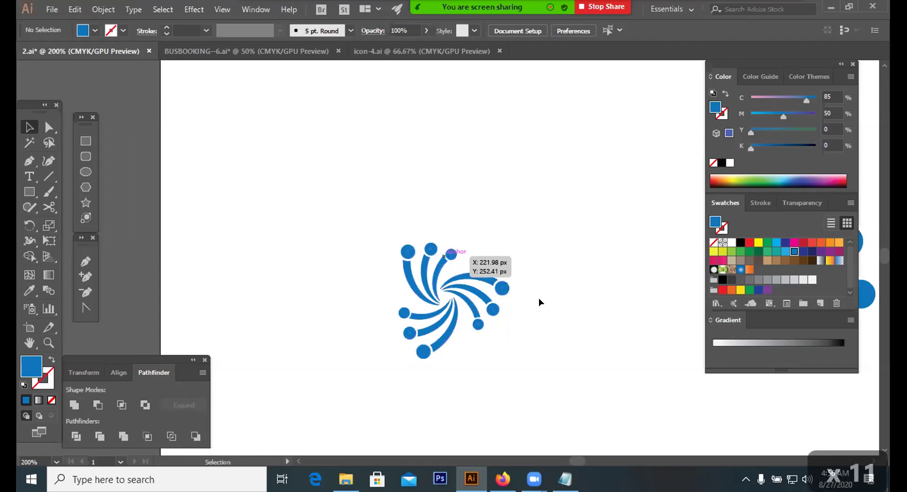
scroll(556, 292, "down", 3)
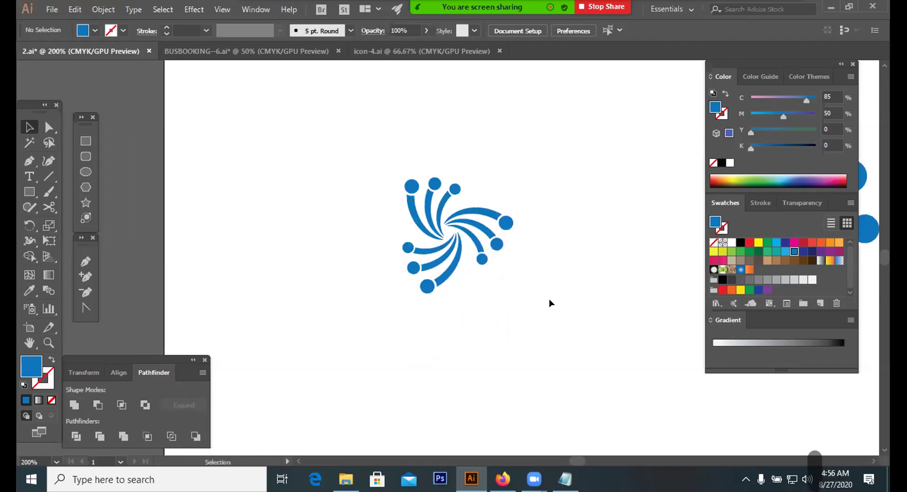
Step: Switch to Firefox, browse the logo contest entries and examine the dotted swirl logo in entry #206 enlarged
key("alt+Tab")
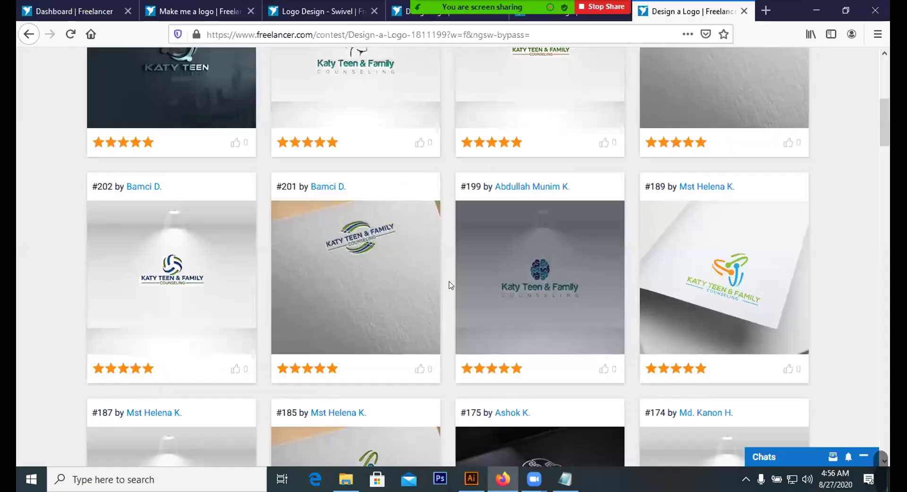
scroll(443, 283, "down", 3)
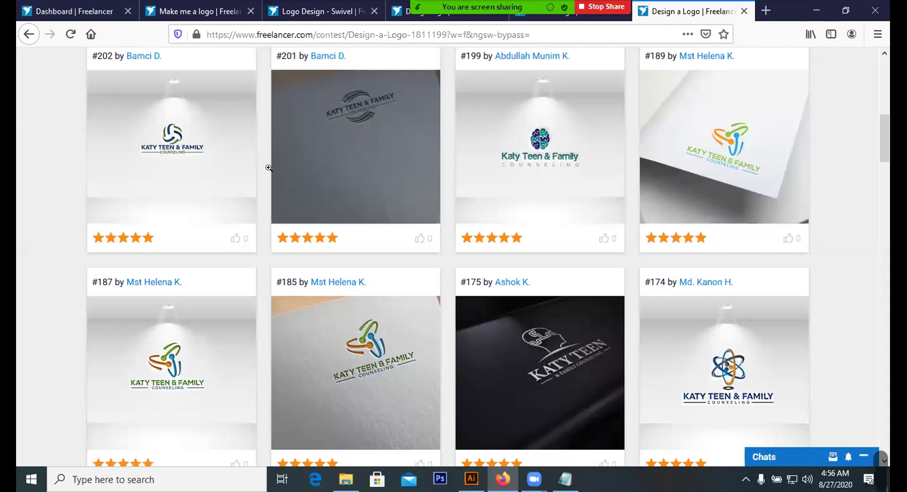
scroll(698, 178, "up", 3)
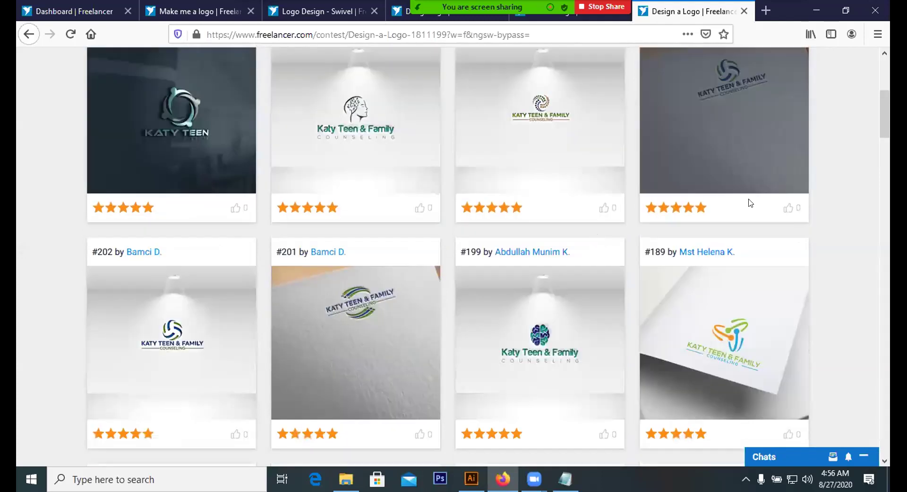
scroll(733, 325, "up", 1)
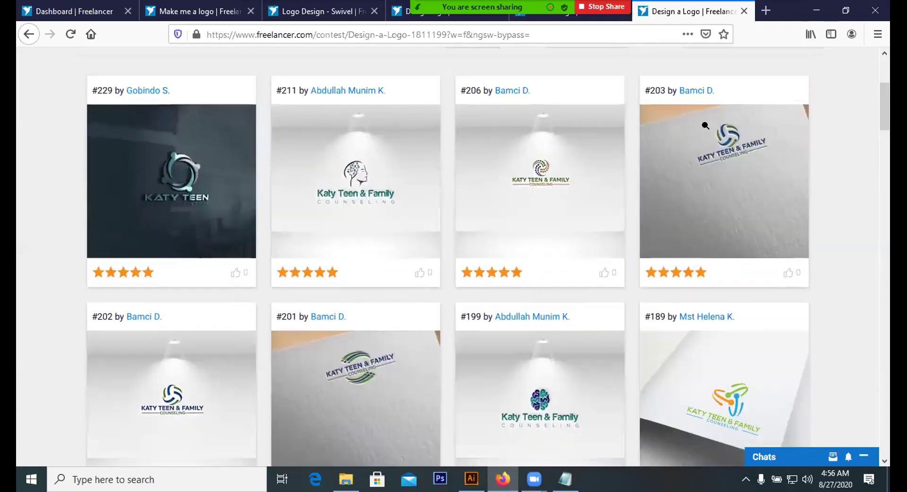
scroll(706, 125, "down", 1)
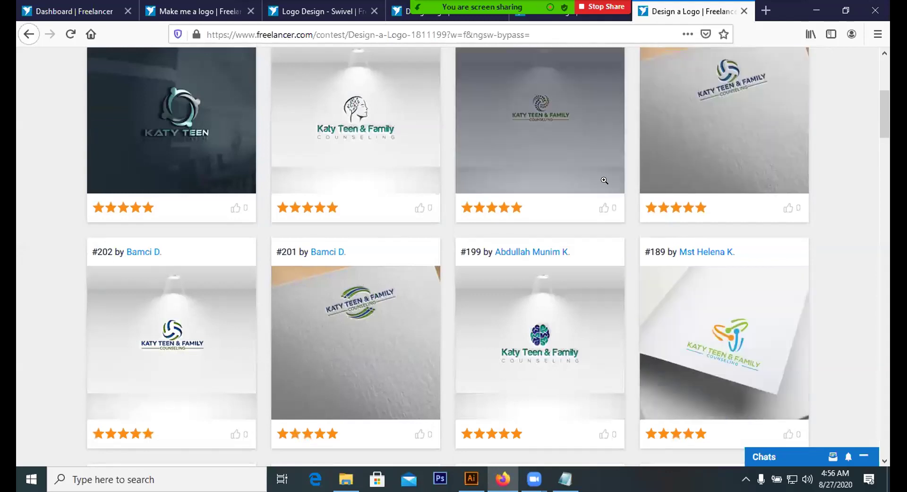
left_click(604, 180)
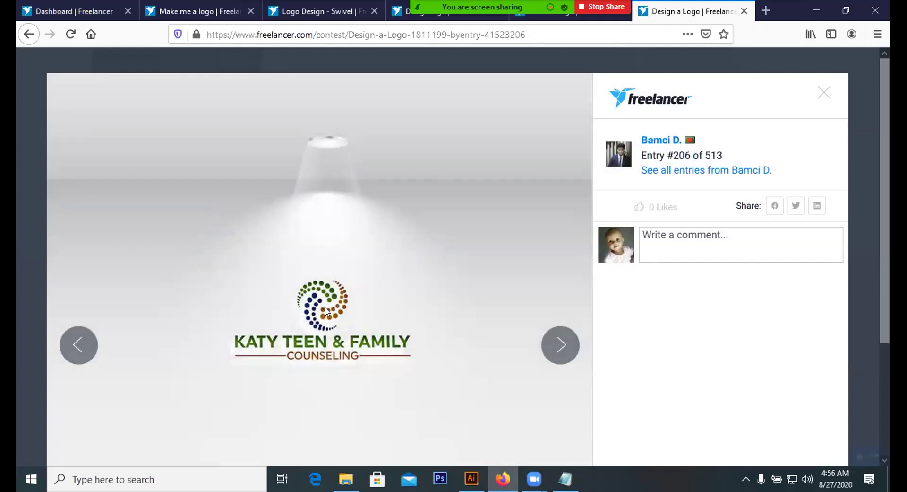
left_click(824, 93)
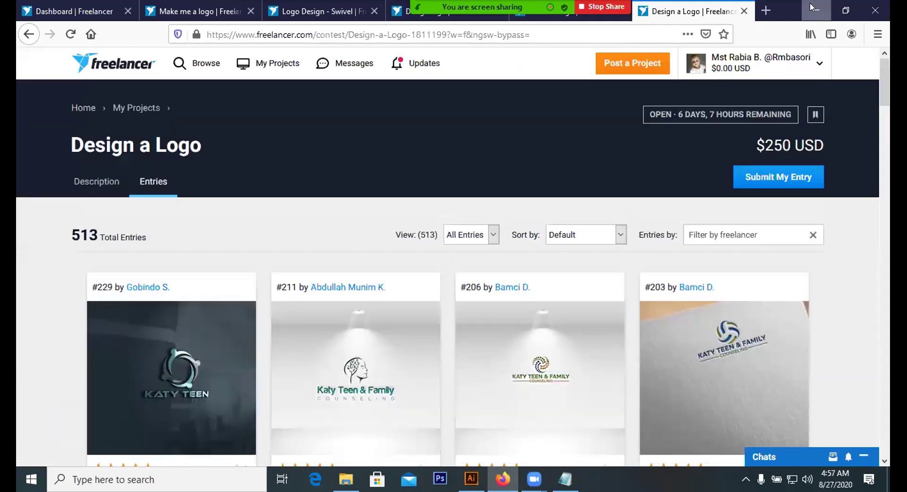
Step: Return to Illustrator and move the swirl emblem down and to the right, clearing the middle of the artboard
left_click(812, 9)
left_click(414, 267)
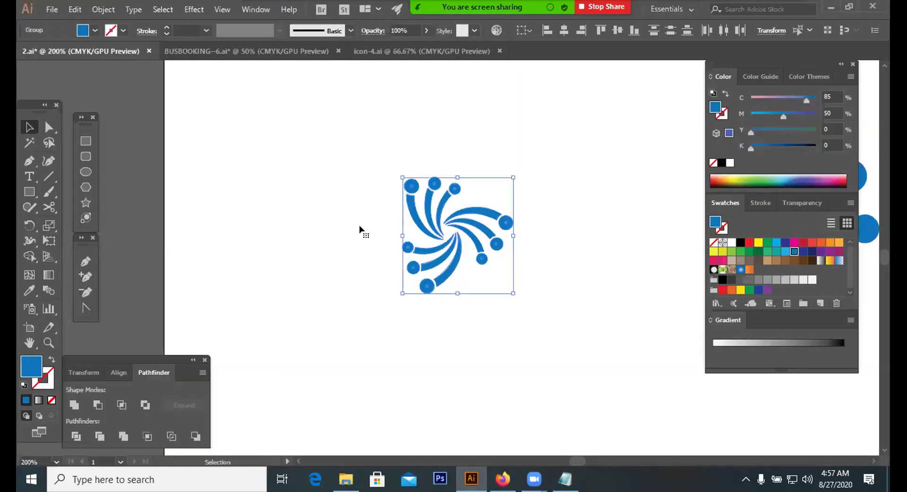
left_click_drag(488, 230, 659, 318)
left_click(215, 204)
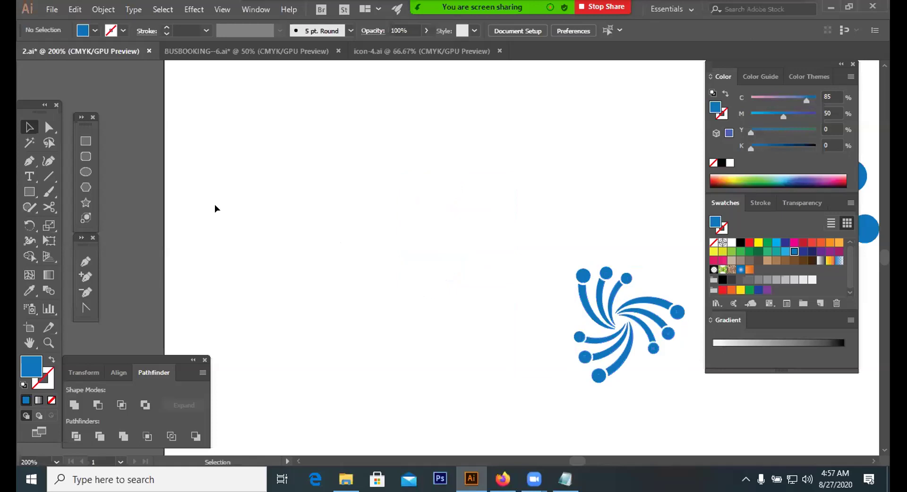
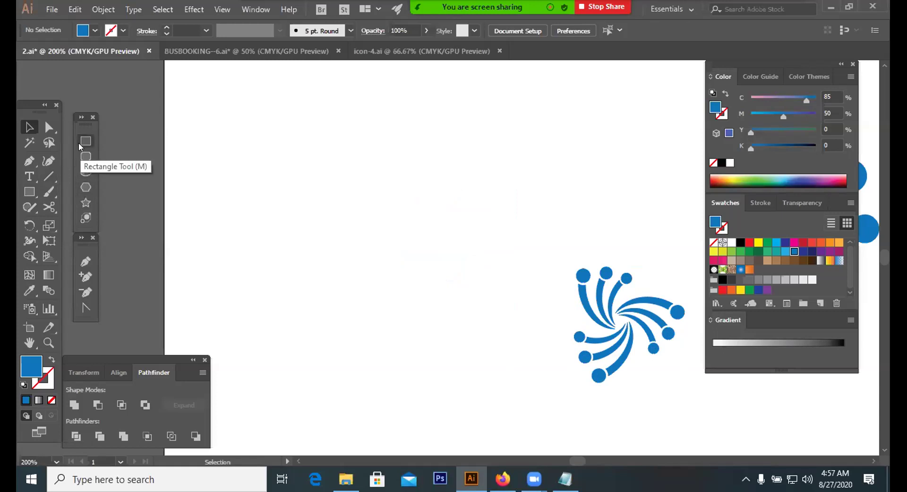
Step: Draw a long horizontal straight line above and to the left of the swirl emblem
left_click(49, 176)
left_click_drag(256, 186, 525, 186)
left_click(29, 127)
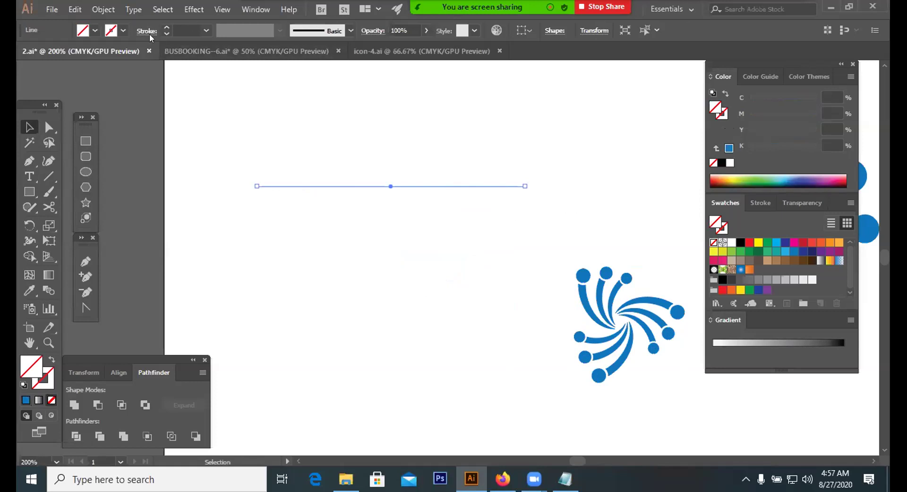
Step: Set the horizontal line's stroke weight to 4 pt
left_click(165, 27)
left_click(164, 27)
left_click(165, 27)
left_click(165, 27)
left_click(165, 34)
left_click(163, 32)
left_click(163, 32)
left_click(163, 32)
left_click(163, 31)
left_click_drag(284, 101, 397, 233)
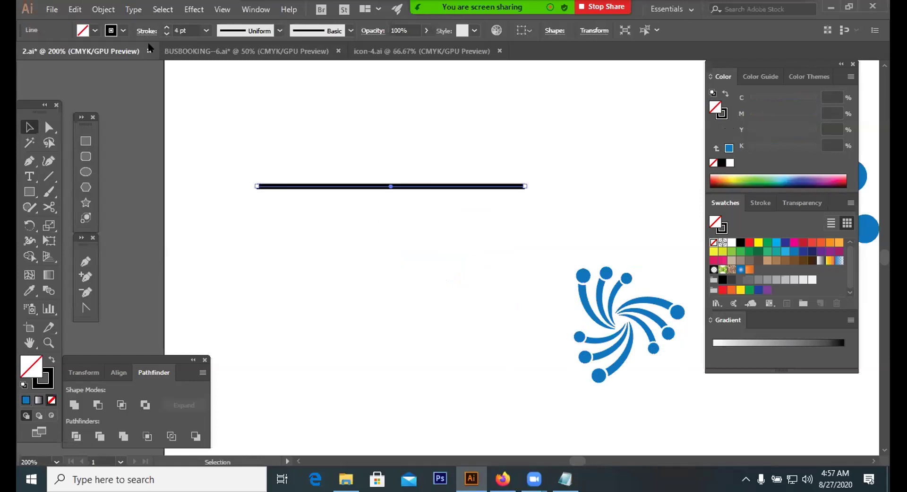
left_click(73, 9)
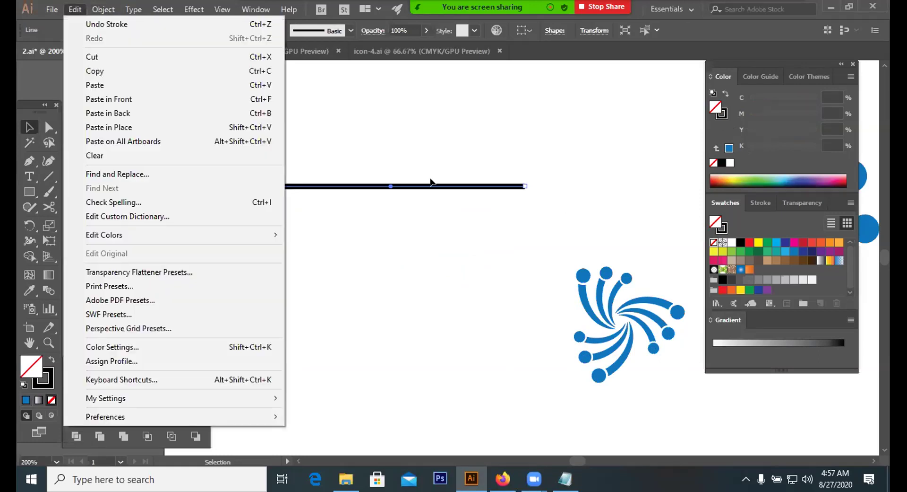
left_click(430, 183)
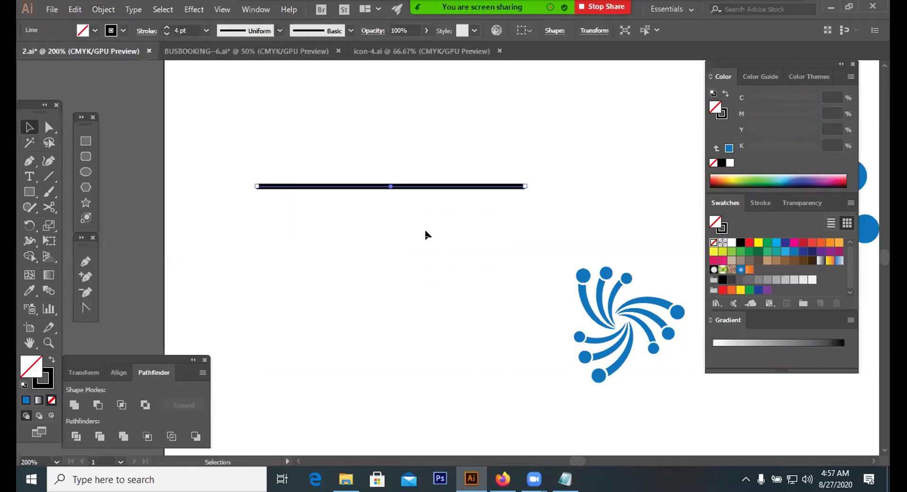
Step: Make the line's stroke dashed, with a round cap and round join
left_click(150, 30)
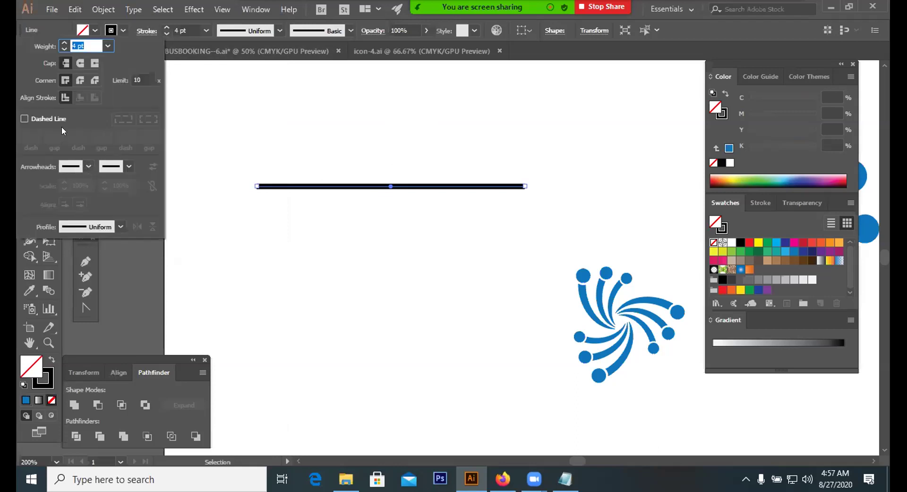
left_click(24, 119)
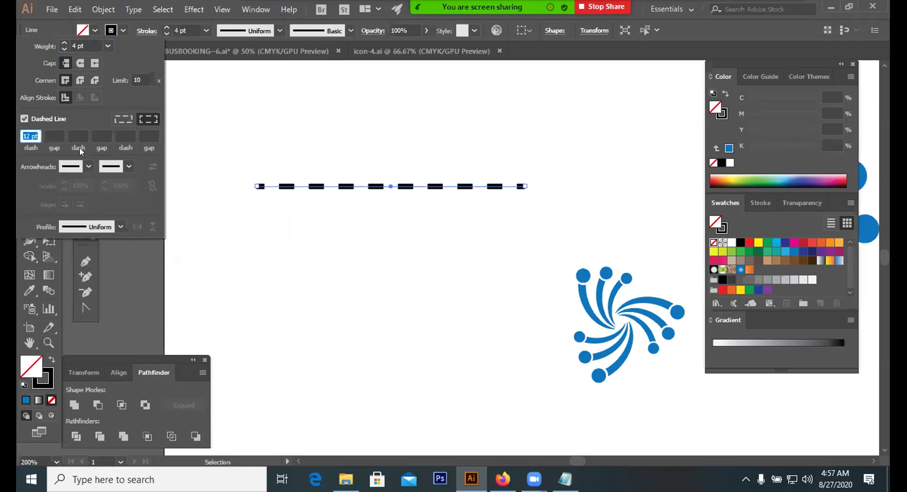
left_click(80, 65)
left_click(80, 80)
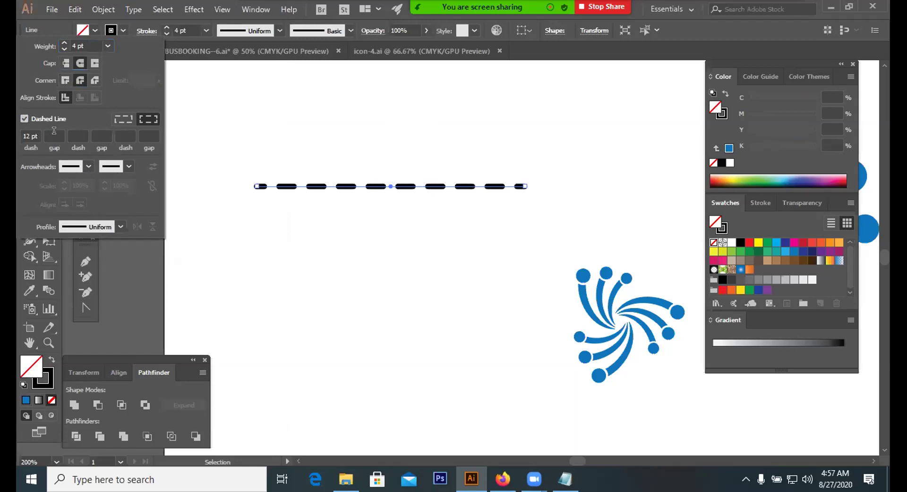
Step: Set the dashed line's first gap to 31 pt
left_click(53, 133)
type("4")
key("Return")
key("Up")
key("Up")
key("Up")
key("Up")
key("Up")
key("Up")
key("Up")
key("Up")
key("Up")
key("Up")
key("Up")
key("Up")
key("Up")
key("Up")
key("Up")
key("Up")
key("Up")
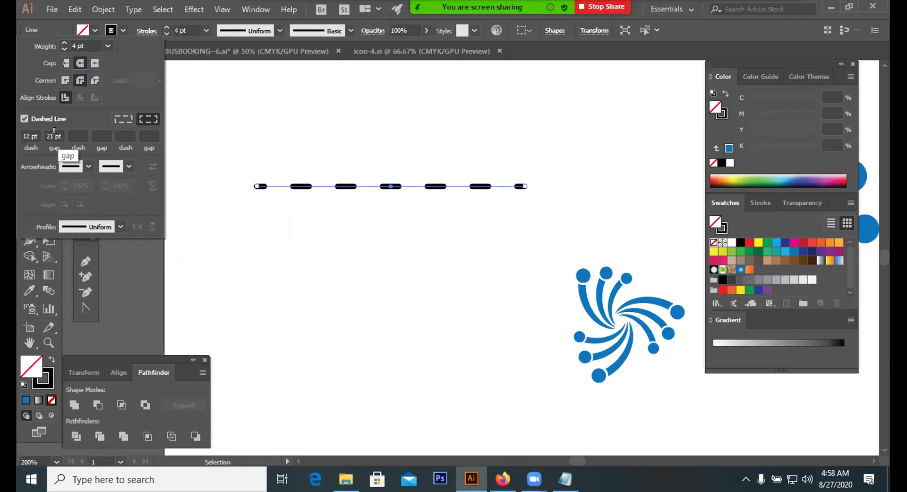
key("Up")
key("Up")
key("Up")
key("Up")
key("Up")
key("Up")
key("Up")
Step: Set the second dash to 27 pt, try exact dash lengths, and return to dashes aligned to the path ends
left_click(82, 133)
type("6")
key("Return")
key("shift+Up")
key("shift+Up")
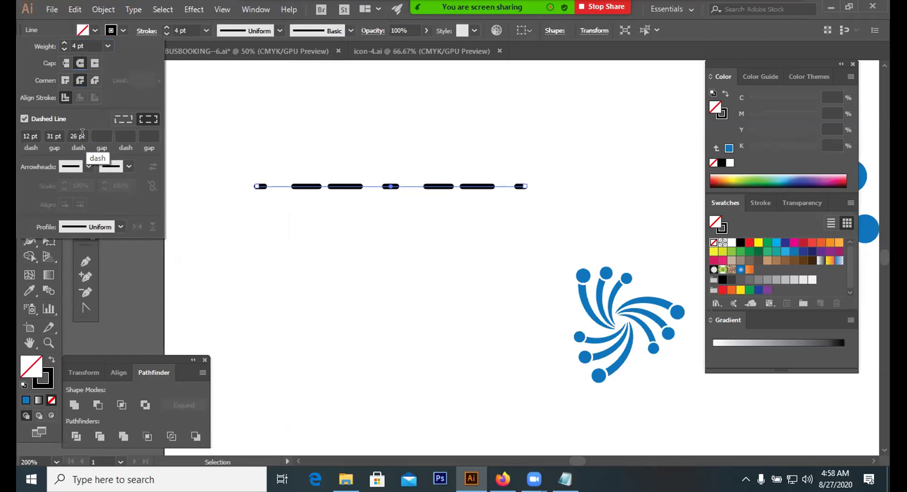
key("Down")
key("Down")
key("Down")
key("Down")
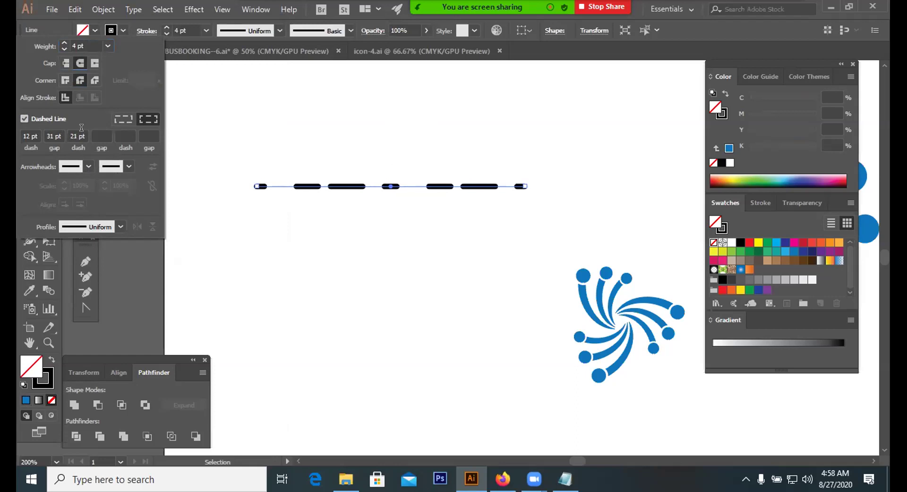
key("shift+Up")
left_click(121, 118)
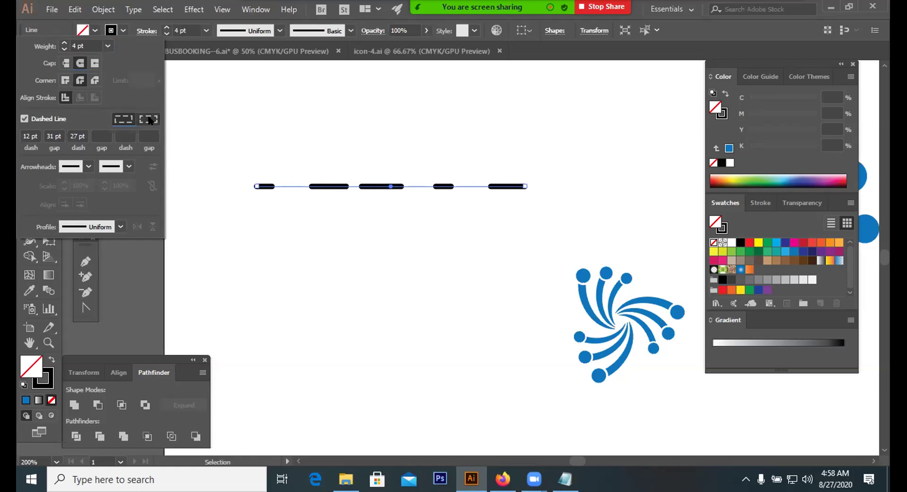
left_click(149, 119)
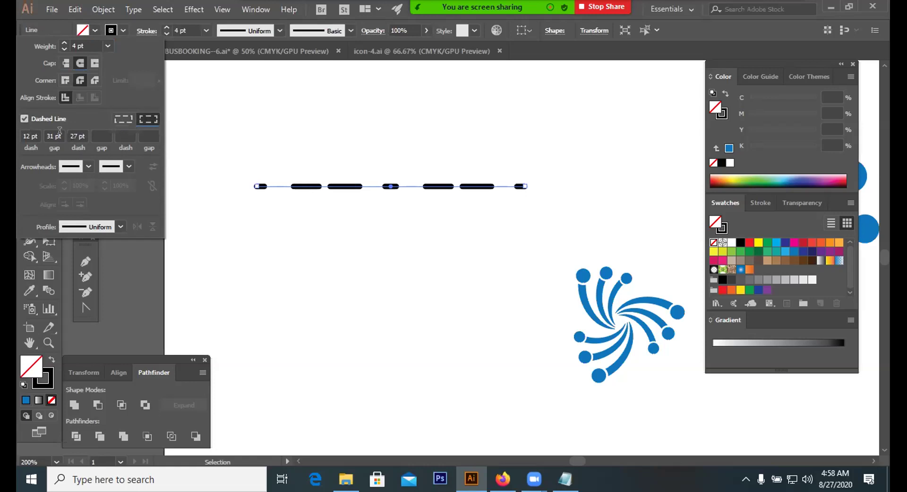
Step: Set the dashed line's first gap to 20 pt and its second gap to 39 pt
scroll(60, 131, "down", 1)
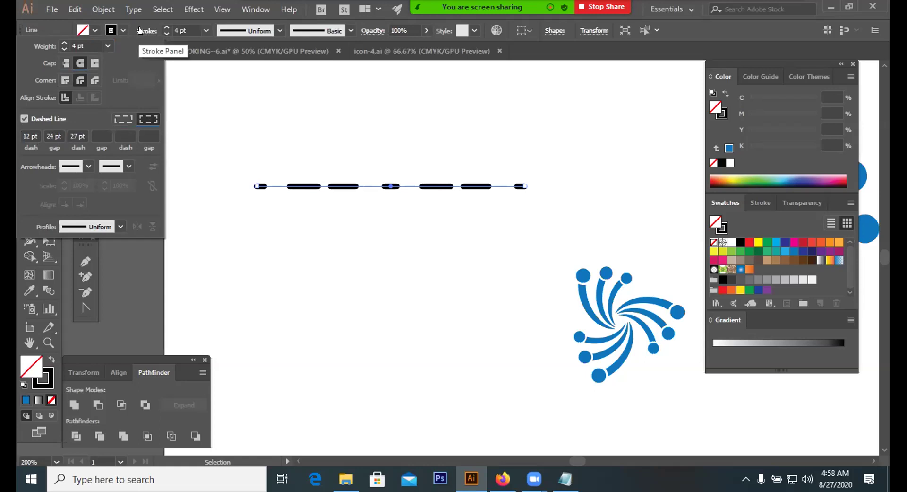
left_click(138, 30)
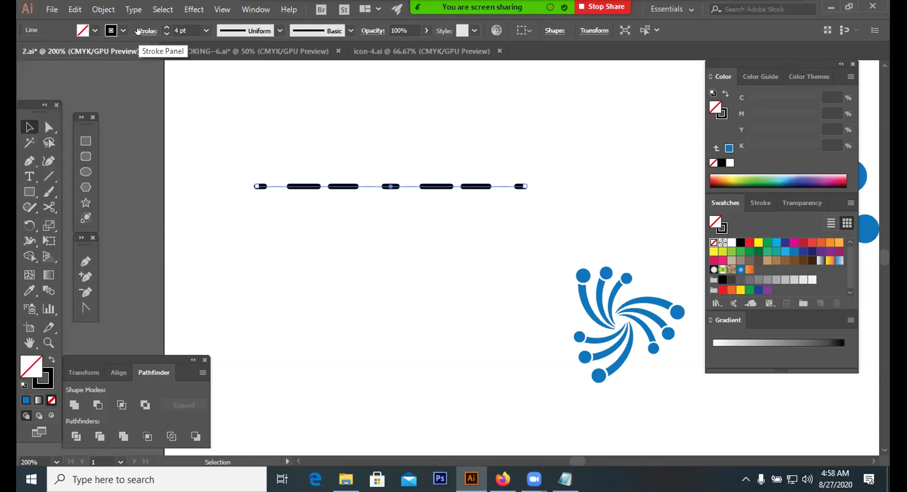
left_click(137, 30)
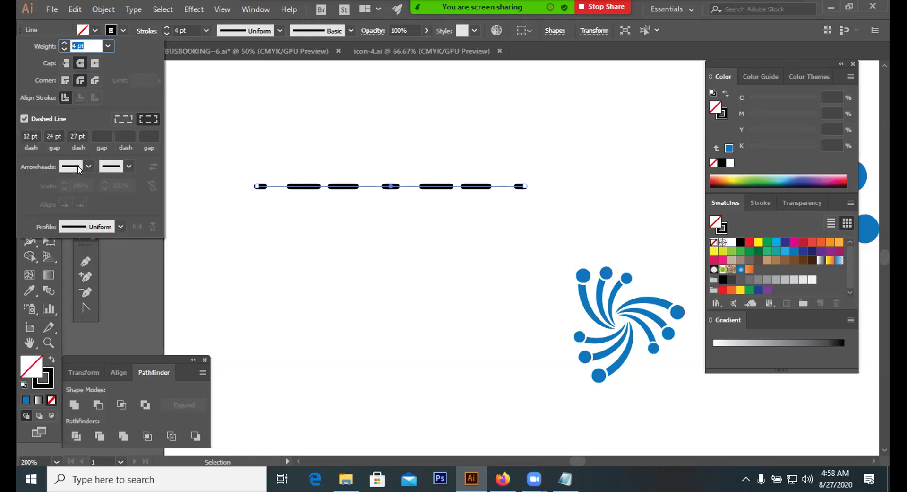
scroll(55, 132, "up", 3)
scroll(55, 132, "down", 7)
scroll(102, 136, "up", 6)
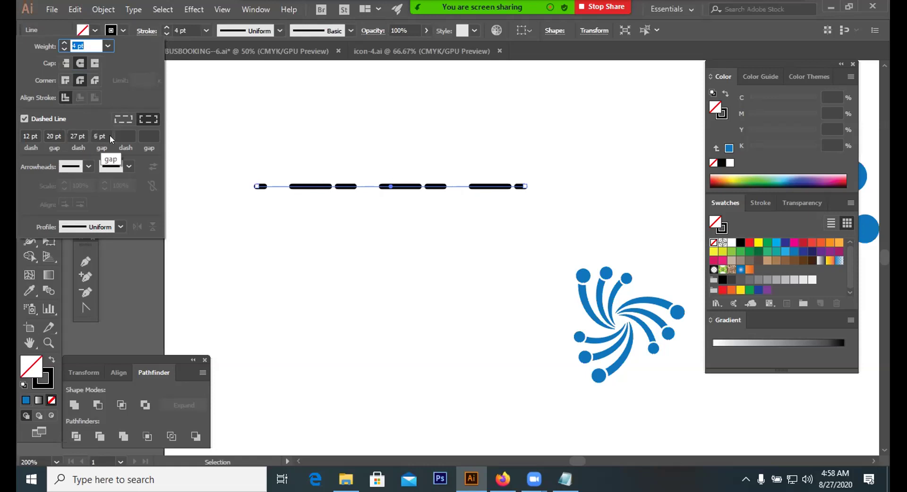
scroll(109, 136, "up", 20)
scroll(109, 136, "up", 11)
Step: Set the dashed line's third dash to 21 pt and its third gap to 55 pt
scroll(132, 136, "up", 6)
scroll(132, 135, "up", 15)
scroll(153, 129, "up", 13)
scroll(153, 129, "up", 17)
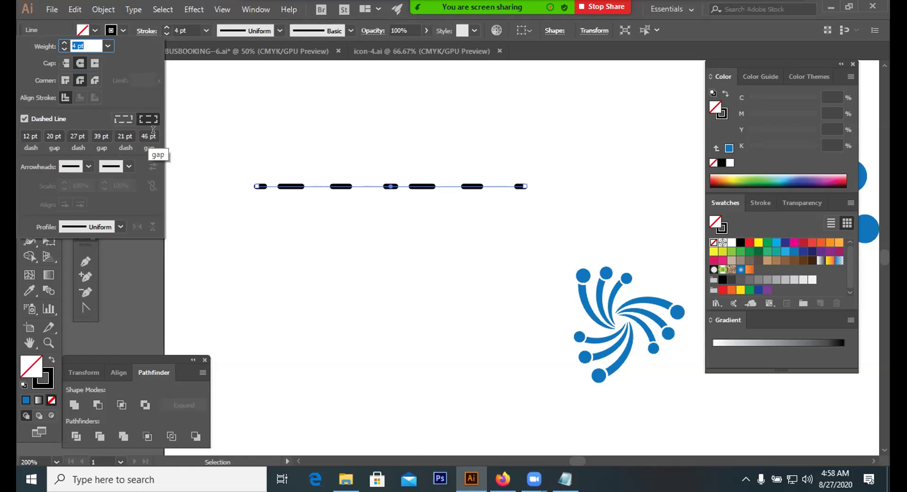
scroll(153, 129, "up", 6)
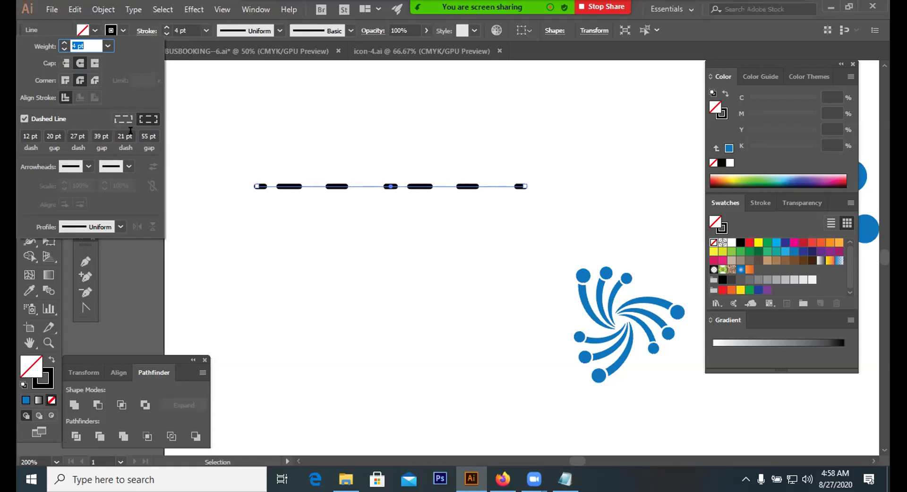
Step: Reduce the dashed line's third dash and third gap to 0 pt
scroll(131, 130, "down", 9)
scroll(130, 131, "up", 1)
scroll(150, 135, "down", 4)
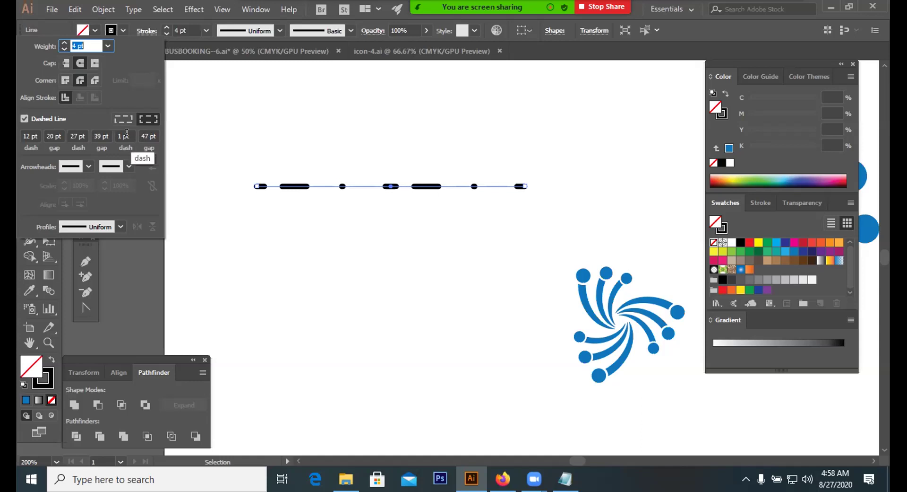
scroll(153, 131, "down", 7)
scroll(153, 131, "down", 20)
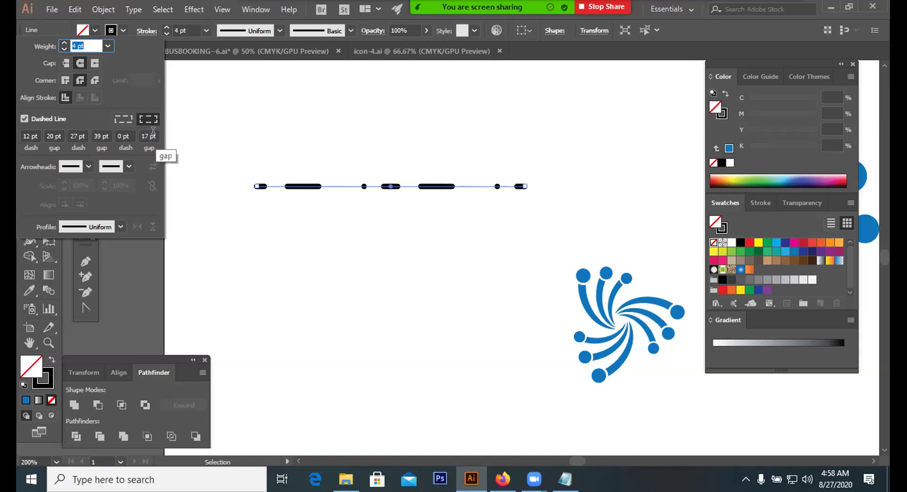
scroll(153, 130, "down", 12)
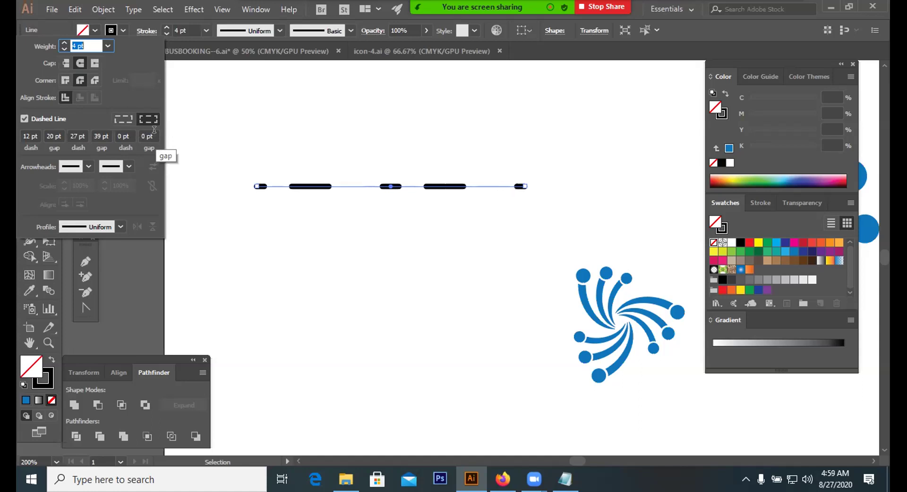
Step: Reduce the dashed line's second gap to 0 pt
scroll(105, 129, "down", 13)
scroll(104, 130, "down", 14)
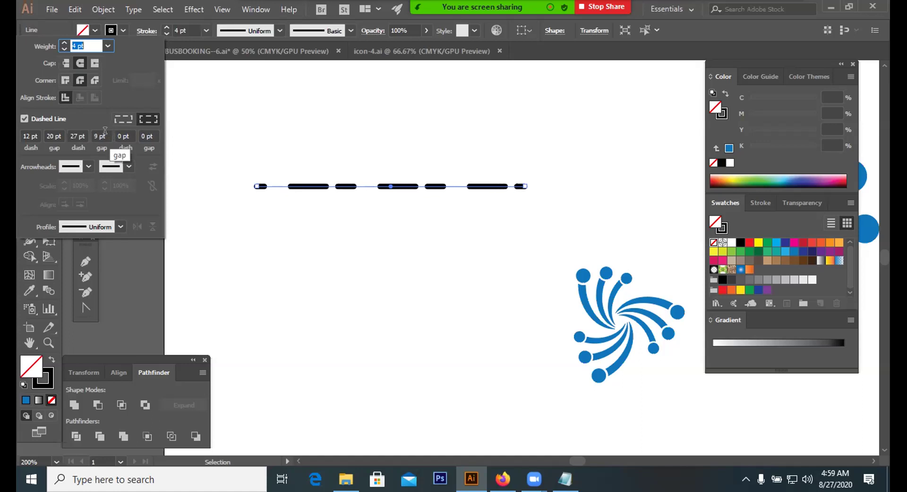
scroll(105, 130, "down", 8)
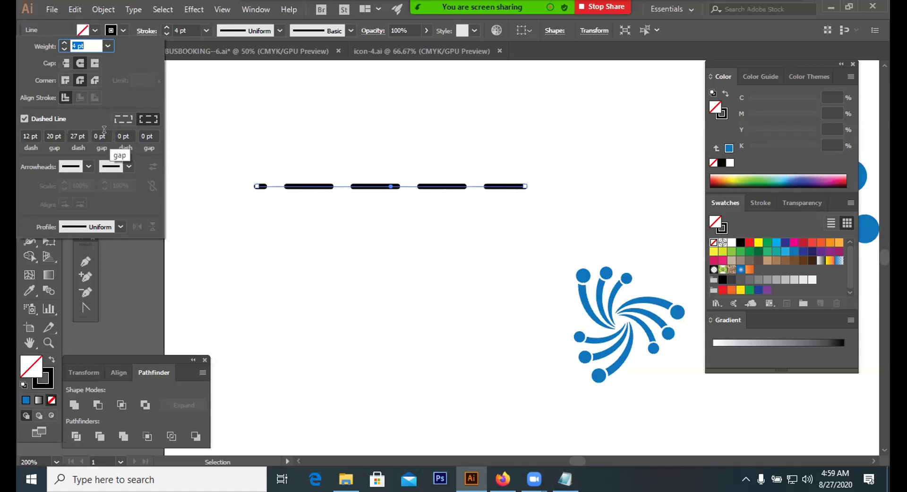
Step: Try different first gap lengths on the dashed line, including 17 pt and 30 pt, and end at 10 pt
scroll(54, 134, "down", 7)
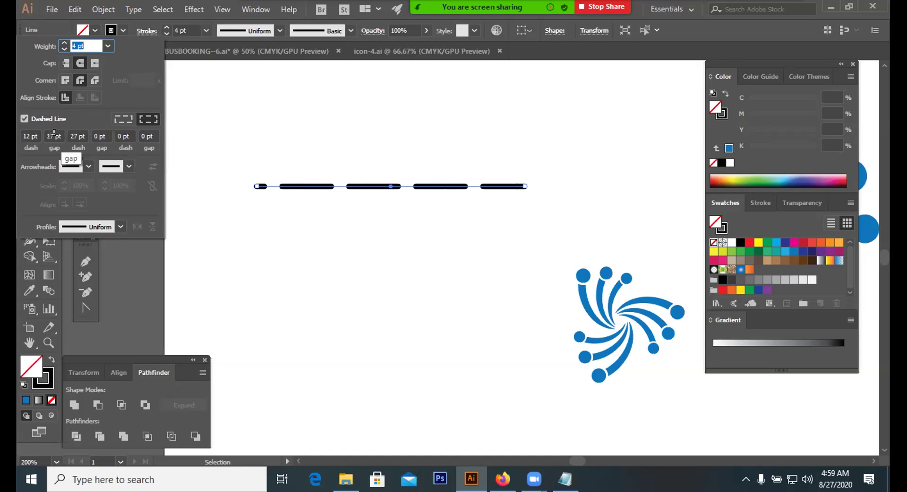
scroll(54, 133, "up", 17)
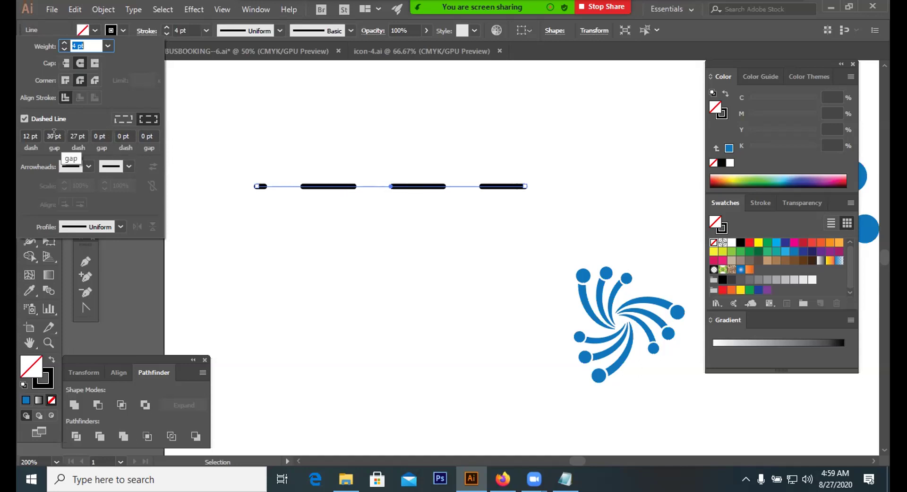
scroll(54, 133, "down", 15)
scroll(54, 133, "down", 9)
scroll(33, 133, "down", 3)
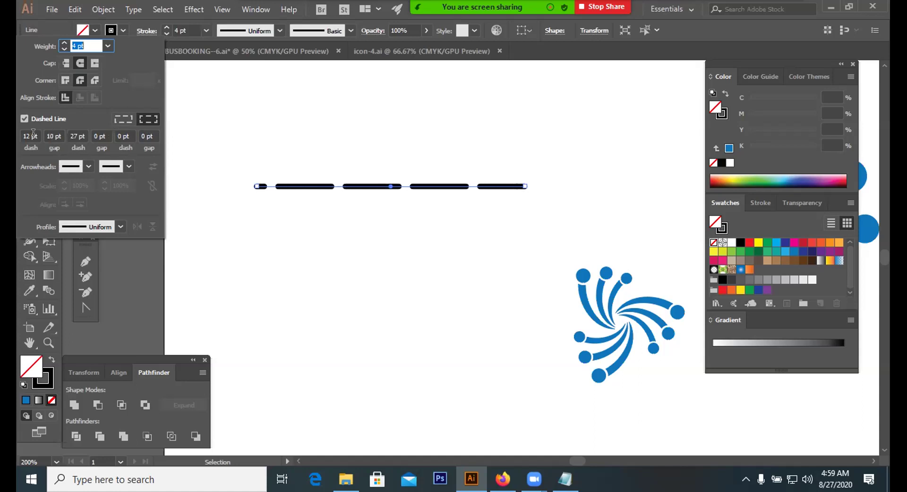
Step: Set the dashed line's first dash to 3 pt and widen its first gap to 57 pt
scroll(33, 133, "down", 1)
scroll(33, 133, "down", 5)
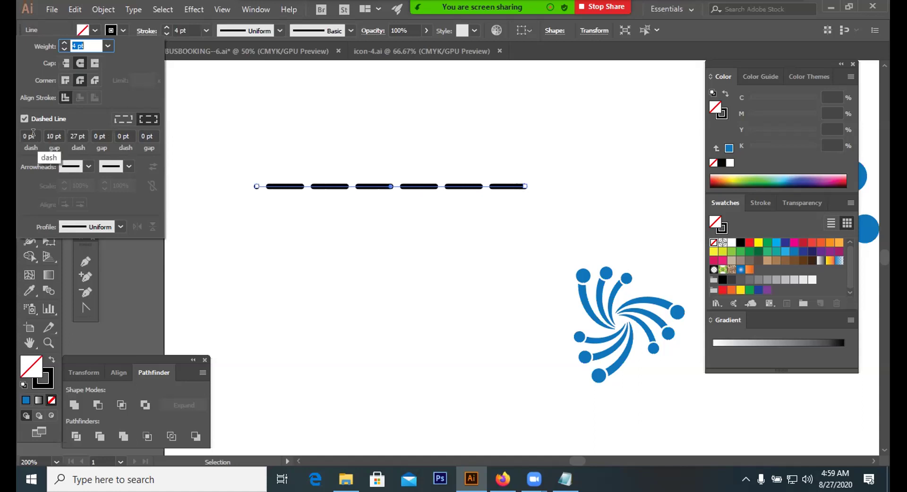
scroll(33, 133, "up", 3)
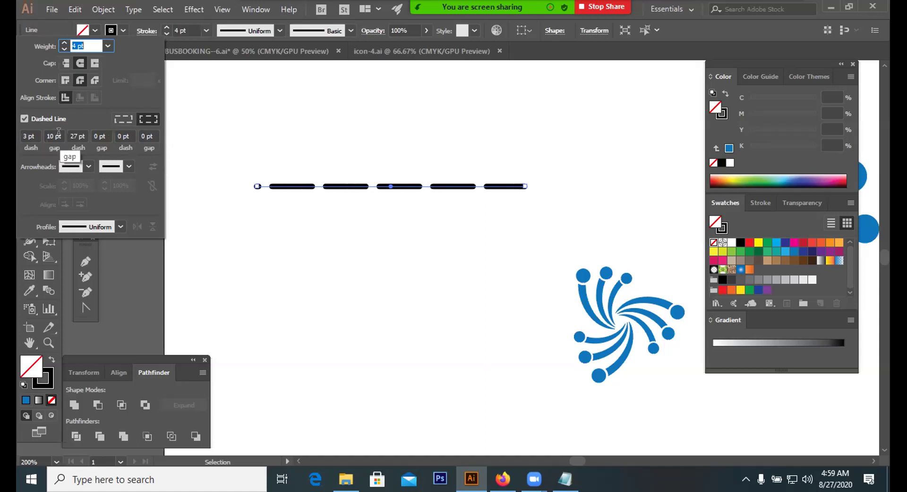
scroll(60, 132, "down", 6)
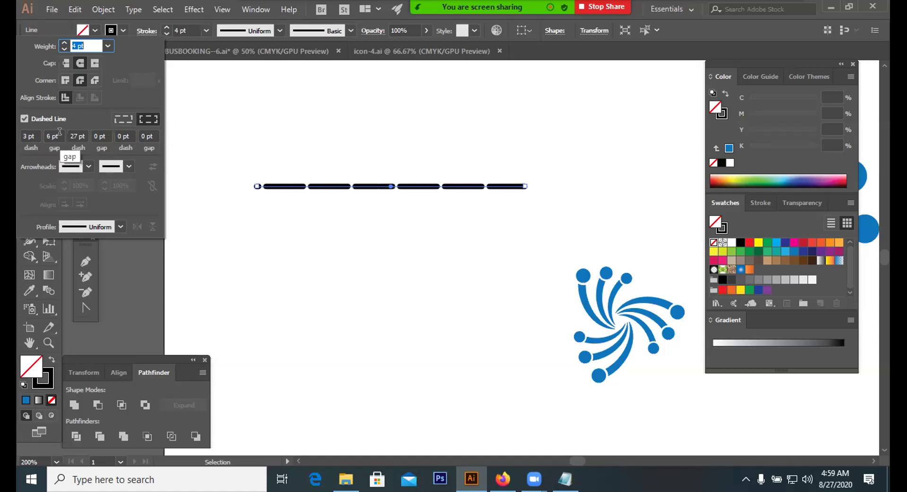
scroll(60, 132, "down", 6)
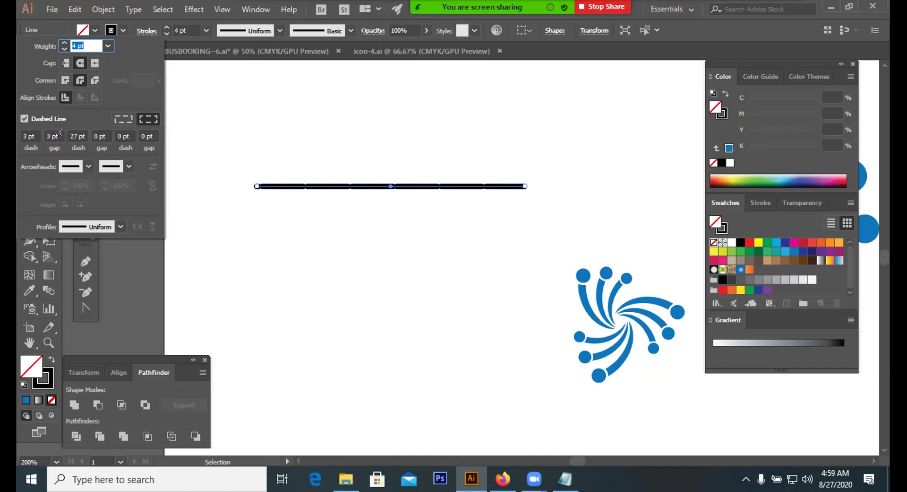
scroll(59, 132, "up", 13)
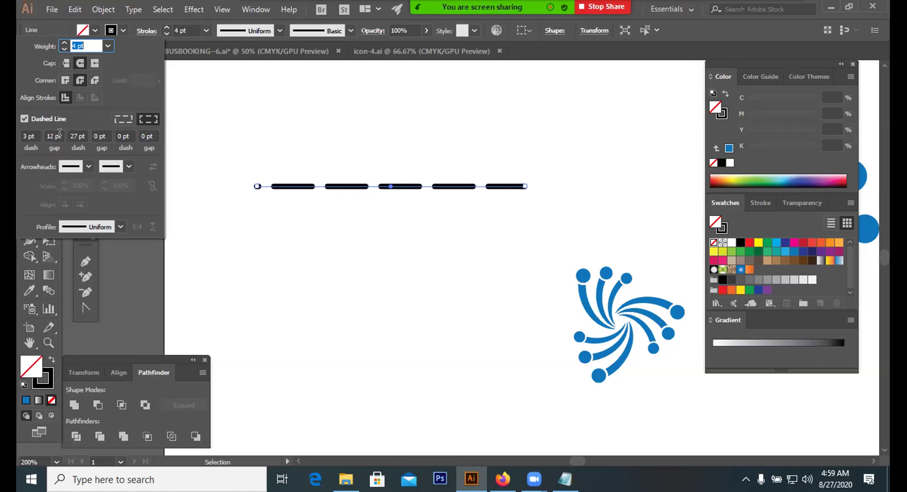
scroll(60, 132, "up", 15)
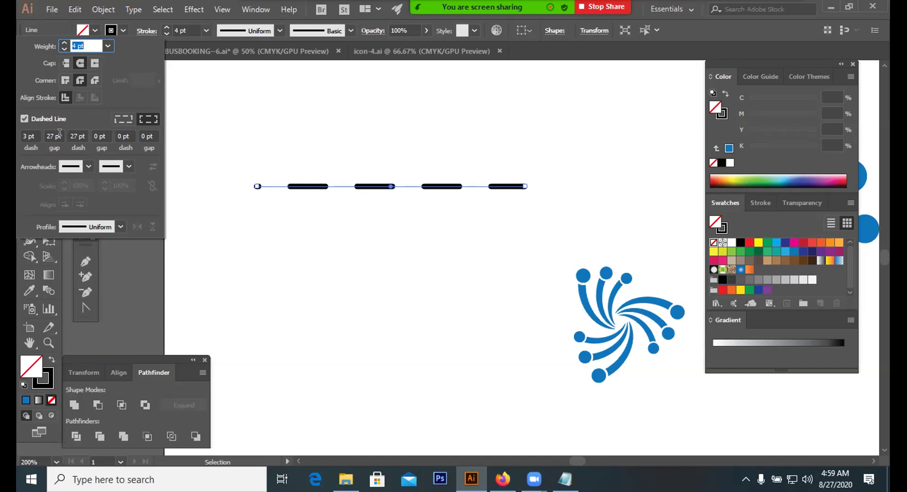
scroll(60, 132, "up", 7)
scroll(60, 133, "up", 15)
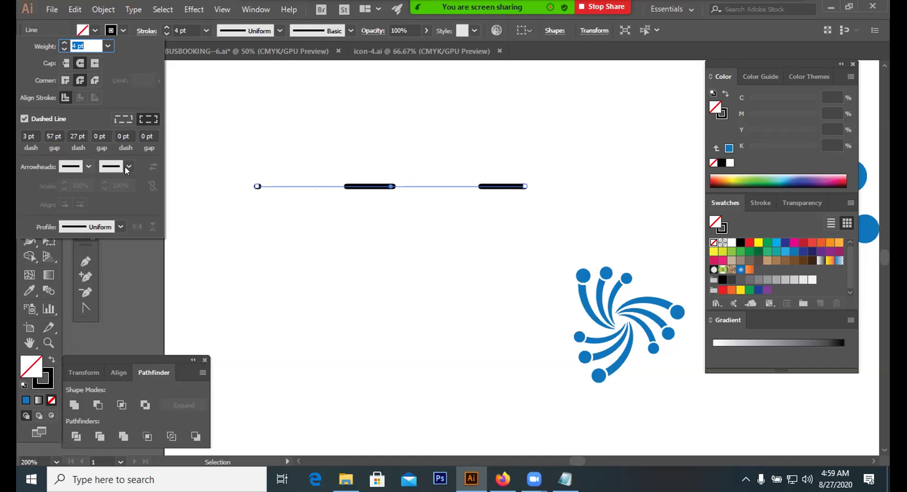
Step: Try the round Arrow 21 arrowhead on the dashed line and undo it
left_click(88, 166)
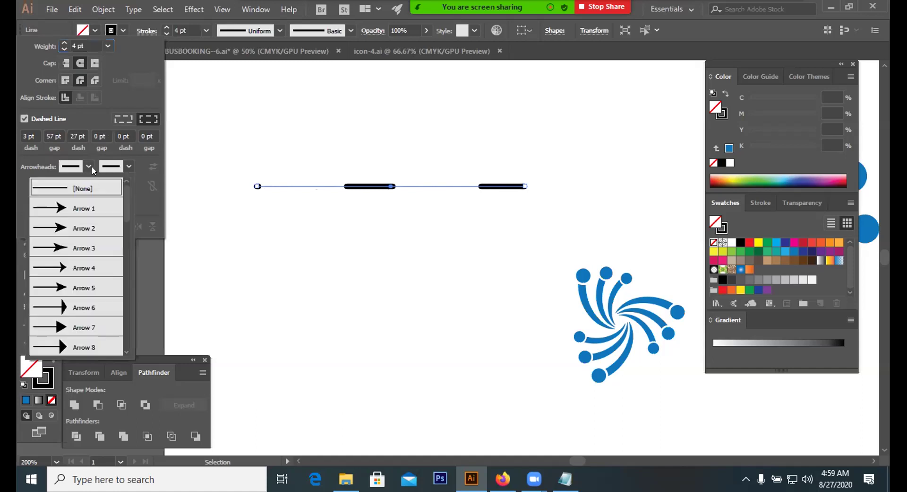
scroll(99, 270, "down", 7)
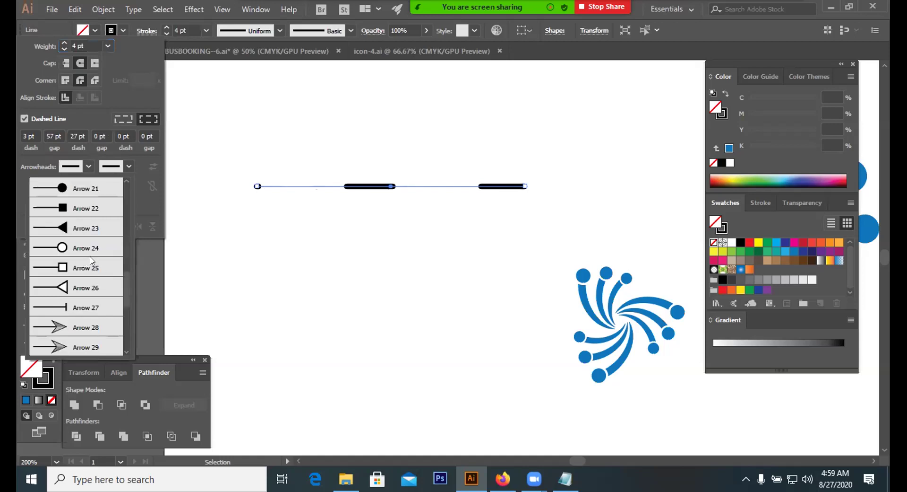
left_click(69, 185)
key("ctrl+z")
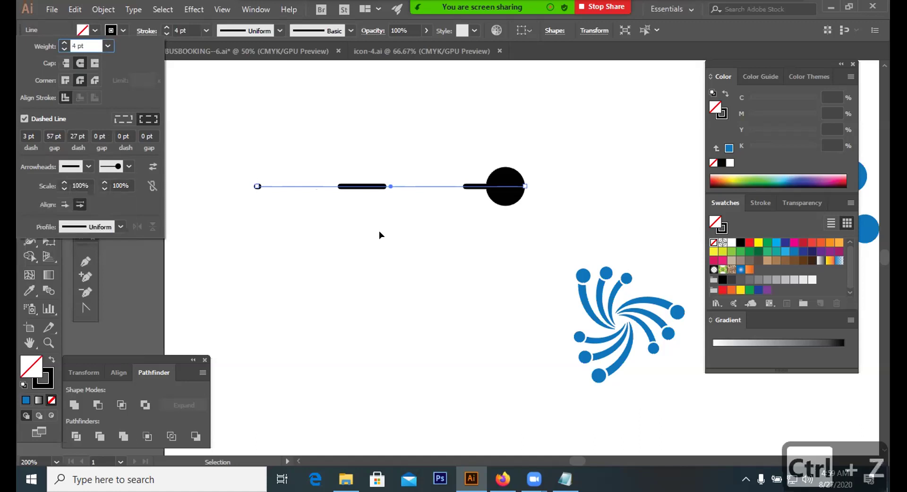
left_click(349, 158)
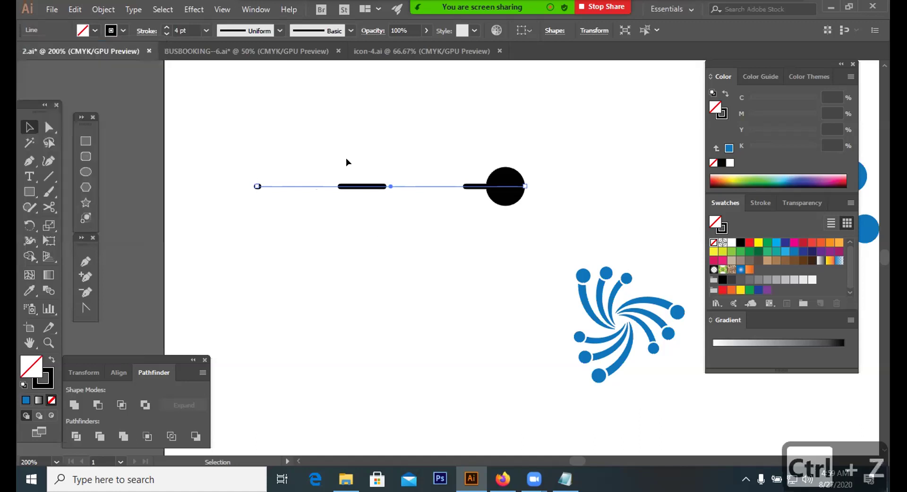
key("ctrl+z")
left_click(394, 252)
key("ctrl+z")
Step: Delete the straight dashed test line from the artboard
left_click(139, 30)
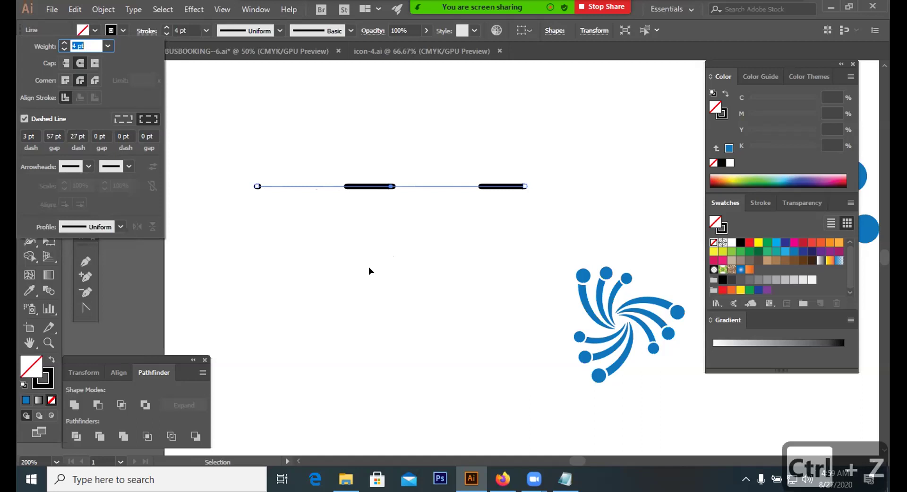
key("BackSpace")
key("BackSpace")
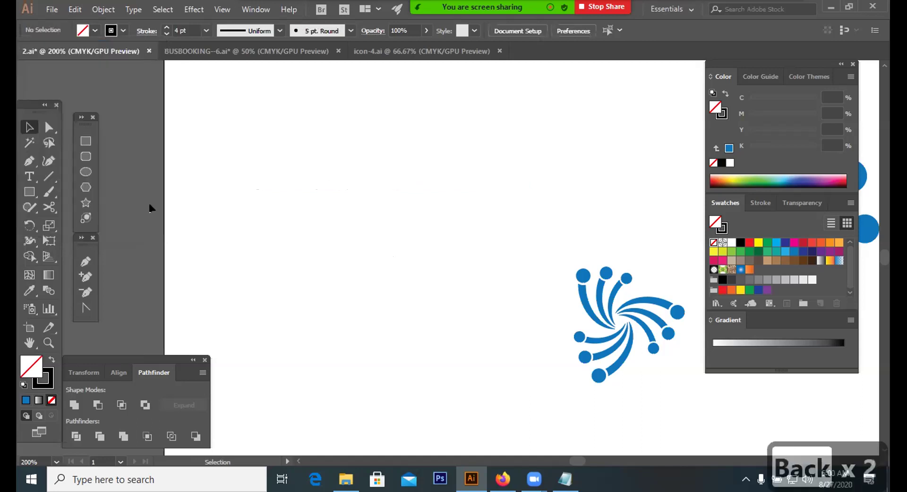
key("p")
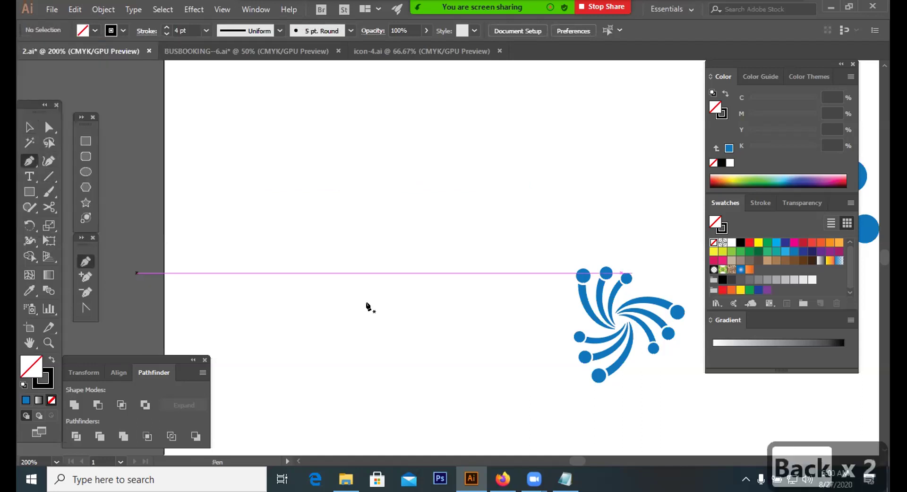
left_click(368, 305)
left_click_drag(494, 192, 675, 146)
key("ctrl+z")
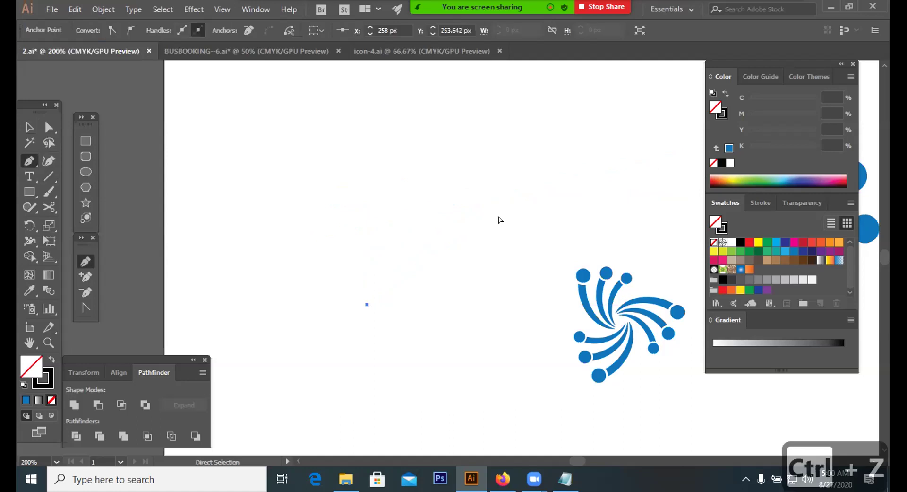
key("ctrl+z")
Step: Draw an arched Pen path about 150 px wide and 100 px high beside the blue swirl, and pull its starting handle outward
left_click_drag(359, 308, 365, 241)
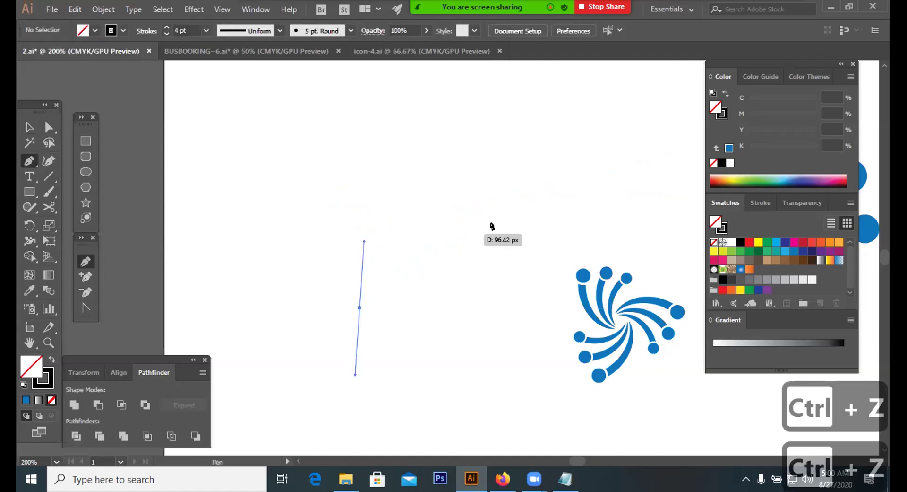
left_click_drag(540, 187, 641, 216)
left_click(45, 127)
left_click(371, 243)
left_click(381, 249)
left_click_drag(364, 241, 306, 220)
left_click(407, 295)
left_click(403, 273)
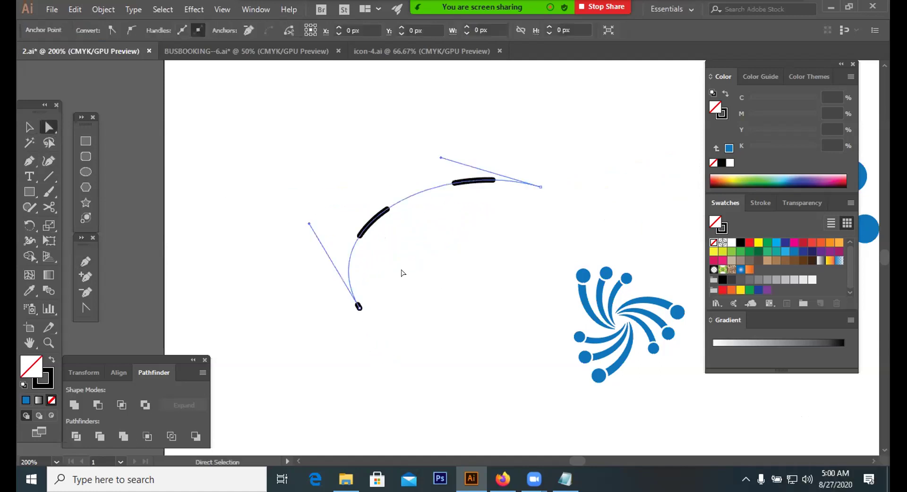
Step: Increase the stroke weight of the arched dashed path to 8 pt
left_click(29, 127)
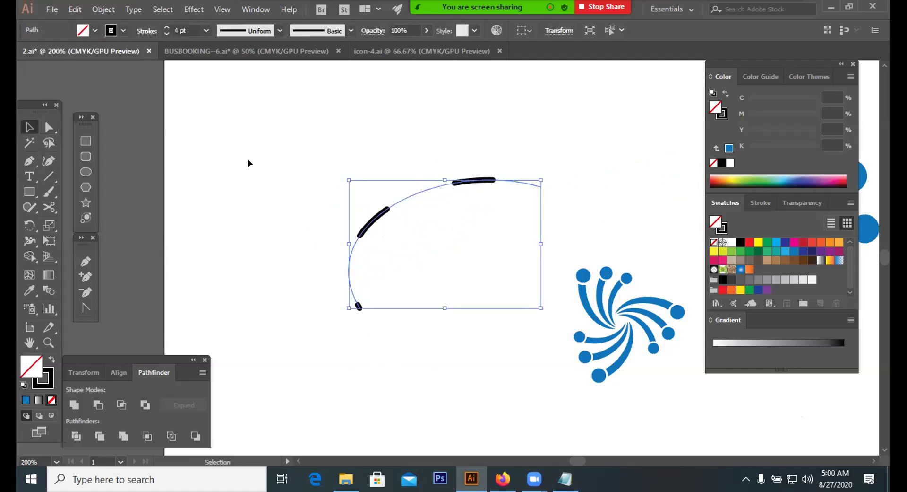
left_click(166, 26)
left_click(166, 26)
left_click(166, 26)
left_click(166, 26)
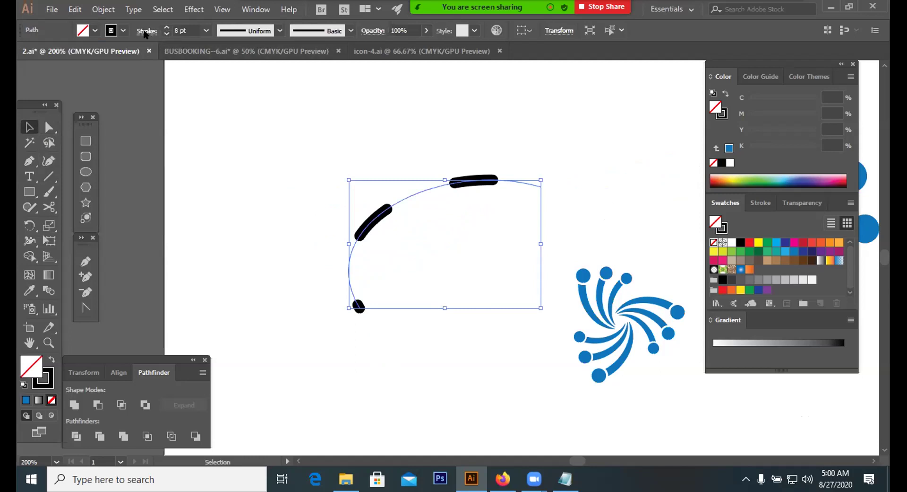
Step: Reduce the arched path's second dash to 0 pt
left_click(146, 31)
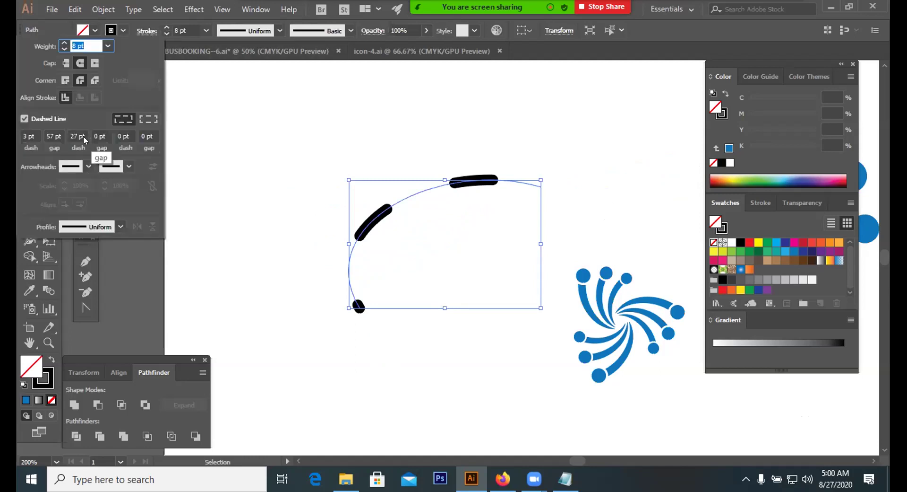
scroll(82, 133, "down", 15)
scroll(81, 133, "down", 12)
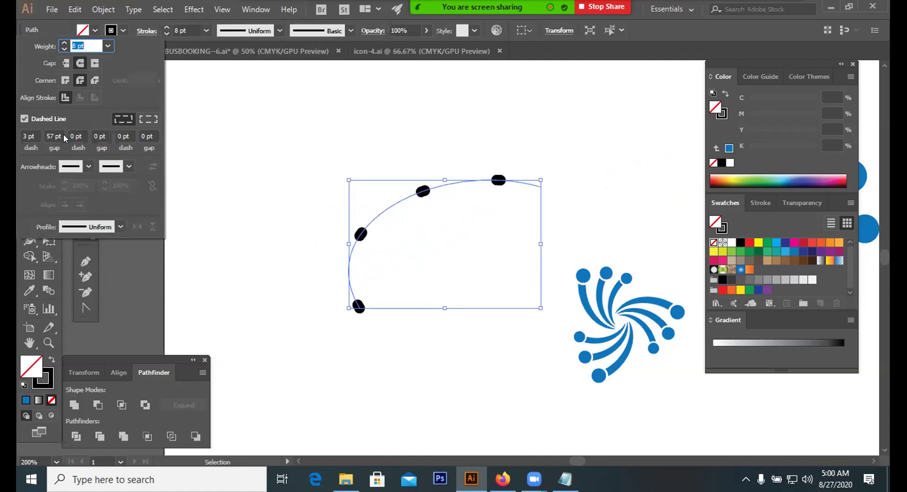
Step: Reduce the arched path's first gap to 23 pt
scroll(60, 133, "down", 3)
scroll(59, 131, "down", 20)
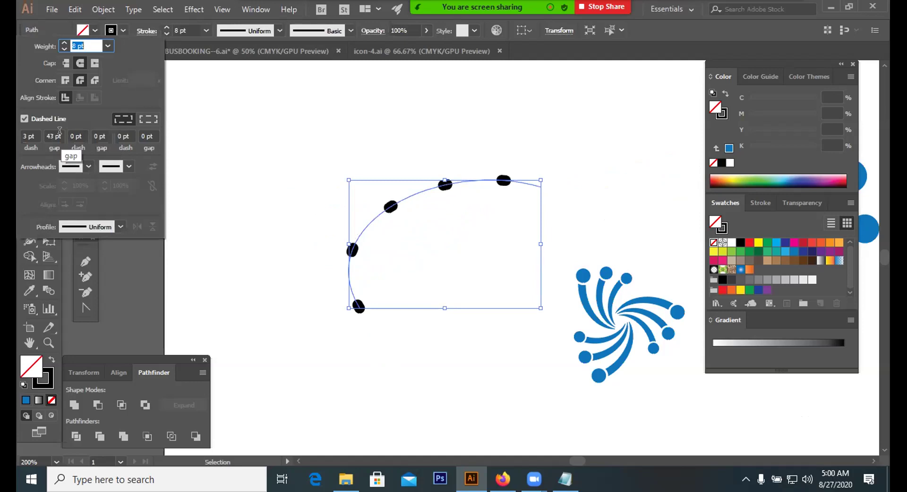
scroll(59, 131, "down", 10)
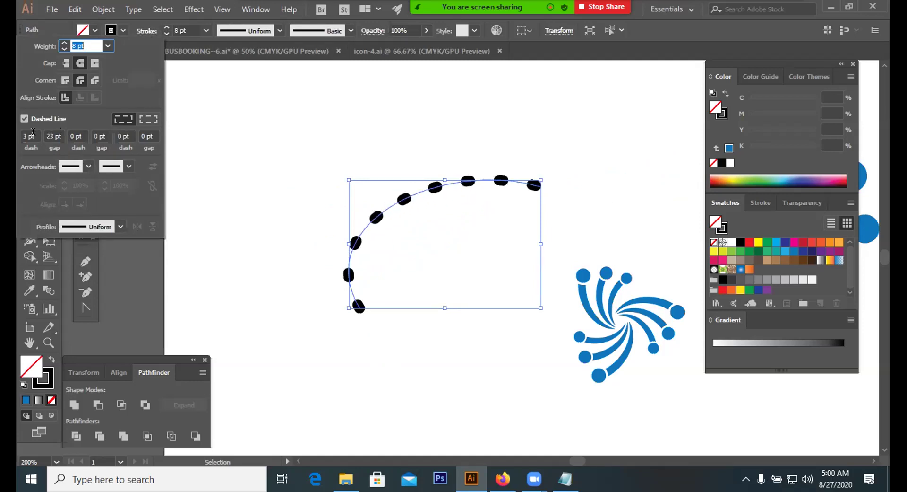
Step: Turn the dashes into round dots by setting the first dash to 0 pt, and tighten the first gap to 16 pt
scroll(31, 132, "down", 2)
scroll(31, 133, "down", 1)
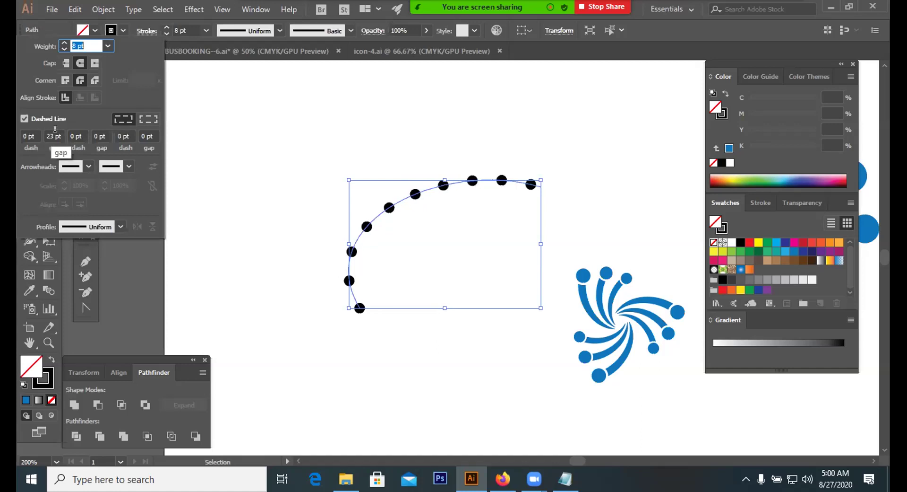
scroll(60, 129, "down", 4)
scroll(61, 129, "down", 3)
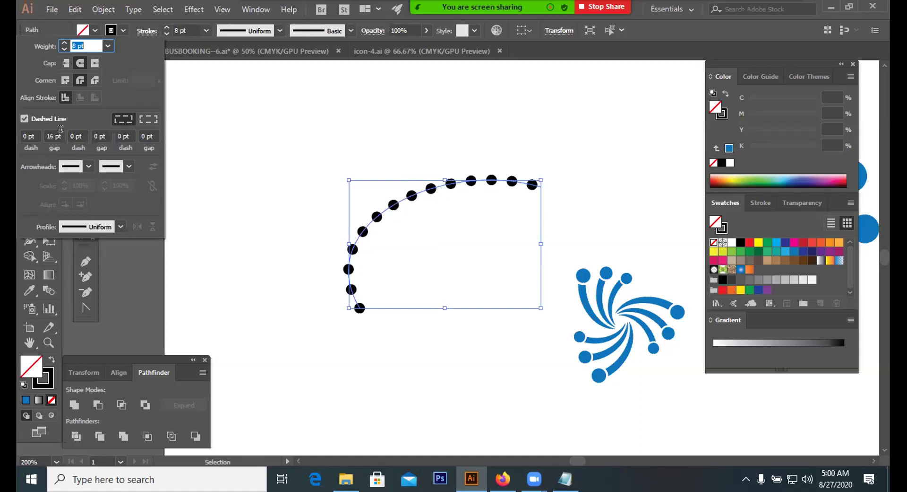
Step: Switch to the Freelancer contest page in Firefox and open dotted swirl entry #206 for reference
left_click(503, 479)
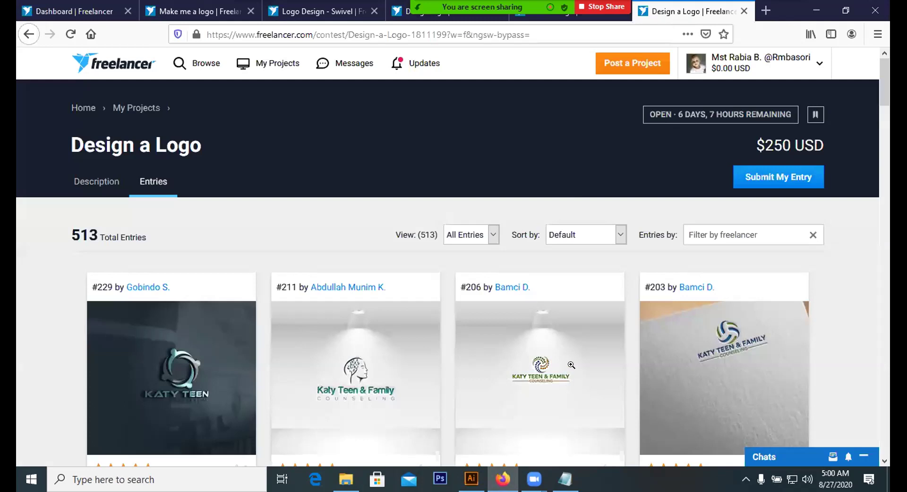
scroll(541, 322, "down", 3)
left_click(531, 287)
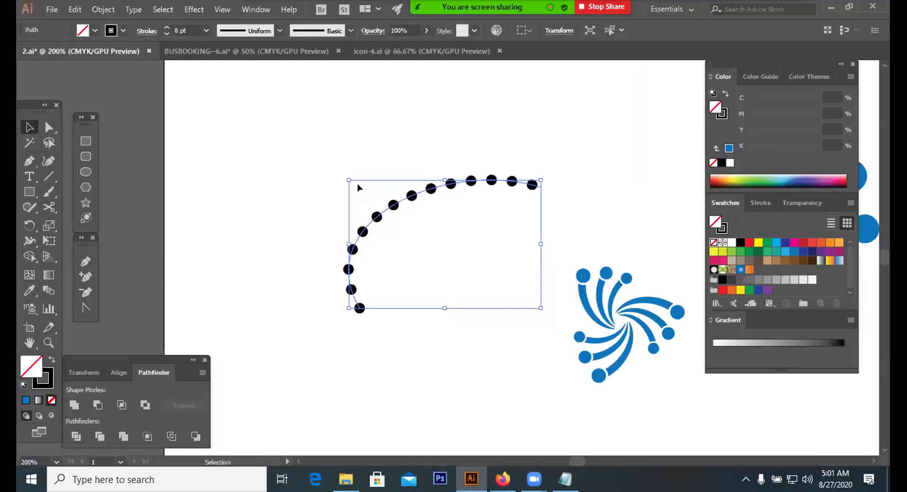
Step: Reshape the dotted arc with the Direct Selection tool by pulling the curve handles at both ends outward
left_click(282, 225)
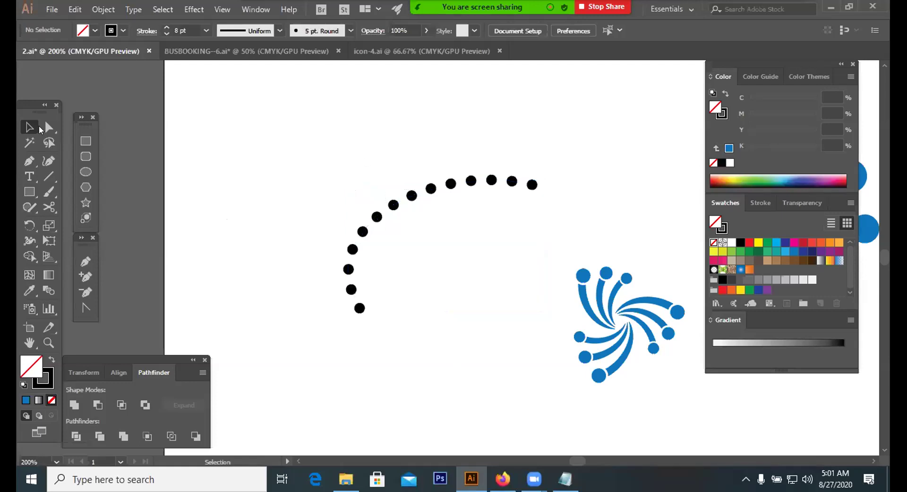
key("a")
left_click_drag(257, 151, 411, 219)
left_click_drag(441, 157, 423, 150)
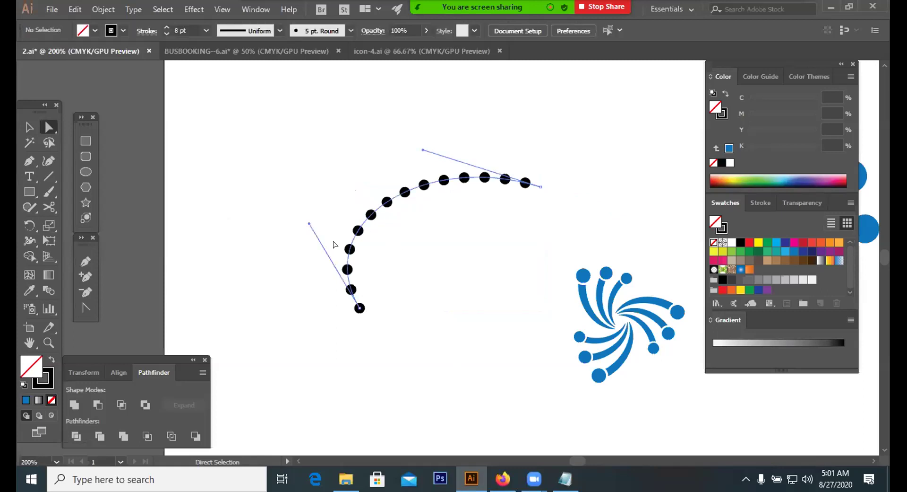
left_click_drag(302, 237, 295, 237)
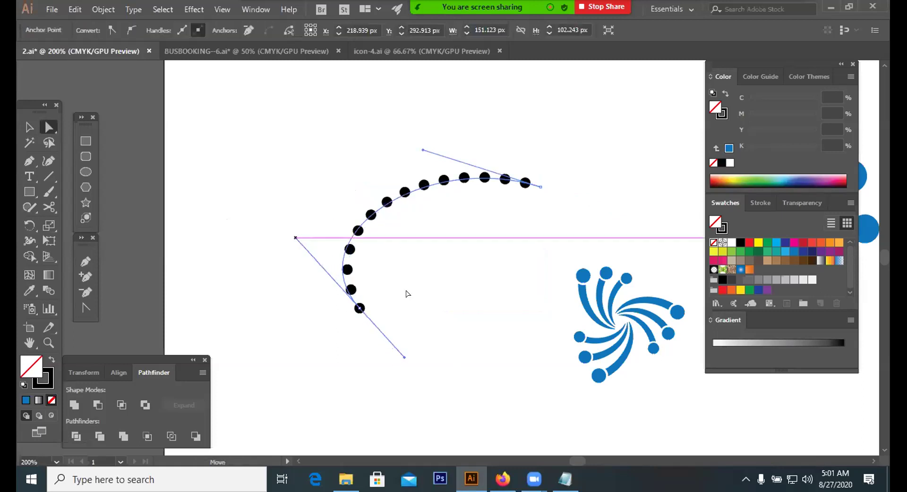
Step: Refine the bend of the dotted arc's lower end by repositioning its curve handle with the Direct Selection tool
left_click(406, 291)
left_click_drag(415, 257, 356, 168)
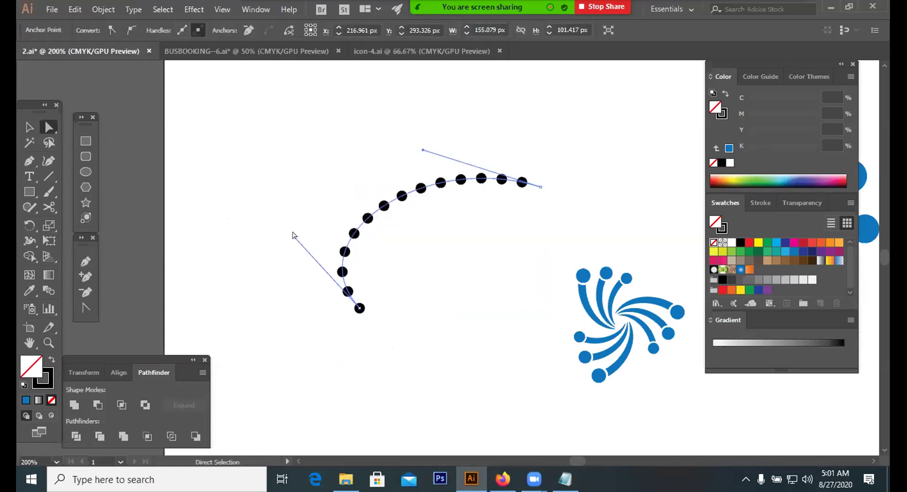
left_click_drag(293, 239, 300, 220)
left_click(423, 286)
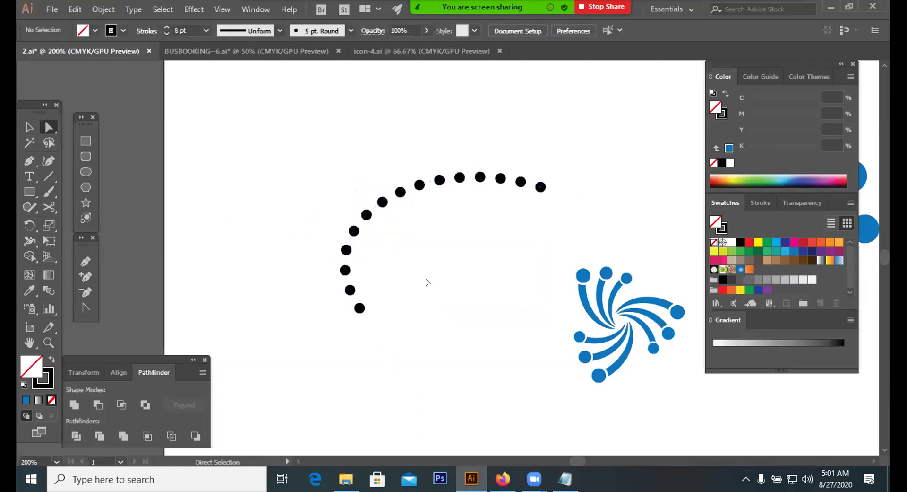
Step: Set the dotted arc's first dash to 0 pt and its first gap to 15 pt
left_click(365, 218)
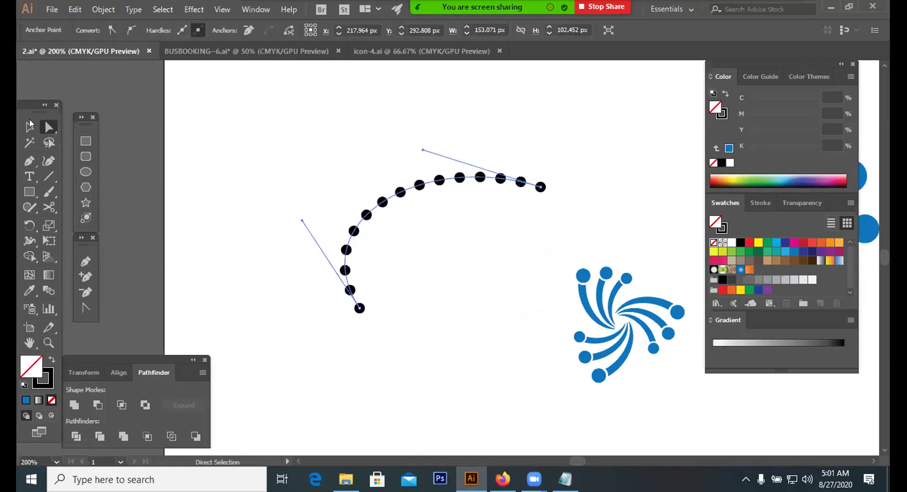
left_click(30, 127)
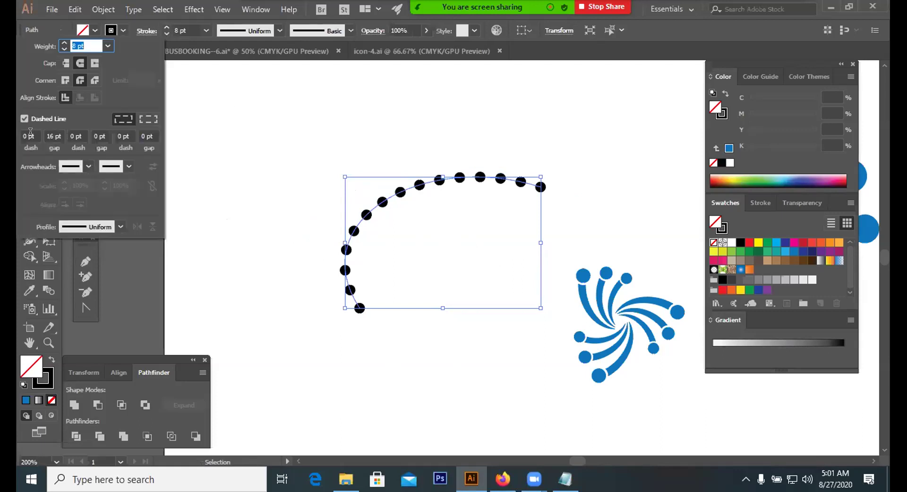
scroll(54, 131, "down", 3)
scroll(54, 131, "down", 5)
scroll(53, 130, "up", 5)
scroll(54, 131, "down", 4)
scroll(54, 130, "down", 1)
scroll(54, 131, "up", 5)
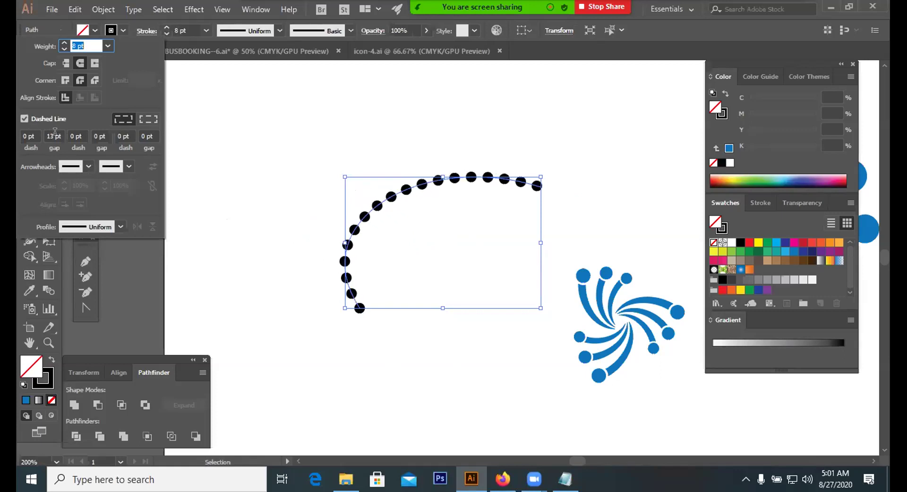
scroll(54, 132, "up", 2)
scroll(32, 132, "up", 10)
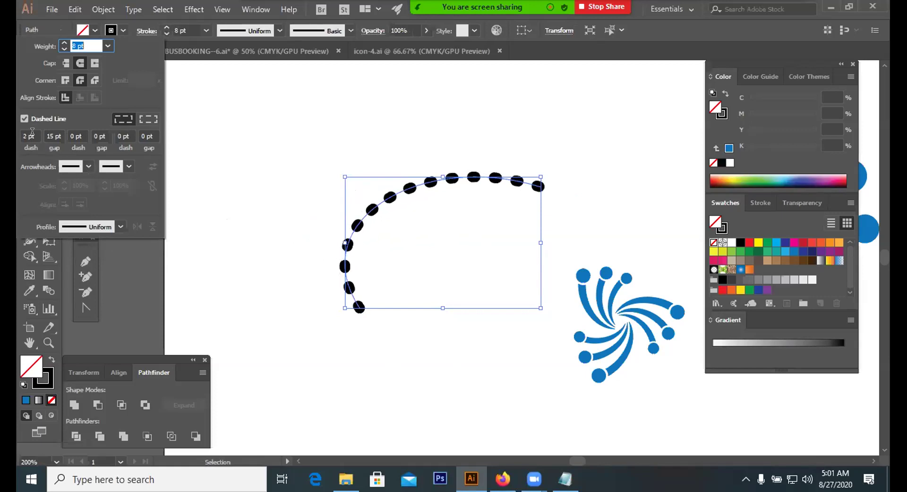
scroll(38, 135, "down", 10)
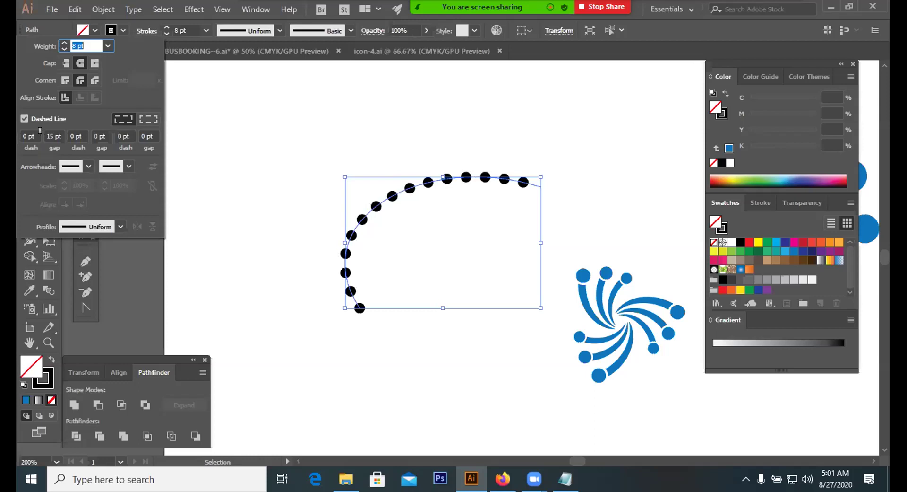
scroll(60, 132, "down", 1)
scroll(60, 132, "up", 1)
left_click(438, 261)
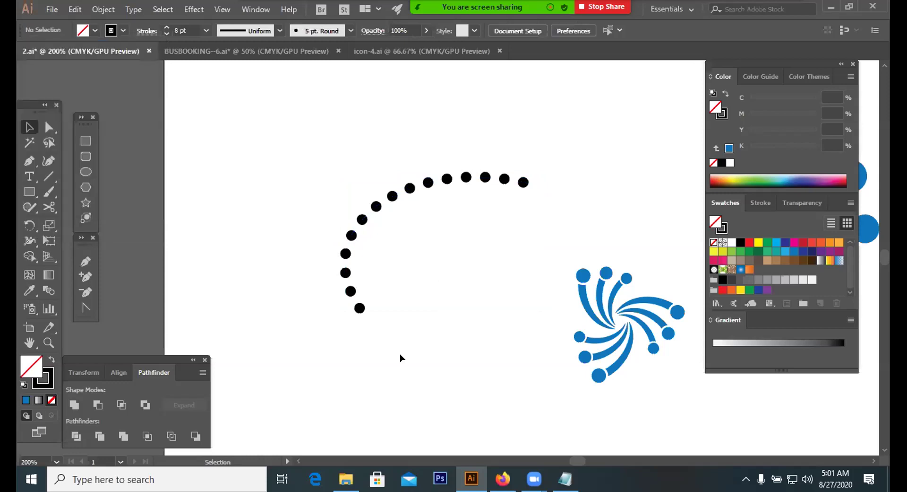
Step: Move the dotted arc down and to the left on the artboard
left_click(376, 206)
left_click(438, 241)
left_click_drag(440, 237, 426, 256)
left_click(426, 256)
left_click(423, 182)
left_click_drag(420, 179, 372, 218)
left_click(431, 205)
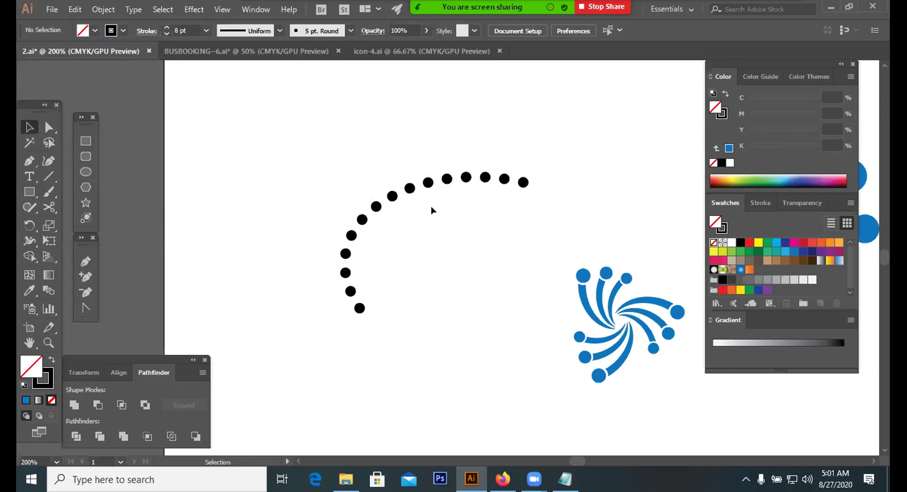
left_click(523, 182)
key("ctrl+z")
left_click(490, 247)
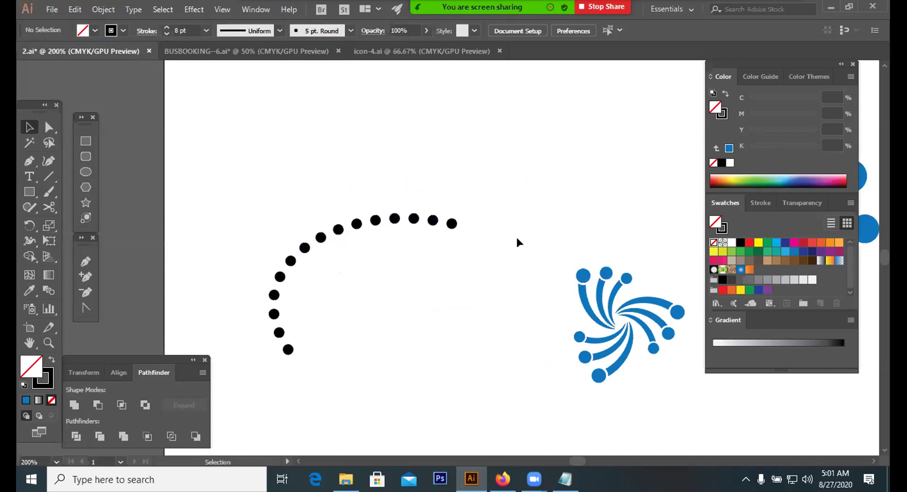
left_click_drag(553, 231, 466, 208)
left_click_drag(583, 245, 510, 236)
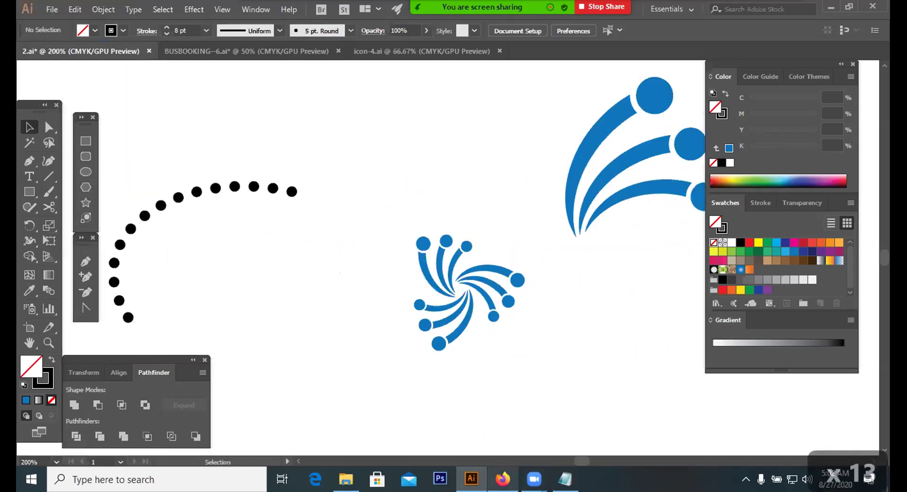
Step: Switch to the Freelancer contest page in Firefox and close the open entry view
key("alt+Tab")
left_click(824, 92)
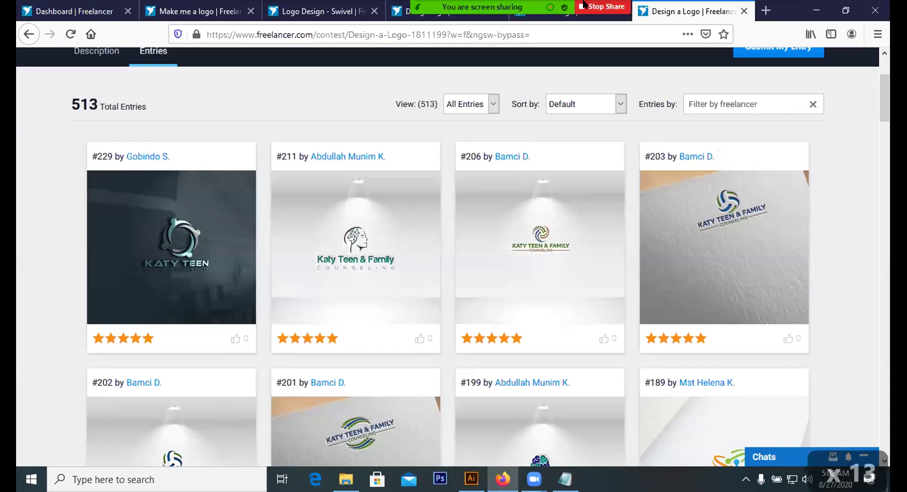
Step: Check the screen-sharing meeting's participants list and minimize it
key("alt+u")
scroll(472, 213, "up", 2)
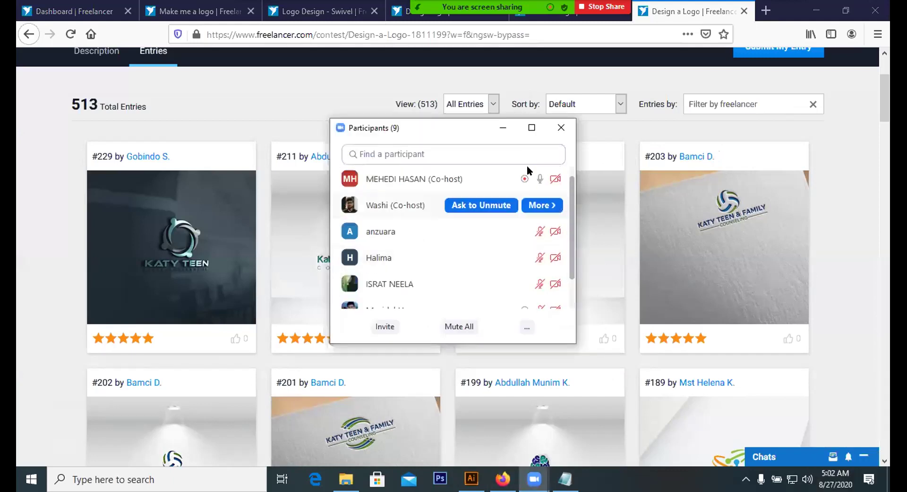
left_click(503, 127)
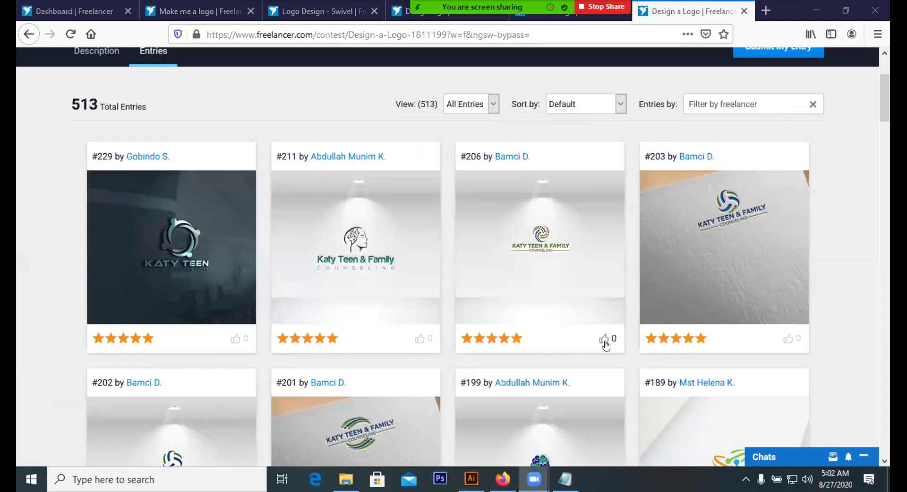
Step: Browse the first page of contest entries for another emblem reference and view entry #132 enlarged
scroll(676, 352, "down", 4)
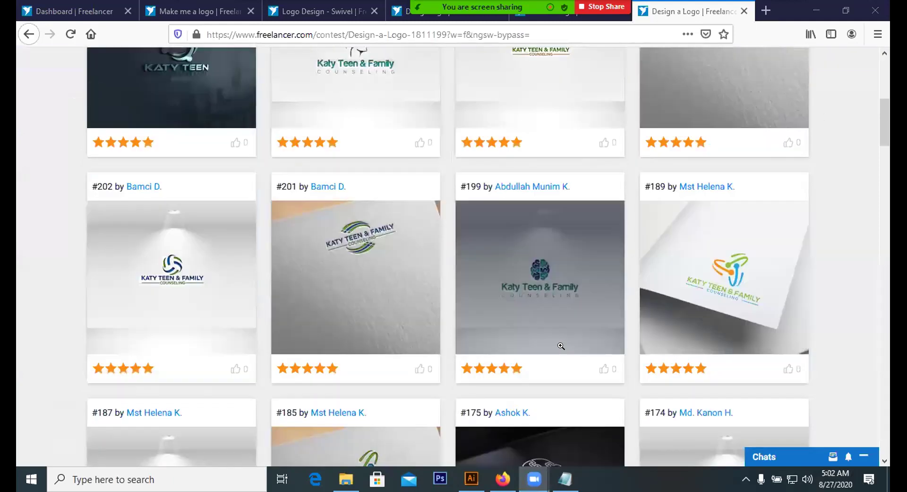
scroll(602, 346, "down", 3)
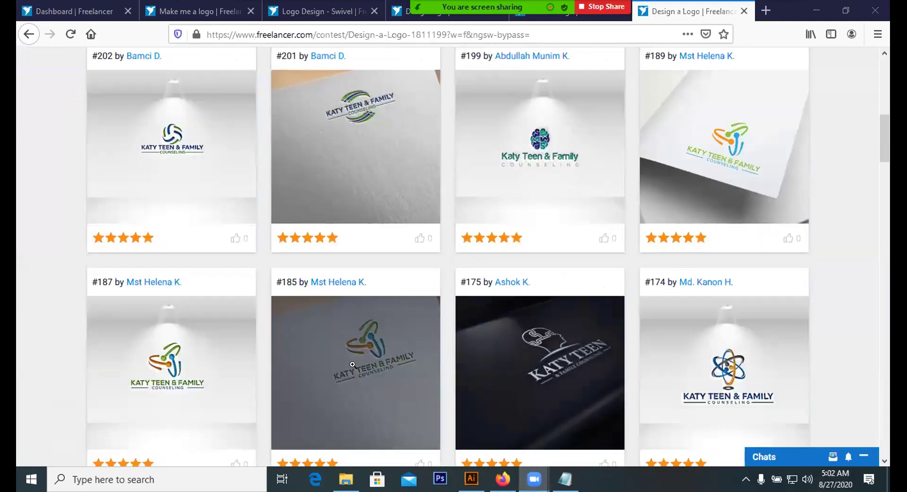
scroll(352, 364, "down", 3)
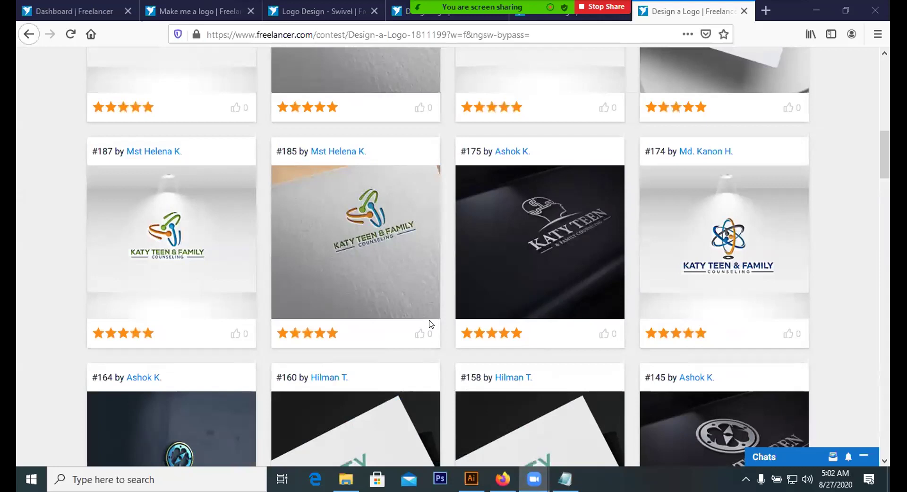
scroll(428, 324, "down", 1)
scroll(429, 324, "down", 4)
scroll(409, 317, "down", 3)
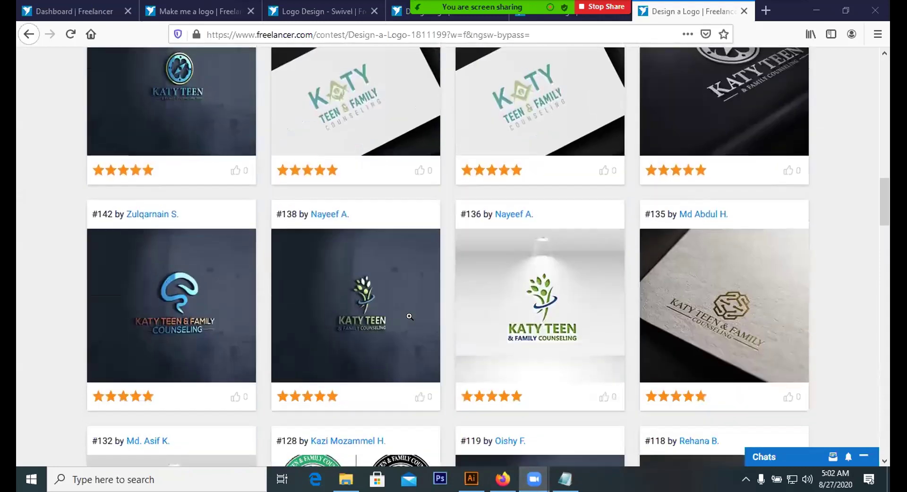
scroll(411, 320, "down", 4)
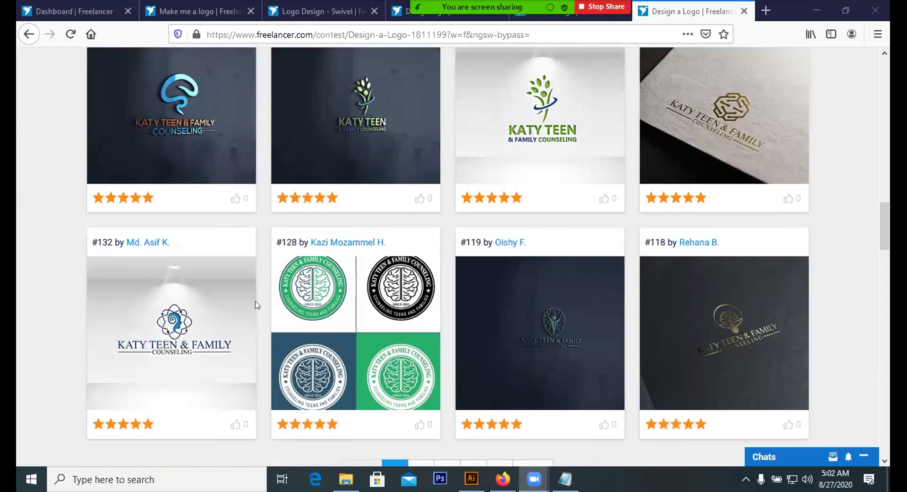
scroll(255, 305, "down", 2)
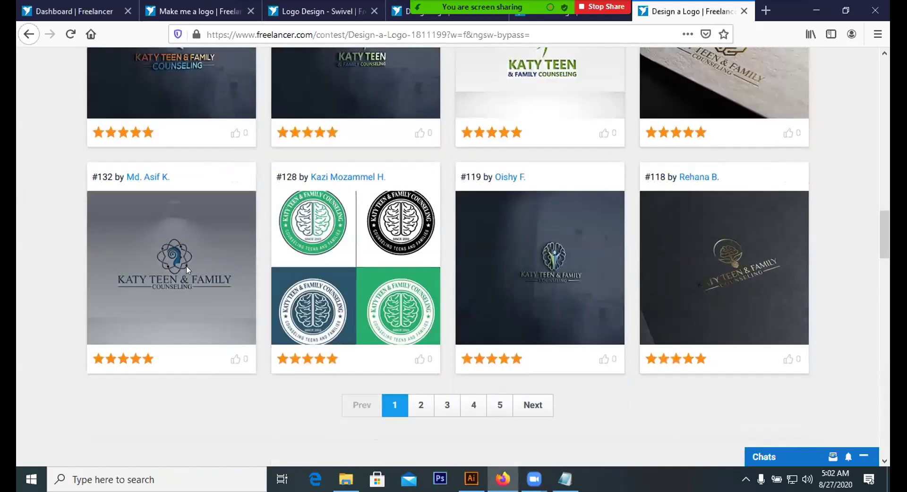
left_click(227, 270)
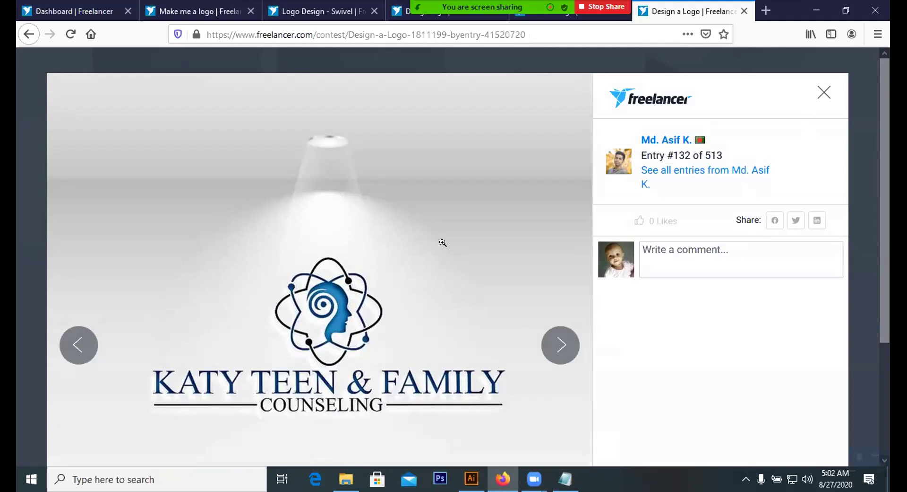
key("Escape")
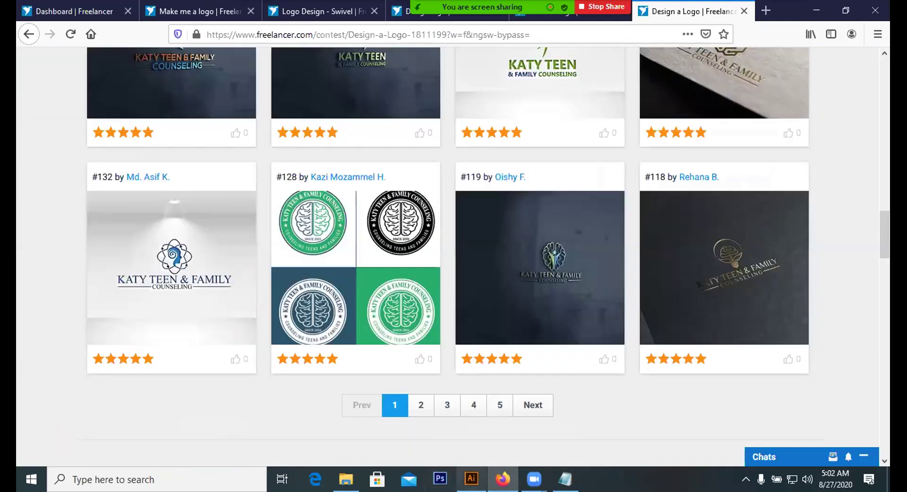
Step: Switch back to Illustrator and delete the dotted arc
key("alt+Tab")
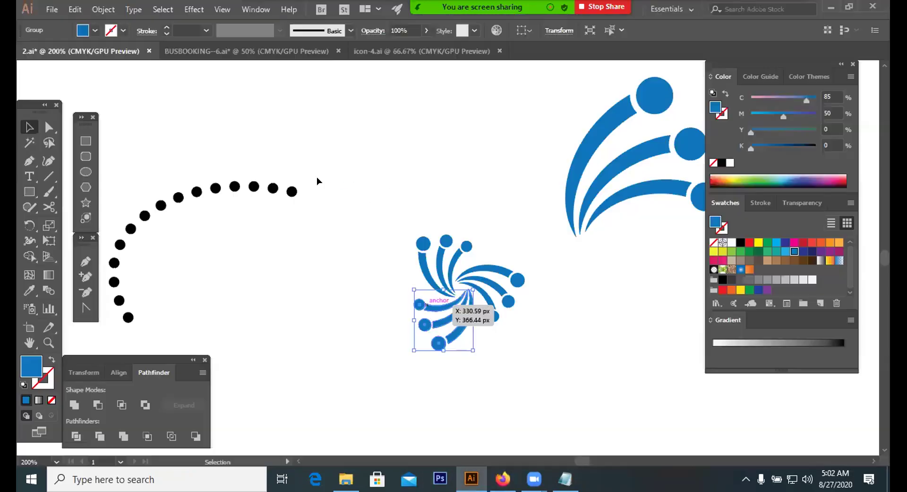
key("BackSpace")
Step: Try deleting the small blue swirl emblem, and undo the deletion
left_click(508, 301)
key("BackSpace")
left_click(583, 230)
left_click(470, 281)
key("ctrl+z")
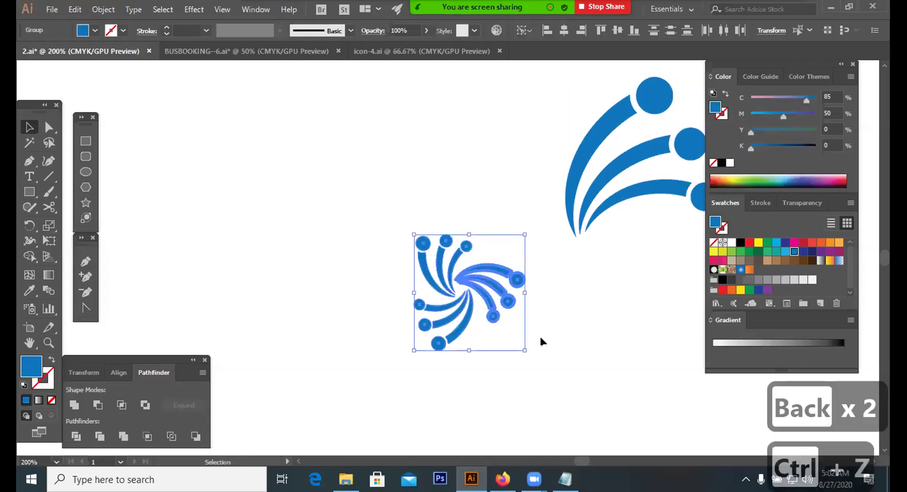
Step: Delete the larger blue emblem made of three curved arms with circles
left_click(541, 338)
key("ctrl+minus")
key("ctrl+minus")
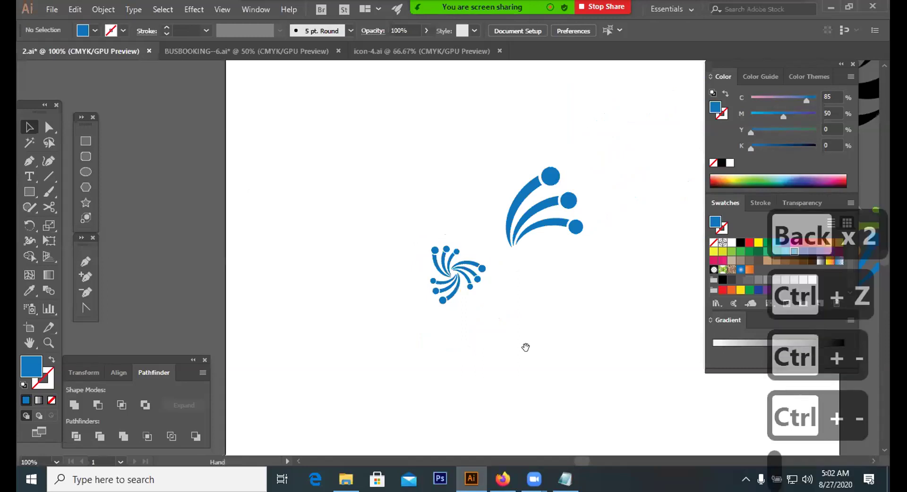
left_click_drag(525, 347, 472, 366)
left_click(478, 229)
key("BackSpace")
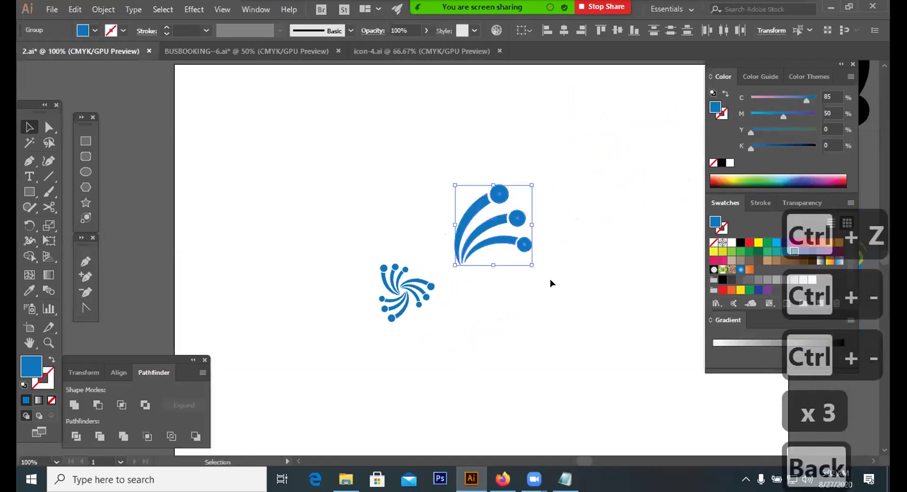
Step: Move the small blue swirl emblem up and to the right, next to the black artwork at the artboard's edge
left_click_drag(557, 213, 430, 282)
left_click(303, 353)
left_click_drag(294, 367, 581, 202)
right_click(582, 203)
left_click_drag(481, 265, 393, 259)
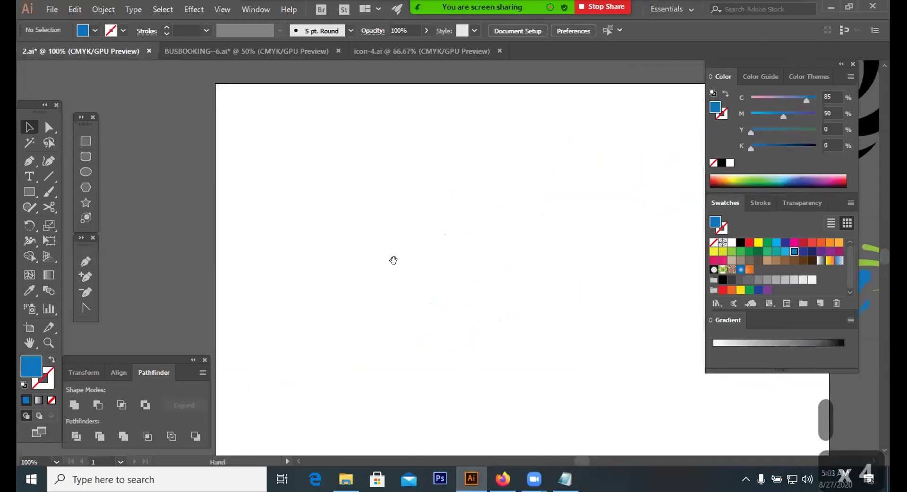
left_click(84, 262)
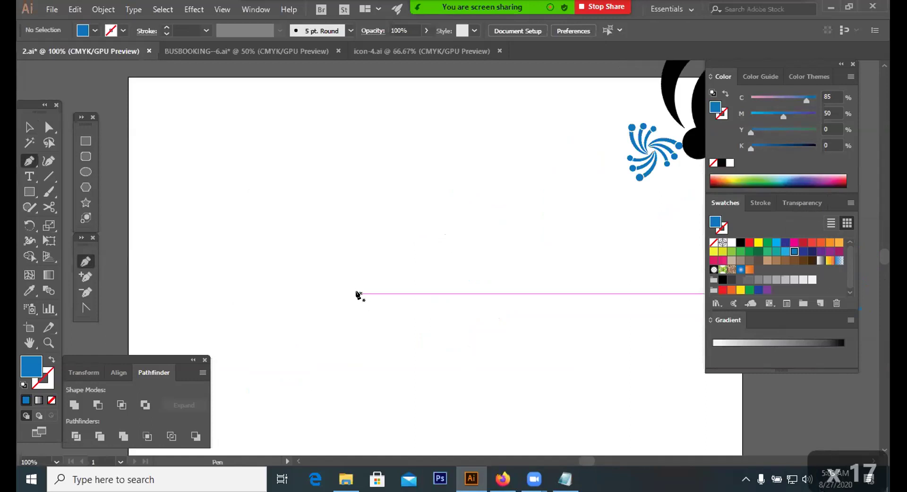
left_click_drag(373, 321, 324, 291)
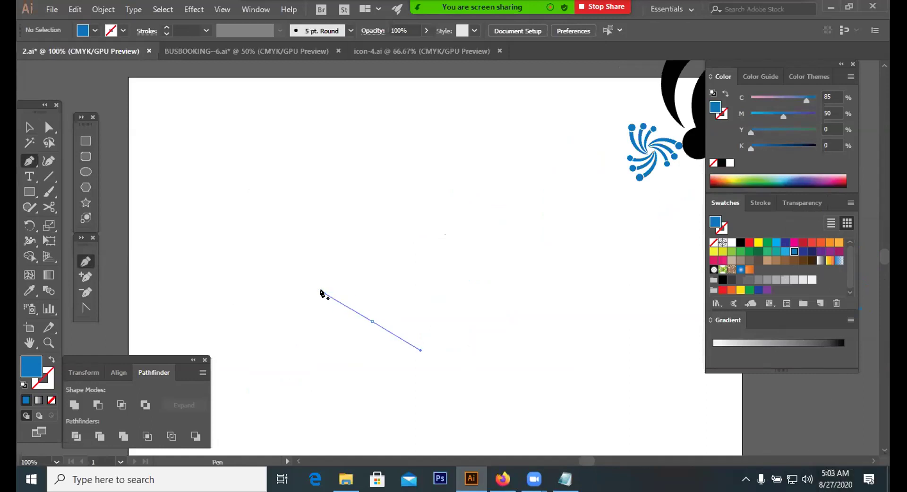
left_click_drag(383, 226, 329, 138)
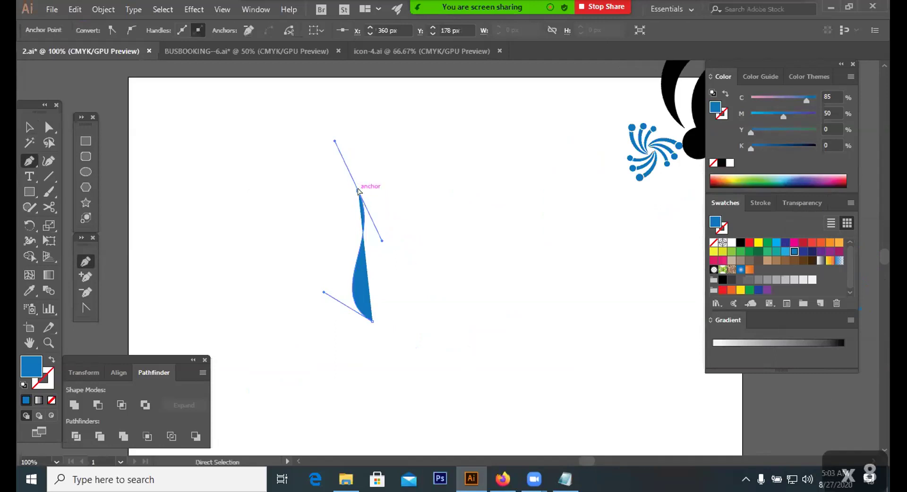
key("ctrl+z")
key("ctrl+z")
key("ctrl+z")
key("ctrl+z")
key("ctrl+z")
key("ctrl+z")
key("ctrl+z")
key("ctrl+z")
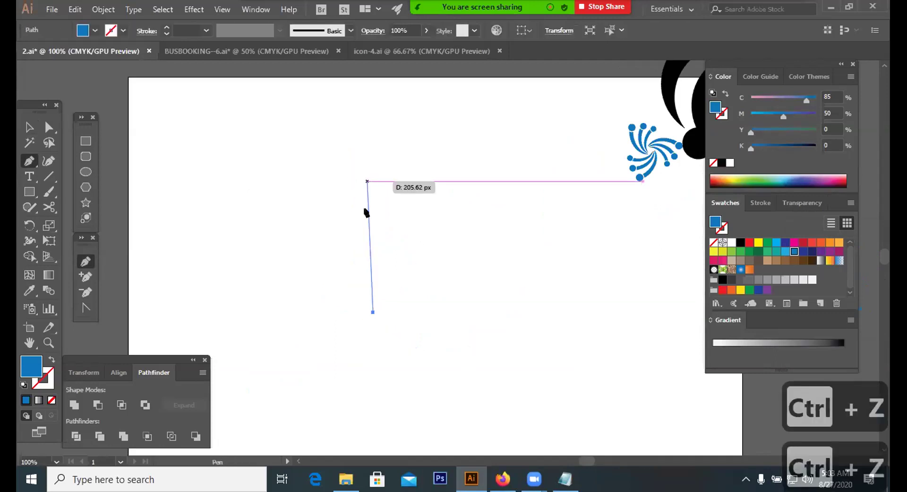
key("ctrl+z")
Step: Draw a filled blue leaf shape with a pointed tip and a curved slit at its base using the Pen tool
left_click(364, 333)
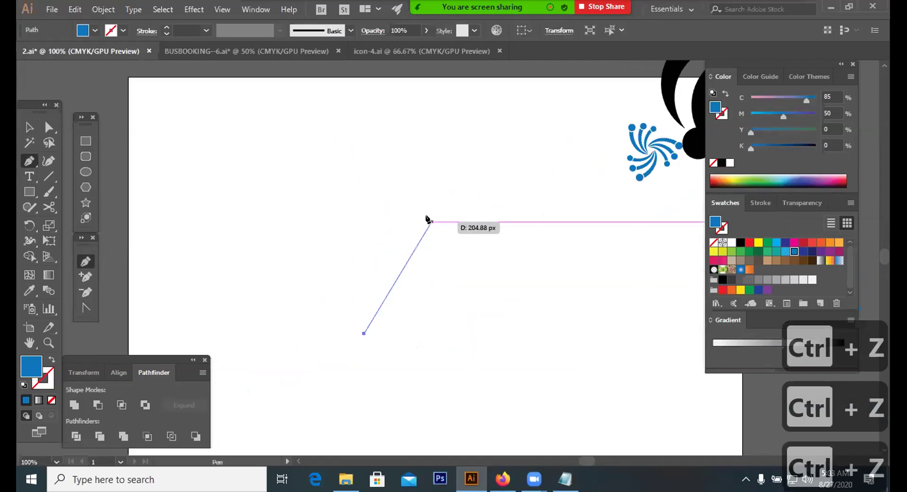
left_click_drag(417, 212, 518, 126)
left_click(418, 215)
left_click_drag(386, 333, 290, 334)
left_click(385, 334)
left_click_drag(392, 230, 404, 266)
left_click(402, 269)
left_click(364, 333)
left_click_drag(345, 341, 337, 344)
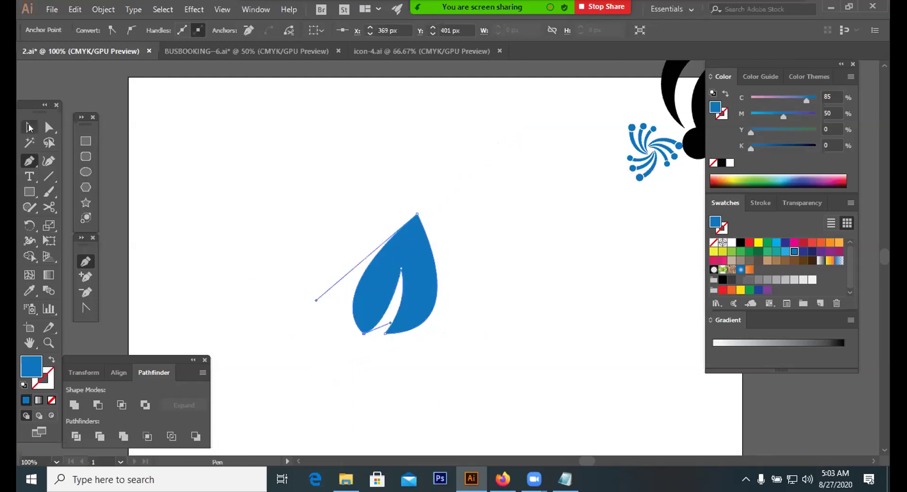
Step: Delete the blue leaf shape from the artboard
left_click(31, 128)
left_click(497, 221)
left_click_drag(482, 233, 443, 325)
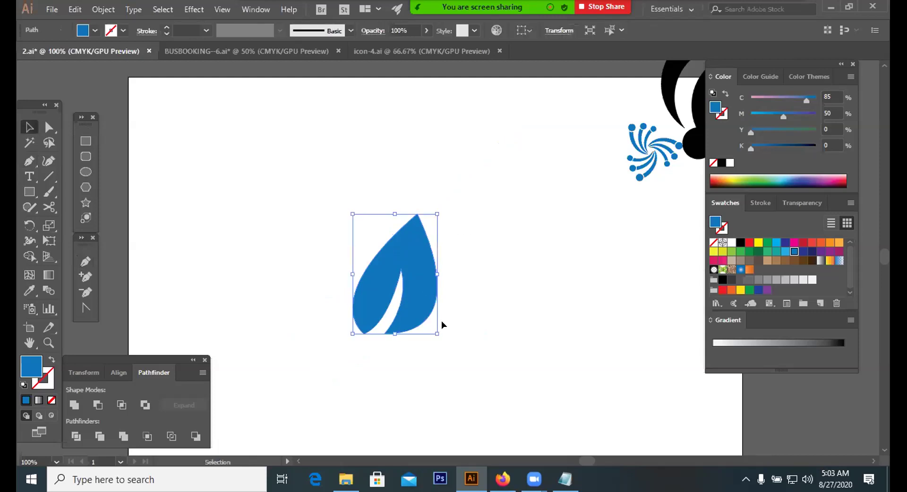
key("BackSpace")
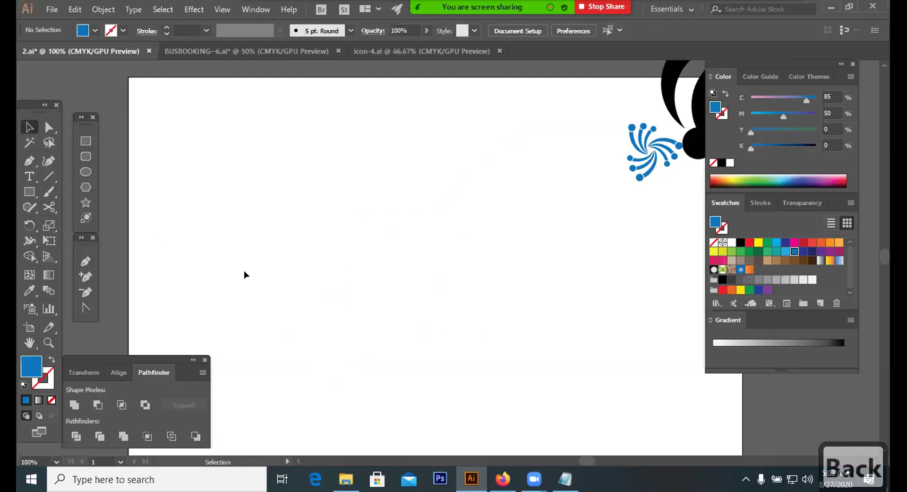
Step: Draw a filled blue leaf with a pointed tip, rounded sides and a narrow slit cut up from its base using the Pen tool
left_click(85, 261)
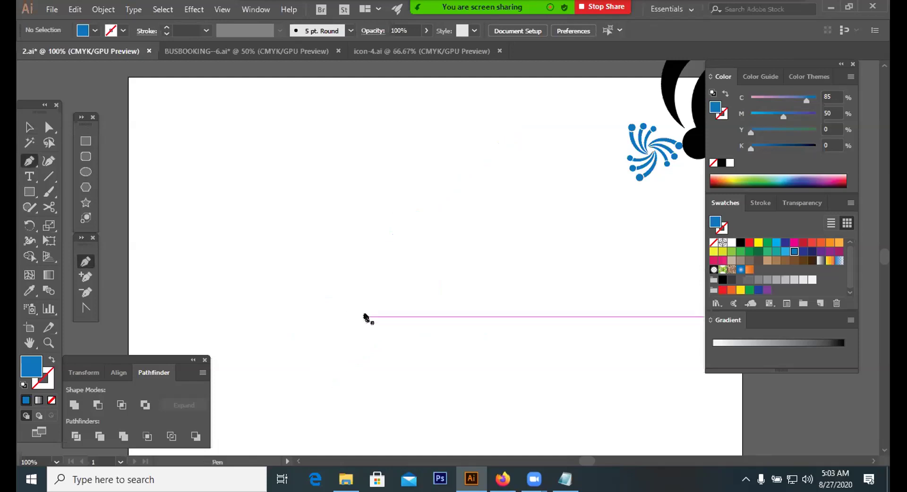
left_click(381, 333)
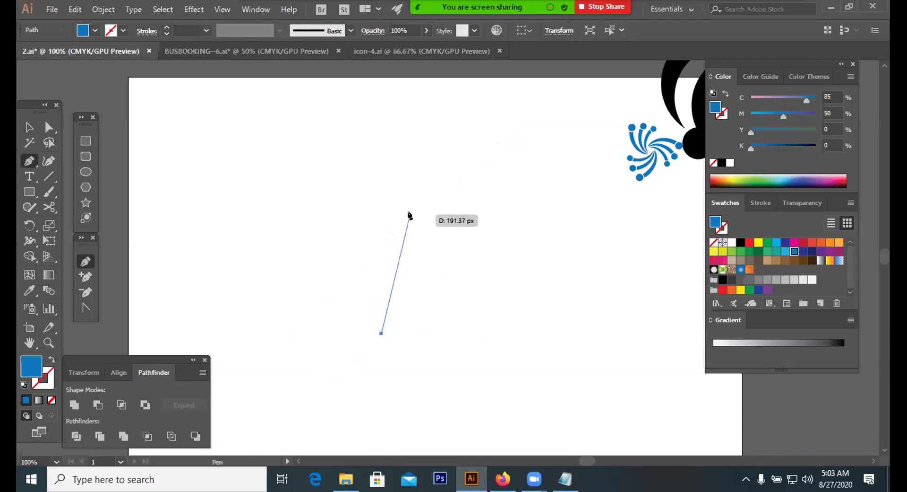
left_click_drag(382, 202, 336, 111)
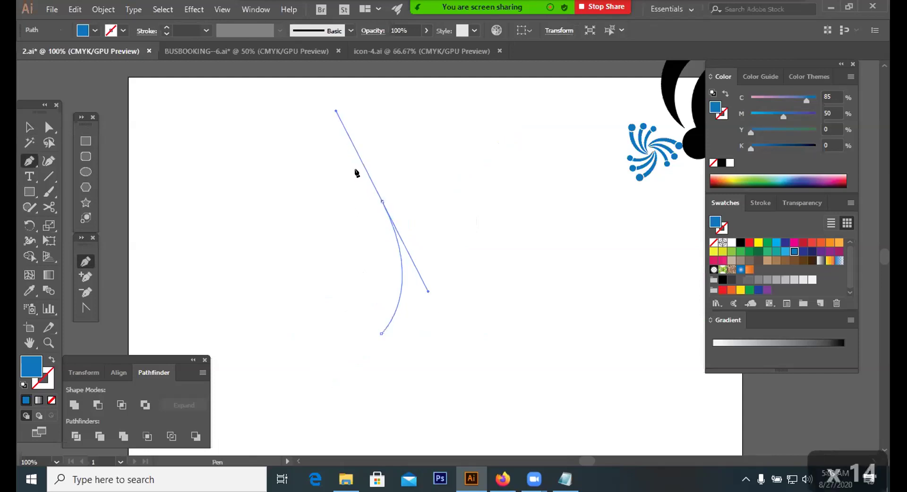
left_click(381, 201)
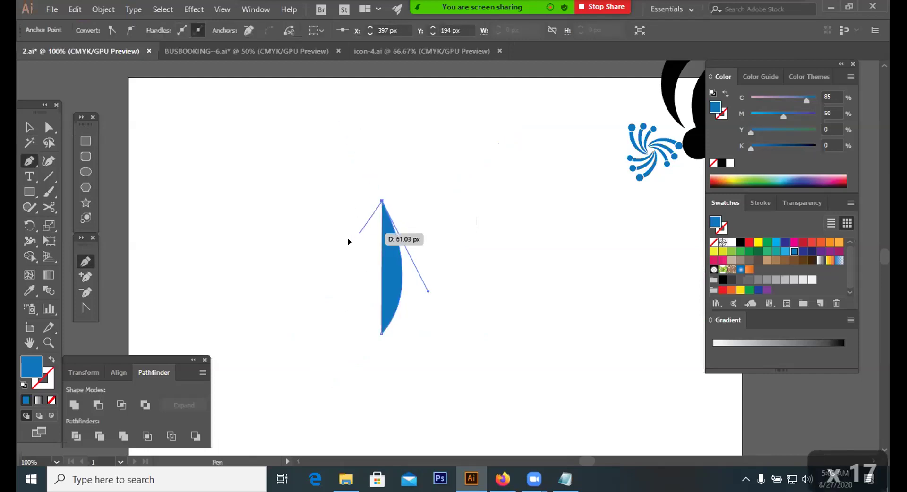
left_click_drag(351, 237, 320, 256)
left_click(357, 334)
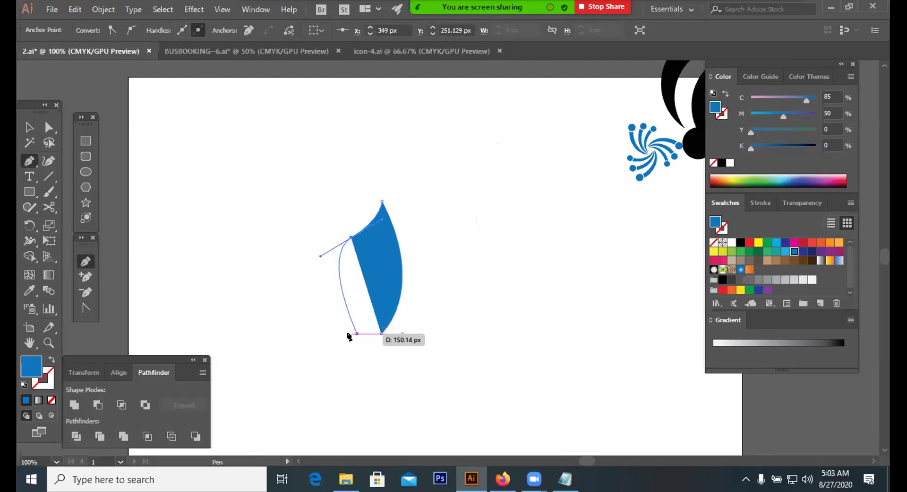
left_click_drag(357, 333, 387, 346)
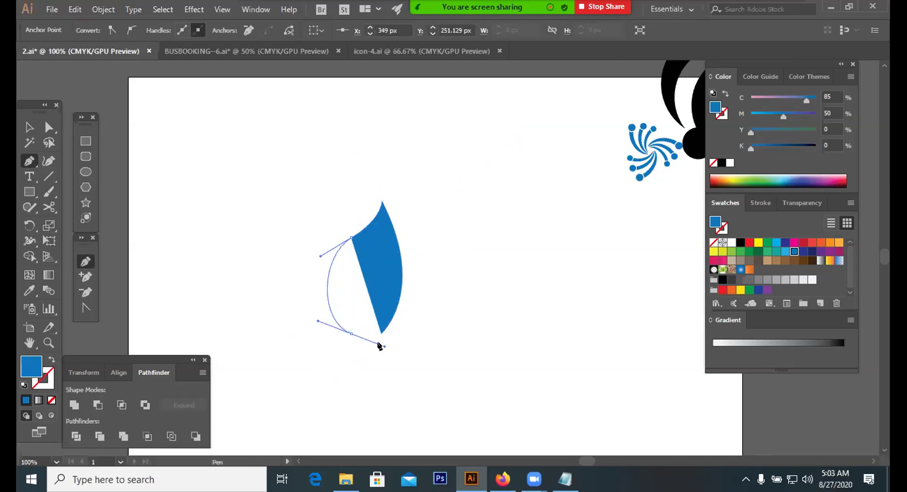
left_click(350, 334)
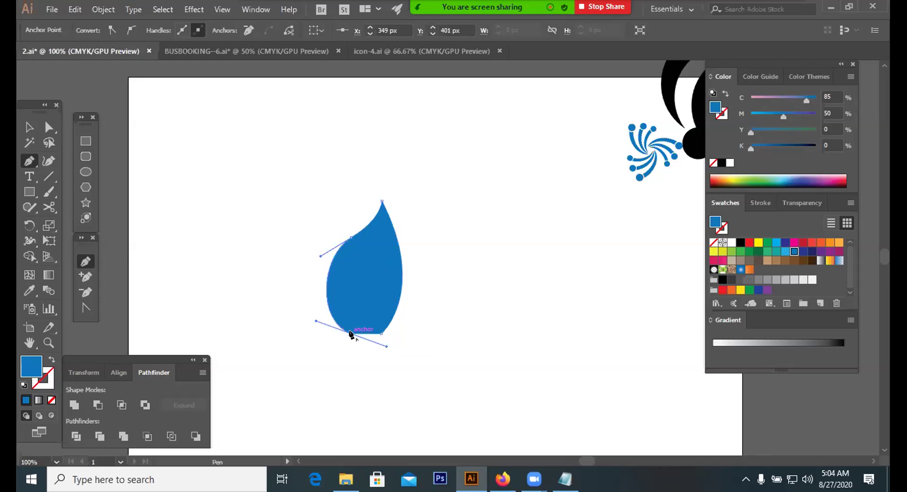
left_click(375, 267)
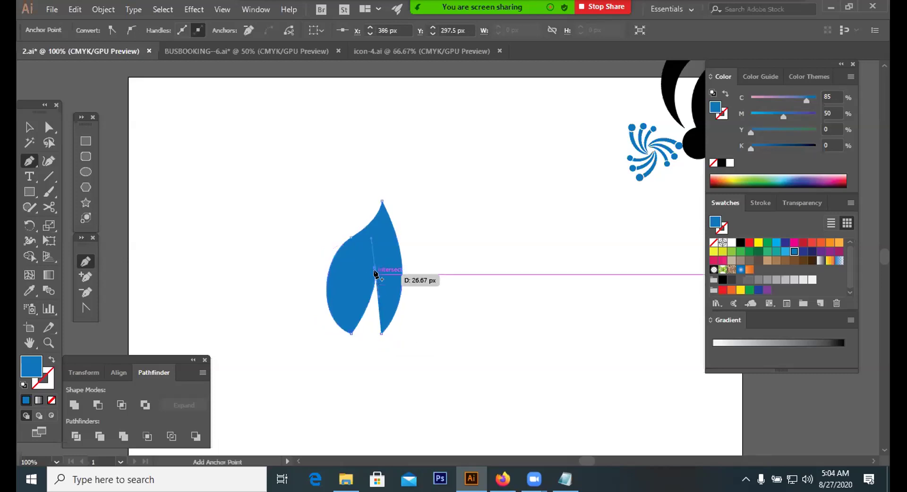
key("ctrl+z")
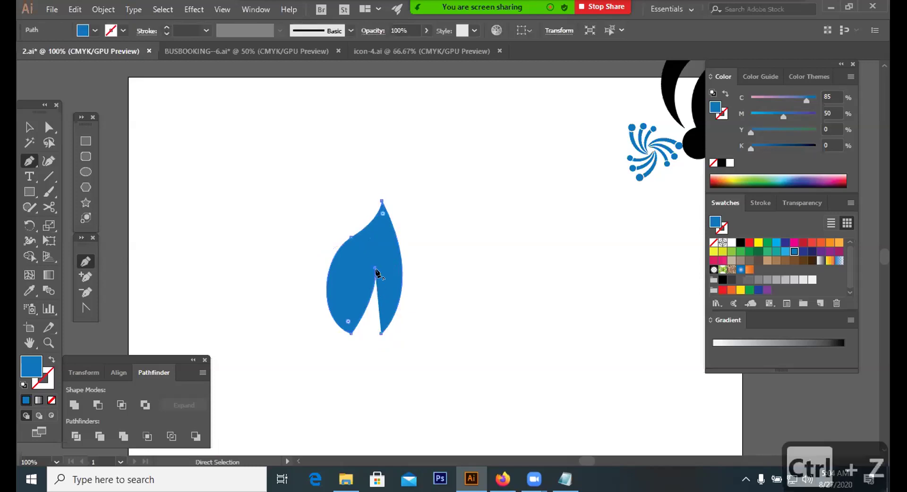
left_click_drag(375, 267, 379, 334)
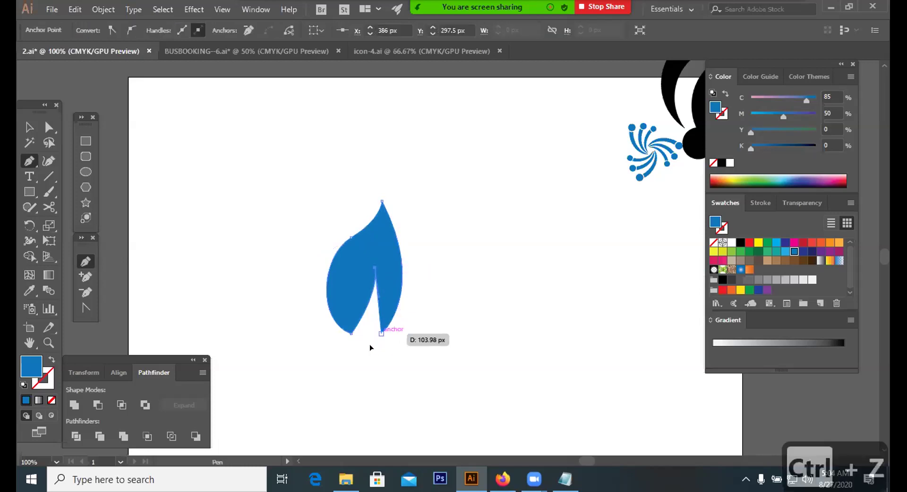
Step: Pull the leaf's tip point upward into a longer flame-like tip and bulge its right edge outward
left_click(43, 128)
left_click(395, 214)
left_click(381, 202)
left_click_drag(381, 202, 375, 171)
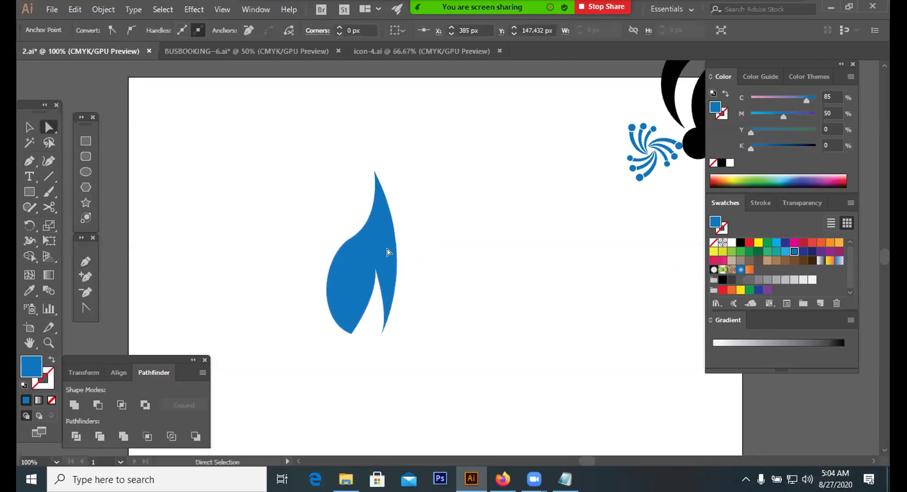
left_click_drag(420, 261, 447, 313)
left_click(441, 336)
left_click(358, 241)
left_click(349, 235)
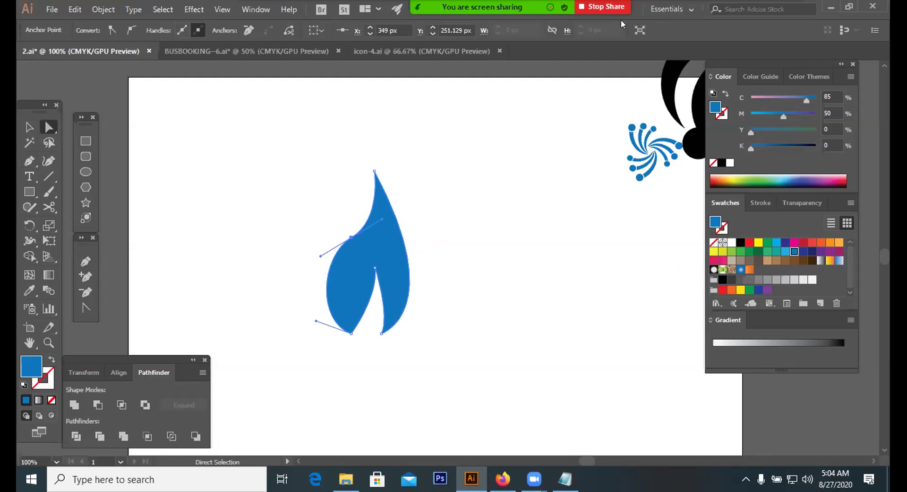
left_click(621, 438)
Step: Switch to the Zoom meeting, show the participants list and mute the host's own microphone
left_click(535, 479)
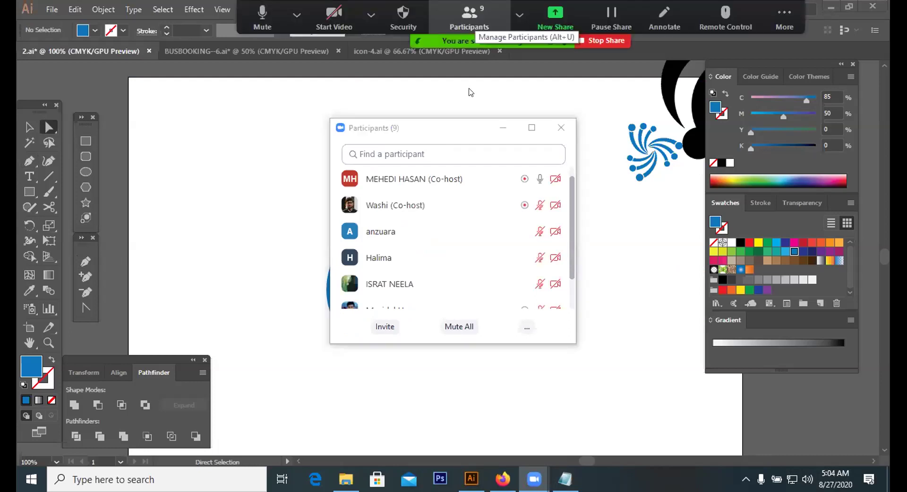
scroll(420, 179, "up", 1)
left_click(498, 179)
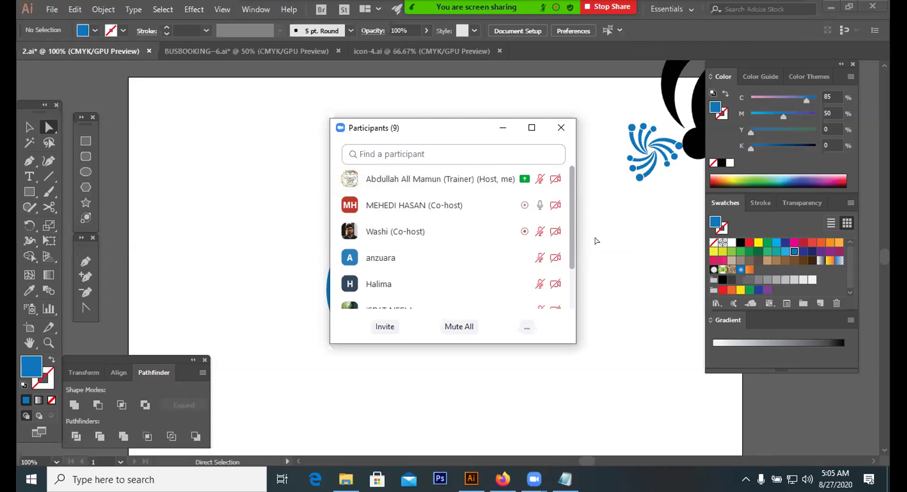
Step: Look through the meeting's participants list to check who is present and each person's microphone status
mouse_move(438, 242)
scroll(438, 242, "down", 3)
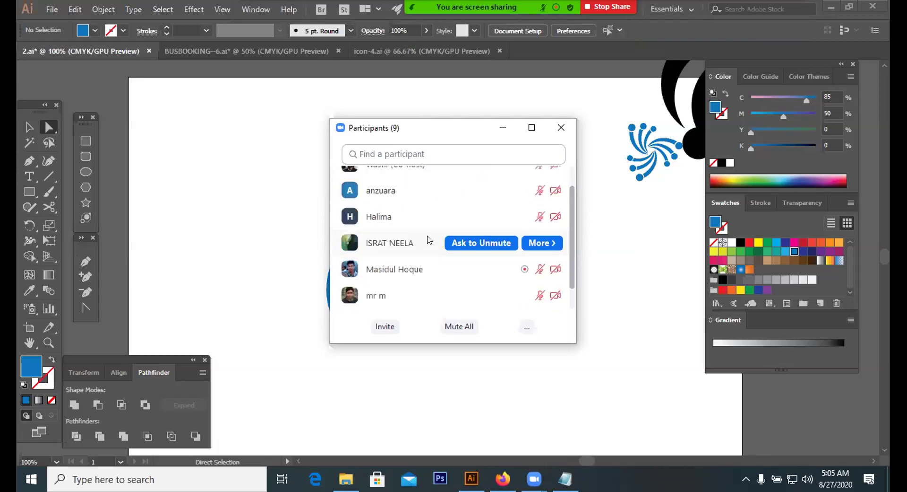
scroll(429, 238, "up", 3)
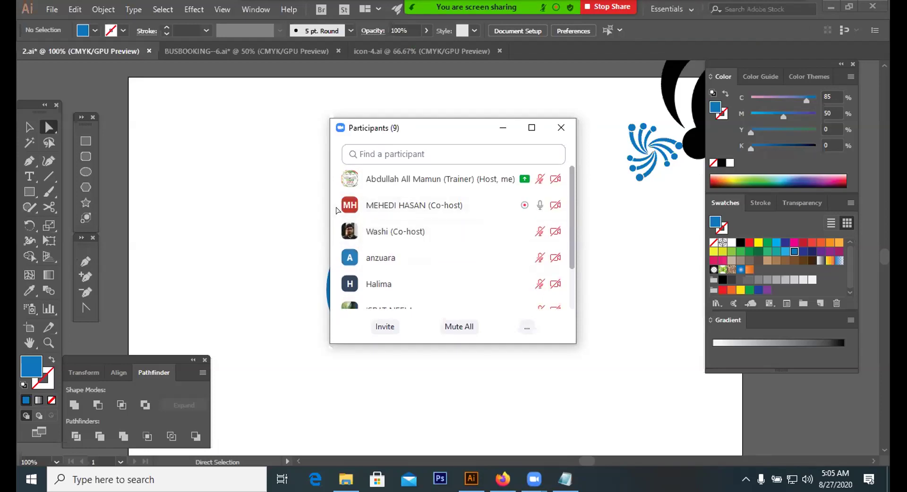
mouse_move(489, 184)
scroll(444, 250, "down", 3)
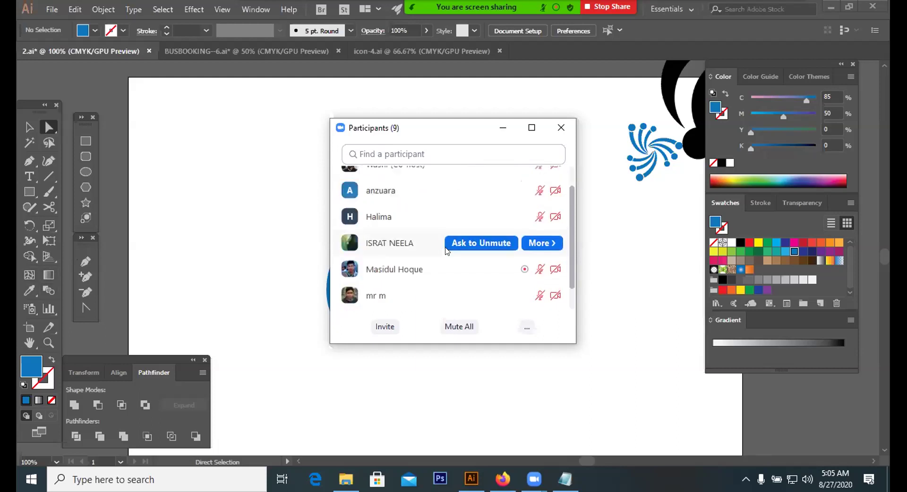
scroll(447, 251, "up", 3)
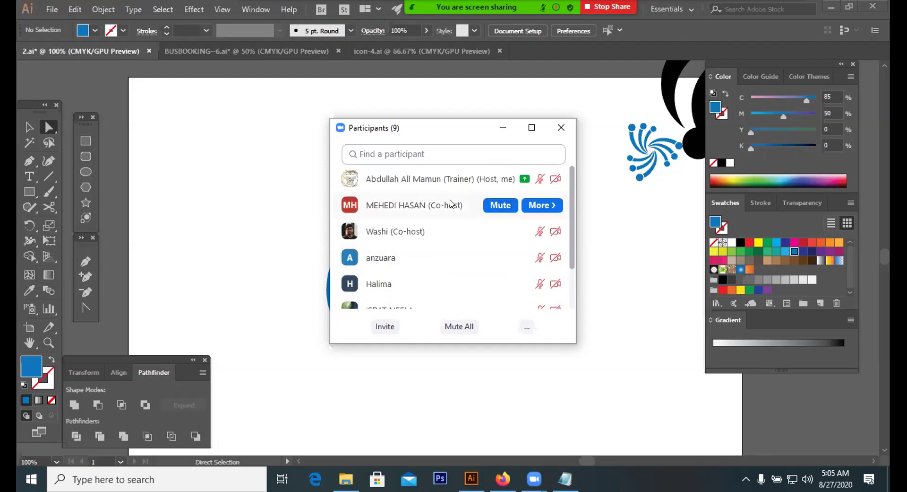
Step: Unmute the host's own microphone and minimize the participants list
mouse_move(450, 180)
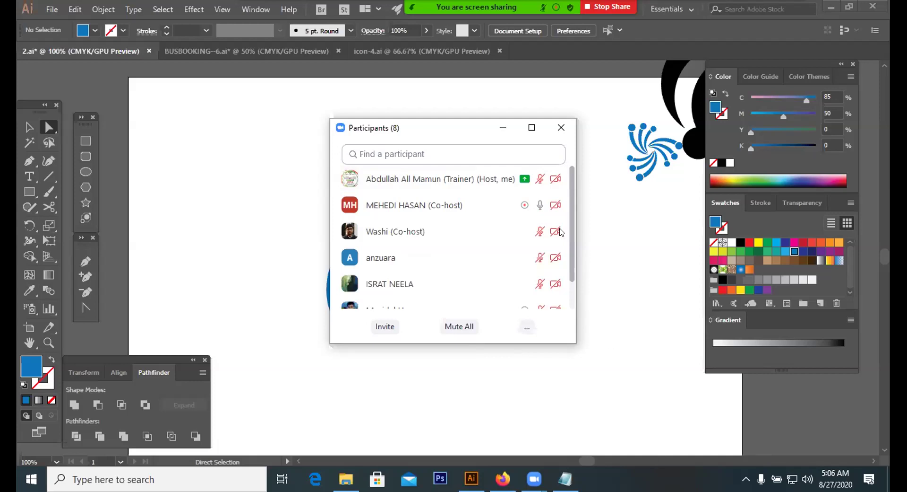
mouse_move(551, 170)
mouse_move(535, 184)
mouse_move(490, 214)
mouse_move(491, 182)
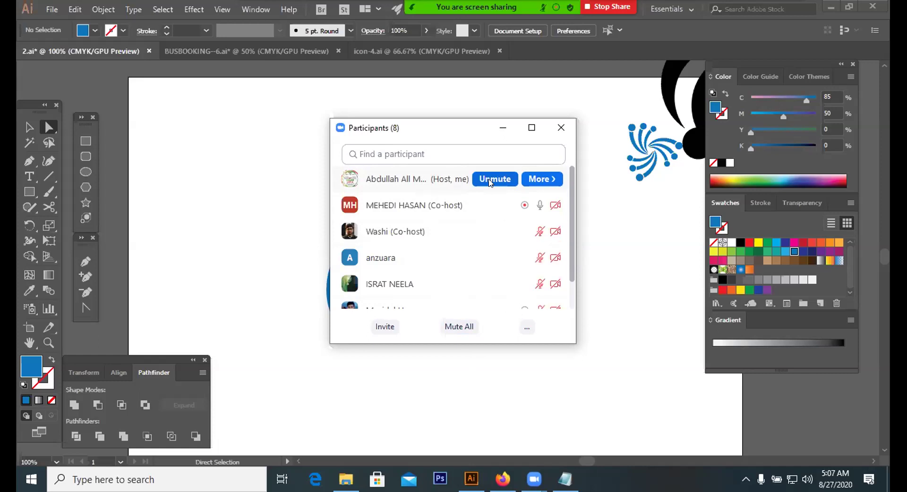
left_click(490, 183)
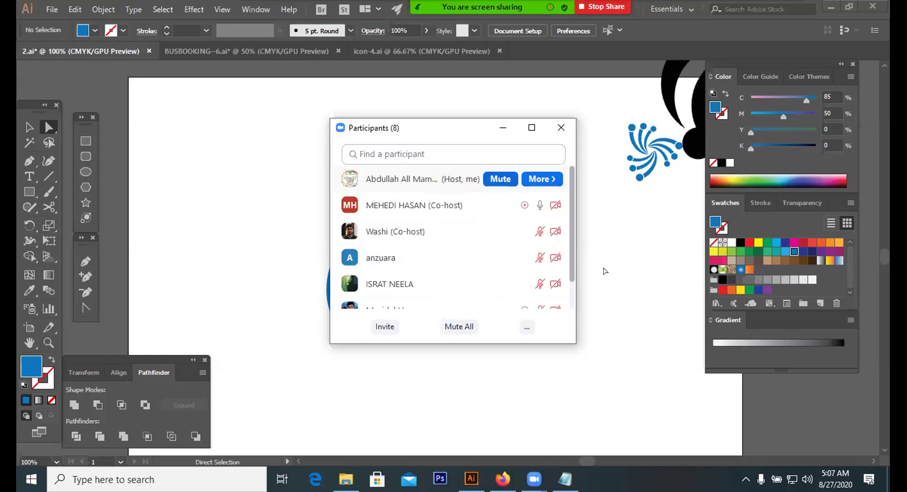
left_click(603, 266)
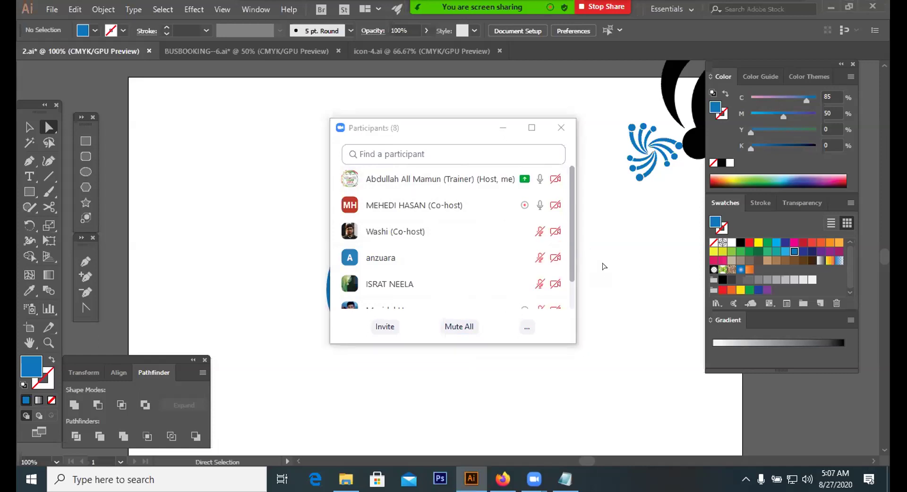
left_click(503, 127)
Step: Smooth the leaf's left edge by steepening the handles of its upper-left anchor and moving that anchor slightly upward
left_click(445, 279)
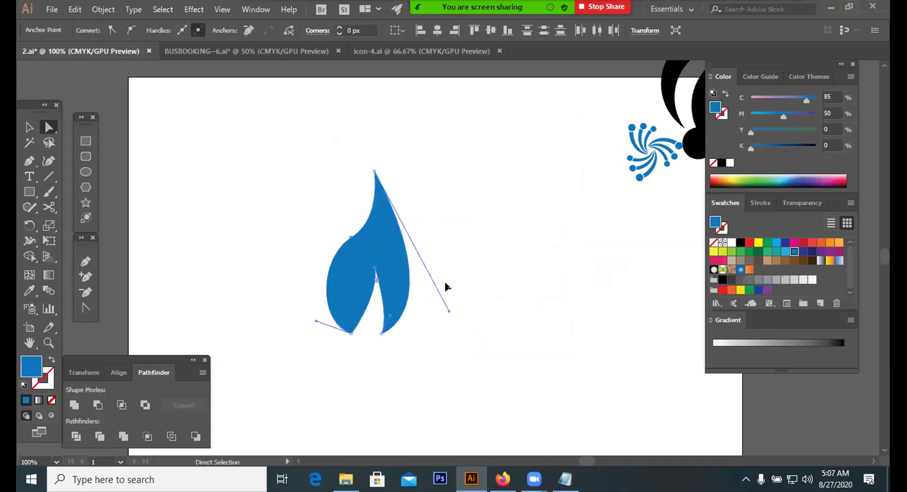
left_click(456, 280)
left_click(411, 271)
left_click(375, 172)
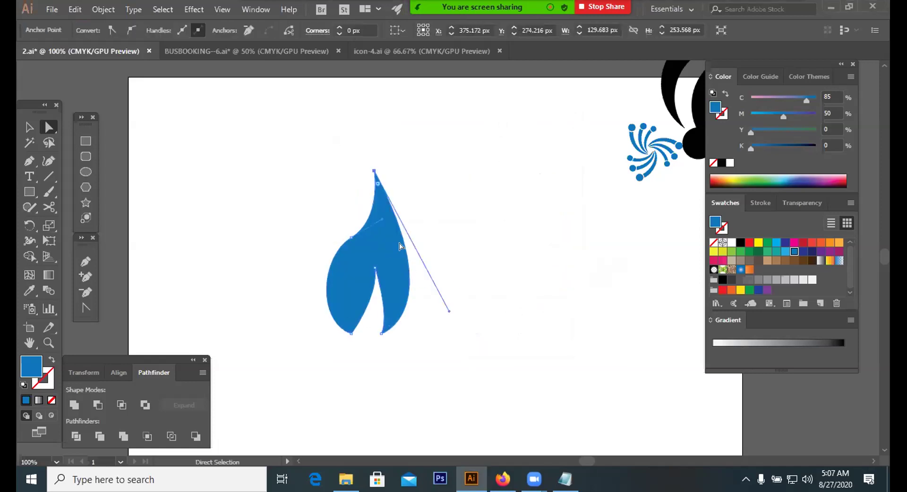
left_click(352, 237)
left_click_drag(320, 256, 320, 270)
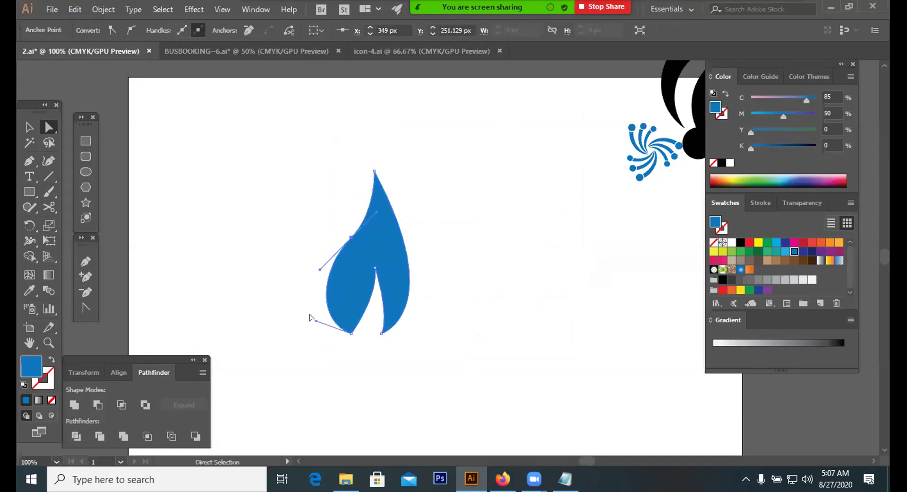
left_click_drag(352, 237, 316, 272)
left_click(415, 221)
left_click(466, 279)
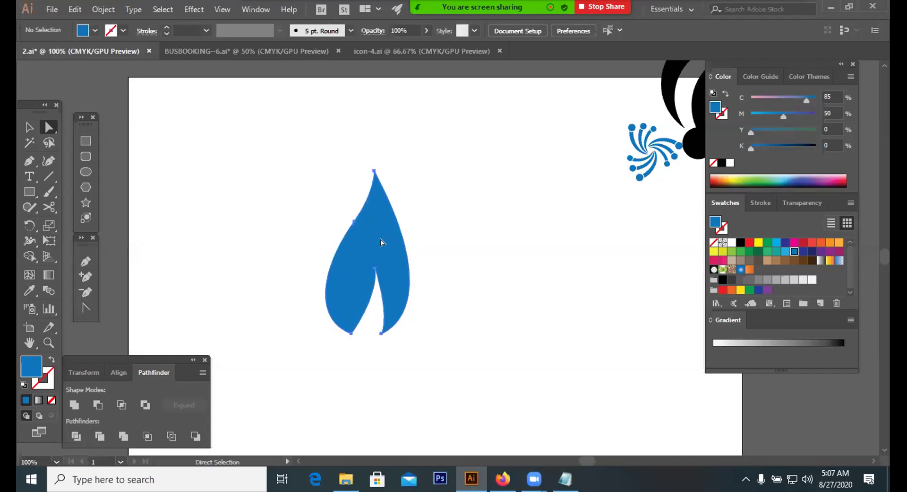
Step: Move the two base points of the leaf downward and closer together to narrow the slit's opening
left_click(387, 272)
left_click(377, 330)
left_click_drag(381, 333, 353, 338)
left_click(427, 301)
left_click(392, 321)
left_click(348, 337)
left_click(414, 306)
left_click(402, 299)
left_click(428, 303)
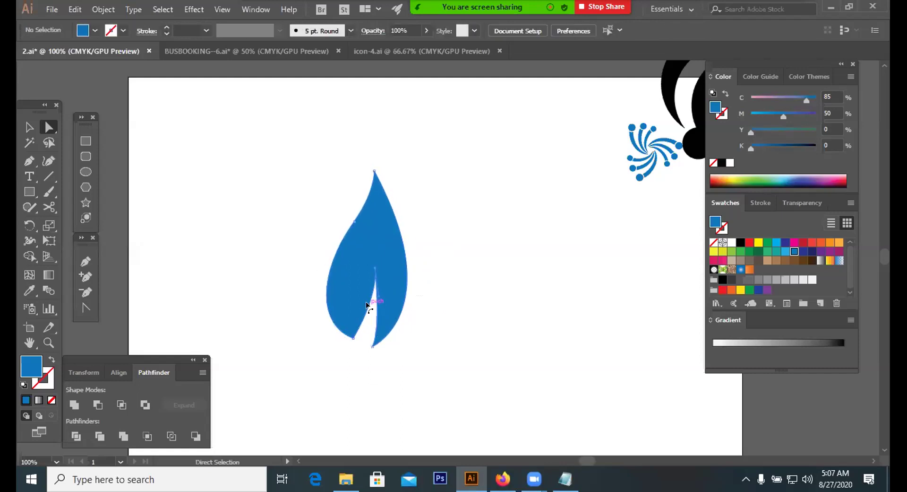
Step: Reshape the right edge of the leaf's slit so that it bows outward in a smooth curve
left_click(377, 304)
left_click_drag(378, 294, 385, 297)
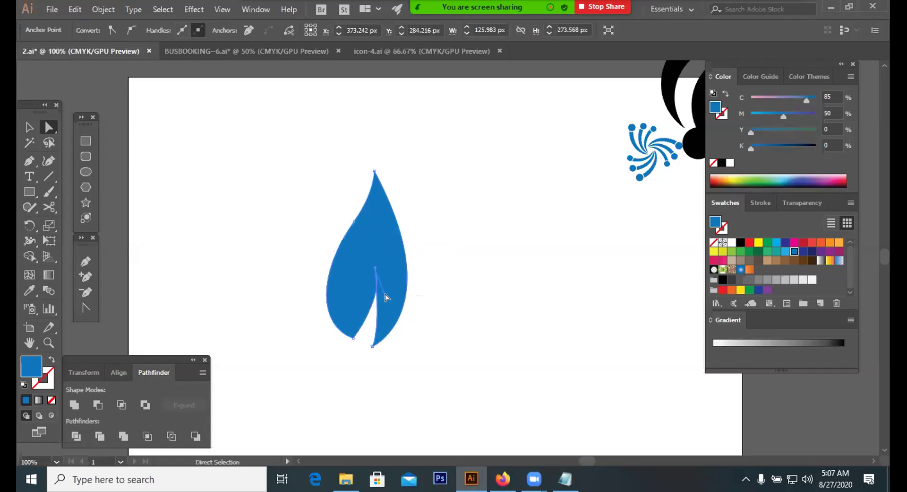
left_click(409, 323)
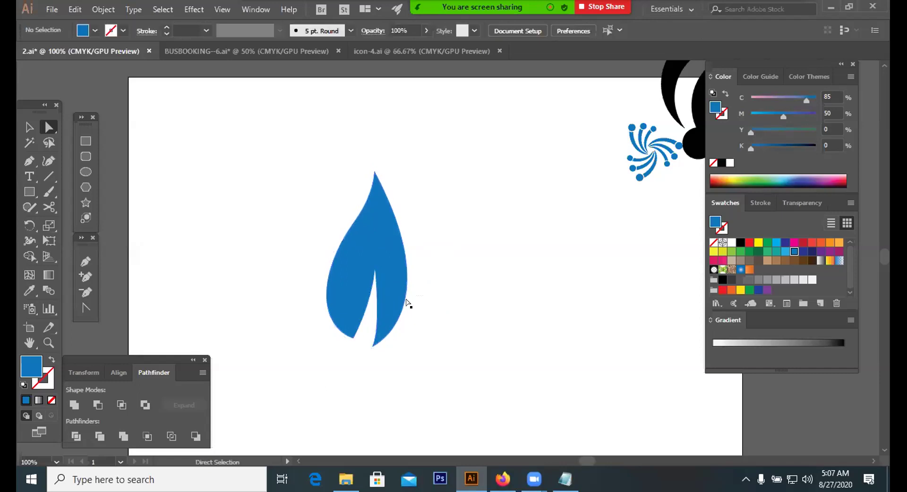
left_click(378, 302)
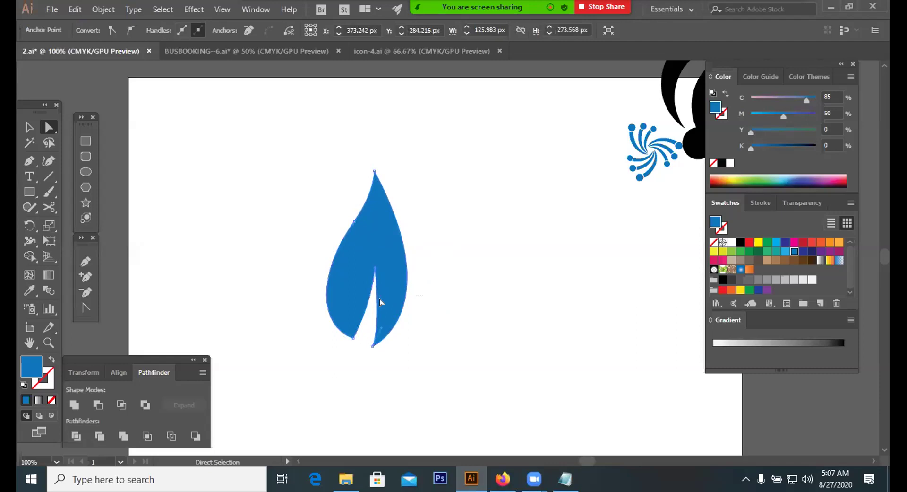
left_click_drag(380, 324, 389, 310)
left_click(448, 327)
left_click(359, 244)
left_click_drag(359, 244, 529, 252)
left_click(235, 247)
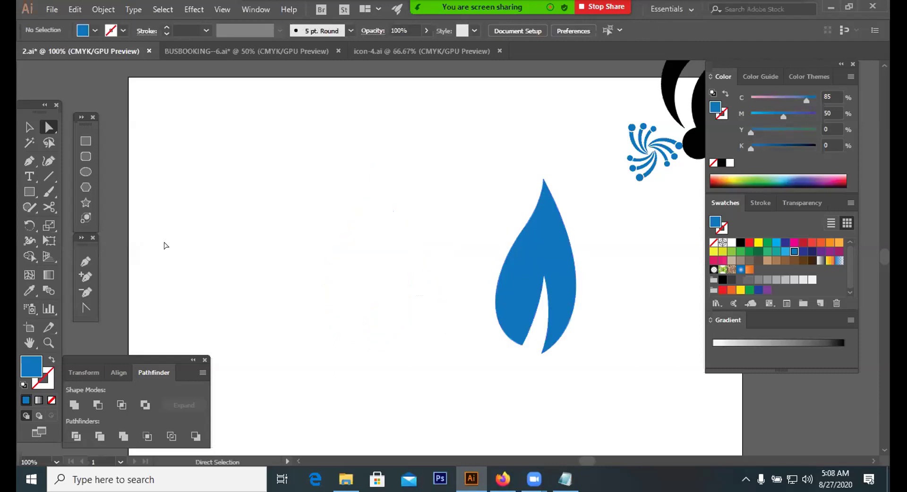
left_click(84, 262)
left_click_drag(334, 353, 293, 322)
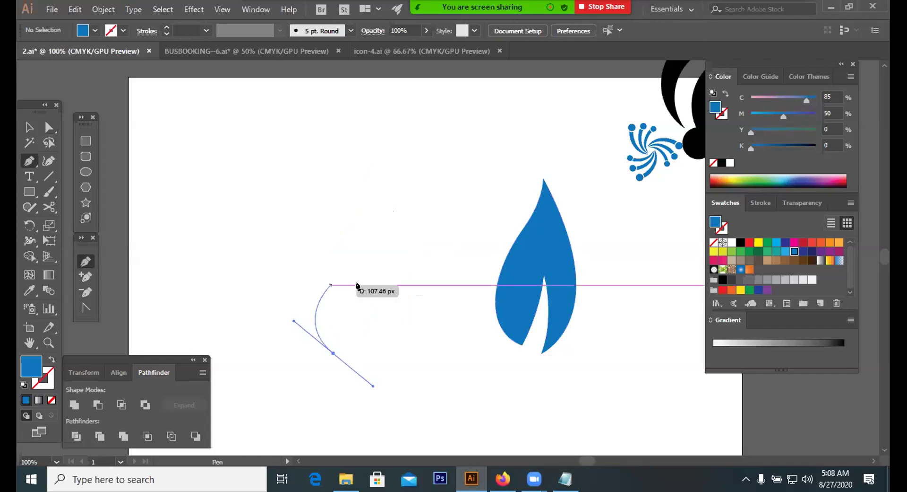
left_click_drag(363, 181, 340, 113)
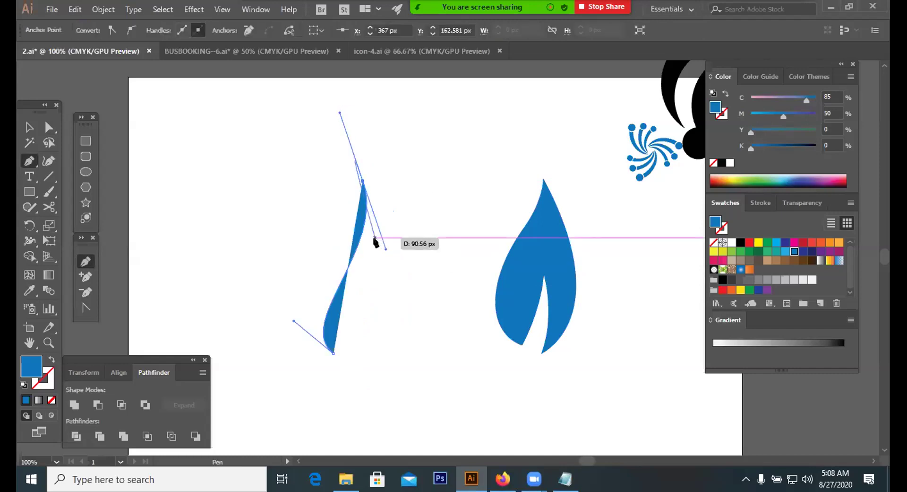
key("ctrl")
key("ctrl+z")
key("ctrl+z")
key("ctrl+z")
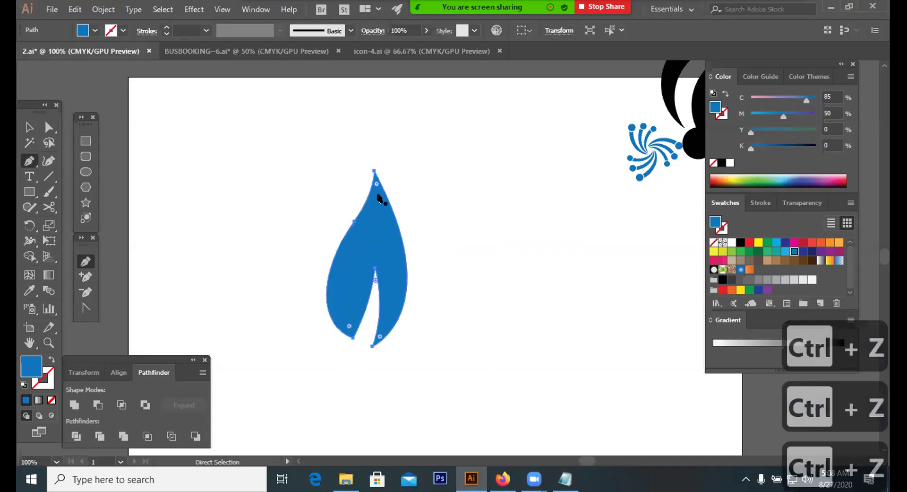
key("v")
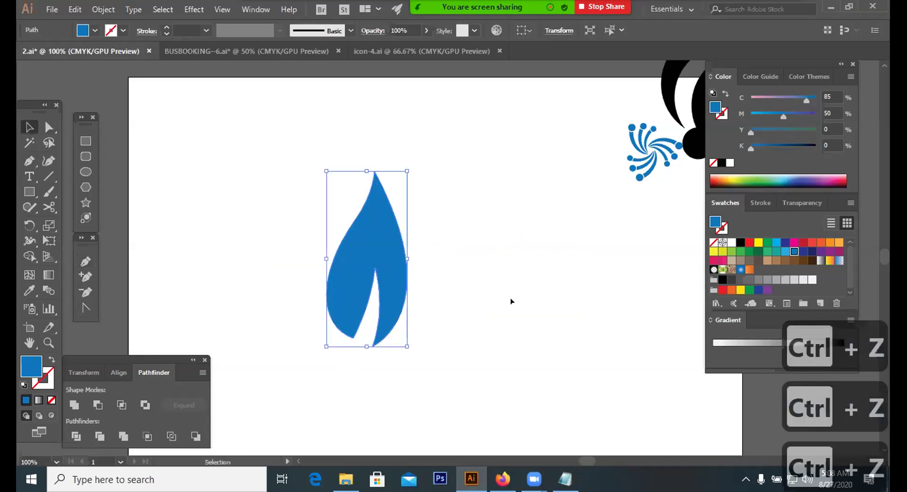
Step: Redo the undone move of the blue leaf and activate the Pen tool
key("ctrl+shift+z")
left_click(88, 261)
left_click_drag(333, 337, 372, 386)
key("ctrl+z")
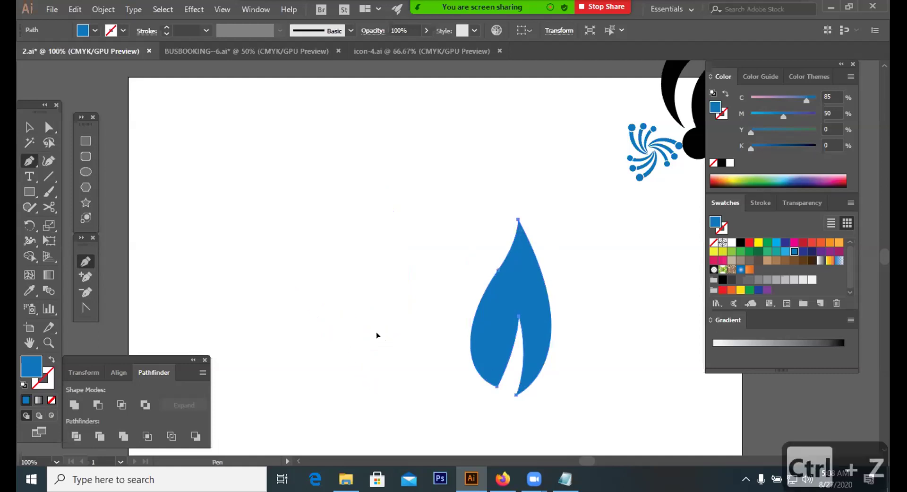
left_click_drag(350, 327, 321, 314)
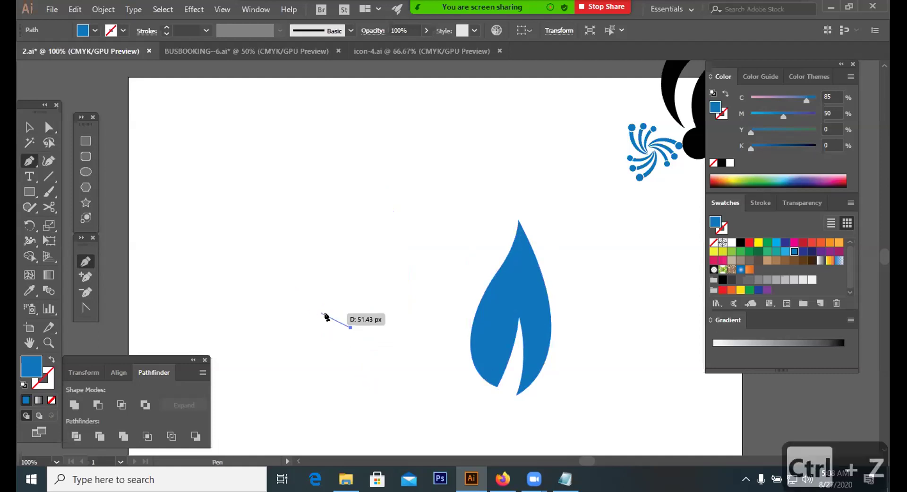
key("ctrl+z")
Step: Draw the outer edges of a second, larger blue leaf beside the first, from its base through a pointed tip and back down
left_click_drag(336, 342, 279, 287)
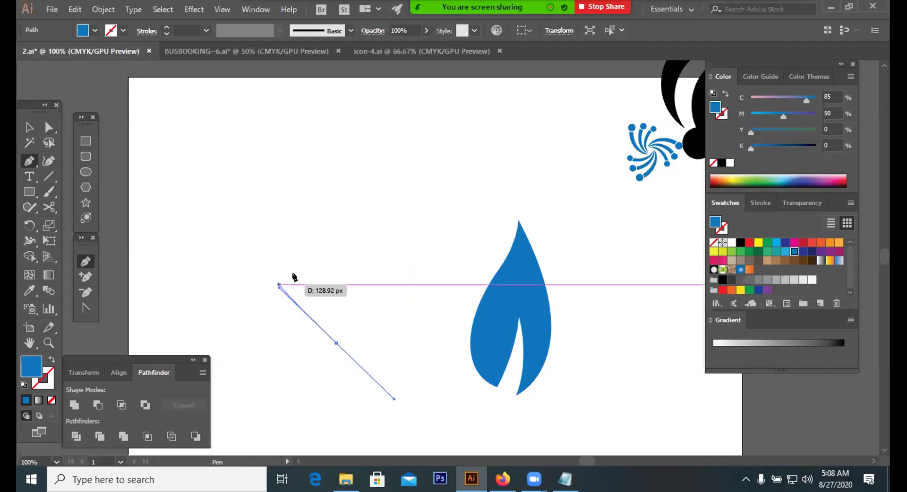
left_click_drag(368, 161, 354, 108)
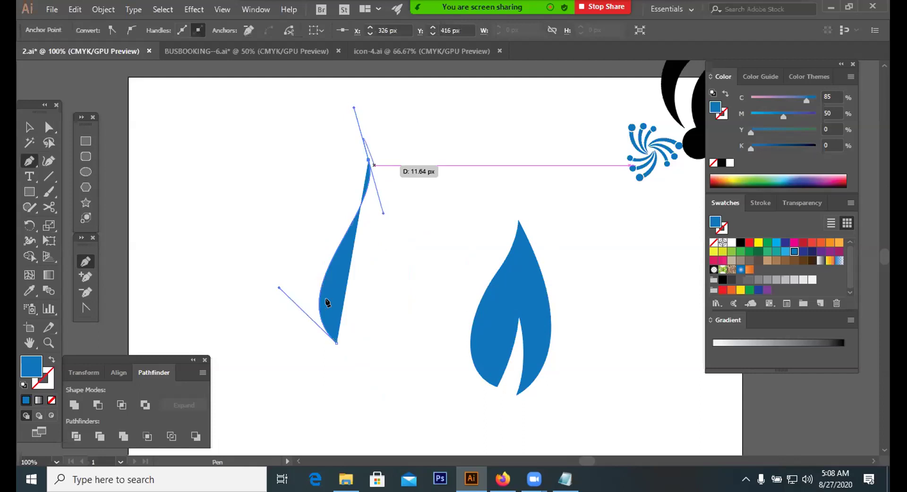
left_click(369, 160)
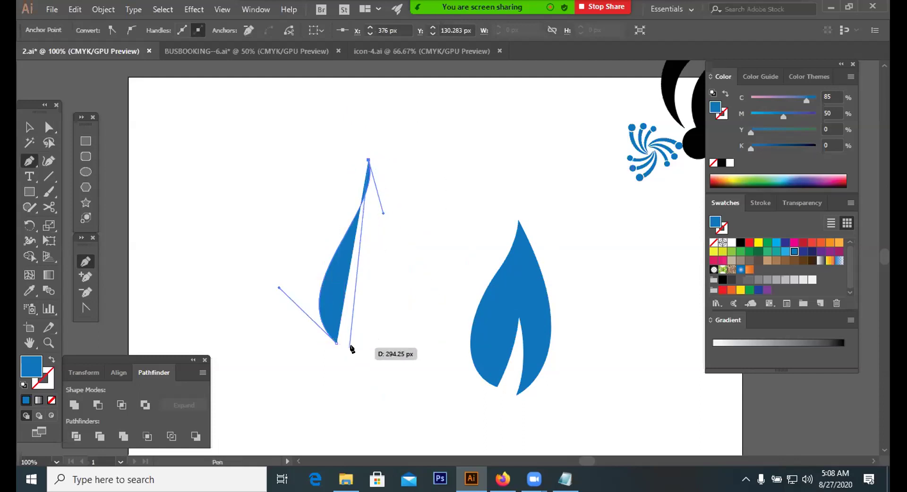
left_click_drag(357, 350, 226, 361)
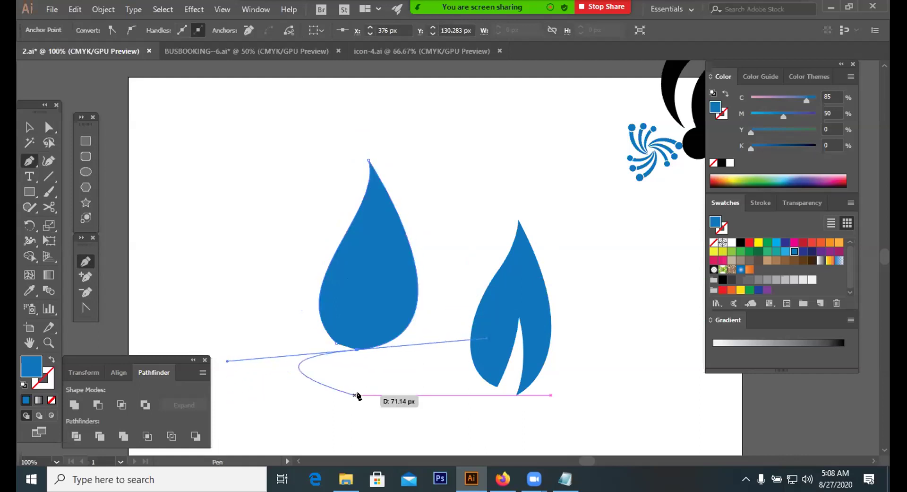
left_click(356, 349)
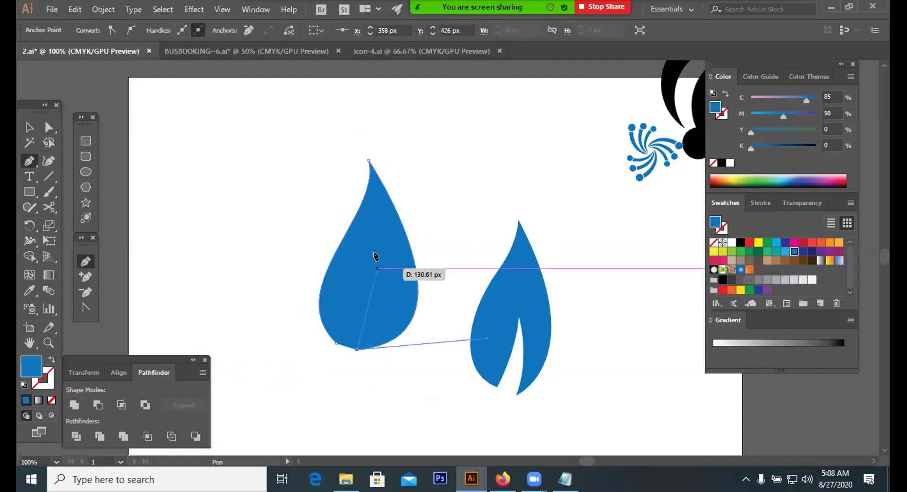
Step: Draw a slit inside the second leaf, close the path, and pull its left base point slightly up and outward
mouse_move(376, 255)
left_mouse_down()
mouse_move(361, 196)
mouse_move(350, 225)
mouse_move(376, 218)
mouse_move(391, 256)
left_mouse_up()
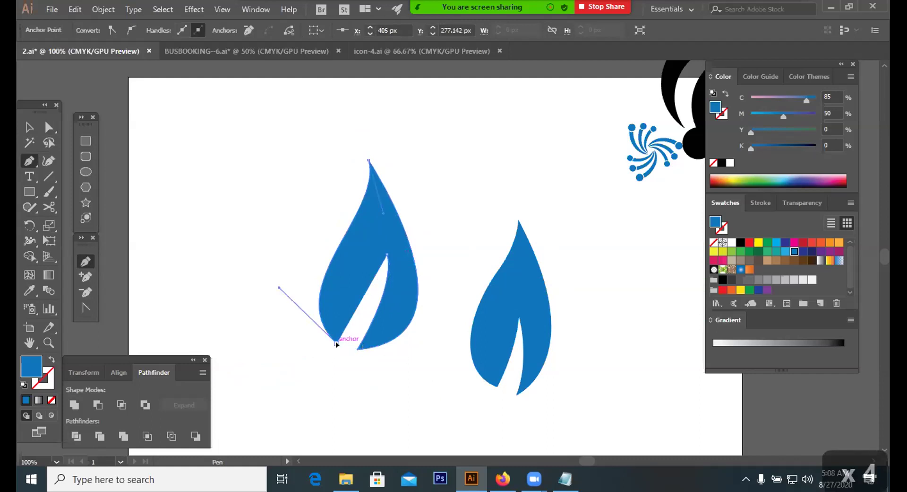
mouse_move(337, 344)
left_mouse_down()
mouse_move(314, 381)
mouse_move(342, 350)
left_mouse_up()
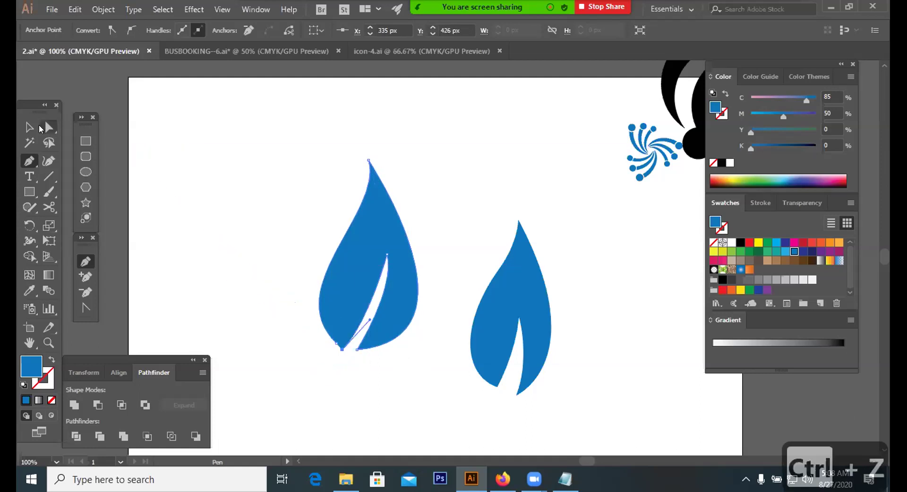
left_click(47, 128)
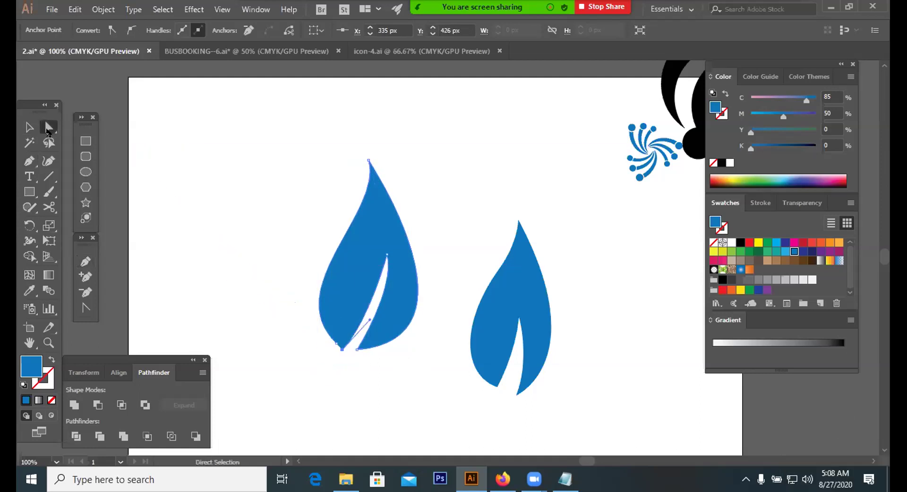
left_click(341, 349)
left_click_drag(337, 346, 332, 341)
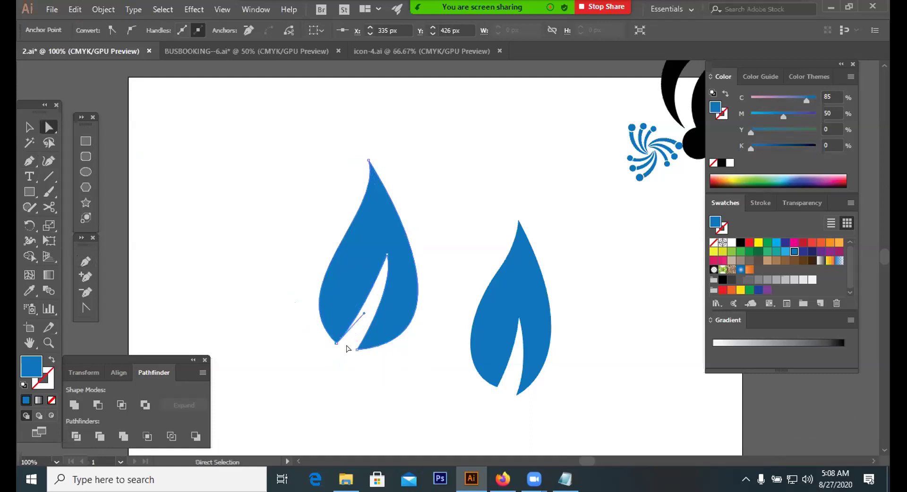
left_click(360, 323)
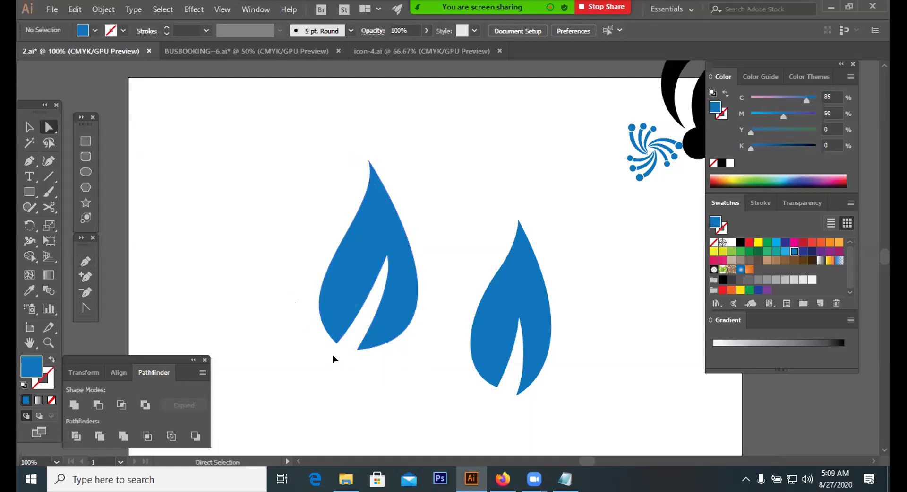
Step: Curve both edges of the second leaf's slit so that they bow toward the leaf's right side
key("ctrl+equal")
key("ctrl+equal")
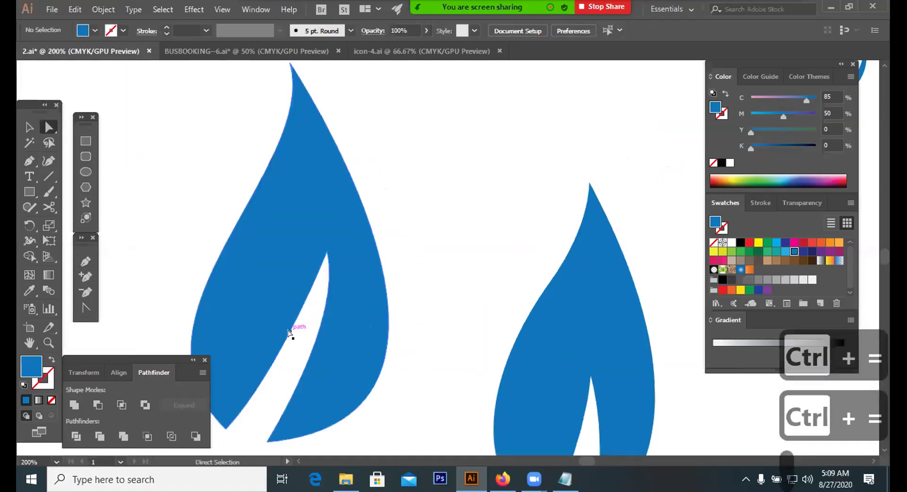
scroll(412, 325, "down", 5)
left_click(375, 237)
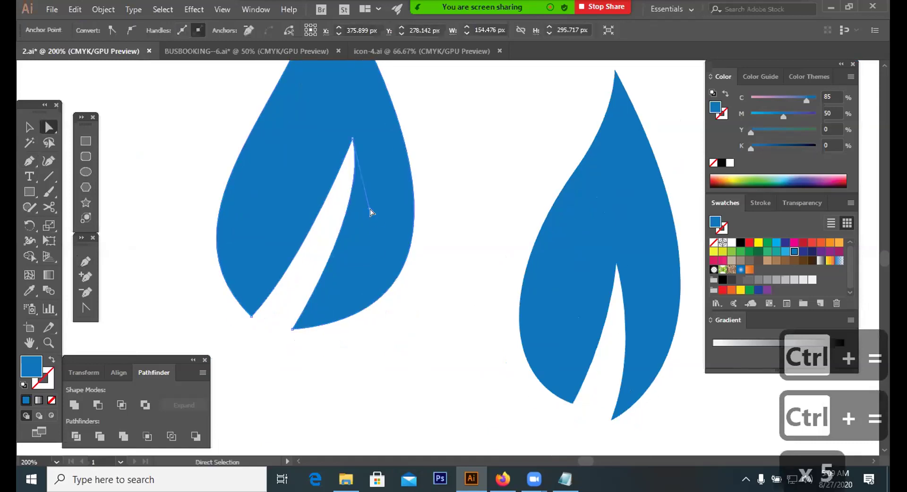
left_click(452, 314)
scroll(337, 310, "up", 2)
left_click_drag(364, 291, 388, 290)
left_click(354, 287)
left_click(502, 260)
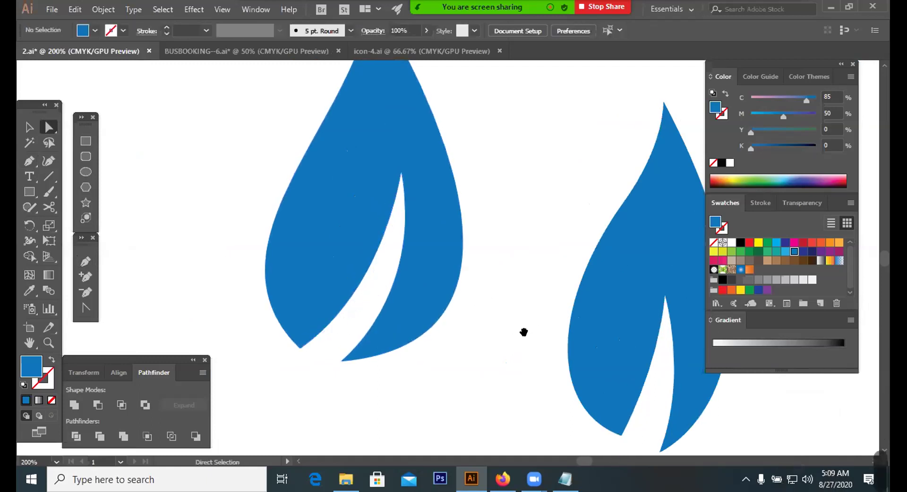
Step: Bulge the second leaf's outer left edge outward by extending the base anchor's handle
left_click_drag(466, 166, 492, 235)
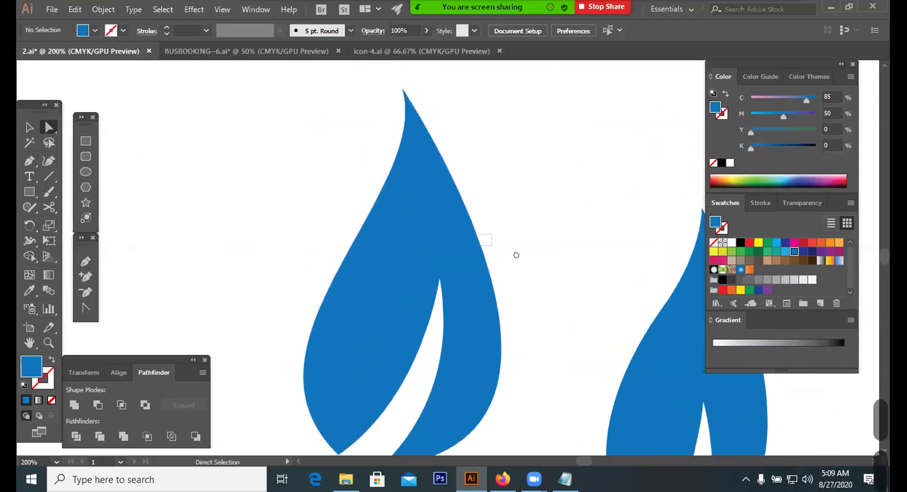
left_click(501, 333)
left_click_drag(348, 196, 360, 117)
left_click(371, 161)
left_click_drag(419, 201, 411, 269)
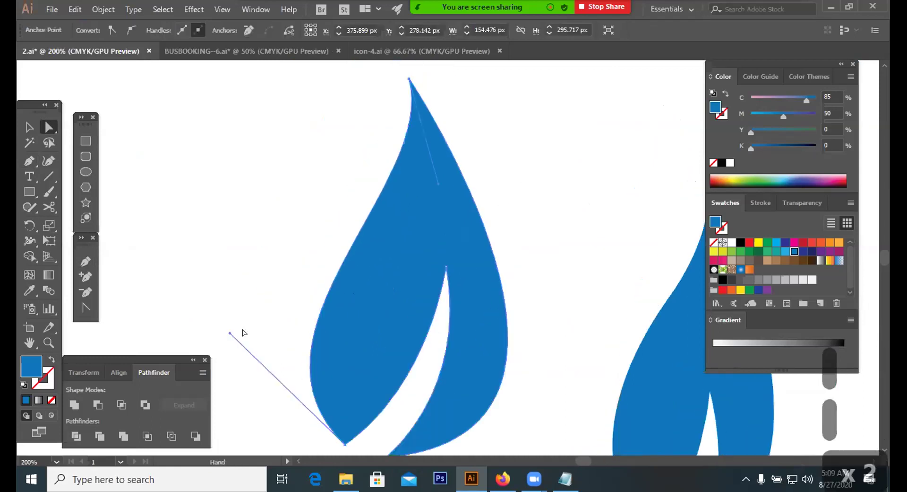
left_click_drag(227, 331, 188, 338)
left_click(544, 243)
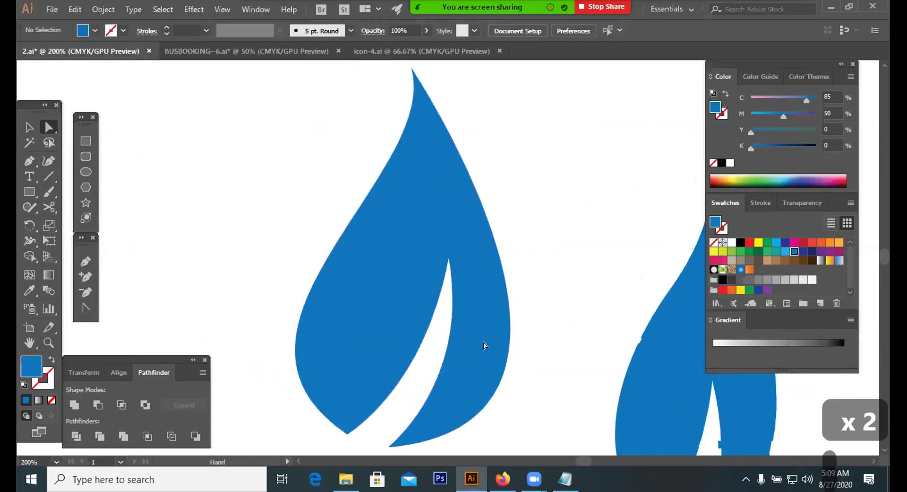
Step: Extend the right base point of the second leaf down and left, and slim the outer right edge
scroll(482, 345, "down", 3)
left_click_drag(388, 363, 369, 379)
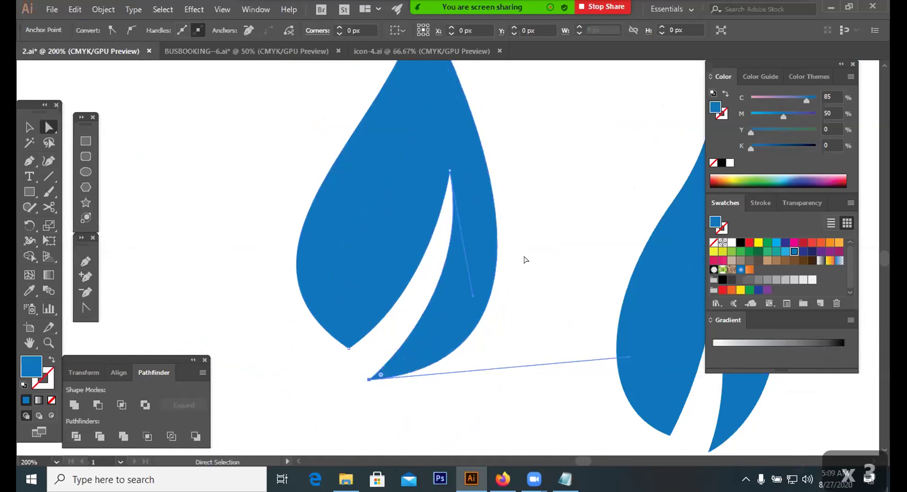
left_click(480, 285)
left_click_drag(603, 323, 607, 299)
left_click(535, 353)
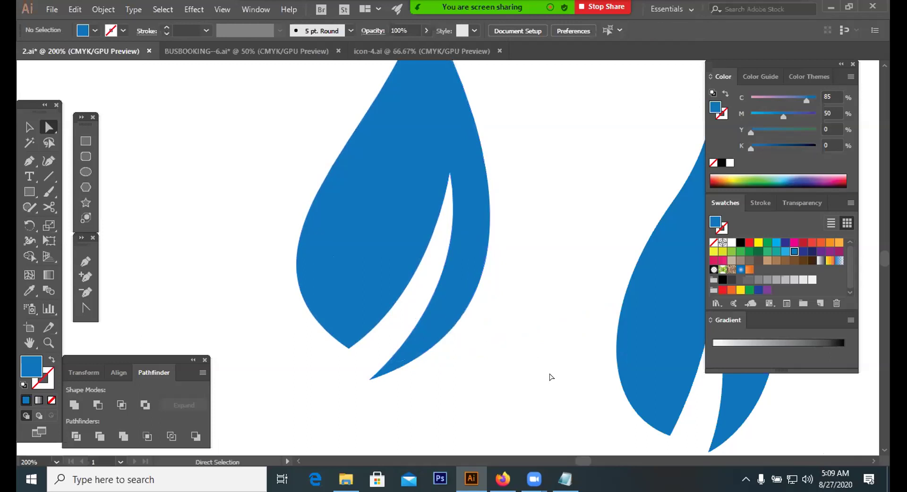
Step: Move the second leaf to the right so that it stands close to the first leaf
key("ctrl+minus")
key("ctrl+minus")
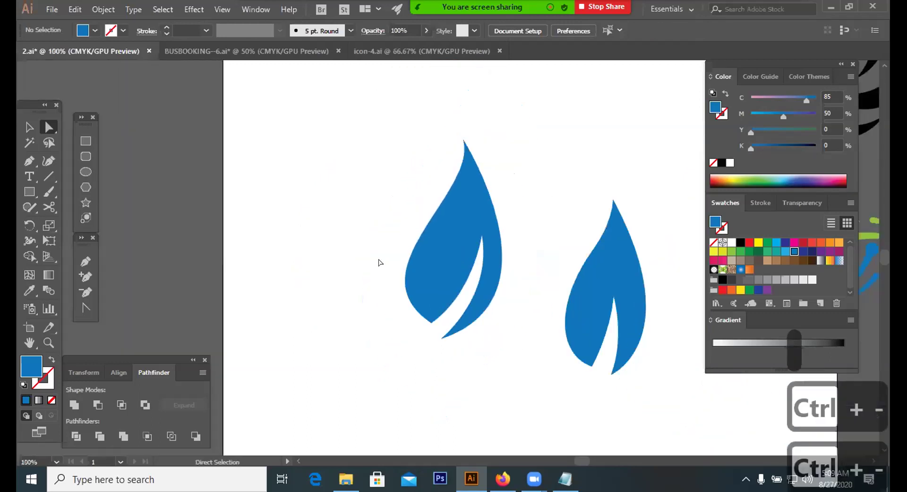
left_click(24, 125)
left_click_drag(470, 244, 528, 254)
left_click(396, 259)
Step: Add the placeholder text "Lorem ipsum" beside the leaves, change it to uppercase, and enlarge it to headline size
left_click(30, 177)
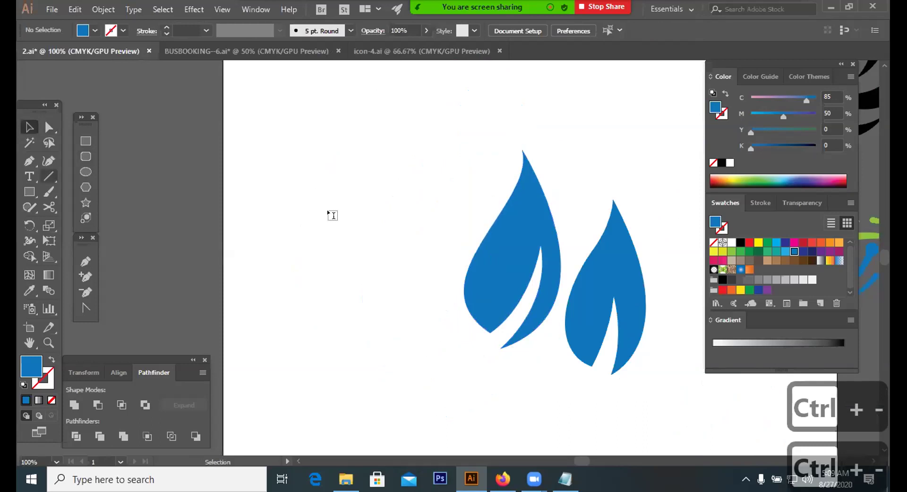
left_click(333, 215)
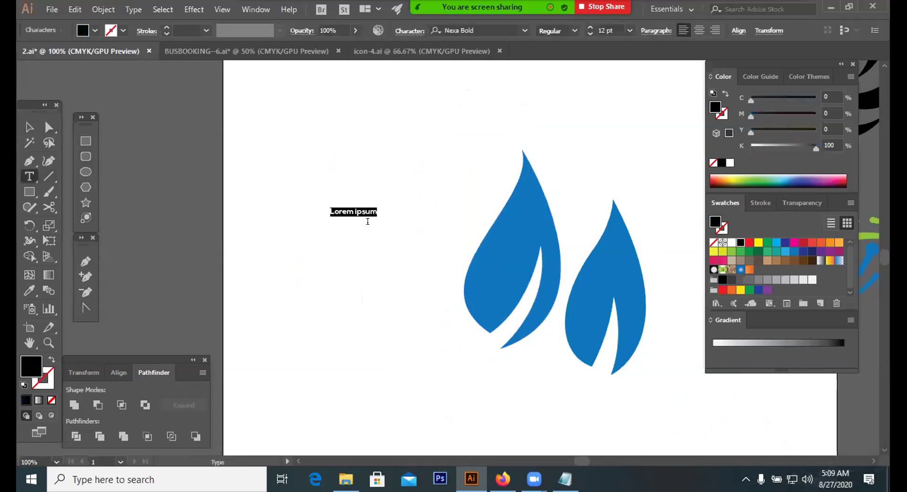
key("Escape")
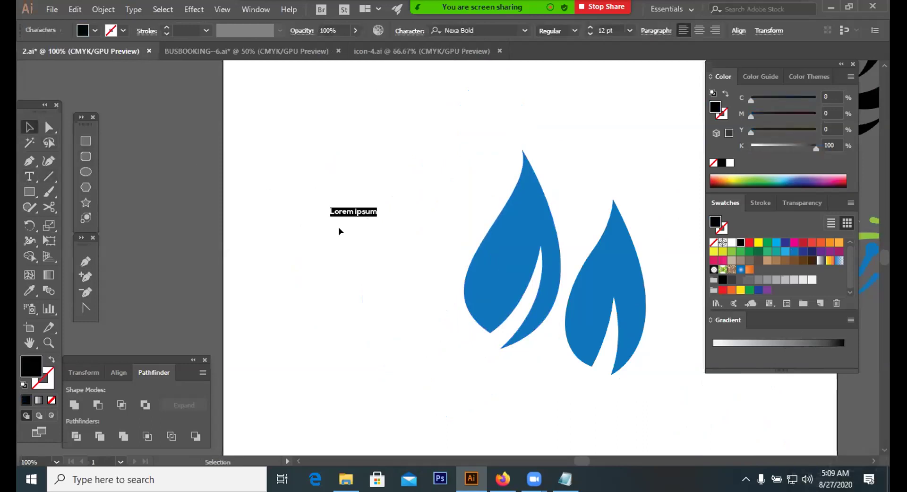
left_click(140, 10)
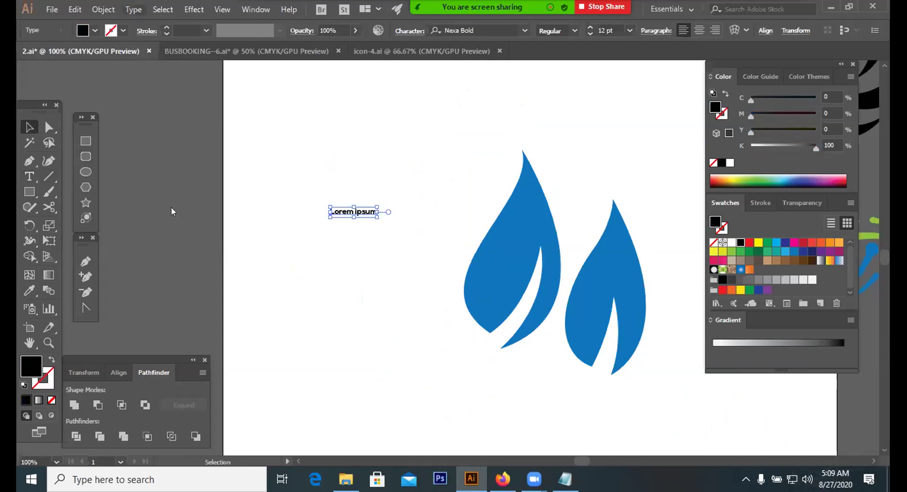
mouse_move(176, 210)
left_click(376, 209)
left_click_drag(382, 214, 482, 284)
Step: Move the LOREM IPSUM text upward to leave free space below it
left_click(394, 211)
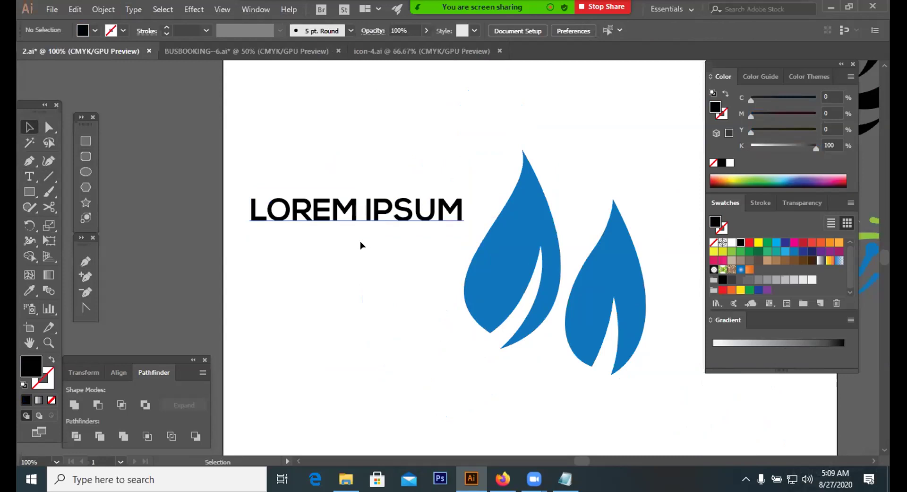
key("ctrl+z")
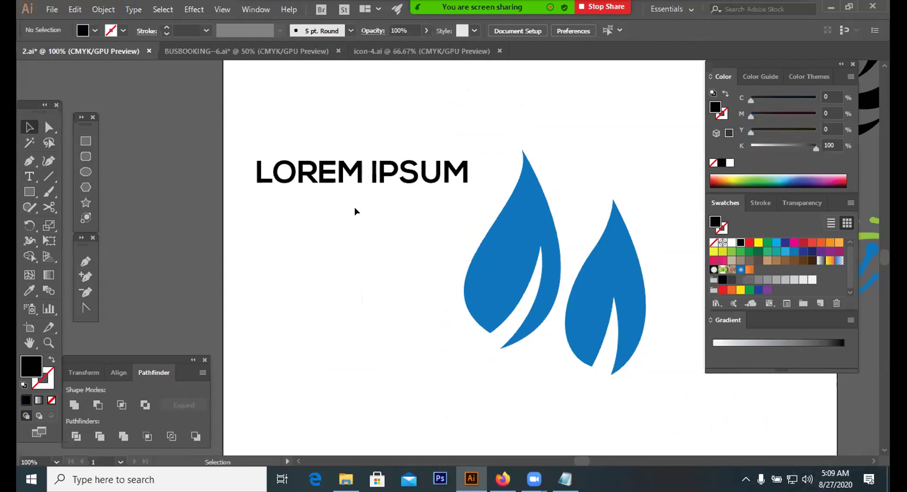
left_click_drag(335, 184, 325, 157)
left_click(325, 197)
left_click(329, 189)
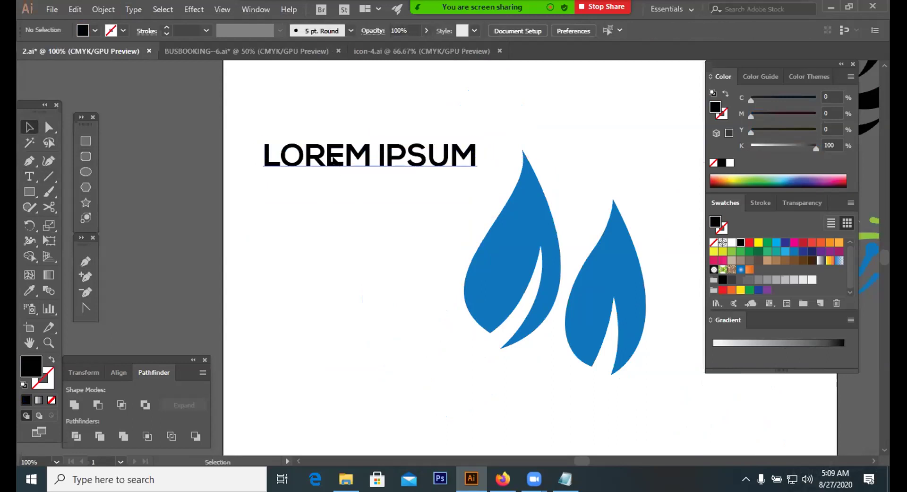
Step: Duplicate the LOREM IPSUM text below the original, then outline and ungroup the copy
left_click(332, 162)
left_click_drag(348, 160, 346, 242)
right_click(354, 241)
key("ctrl+shift+o")
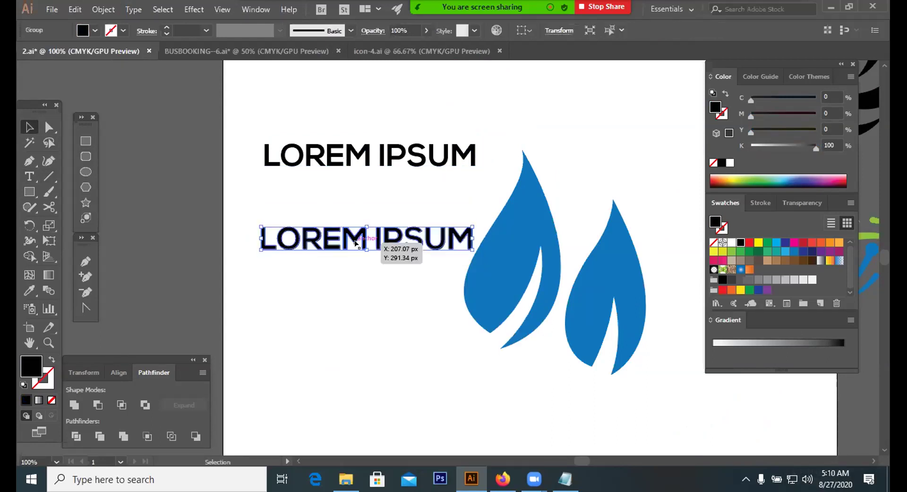
right_click(373, 270)
left_click(394, 335)
Step: Delete every letter of the outlined copy except the E and M of LOREM
left_click(472, 253)
left_click_drag(374, 207, 449, 253)
key("BackSpace")
key("BackSpace")
left_click_drag(243, 212, 308, 267)
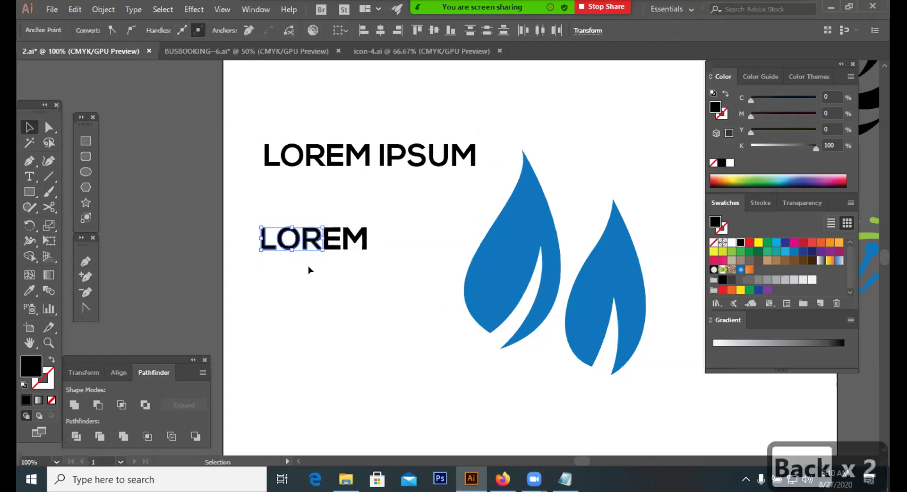
key("BackSpace")
key("BackSpace")
Step: Enlarge the outlined letters E and M, and move the original text and the leaves out of their way
left_click_drag(390, 248, 434, 298)
left_click_drag(359, 156, 626, 101)
left_click_drag(510, 220, 662, 401)
left_click(575, 358)
key("ctrl+equal")
key("ctrl+equal")
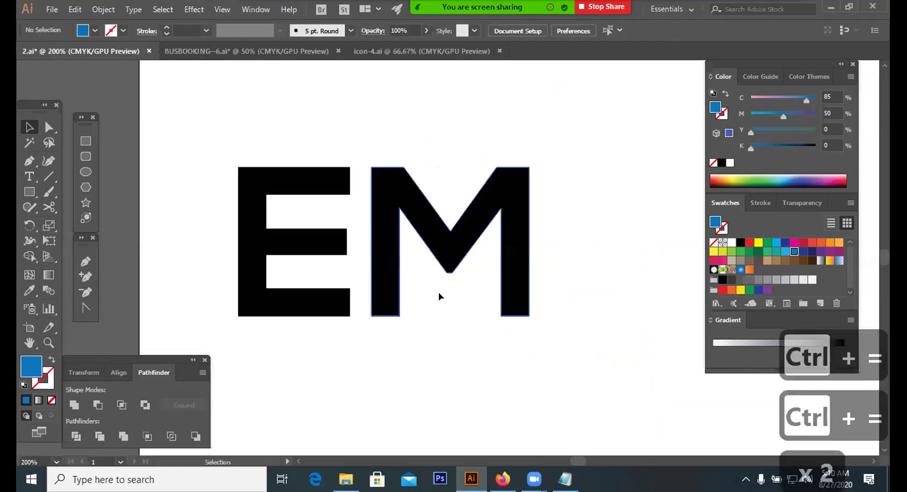
Step: Extend the bottom arm of the E to the right until it merges with the M's left stem
key("a")
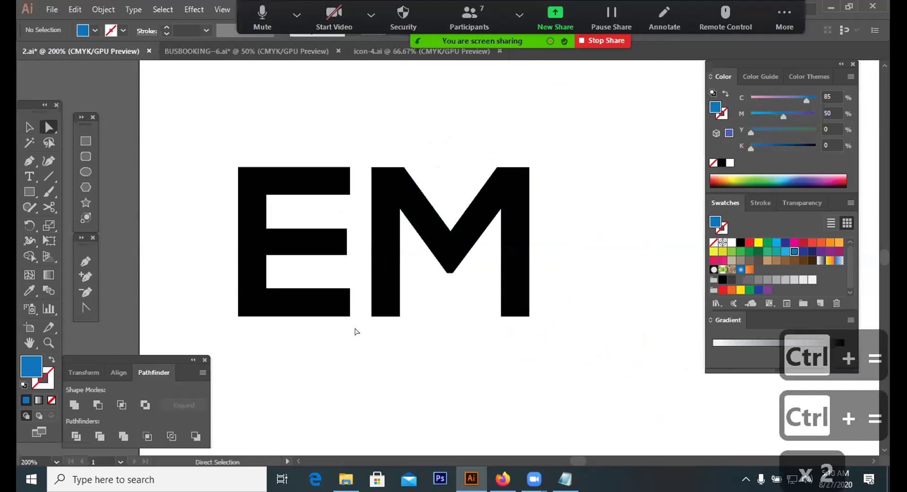
left_click(349, 314)
left_click_drag(349, 314, 400, 316)
left_click(440, 373)
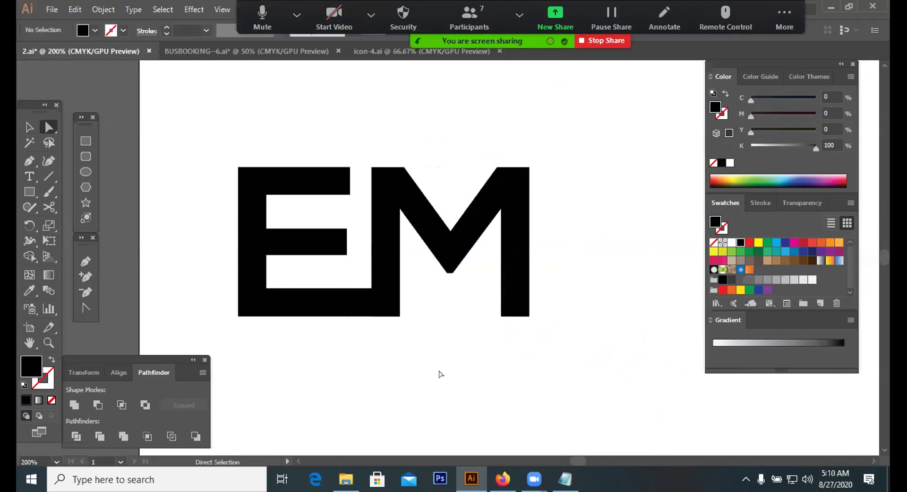
mouse_move(310, 367)
left_mouse_down()
mouse_move(545, 259)
mouse_move(305, 367)
mouse_move(312, 370)
left_mouse_up()
left_click(340, 376)
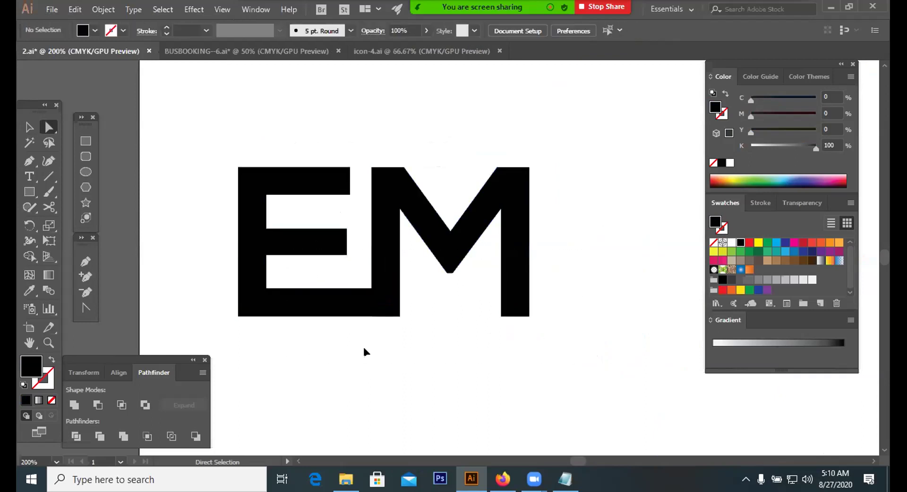
Step: Select the E and the M in turn to examine the anchor points on their facing sides
left_click(388, 330)
left_click_drag(415, 314, 343, 326)
left_click_drag(407, 286, 418, 315)
left_click(348, 256)
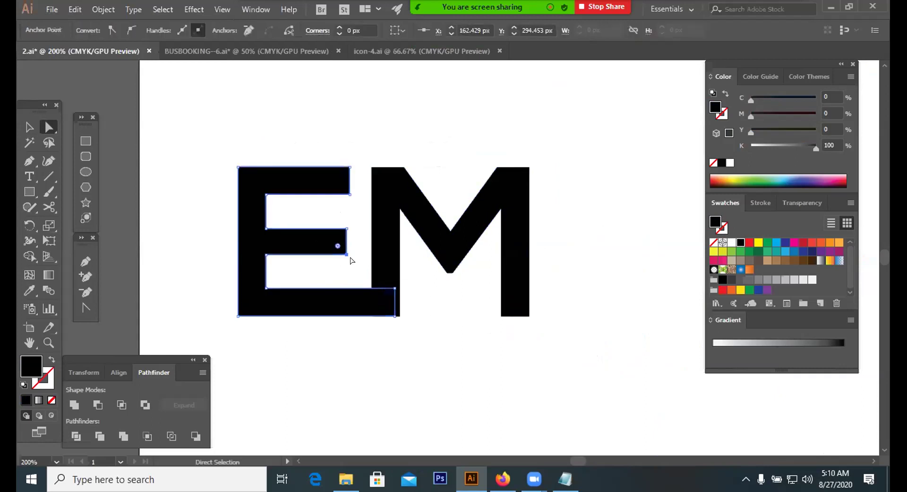
left_click(352, 259)
left_click(350, 195)
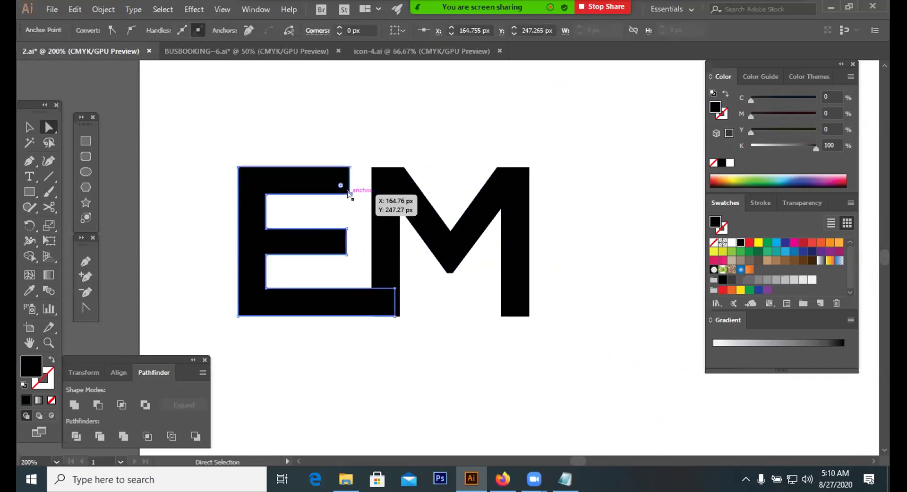
left_click(434, 347)
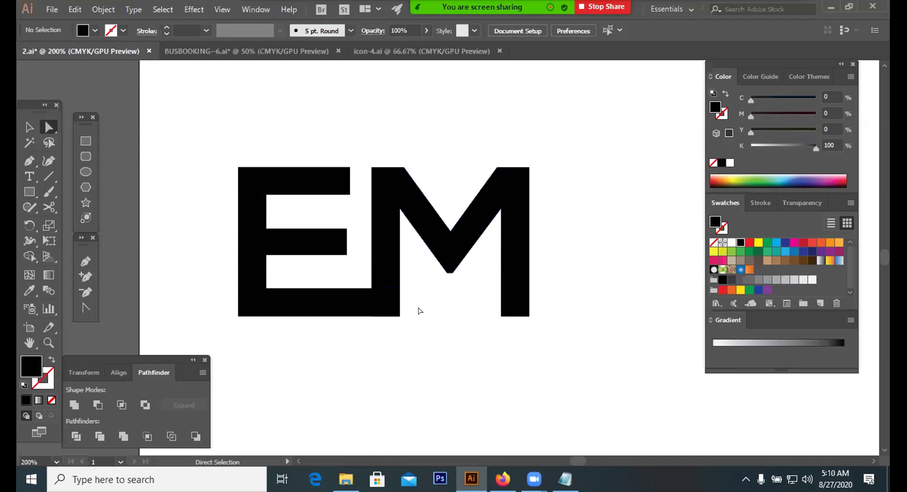
left_click(386, 258)
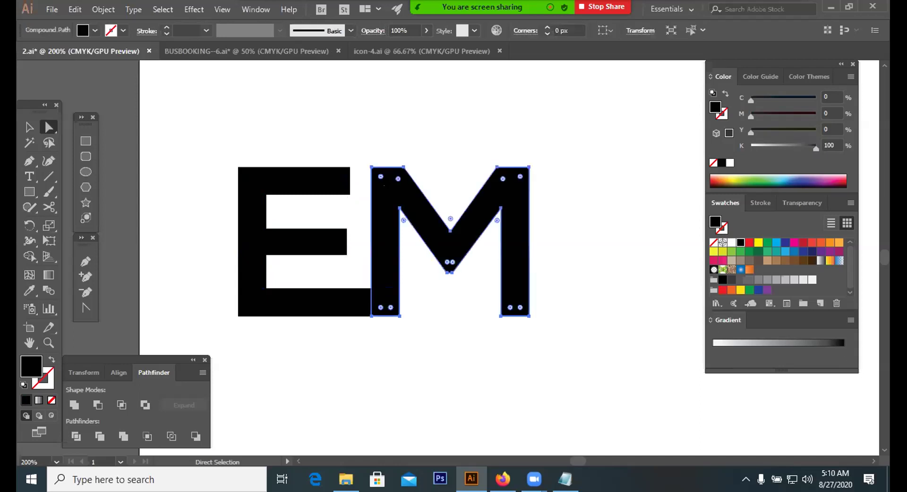
left_click(372, 168)
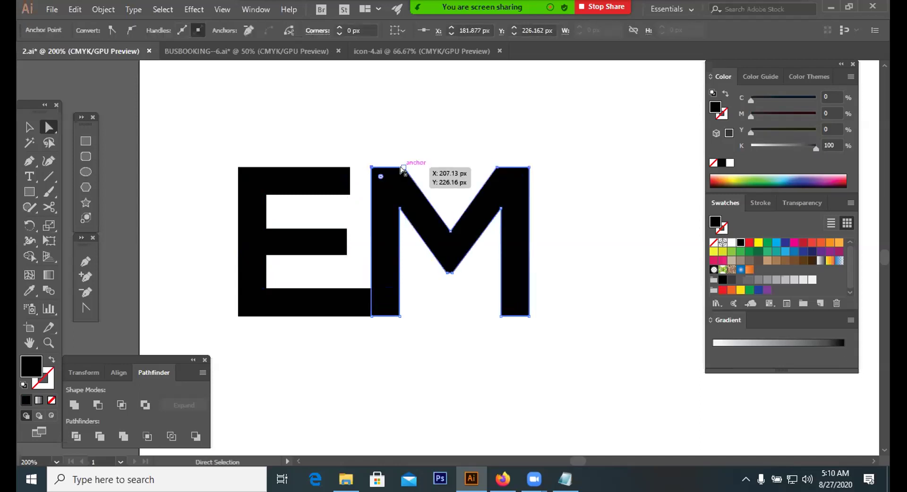
left_click(376, 162)
left_click(371, 167)
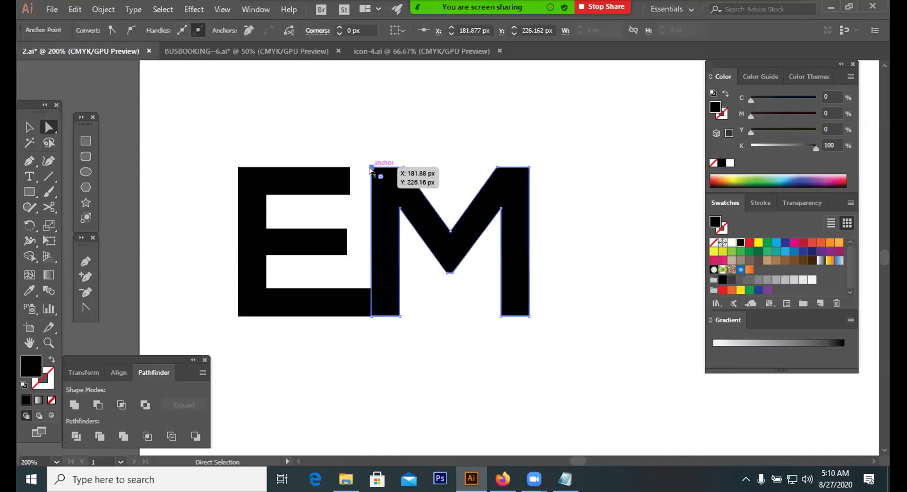
Step: Try to move the upper corner of the E's top arm to the M's top-left corner, and undo it
mouse_move(378, 174)
left_mouse_down()
mouse_move(356, 179)
mouse_move(378, 173)
mouse_move(354, 166)
mouse_move(371, 167)
left_mouse_up()
left_click(330, 151)
left_click(363, 139)
left_click(369, 191)
left_click(362, 209)
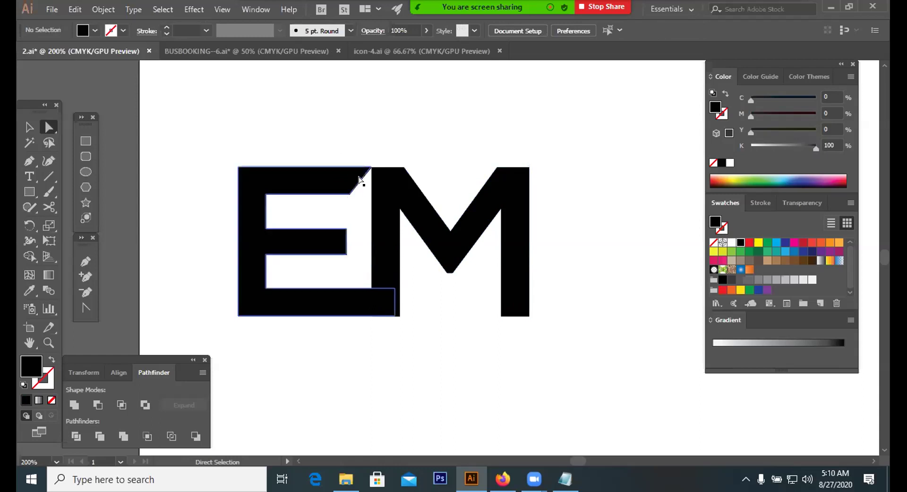
left_click(356, 205, "ctrl")
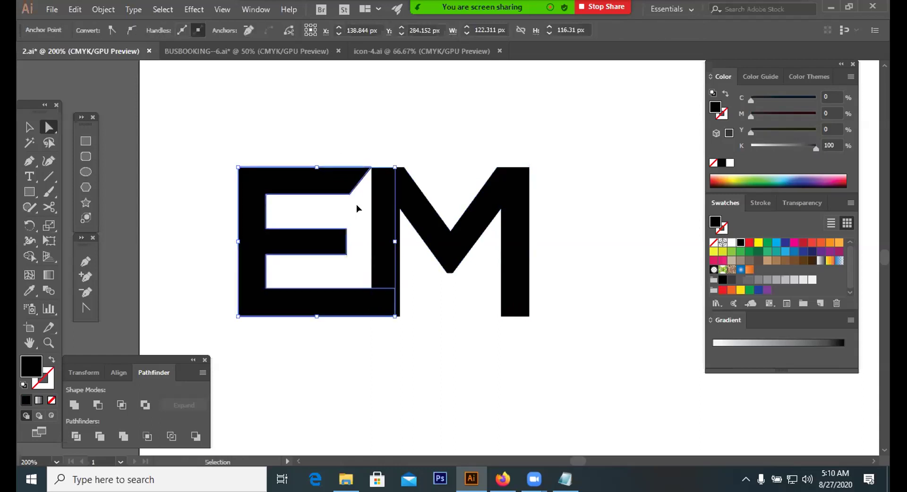
key("ctrl+equal")
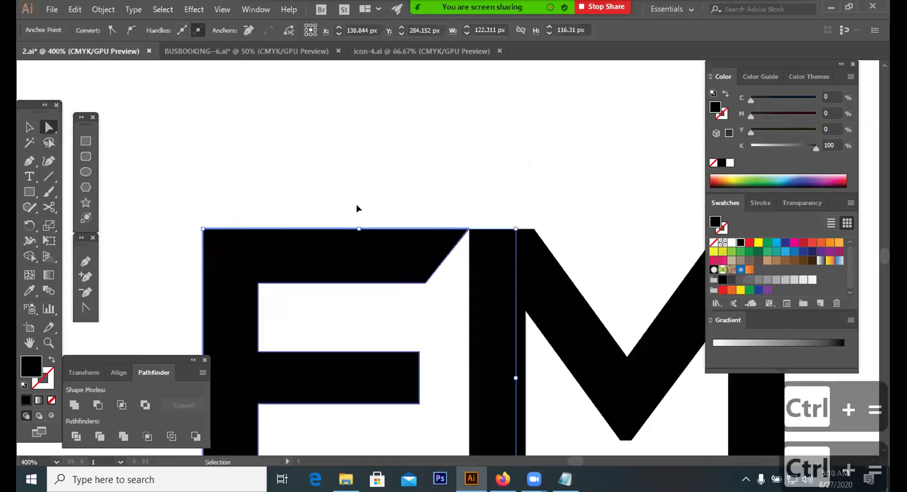
left_click(466, 181)
key("ctrl+z")
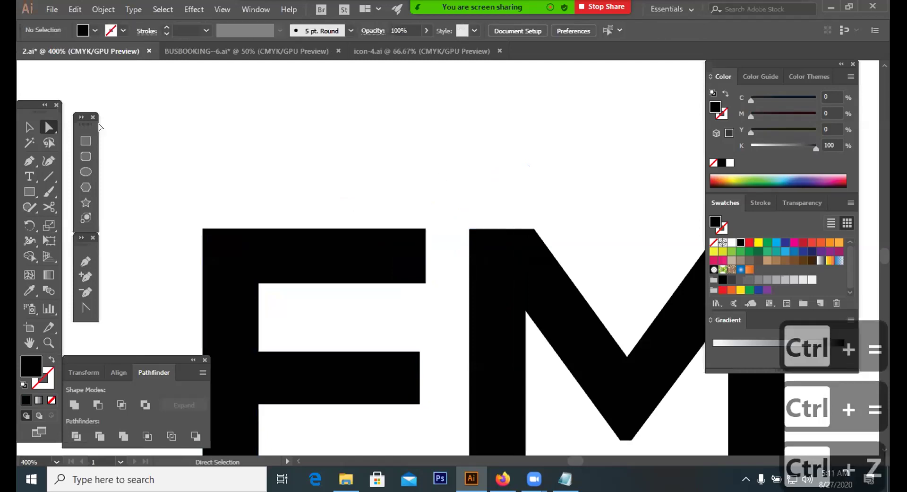
Step: Try again to stretch the E's top arm into the M's left stem, and undo the attempts
left_click(426, 229)
left_click_drag(425, 228, 473, 235)
key("ctrl+z")
left_click(425, 229)
left_click_drag(425, 229, 496, 233)
left_click(436, 168)
left_click(426, 283)
left_click(466, 274)
key("ctrl+z")
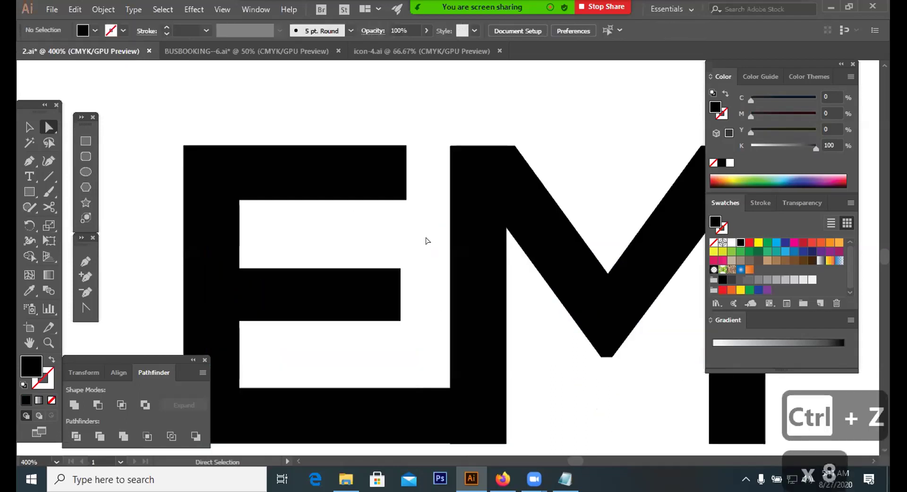
Step: Move the upper corner of the E's top arm 17.12 px right onto the M's top-left corner
left_click_drag(406, 146, 455, 148)
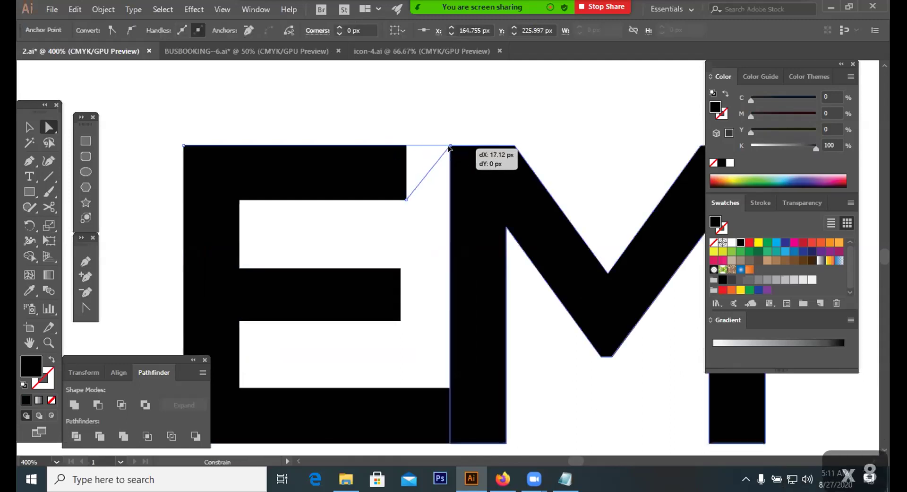
left_click(431, 219)
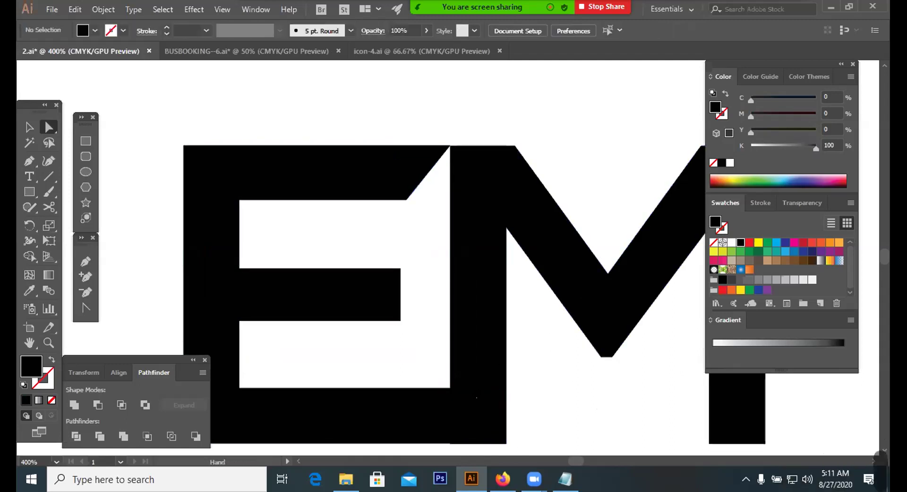
Step: Pull both end corners of the E's bottom arm back to the left, separating it from the M's stem
left_click_drag(502, 365, 429, 433)
left_click_drag(440, 387, 444, 194)
left_click(420, 262)
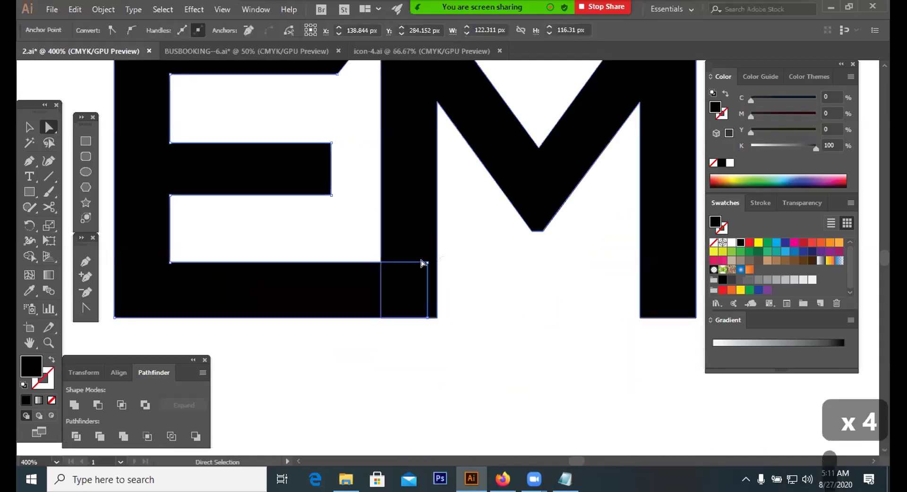
left_click_drag(427, 261, 337, 317)
left_click(453, 310)
left_click_drag(453, 293, 479, 389)
left_click(364, 413)
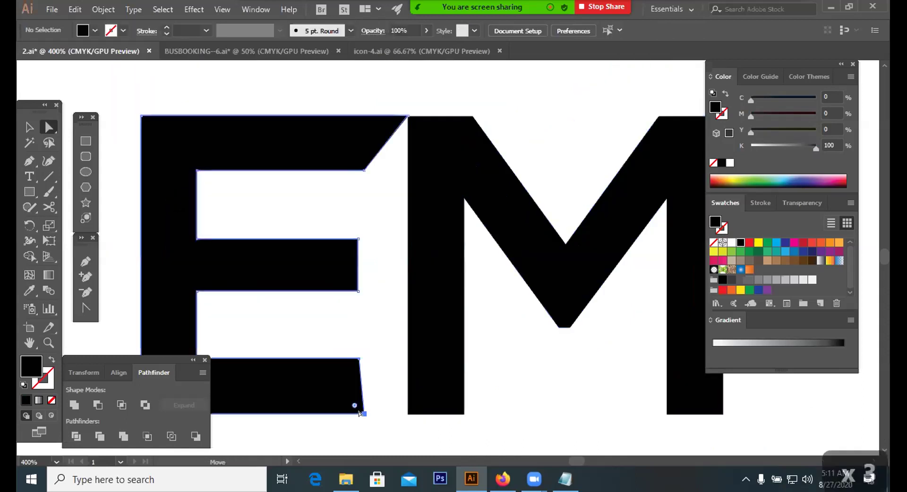
Step: Move the lower corner of the E's top arm 17.12 px right so the arm's end meets the M's stem squarely
left_click(363, 169)
left_click_drag(363, 169, 407, 173)
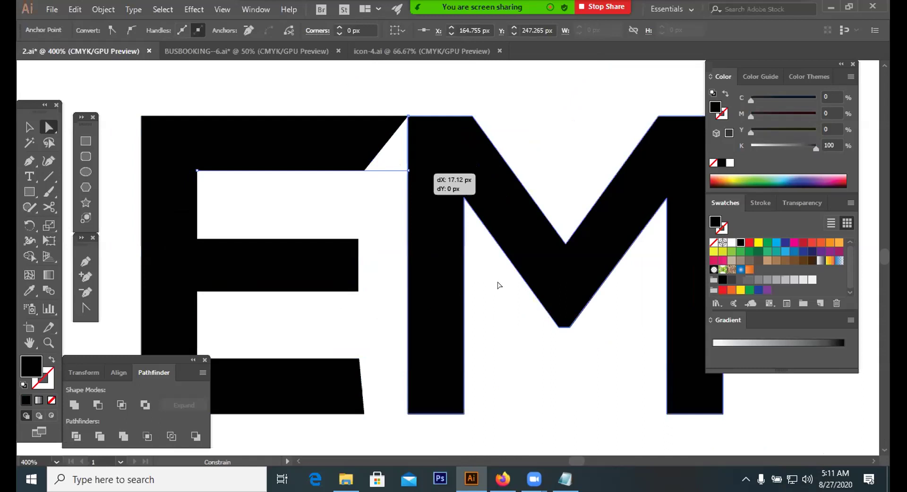
left_click_drag(499, 285, 498, 285)
left_click(502, 334)
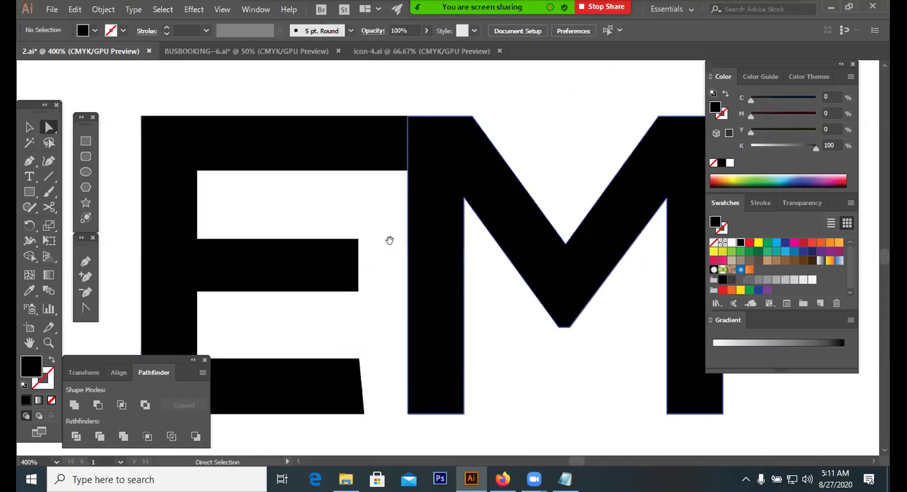
Step: Select the letters E and M and align their top edges
left_click_drag(389, 241, 431, 300)
left_click_drag(375, 156, 461, 247)
left_click(519, 355)
key("ctrl+minus")
key("ctrl+minus")
key("ctrl+minus")
key("ctrl+minus")
key("ctrl+minus")
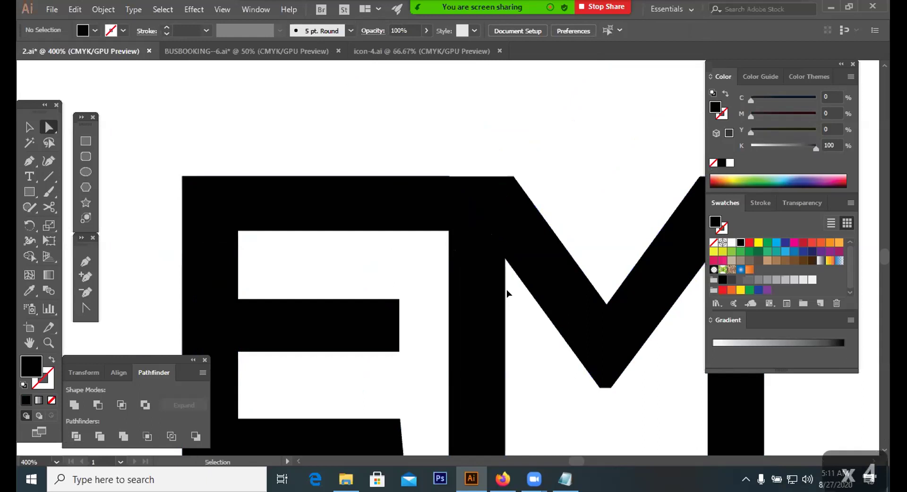
key("ctrl+equal")
key("ctrl+equal")
key("ctrl+equal")
key("ctrl+equal")
key("ctrl+equal")
key("ctrl+equal")
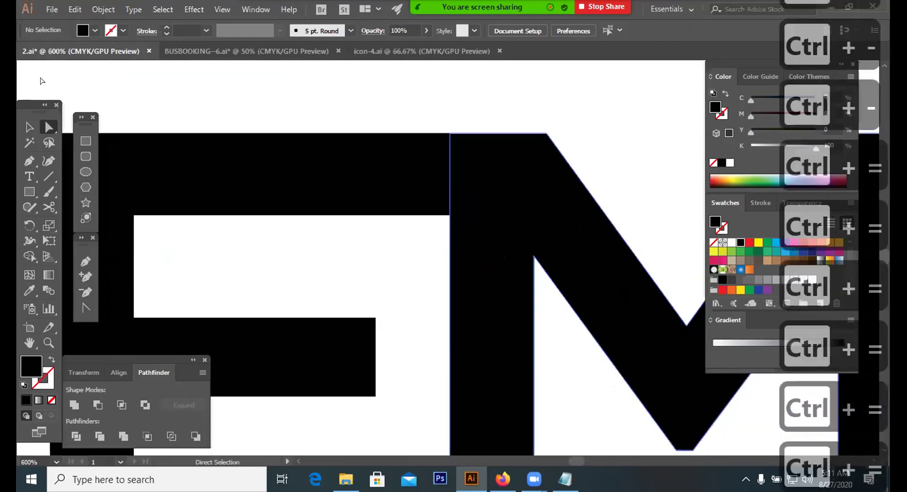
left_click(29, 127)
left_click_drag(462, 251, 459, 251)
key("ctrl+z")
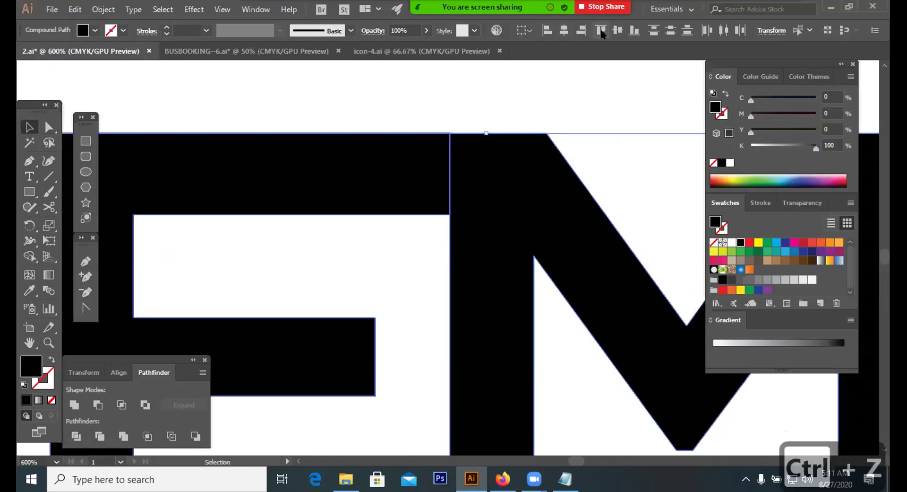
left_click(596, 34)
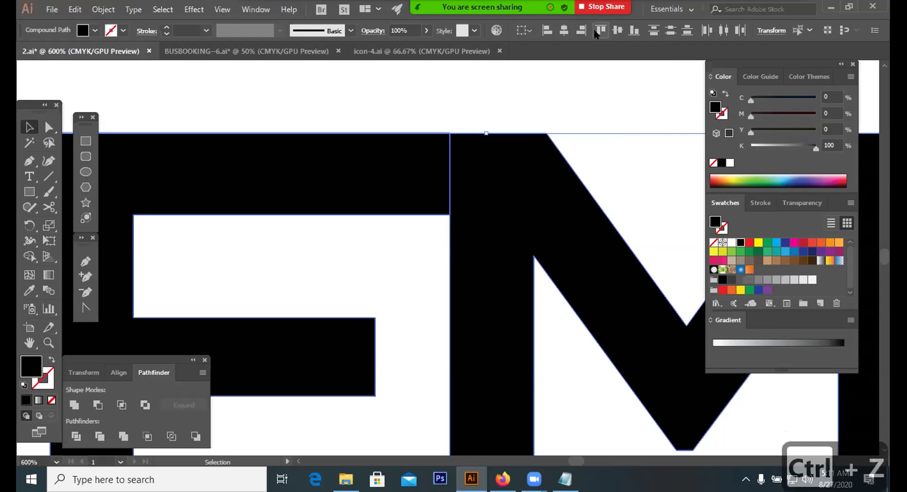
left_click(419, 263)
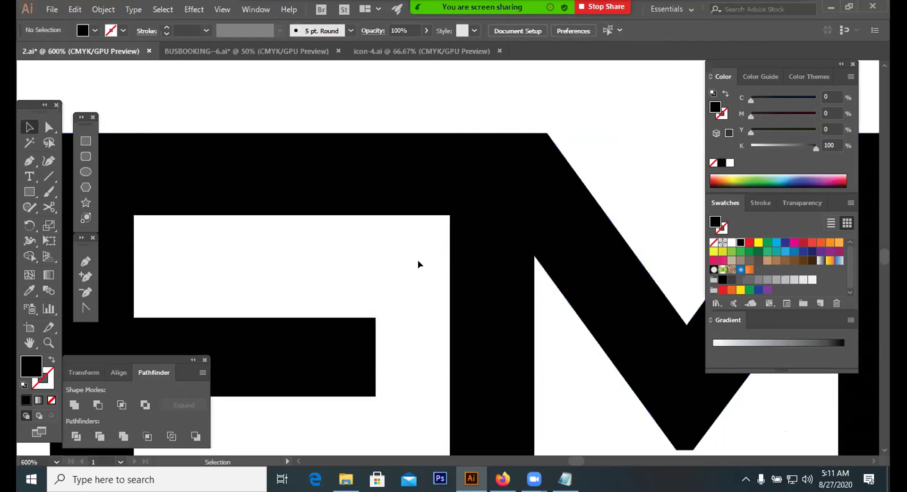
Step: Shrink the joined letters E and M to a small size and enlarge them again part of the way
left_click_drag(603, 115, 398, 265)
key("ctrl+minus")
key("ctrl+minus")
left_click_drag(445, 210, 435, 171)
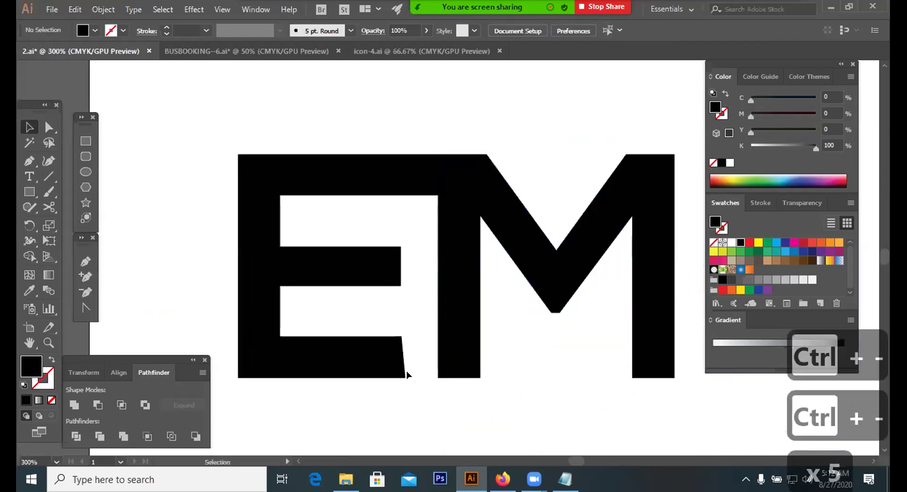
left_click_drag(492, 326, 340, 127)
left_click_drag(237, 374, 478, 333)
left_click_drag(542, 248, 542, 251)
left_click_drag(552, 211, 461, 299)
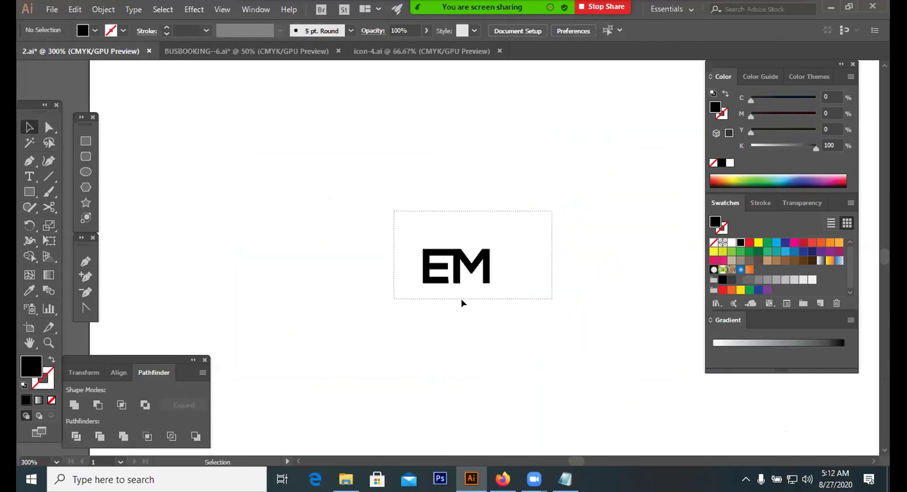
left_click_drag(509, 282, 485, 282)
left_click_drag(600, 358, 523, 307)
left_click(524, 319)
Step: Move the lower corner of the E's top arm left, slanting the arm's end away from the M's stem
key("a")
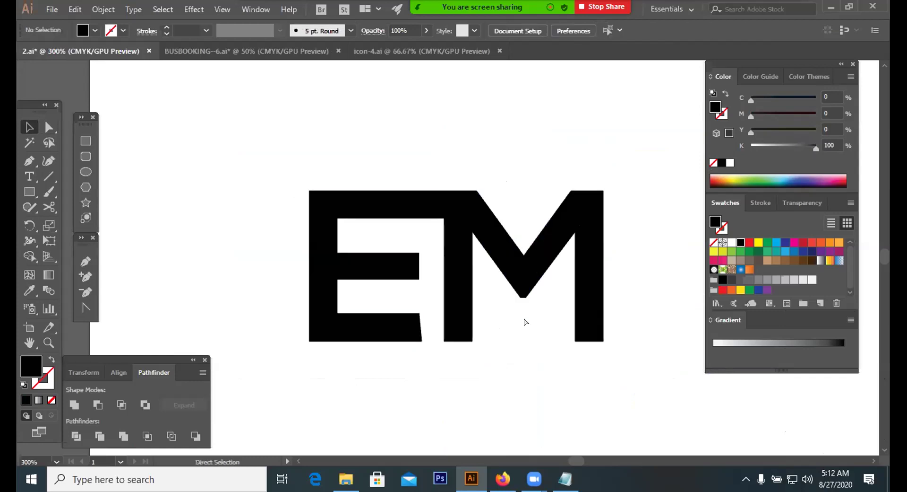
key("ctrl+minus")
key("ctrl+equal")
key("ctrl+equal")
key("ctrl+equal")
key("ctrl+equal")
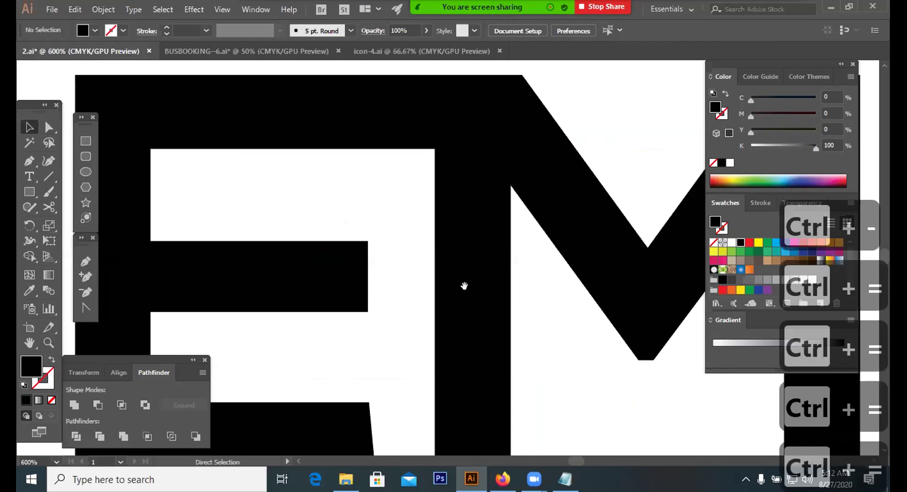
key("ctrl+equal")
left_click_drag(406, 327, 429, 438)
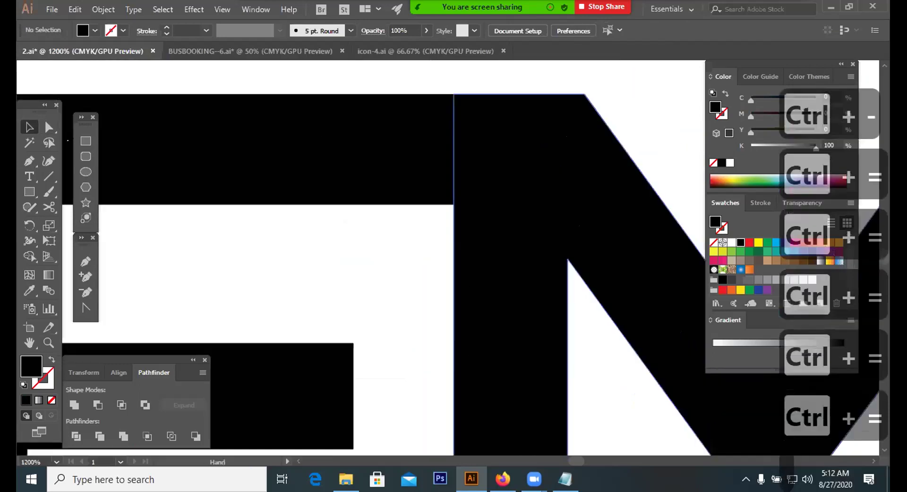
left_click_drag(367, 139, 346, 214)
key("a")
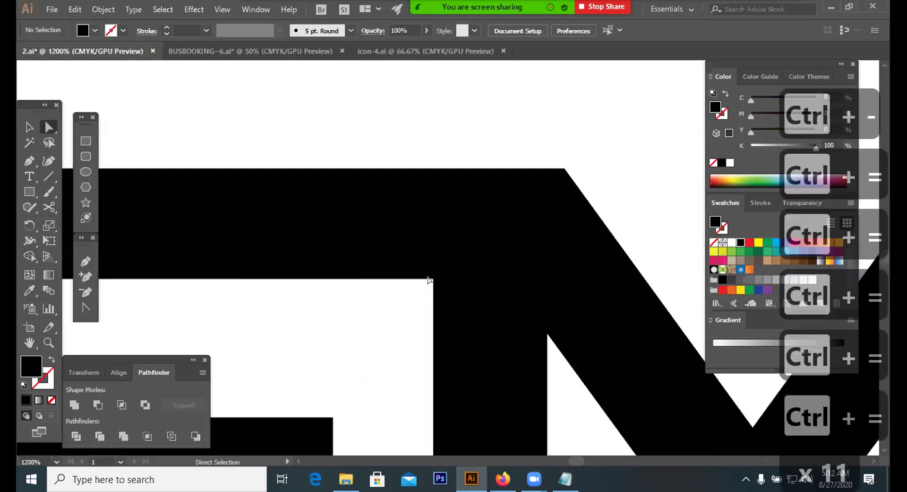
left_click(433, 279)
left_click_drag(432, 279, 361, 278)
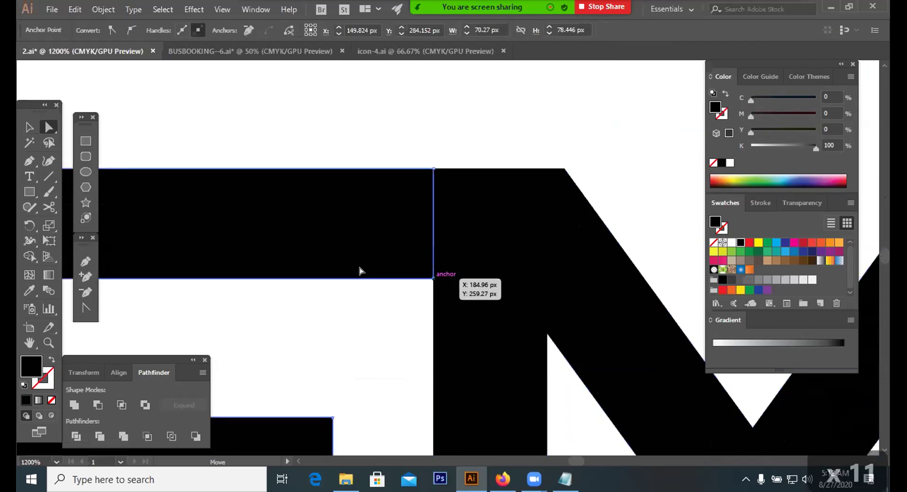
Step: Shift the lower corner of the E's top arm and the end of its middle arm further left
left_click(432, 169)
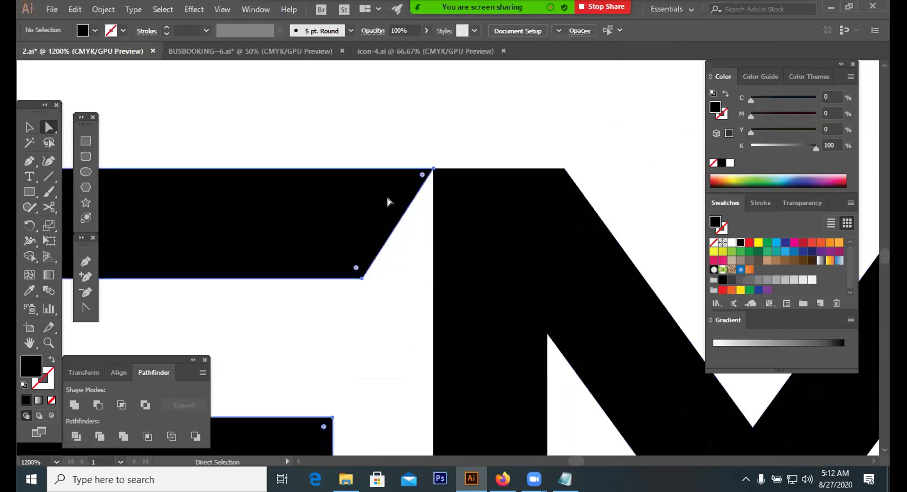
left_click_drag(366, 171, 431, 169)
left_click_drag(427, 211, 394, 266)
key("ctrl+z")
Step: Move the upper corner of the E's slanted top arm left to open a gap before the M
left_click(432, 169)
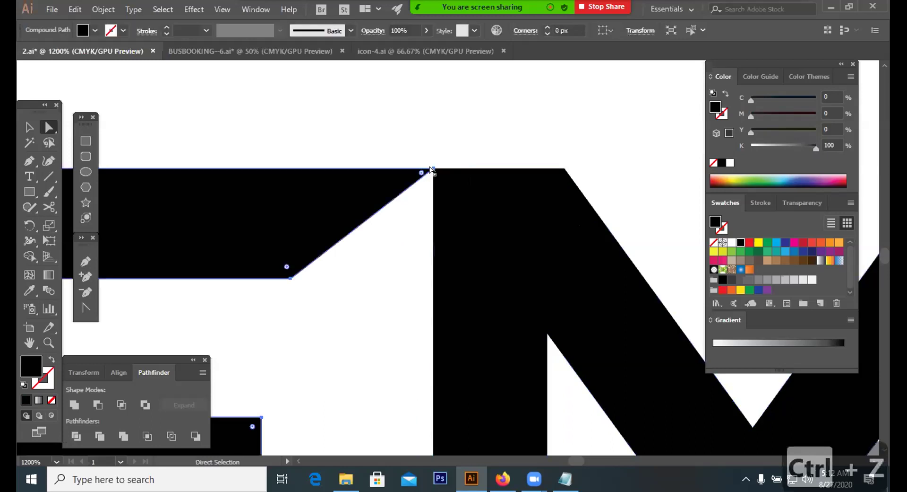
left_click_drag(433, 168, 409, 169)
left_click(410, 209)
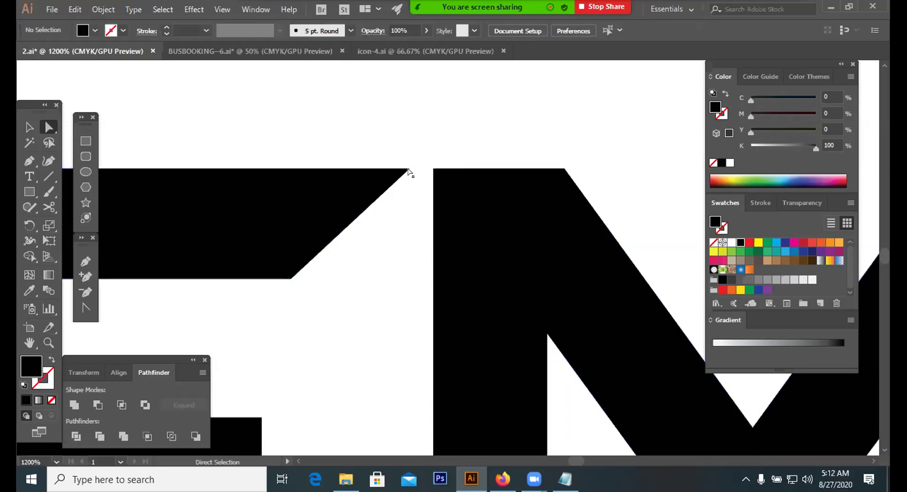
Step: Try to extend the upper corner of the E's slanted top arm into the M's stem, and undo it
left_click(409, 169)
left_click_drag(409, 169, 470, 173)
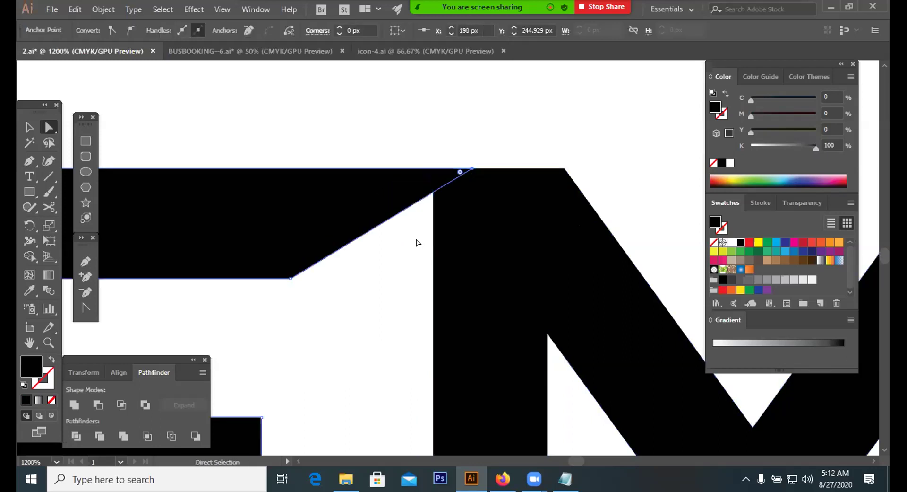
key("ctrl+z")
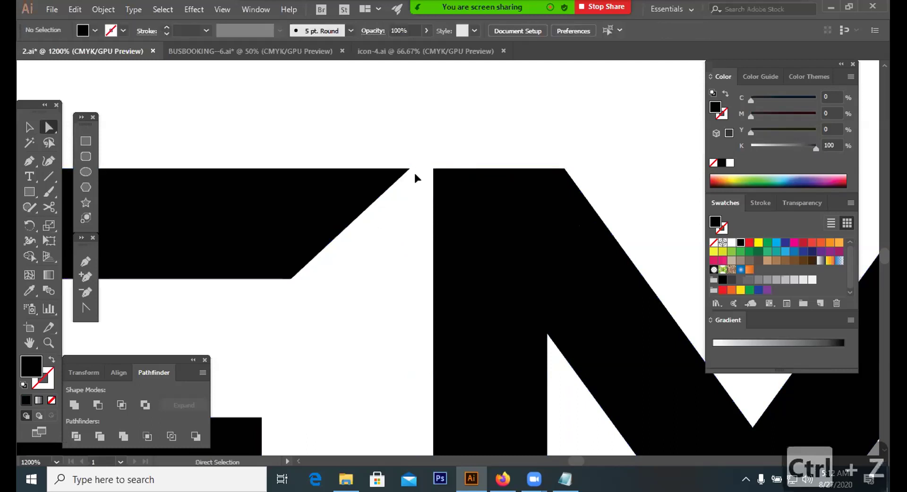
Step: Move the upper corner of the E's top arm slightly further left to widen the gap before the M
mouse_move(409, 169)
left_mouse_down()
mouse_move(434, 170)
mouse_move(401, 168)
left_mouse_up()
left_click(406, 211)
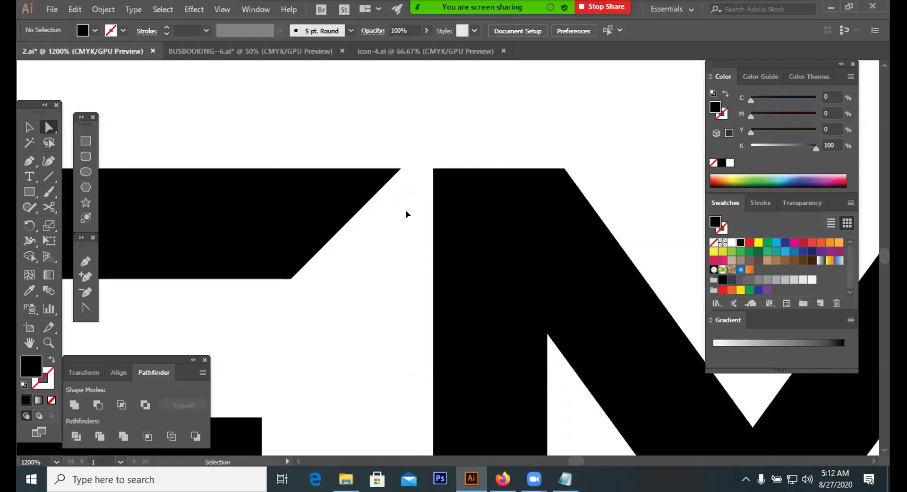
Step: Select the letters E and M together and enlarge them proportionally
key("ctrl+minus")
key("ctrl+minus")
key("ctrl+minus")
key("ctrl+minus")
key("ctrl+minus")
key("ctrl+minus")
key("ctrl+minus")
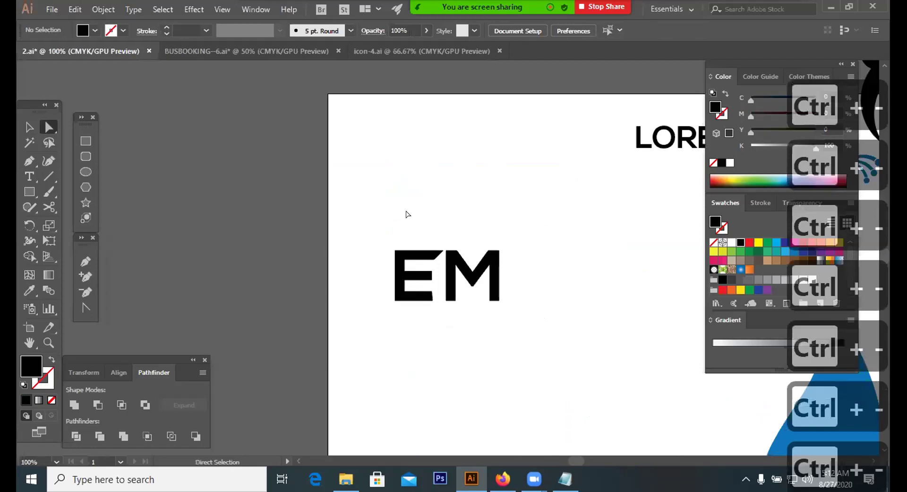
left_click(28, 126)
left_click_drag(310, 194, 543, 342)
left_click_drag(594, 326, 691, 367)
Step: Scale the selected letters up further until they extend well beyond the artboard
key("ctrl+minus")
key("ctrl+minus")
left_click(467, 240)
left_click_drag(513, 262, 471, 337)
left_click_drag(337, 191, 442, 97)
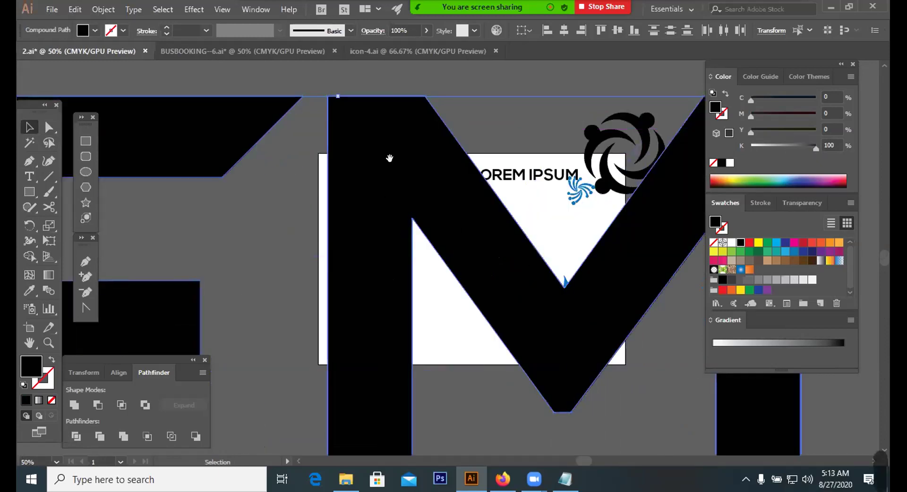
left_click_drag(341, 95, 371, 245)
left_click_drag(392, 189, 492, 102)
left_click_drag(373, 267, 375, 404)
left_click(201, 171)
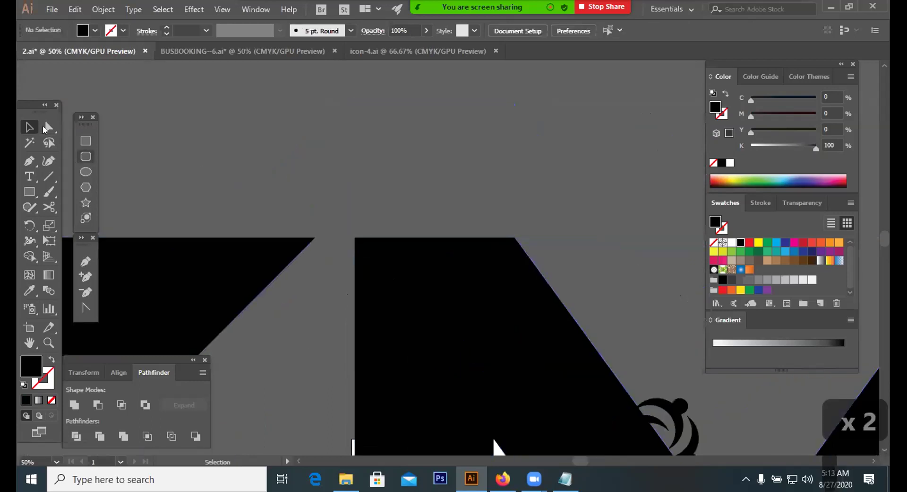
Step: Extend the upper and lower corners of the E's top arm to the edge of the M's stem
key("a")
left_click_drag(315, 239, 352, 240)
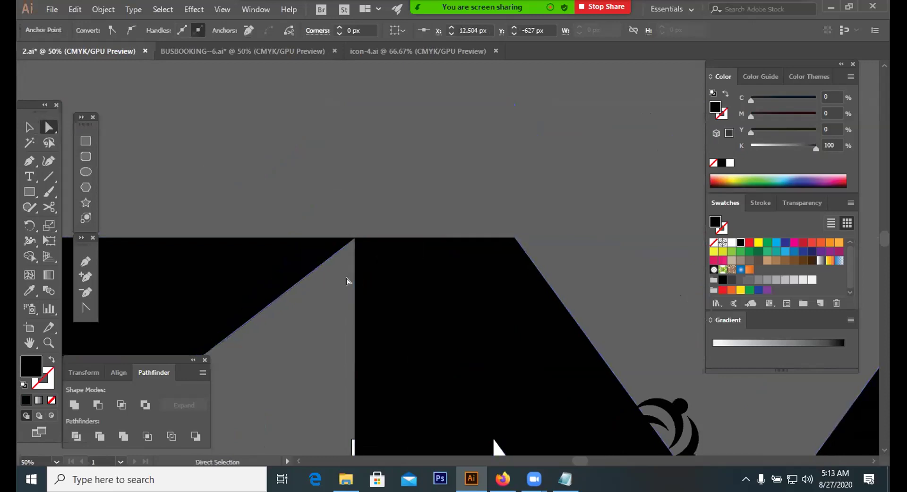
left_click(387, 211)
left_click_drag(426, 173, 521, 103)
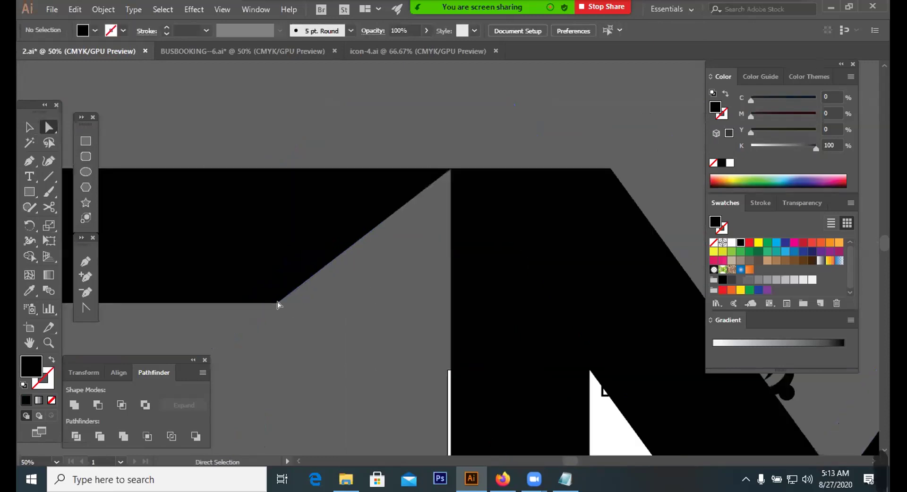
left_click_drag(278, 303, 450, 303)
left_click(411, 327)
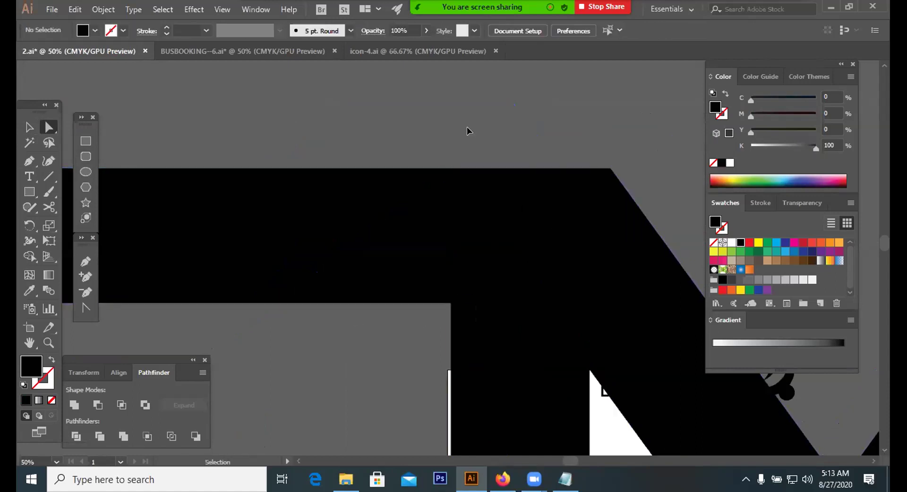
Step: Select both joined letters, scale them down proportionally, and place them beyond the artboard's upper-left corner
key("ctrl+minus")
key("ctrl+minus")
key("ctrl+minus")
key("ctrl+minus")
key("ctrl+minus")
key("ctrl+minus")
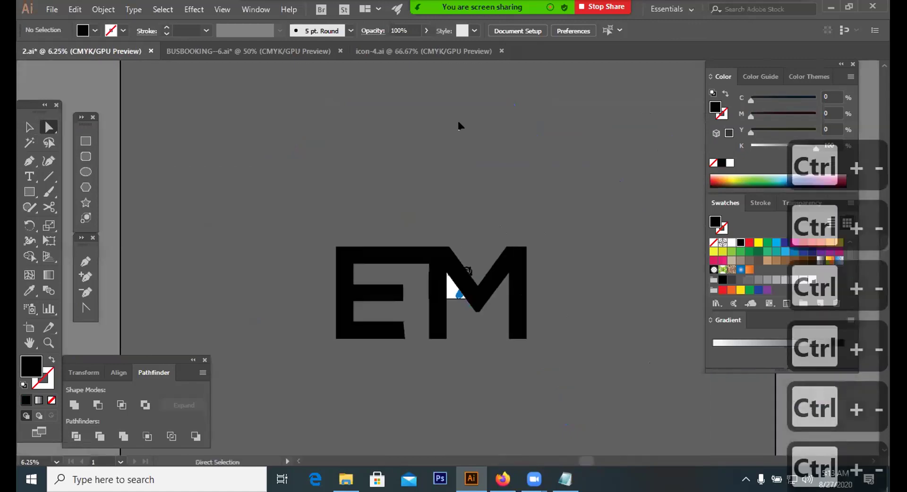
left_click(35, 126)
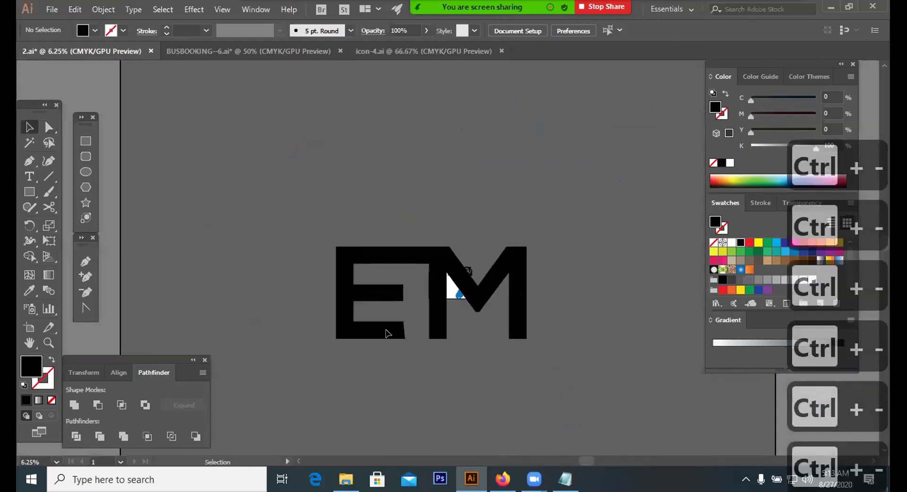
left_click(389, 334)
left_click(440, 332, "shift")
left_click_drag(527, 338, 395, 249)
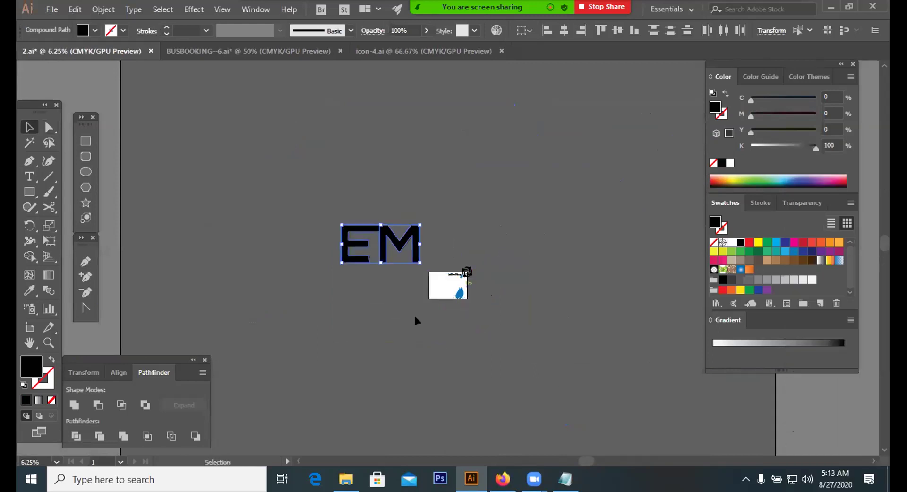
Step: Try to move the E's lower inner stem edge left past its outer edge, and undo it
key("ctrl+equal")
key("ctrl+equal")
key("ctrl+equal")
key("ctrl+equal")
key("ctrl+equal")
key("ctrl+equal")
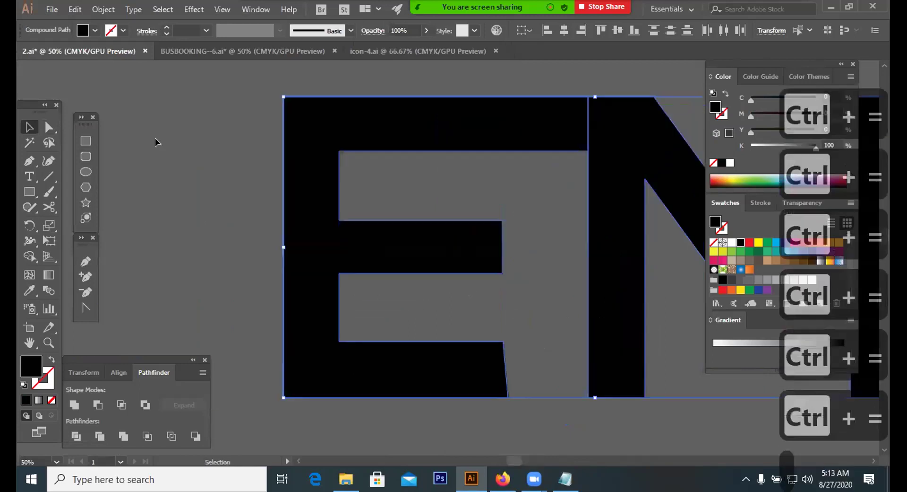
left_click(135, 174)
key("a")
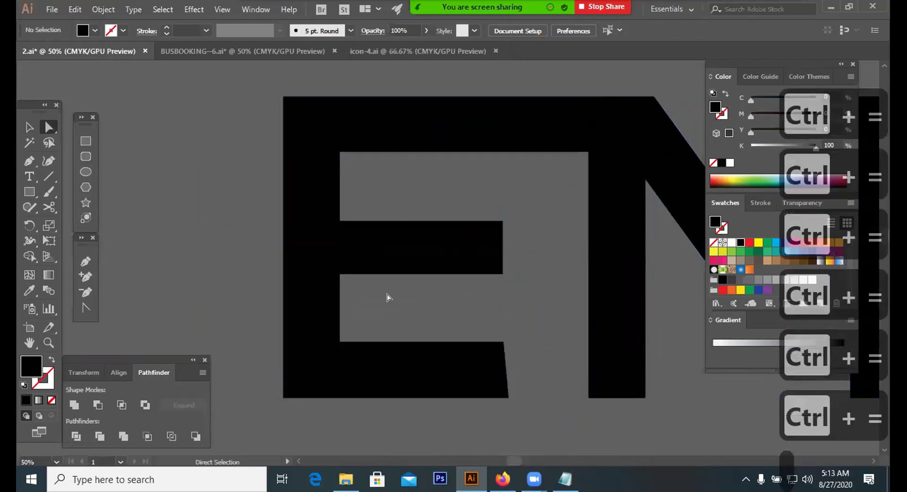
left_click(340, 342)
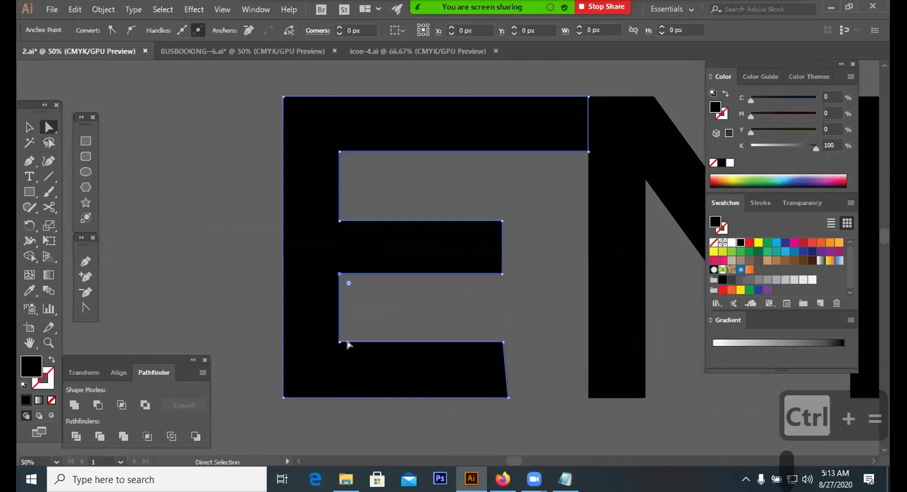
left_click(339, 342)
mouse_move(339, 342)
left_mouse_down()
mouse_move(345, 317)
mouse_move(337, 331)
left_mouse_up()
left_click(339, 315)
key("ctrl")
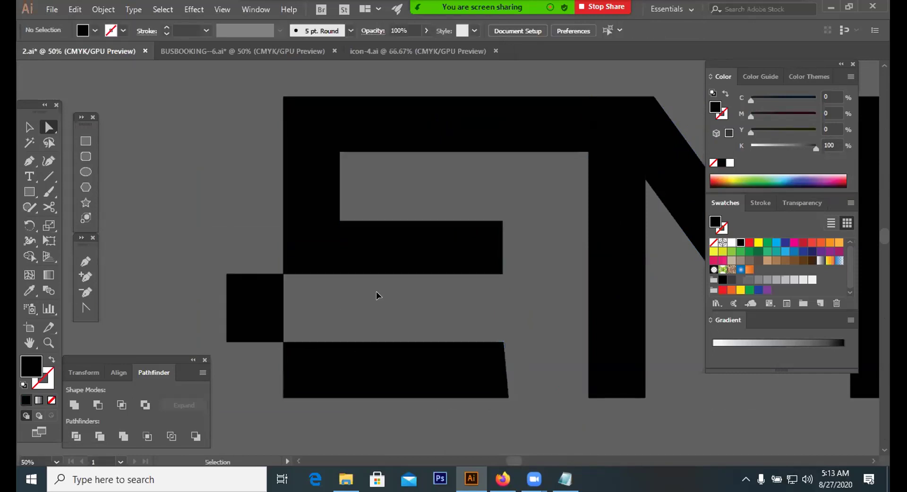
key("ctrl+z")
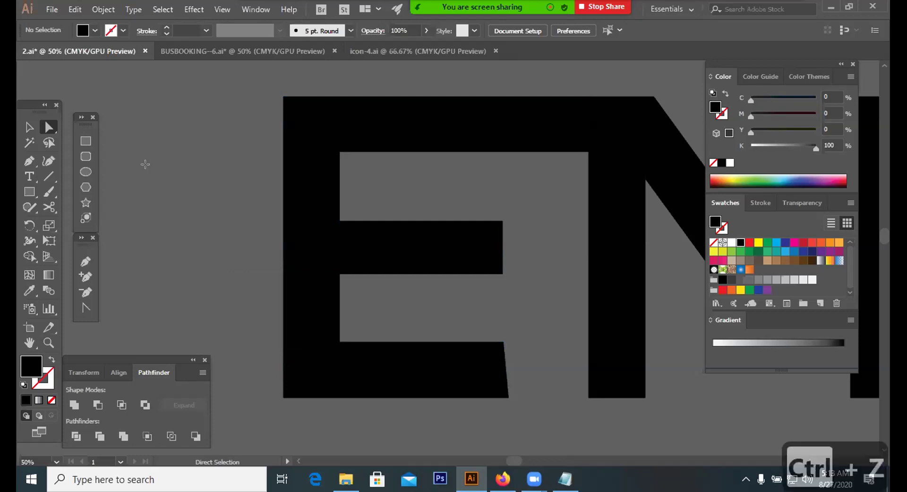
Step: Draw a white rectangle across the E's stem between the top and middle arms and subtract it from the letter
key("m")
left_click_drag(362, 151, 216, 218)
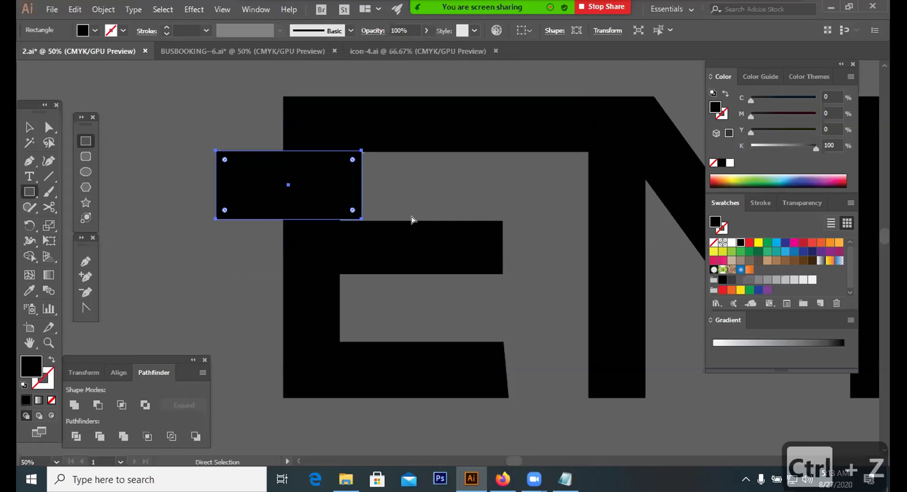
key("ctrl+z")
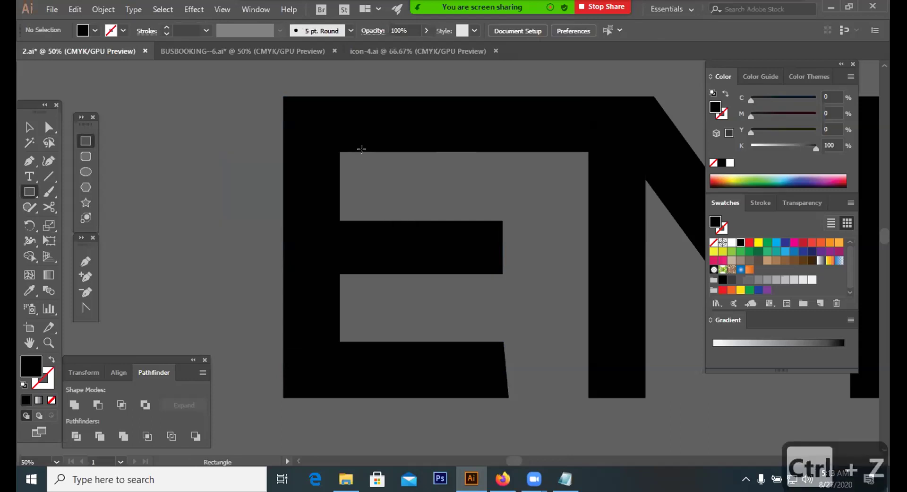
left_click_drag(366, 152, 230, 219)
left_click(732, 242)
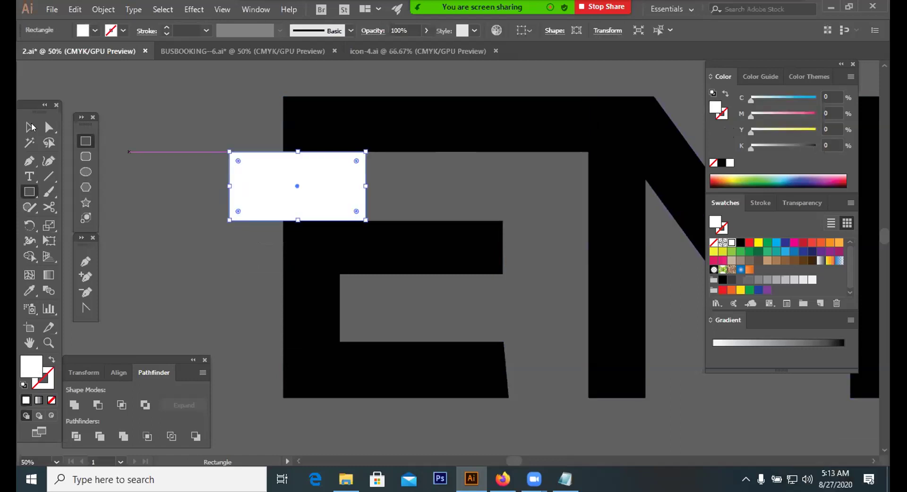
left_click(36, 125)
left_click_drag(366, 160, 307, 291)
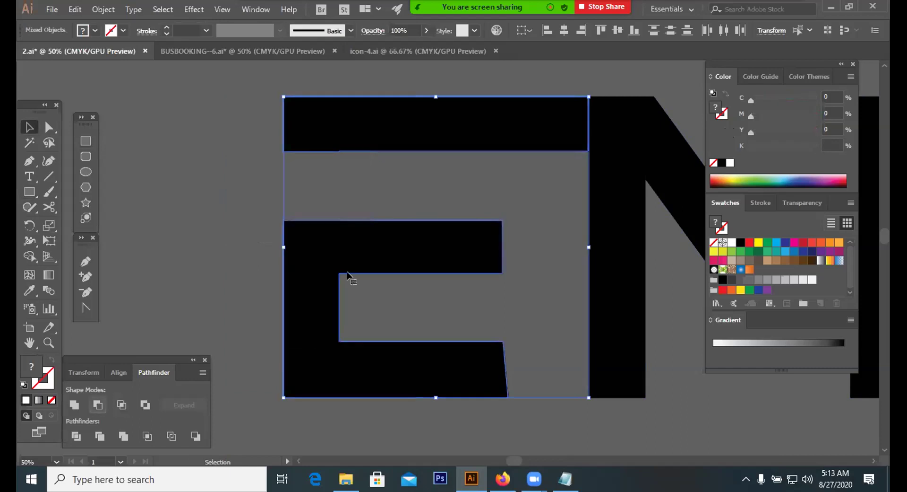
Step: Undo the rectangle's subtraction from the E and delete the rectangle
left_click(428, 202)
key("ctrl+equal")
key("ctrl+equal")
key("ctrl+equal")
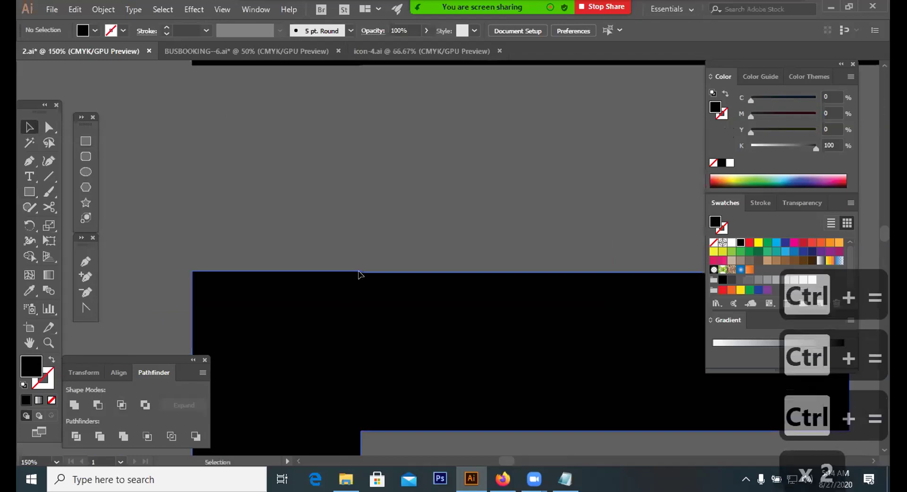
key("ctrl+z")
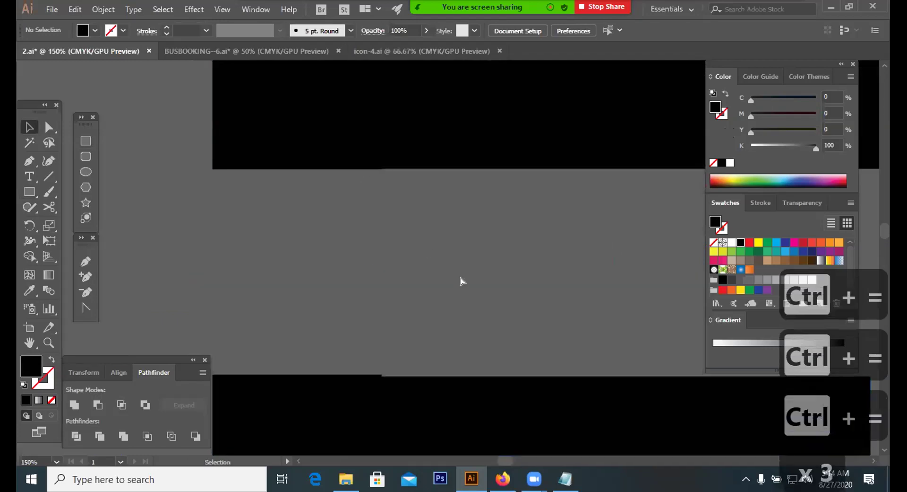
key("ctrl+z")
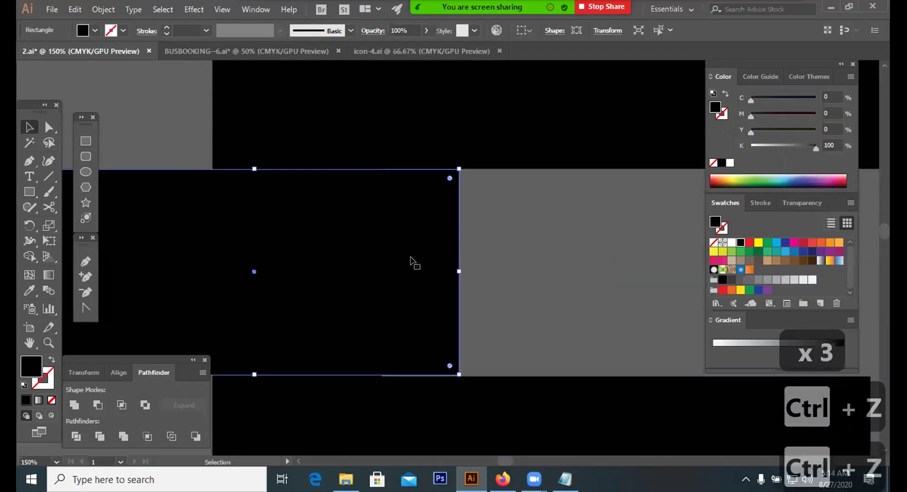
key("BackSpace")
key("BackSpace")
key("BackSpace")
Step: Move the E's upper inner stem edge left past its outer edge and split the overlapping shape with Pathfinder
key("a")
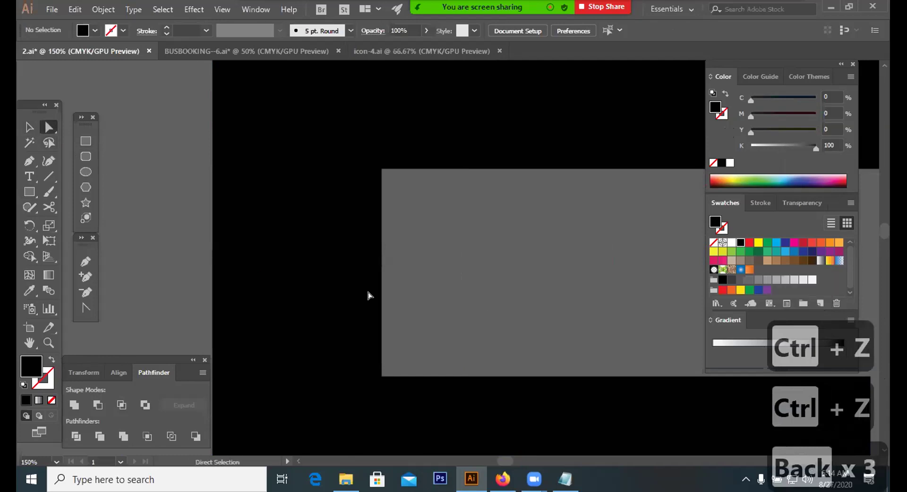
left_click_drag(382, 260, 159, 263)
left_click(97, 405)
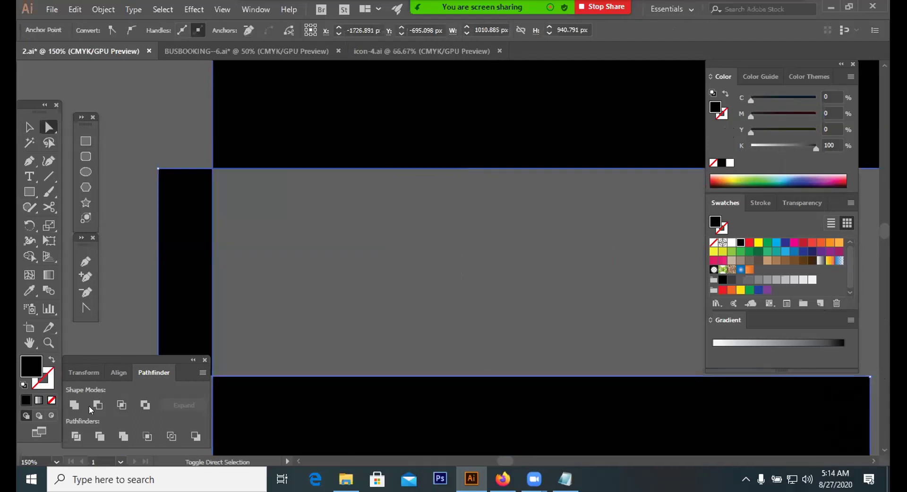
Step: Delete the leftover block outside the E's stem to leave a gap between the top and middle arms
left_click(330, 271)
left_click(389, 265)
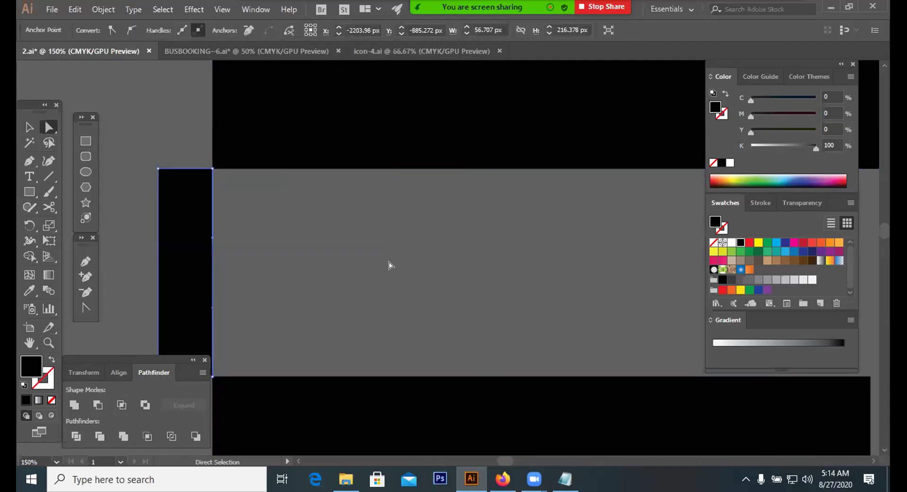
key("BackSpace")
key("BackSpace")
key("BackSpace")
key("ctrl+minus")
key("ctrl+minus")
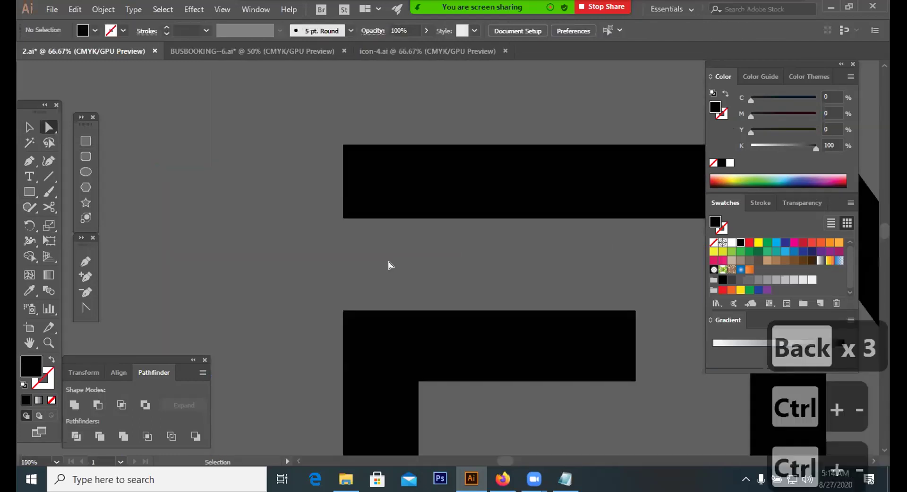
Step: Undo the cut through the upper part of the E's stem
left_click_drag(467, 233, 365, 212)
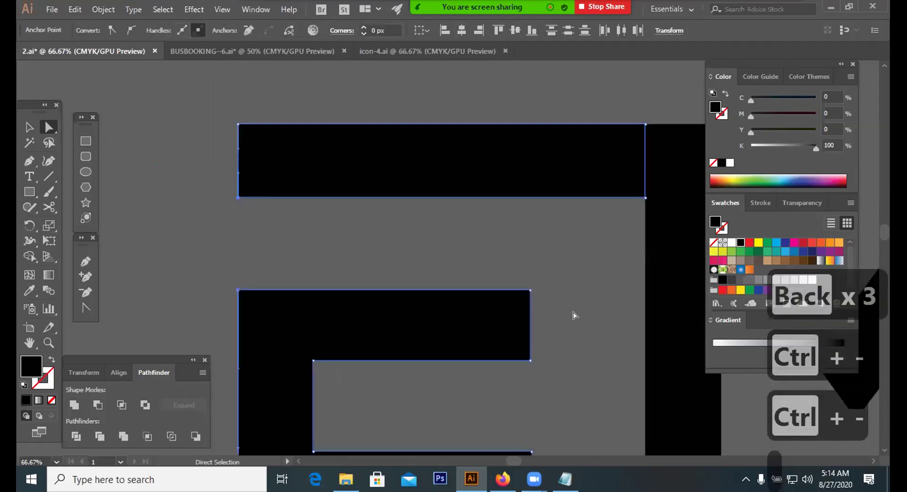
key("ctrl+minus")
key("ctrl+minus")
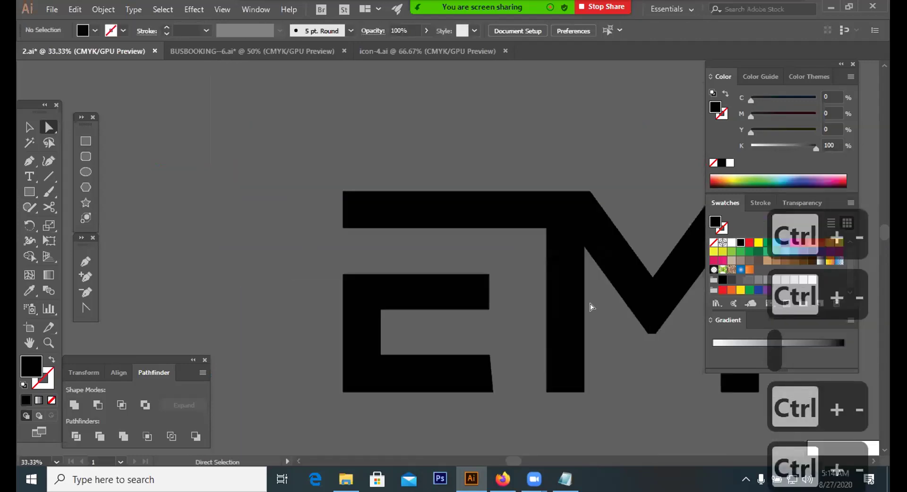
key("ctrl+equal")
key("ctrl+equal")
key("ctrl+equal")
key("ctrl+equal")
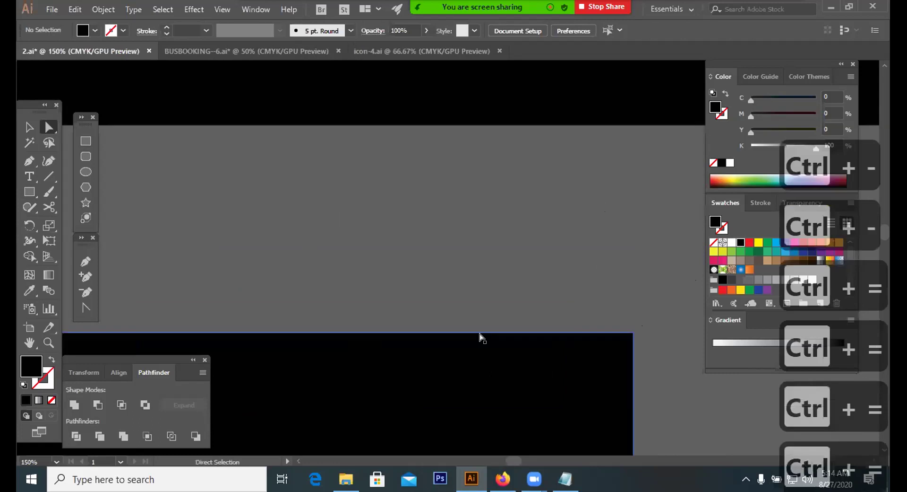
left_click_drag(113, 185, 482, 326)
left_click_drag(492, 266, 513, 183)
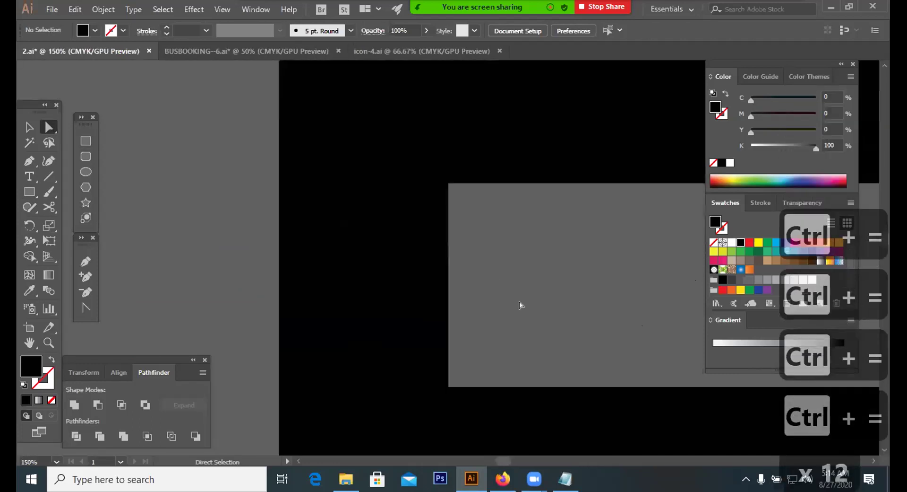
Step: Try to move the E's upper inner stem edge left past the outer edge again, and undo it
left_click(447, 262)
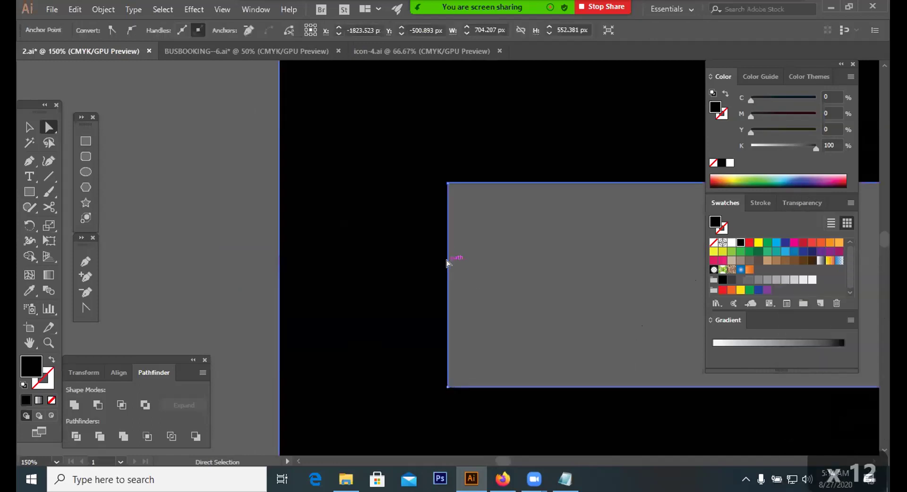
left_click(449, 266)
left_click(448, 263)
left_click(448, 264)
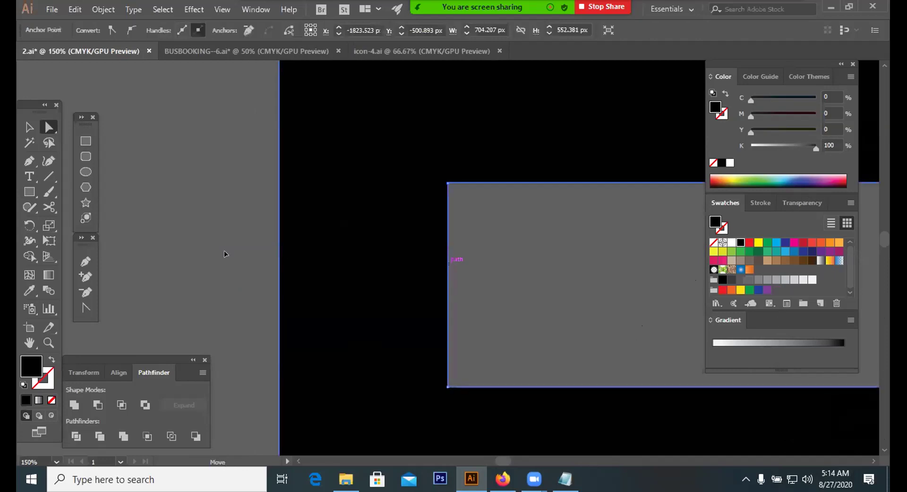
left_click_drag(224, 254, 267, 260)
left_click_drag(535, 303, 534, 303)
left_click(534, 303)
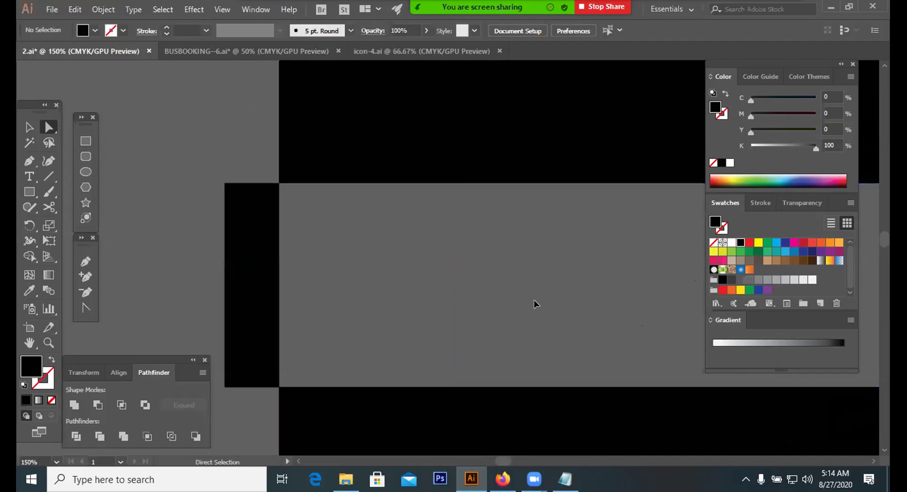
key("ctrl+z")
Step: Move the two corners of the E's upper inner stem edge individually left past the outer edge, forming a slanted overlap
left_click_drag(447, 182, 164, 183)
left_click_drag(448, 387, 216, 386)
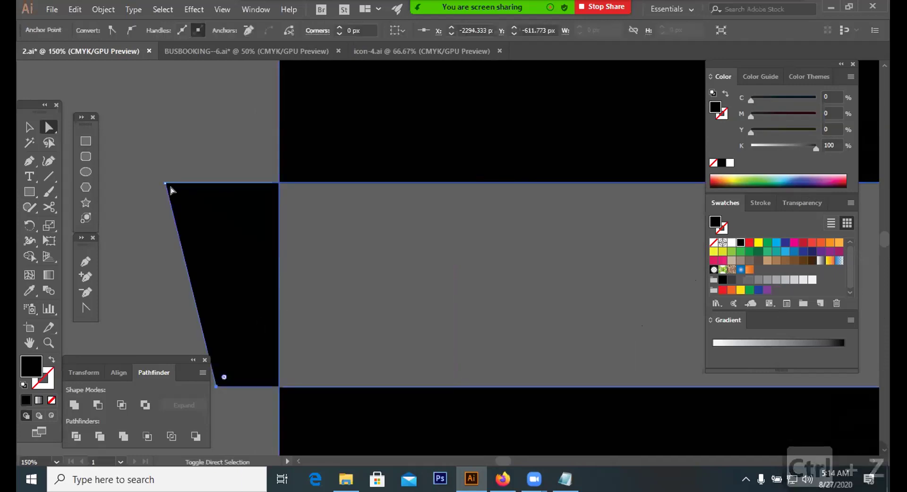
scroll(331, 302, "up", 3)
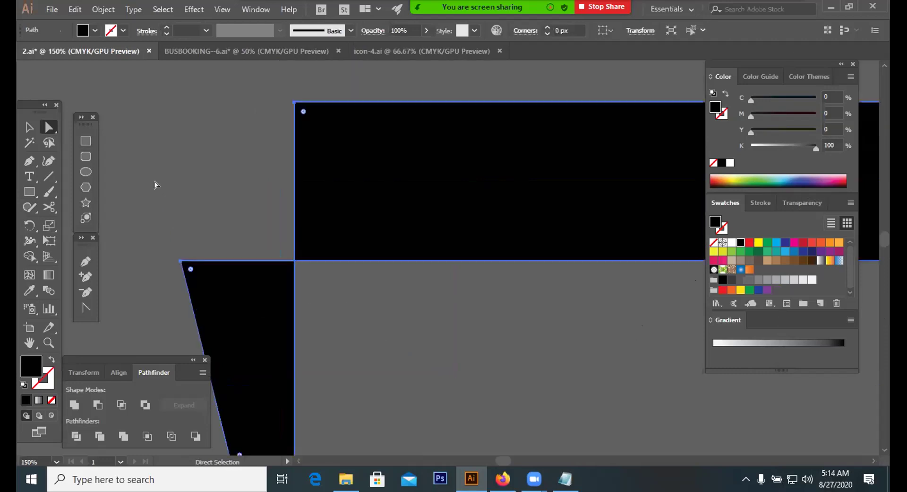
key("ctrl+z")
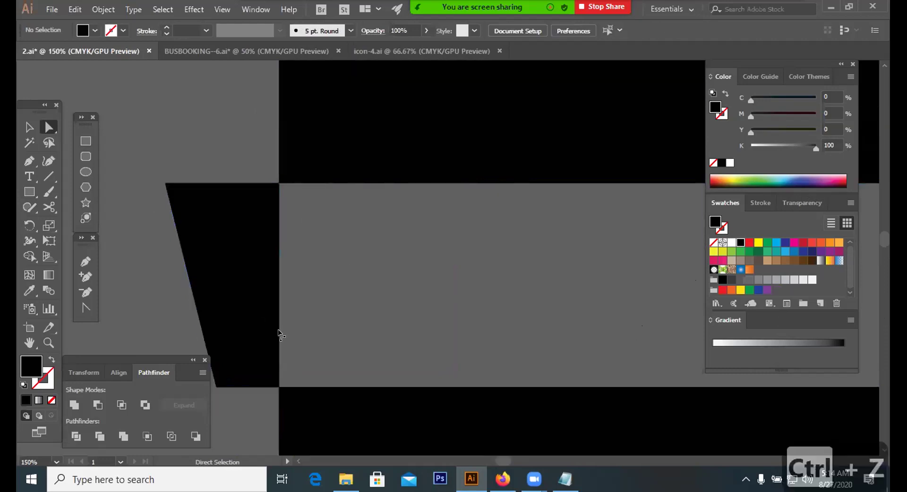
Step: Divide the E's overlapping stem shape and delete the slanted block left outside the stem between the top and middle arms
left_click(237, 338)
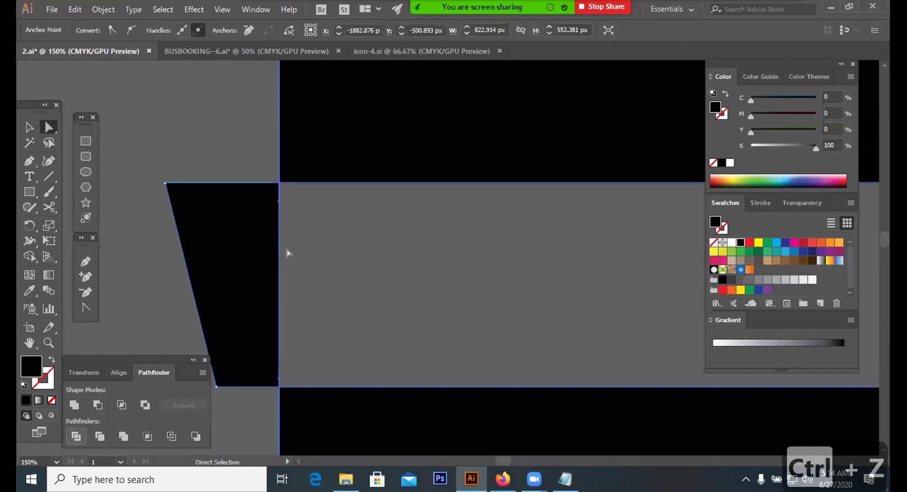
left_click(248, 249)
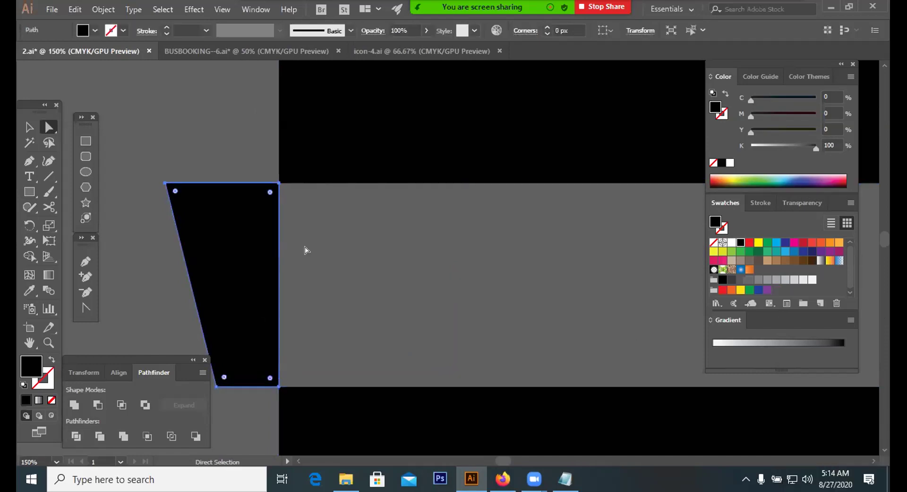
key("BackSpace")
key("BackSpace")
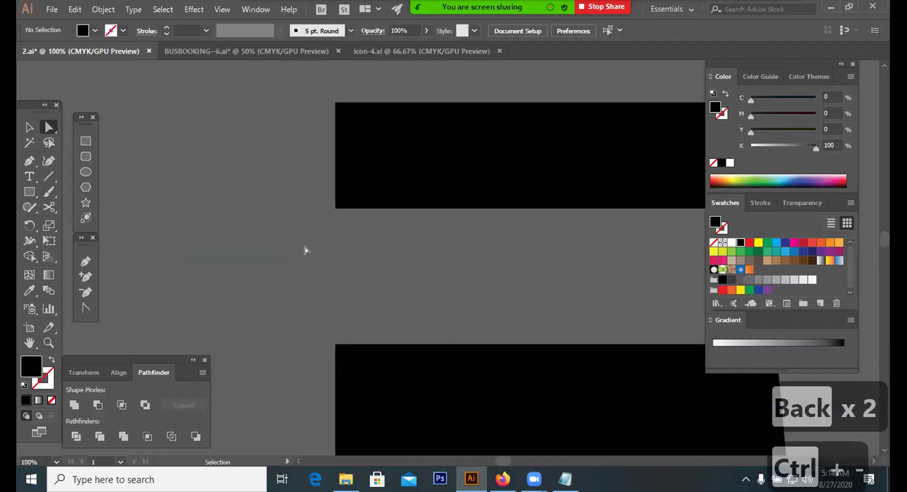
Step: Move the left end of the E's top arm and its entire middle and bottom arms right, closer to the M
key("ctrl+minus")
key("ctrl+minus")
key("ctrl+minus")
key("ctrl+minus")
key("ctrl+minus")
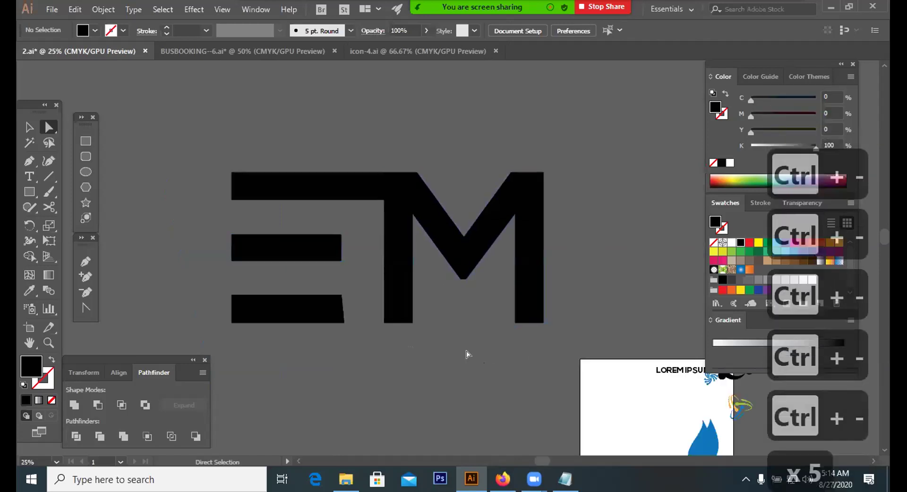
left_click_drag(468, 354, 402, 309)
left_click_drag(469, 354, 441, 328)
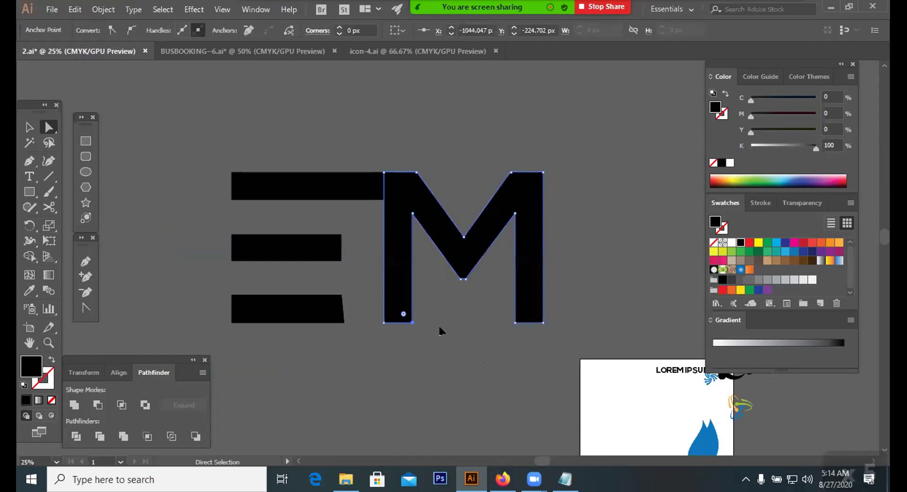
left_click_drag(280, 148, 324, 365)
left_click(315, 357)
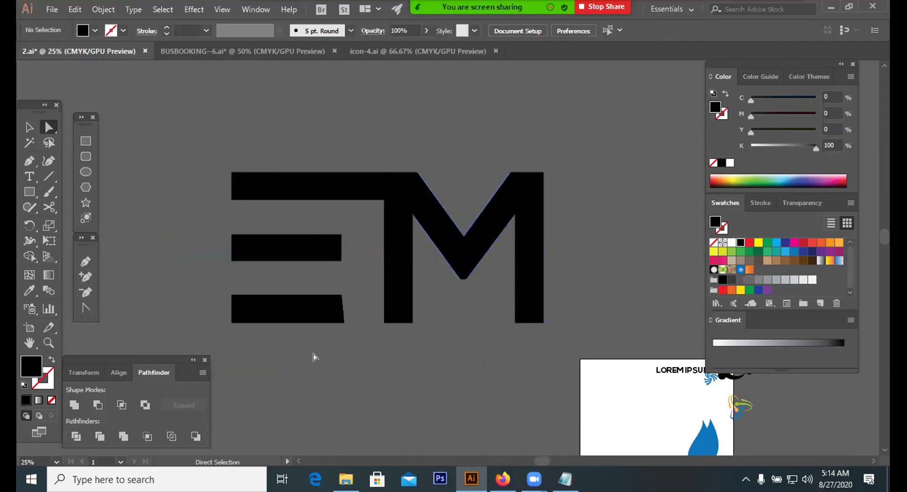
left_click_drag(171, 149, 361, 322)
left_click(378, 355)
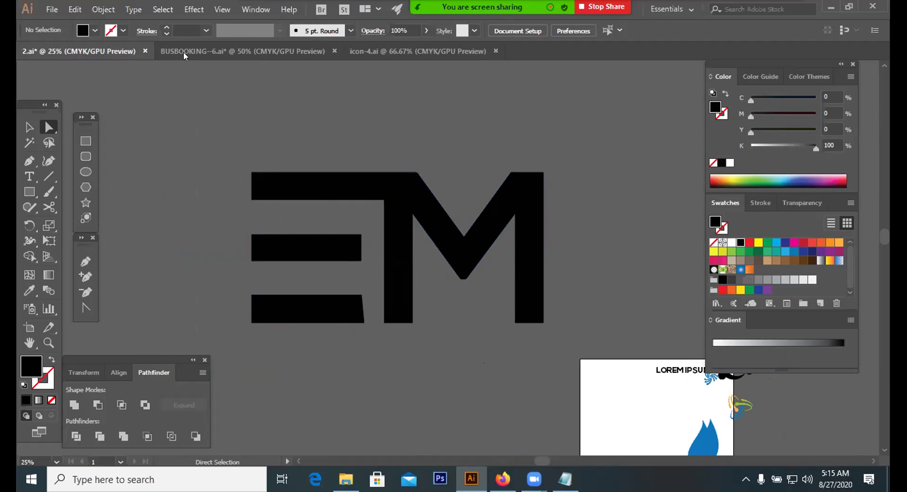
Step: Select the M together with the E's top arm to inspect how they meet, and clear the selection
left_click(389, 185)
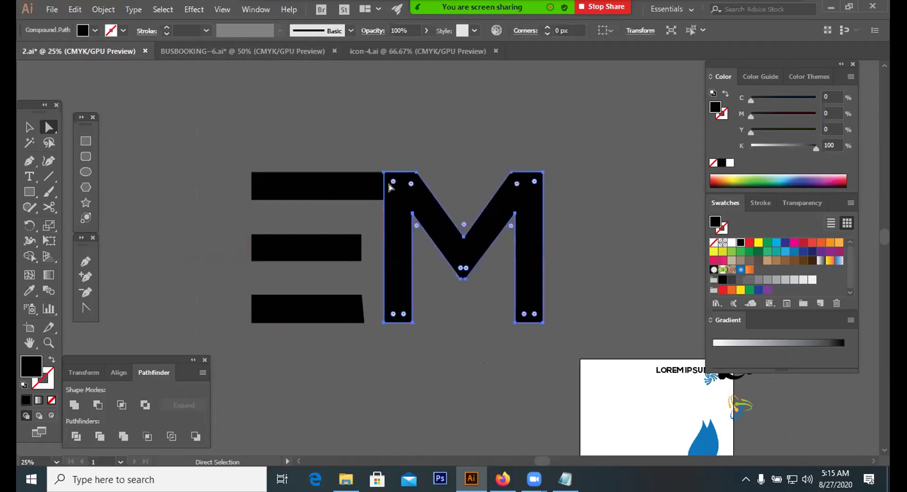
left_click(378, 185, "shift")
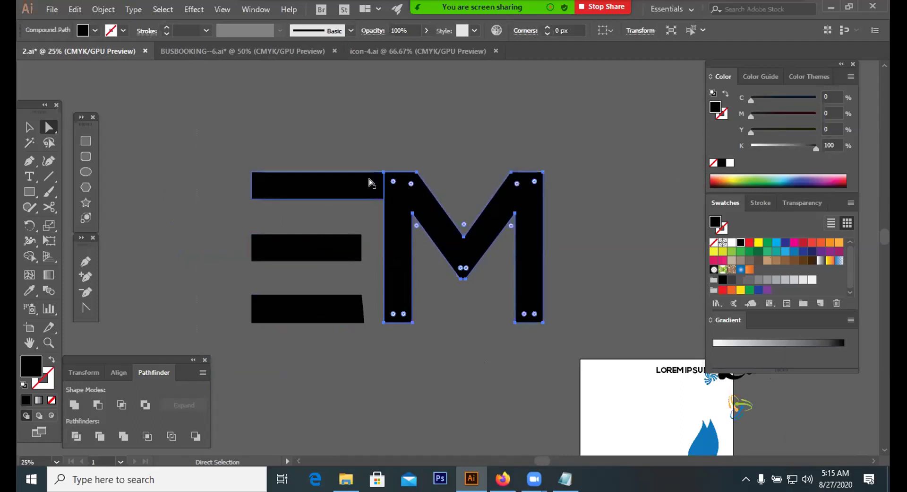
left_click(269, 146)
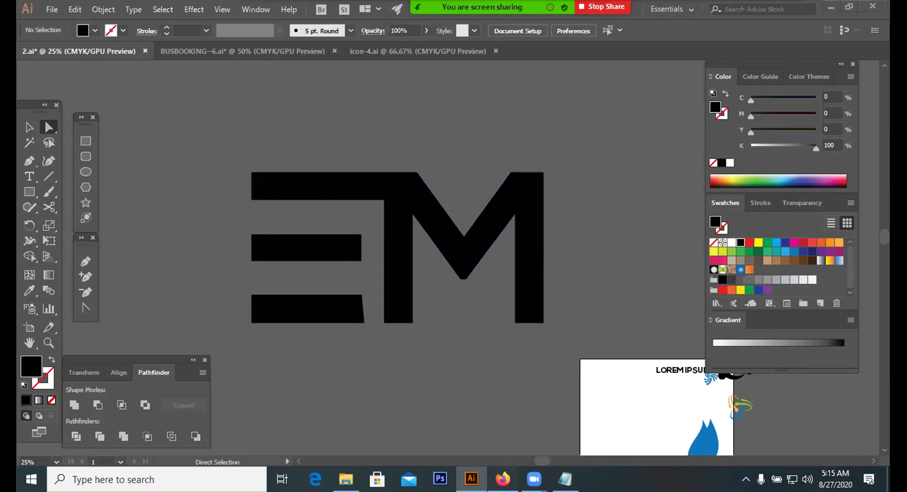
Step: Switch to Firefox and review the Freelancer contests Logo Design - Swivel and Design a Logo, going back to the first entries of the latter
key("alt+Tab")
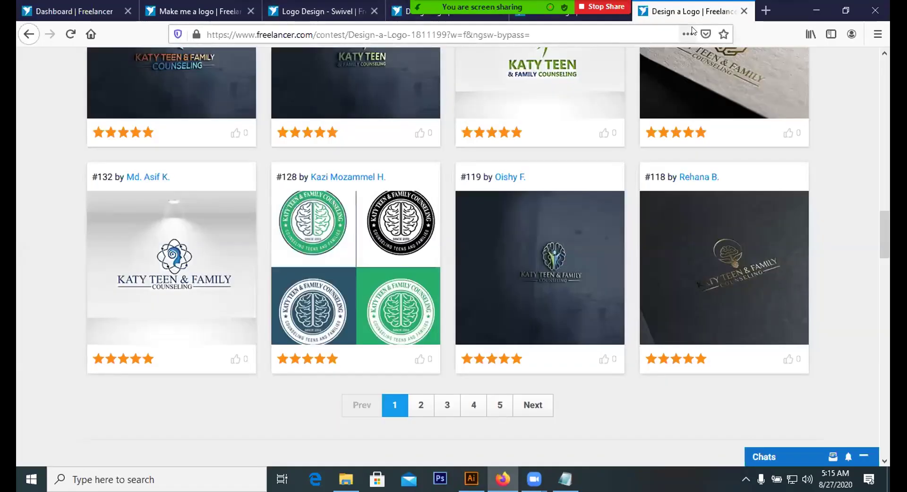
key("ctrl+Tab")
key("ctrl+Tab")
key("ctrl+Tab")
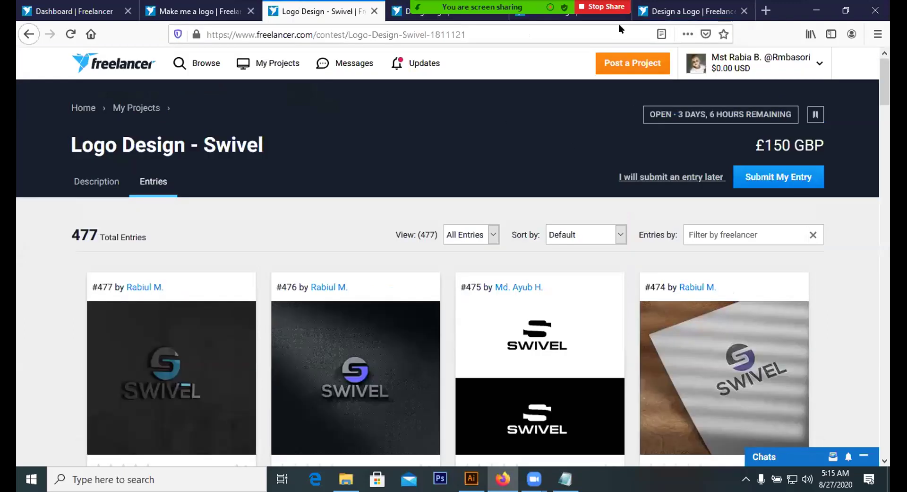
left_click(678, 6)
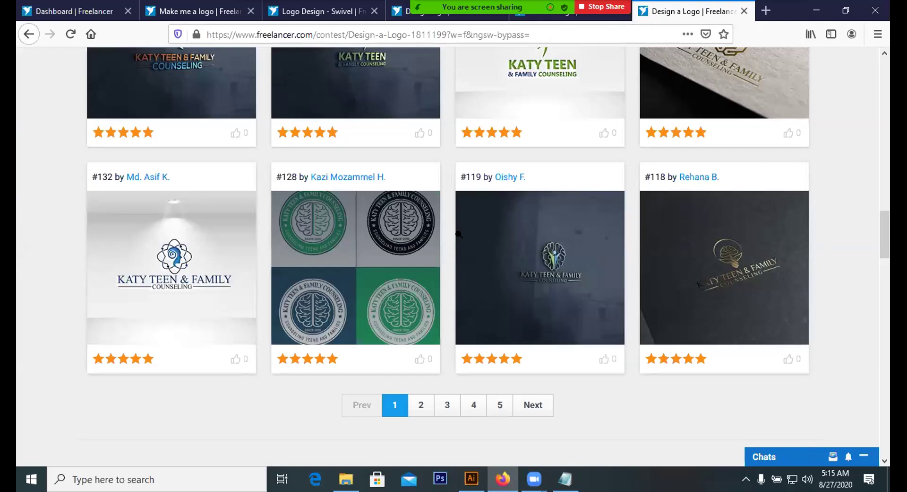
scroll(460, 233, "up", 8)
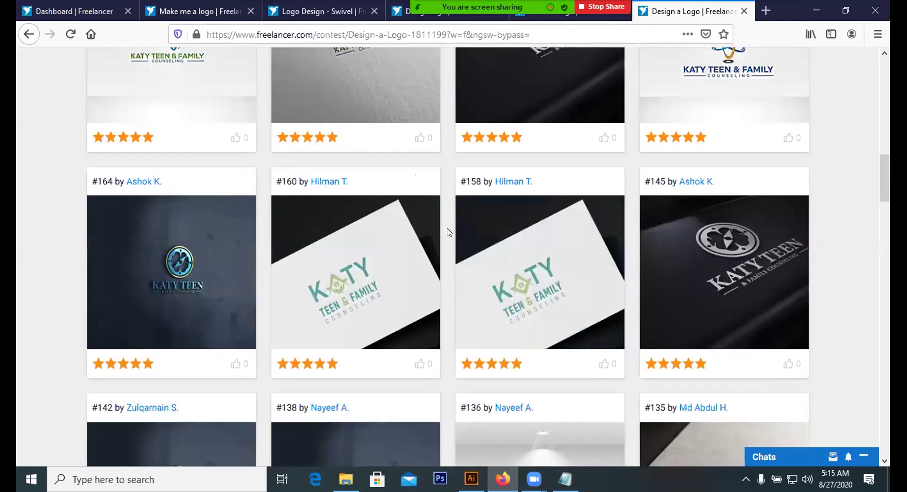
scroll(449, 231, "up", 14)
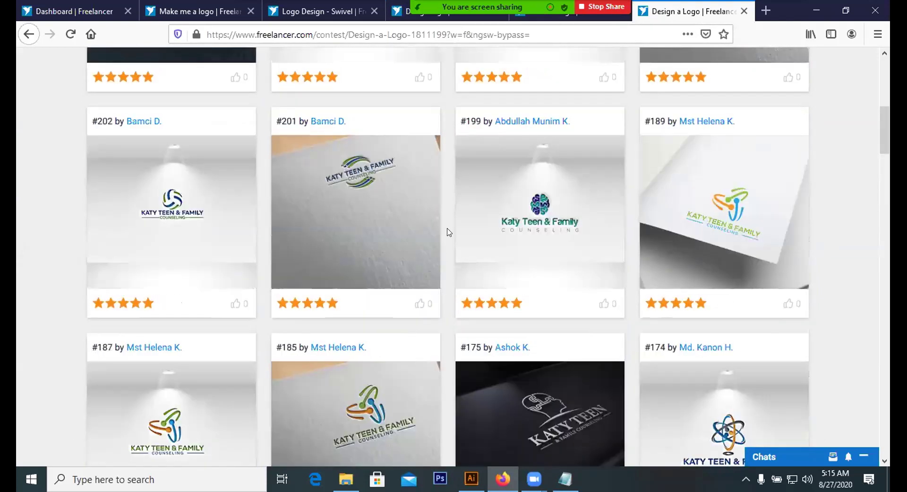
scroll(449, 231, "up", 5)
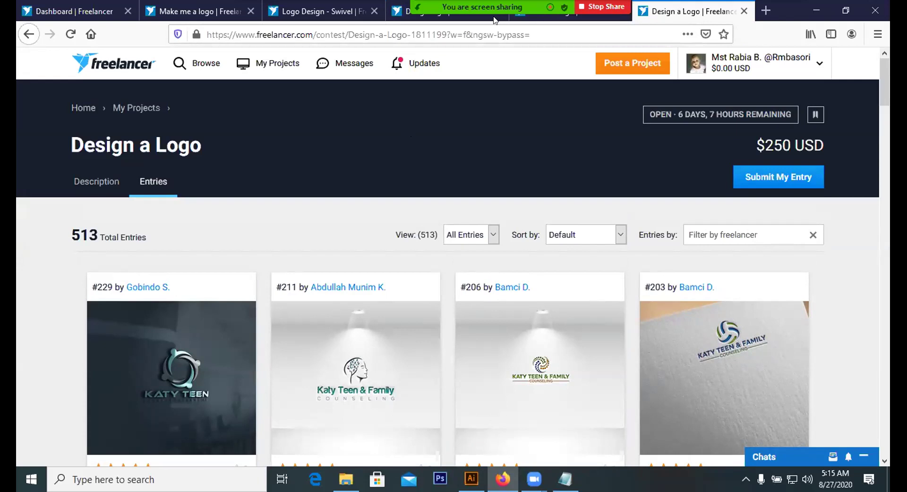
key("alt+u")
left_click(603, 9)
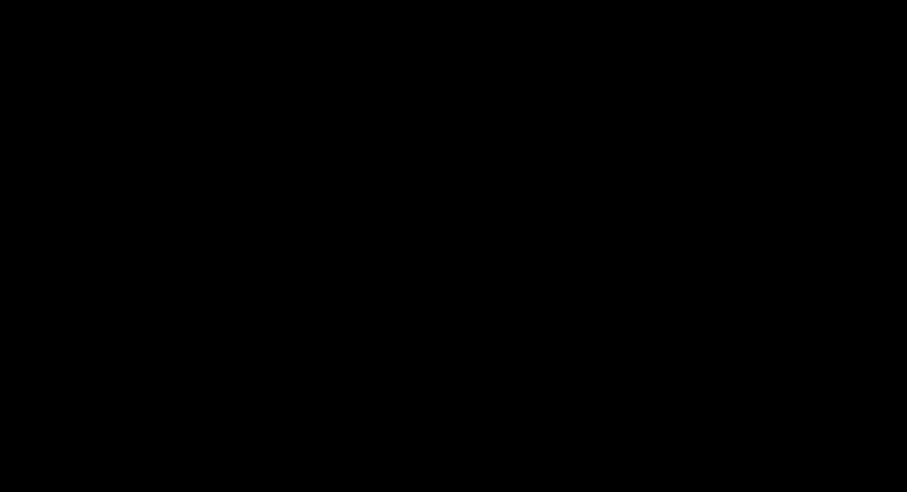